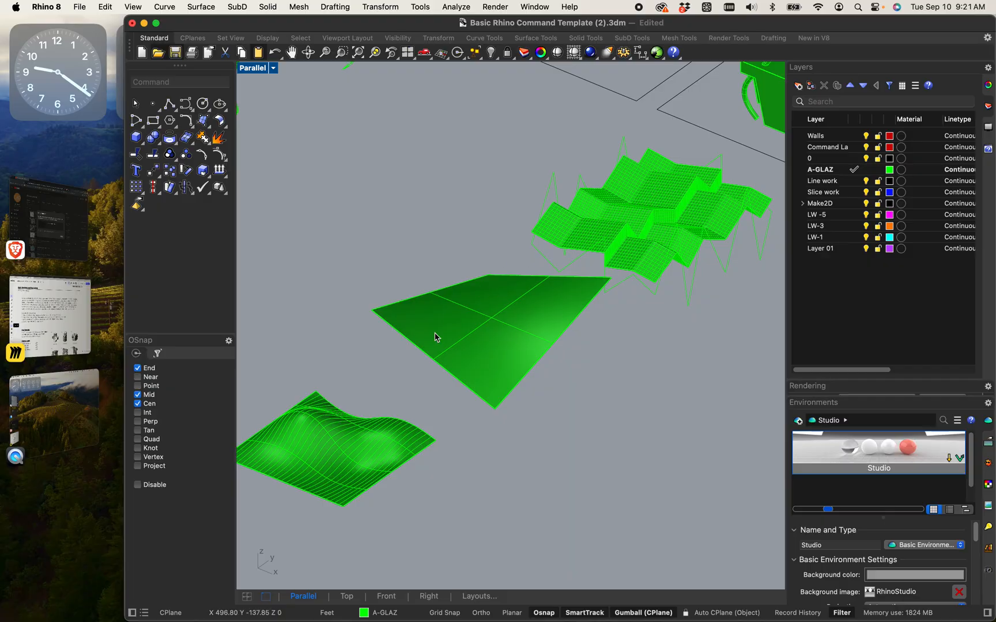
# Examine the three surface samples and the nearby Step 3.0 objects in the Parallel view.
pyautogui.moveTo(414, 452); pyautogui.dragTo(482, 396, button='right')
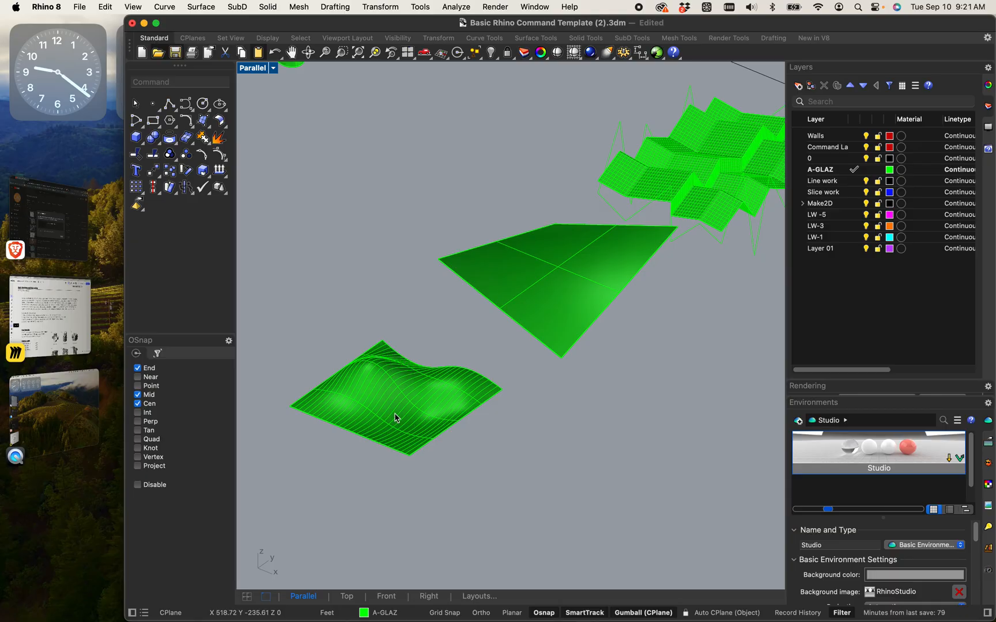
pyautogui.scroll(-5, 403, 369)
pyautogui.moveTo(452, 346); pyautogui.dragTo(432, 311, button='right')
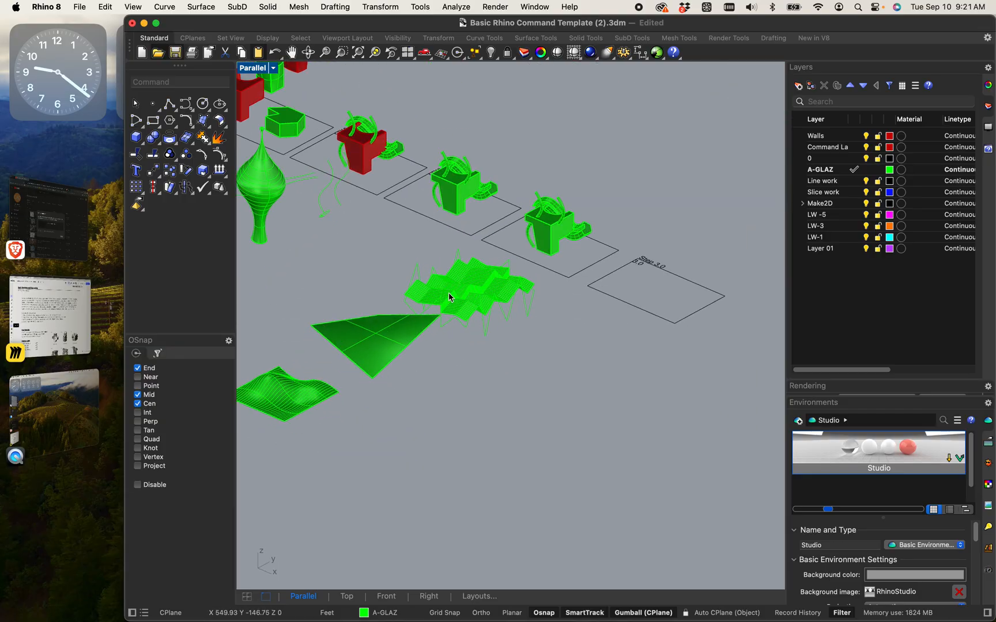
pyautogui.scroll(5, 432, 312)
pyautogui.scroll(-4, 703, 235)
pyautogui.moveTo(680, 283); pyautogui.dragTo(607, 305, button='right')
pyautogui.scroll(5, 645, 213)
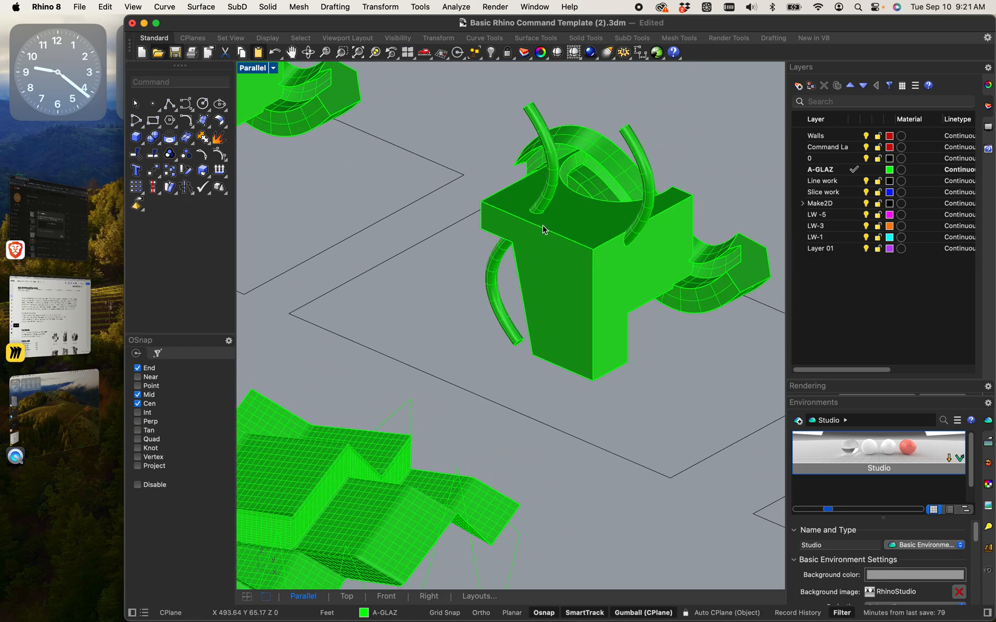
pyautogui.scroll(-5, 543, 220)
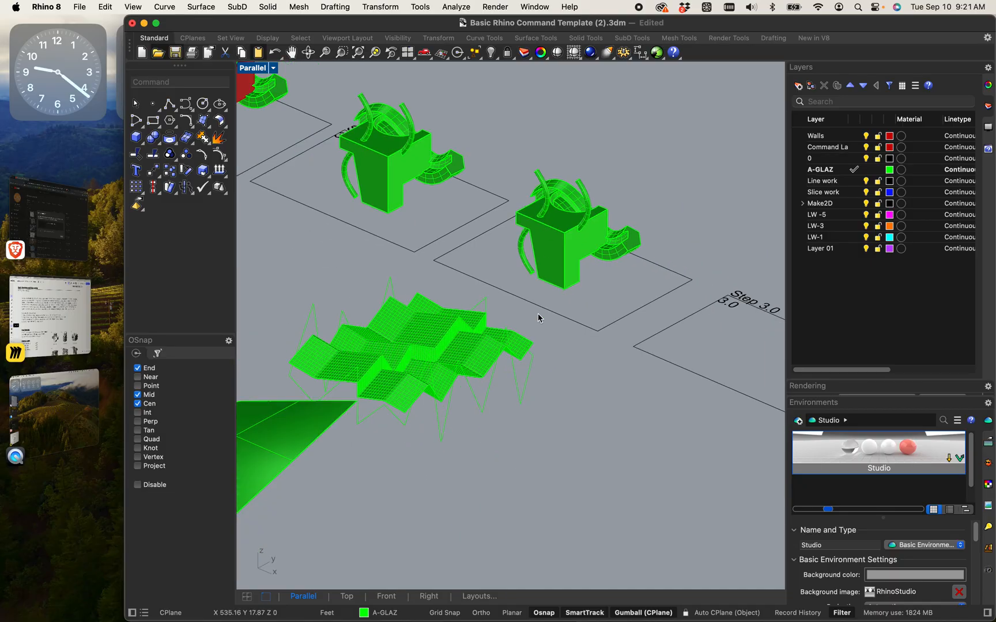
pyautogui.moveTo(538, 313); pyautogui.dragTo(660, 236, button='right')
pyautogui.scroll(3, 627, 276)
pyautogui.scroll(-3, 626, 276)
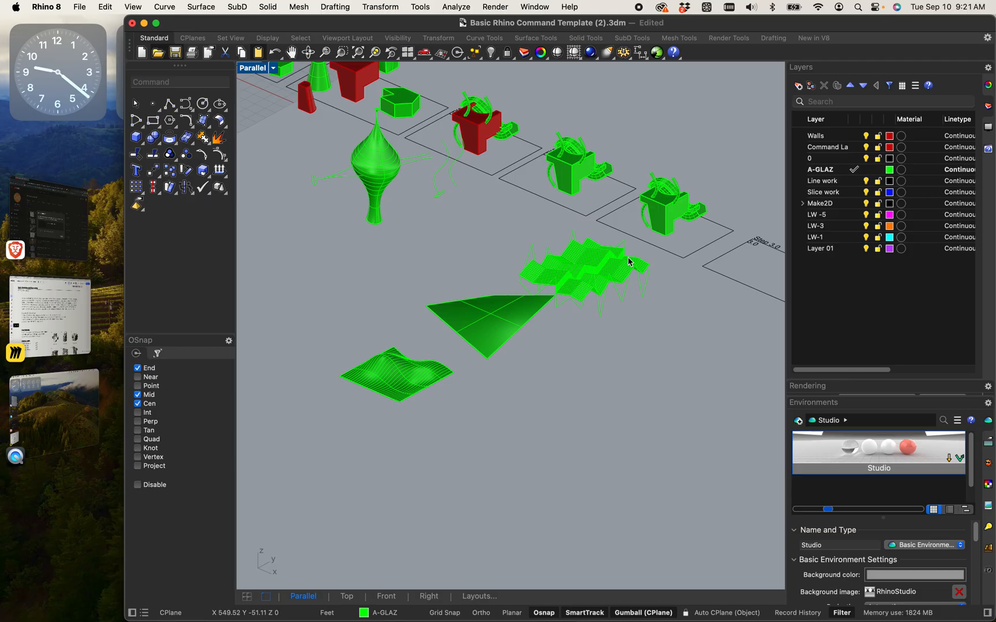
# Copy the last filled Step 3.0 frame, its object and the three surfaces beneath it to the area beyond the empty frame.
pyautogui.moveTo(625, 304); pyautogui.dragTo(547, 277, button='right')
pyautogui.scroll(-4, 609, 287)
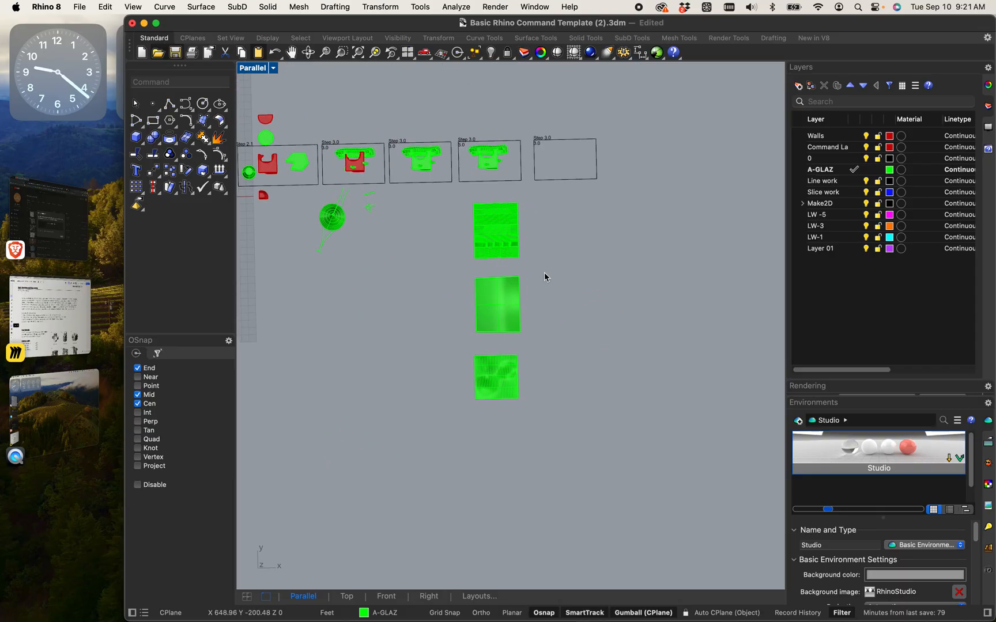
pyautogui.moveTo(452, 111); pyautogui.dragTo(534, 435)
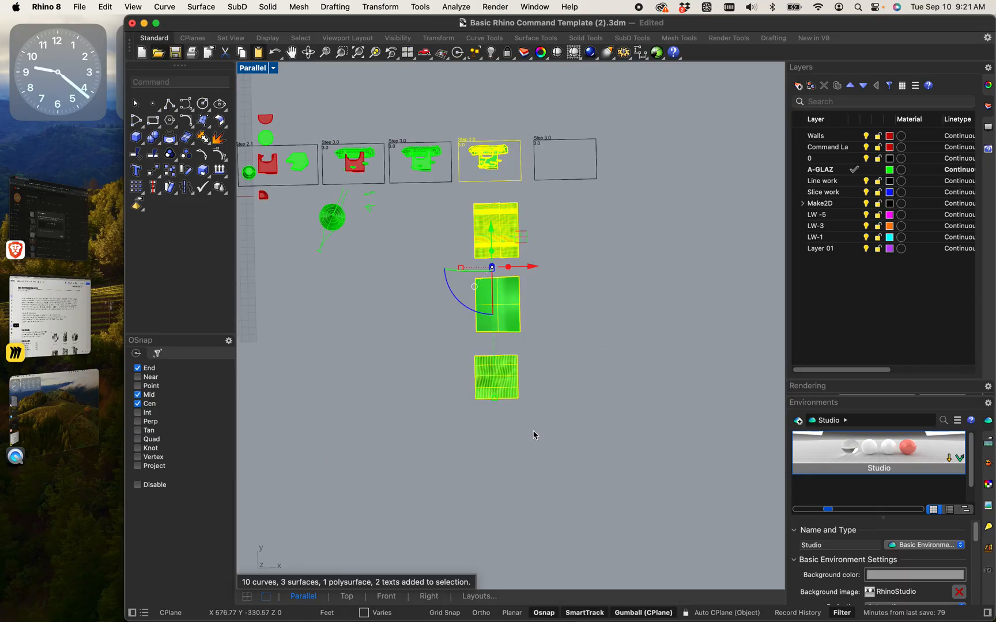
pyautogui.write('copy')
pyautogui.press('Return')
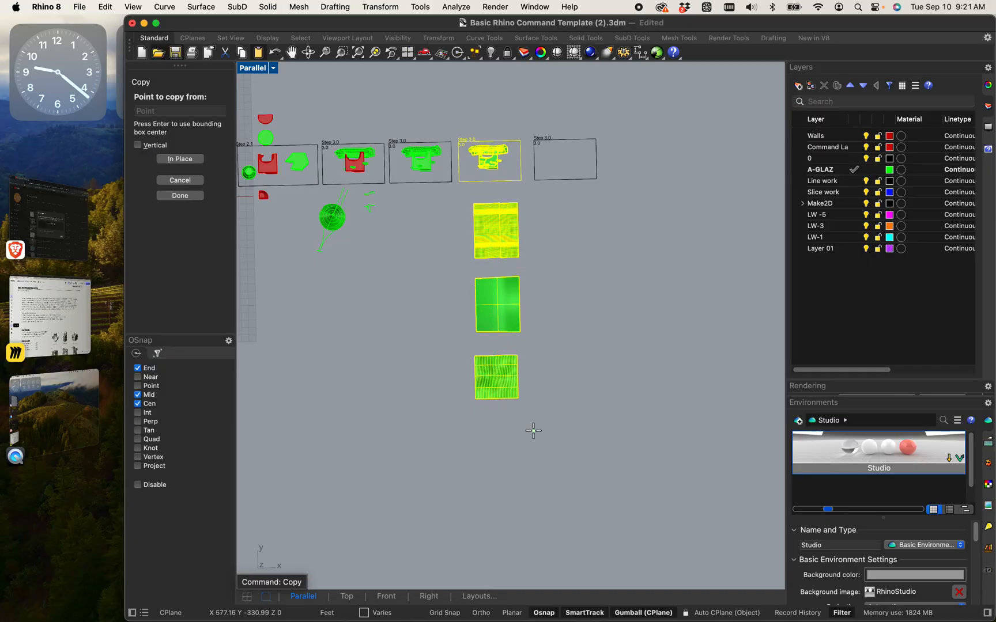
pyautogui.click(582, 355)
pyautogui.click(746, 349)
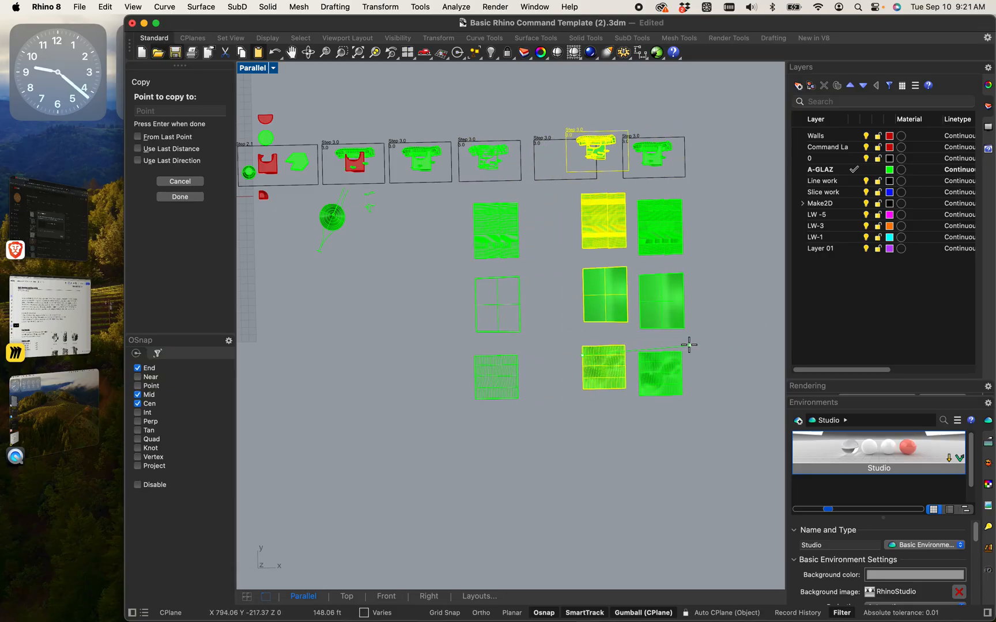
pyautogui.press('Escape')
# Move the copied zigzag surface onto the copied object inside its frame, leaving its boundary curves behind.
pyautogui.scroll(7, 700, 330)
pyautogui.keyDown('shift'); pyautogui.moveTo(680, 382); pyautogui.dragTo(568, 349, button='right'); pyautogui.keyUp('shift')
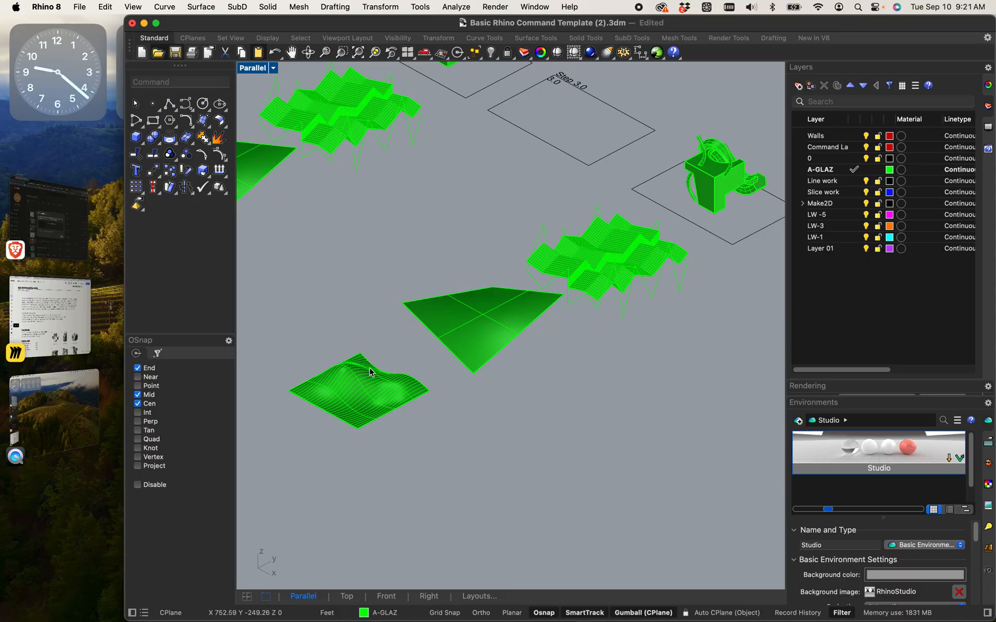
pyautogui.scroll(4, 619, 279)
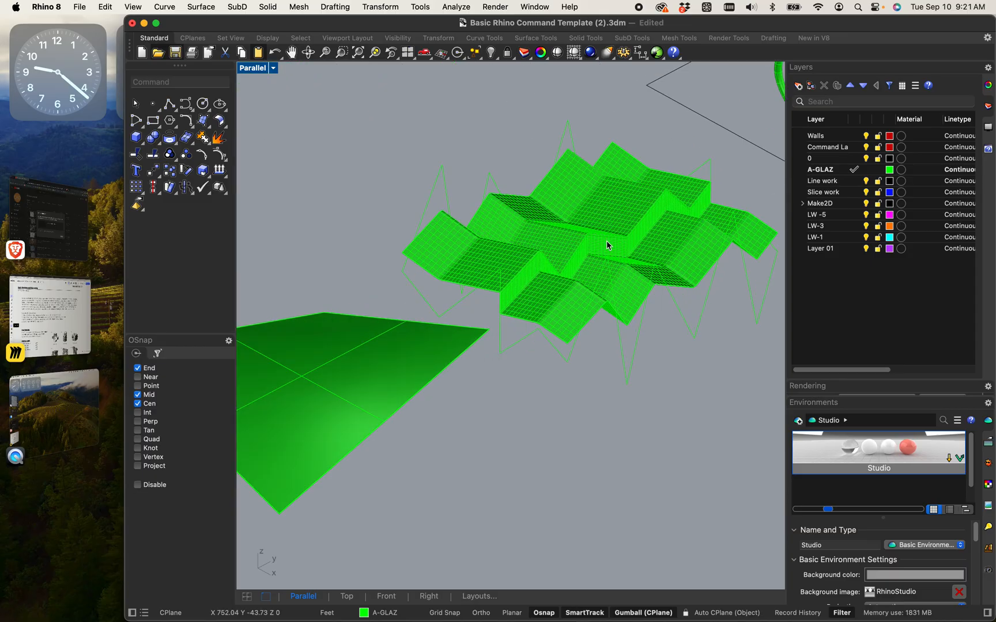
pyautogui.click(607, 243)
pyautogui.scroll(-5, 513, 314)
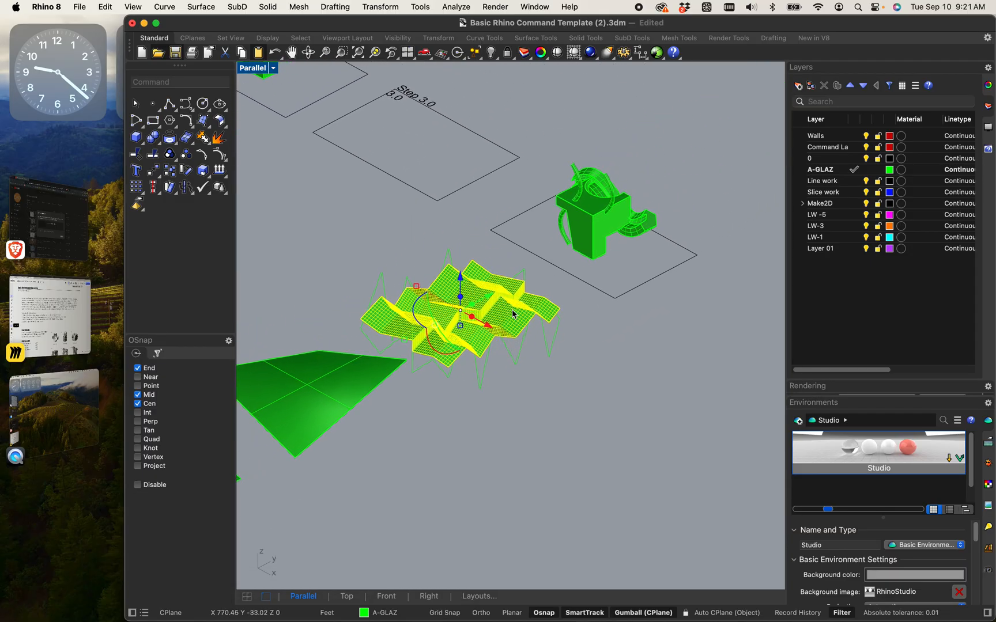
pyautogui.moveTo(513, 314); pyautogui.dragTo(641, 229)
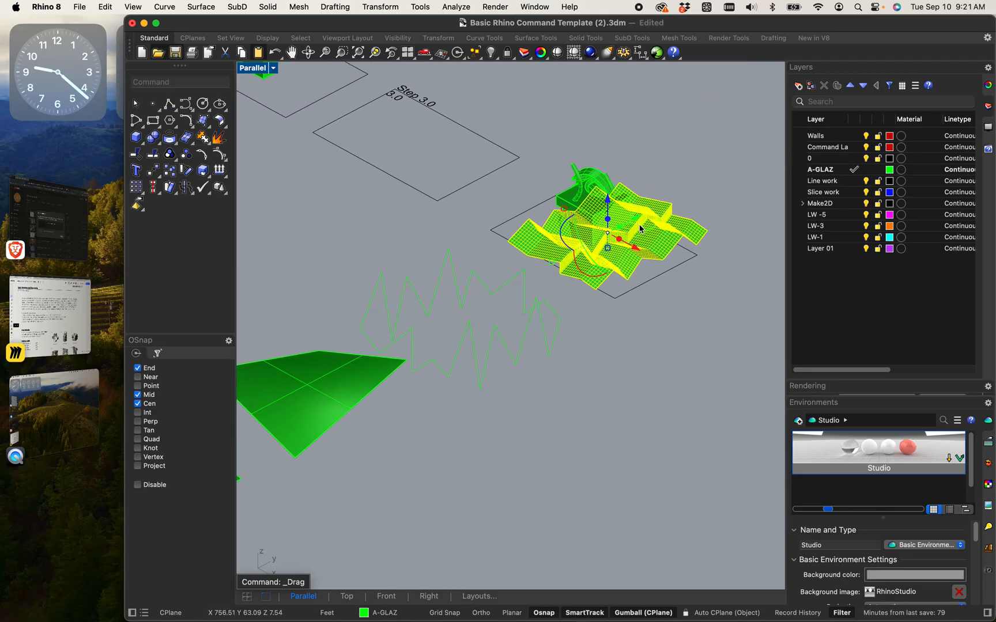
pyautogui.scroll(5, 639, 227)
# Switch to Miro to review the exercise's modeling instructions, return to Rhino and look over the object with its zigzag surface.
pyautogui.click(50, 317)
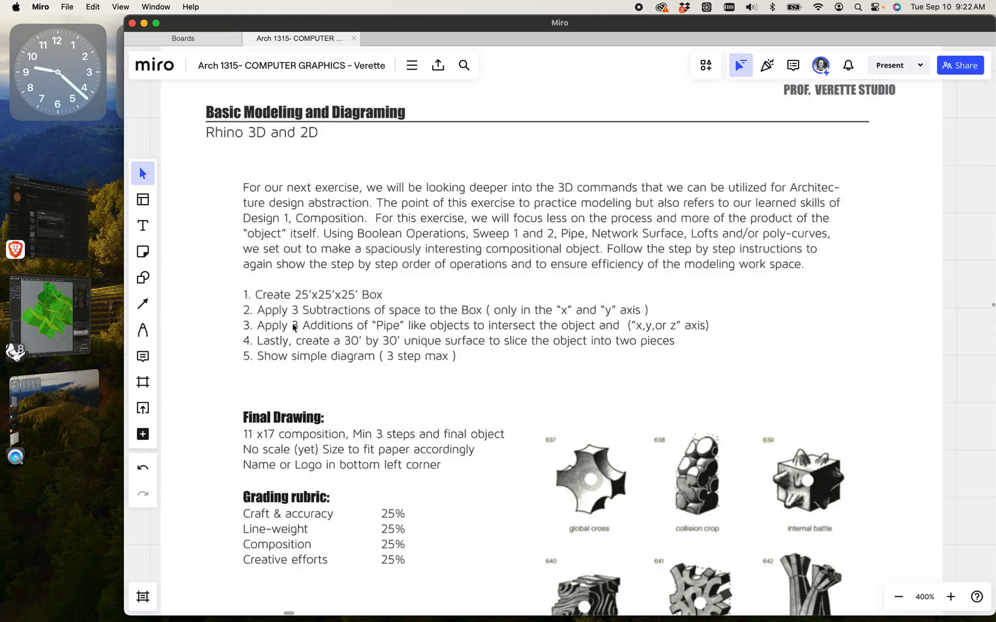
pyautogui.click(52, 301)
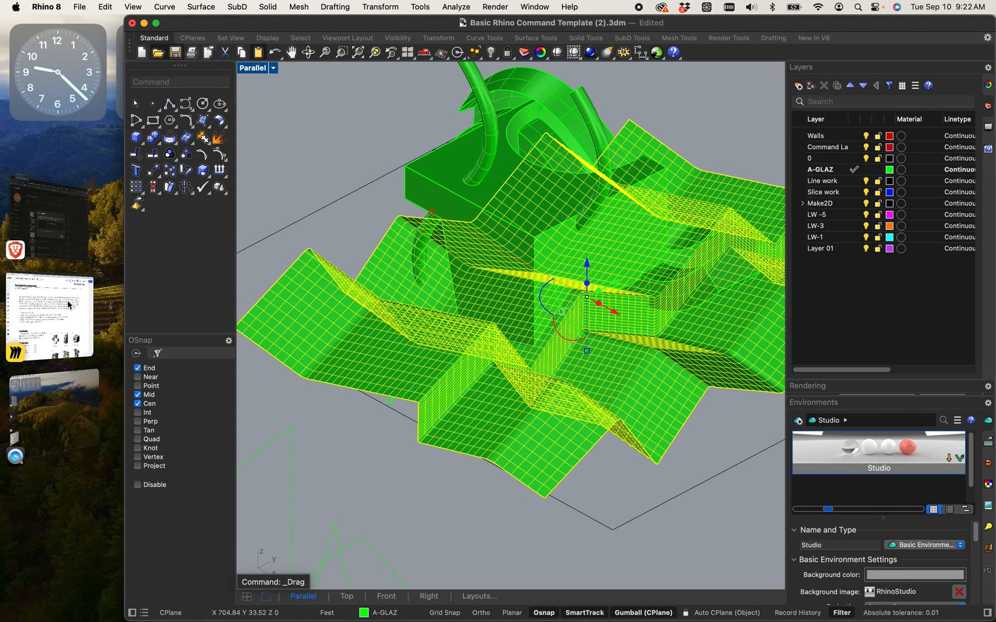
pyautogui.click(348, 161)
pyautogui.scroll(-6, 349, 176)
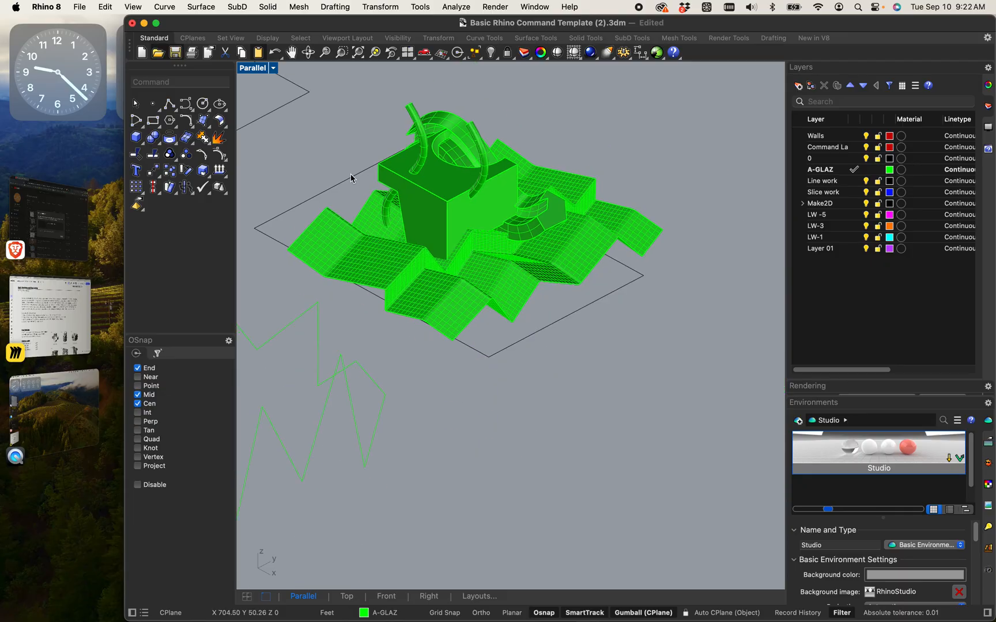
# Shift the zigzag surface slightly so that it passes through the body of the object.
pyautogui.scroll(4, 417, 191)
pyautogui.click(522, 303)
pyautogui.scroll(5, 520, 240)
pyautogui.moveTo(502, 233); pyautogui.dragTo(498, 200)
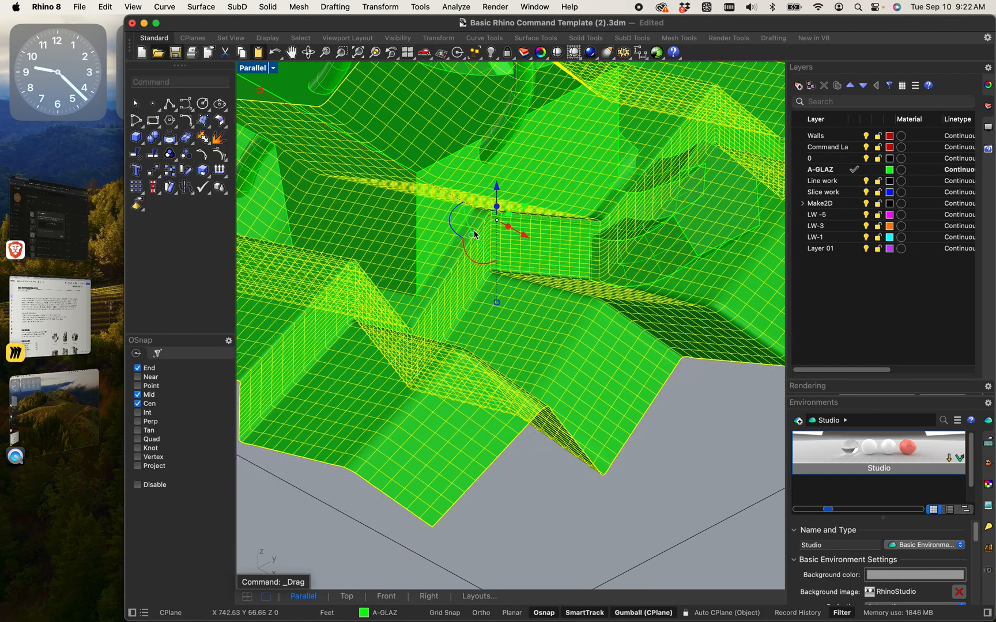
pyautogui.scroll(-7, 478, 230)
# Offset the zigzag surface 0.5 ft with OffsetSrf as a solid with round corners, deleting the input surface.
pyautogui.click(513, 357)
pyautogui.scroll(5, 489, 298)
pyautogui.click(490, 298)
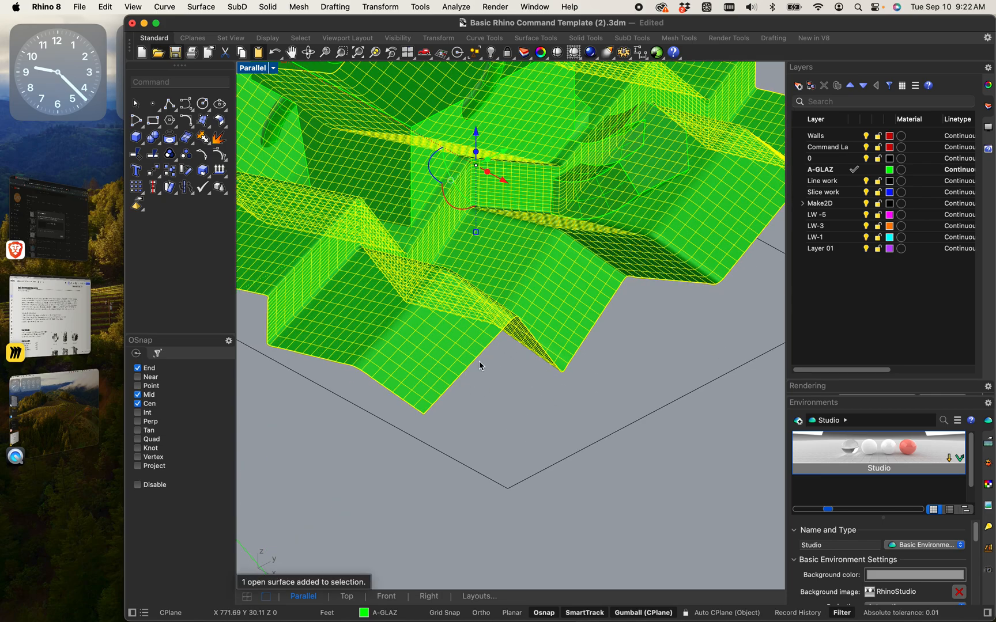
pyautogui.write('EdgeSrf')
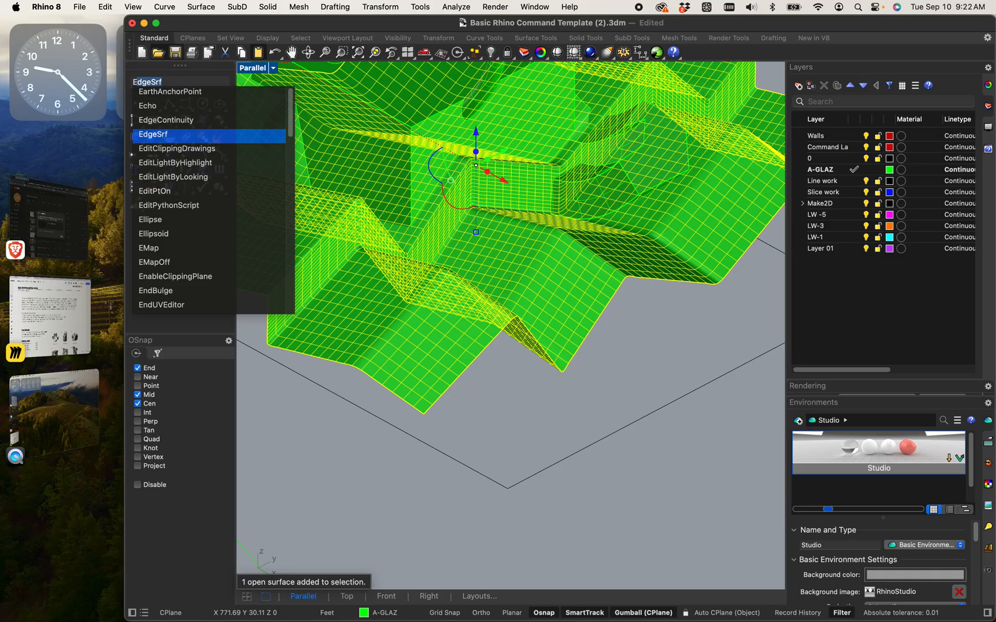
pyautogui.press('Return')
pyautogui.write('off')
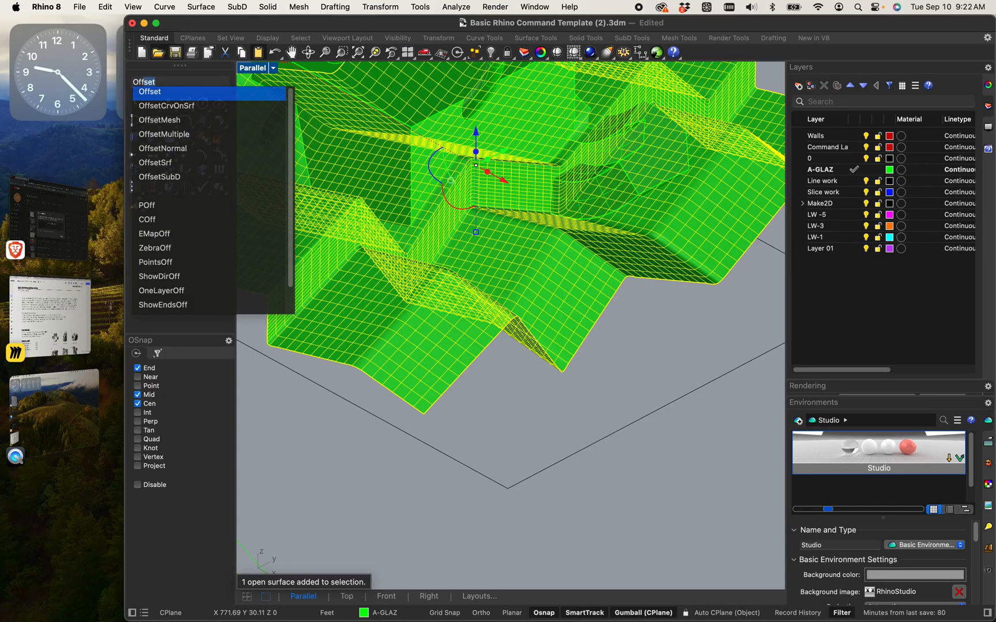
pyautogui.press('Down')
pyautogui.press('Up')
pyautogui.press('Down')
pyautogui.press('Down')
pyautogui.press('Down')
pyautogui.press('Down')
pyautogui.press('Down')
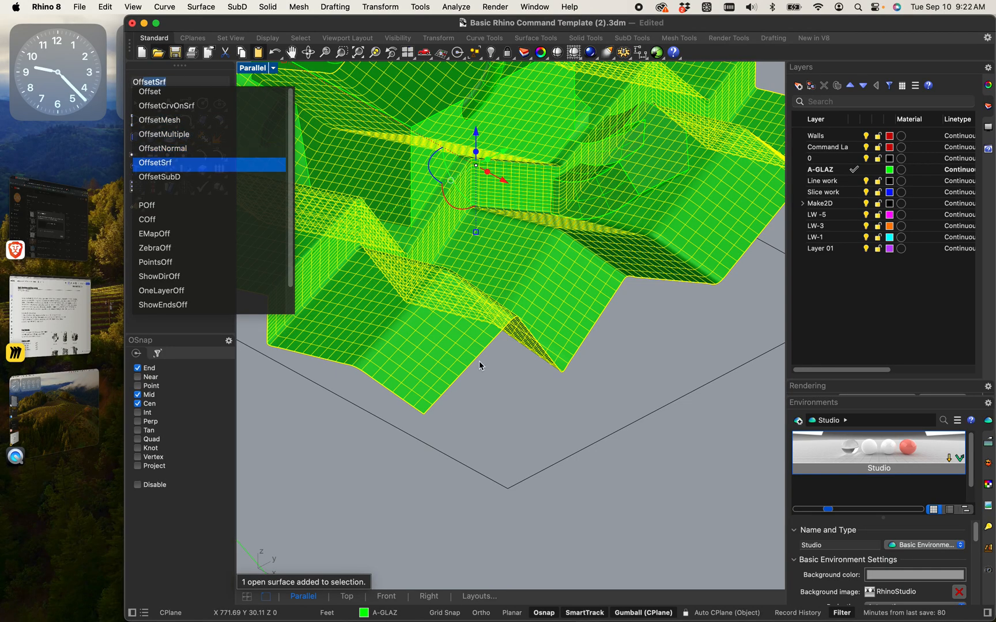
pyautogui.press('Return')
pyautogui.write('0.5')
pyautogui.press('Return')
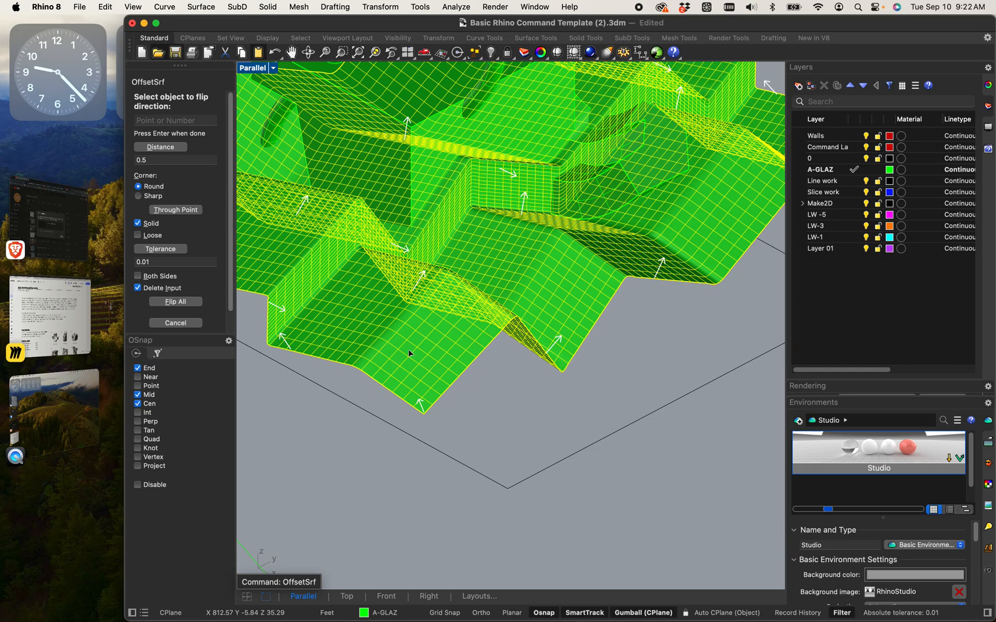
pyautogui.press('Return')
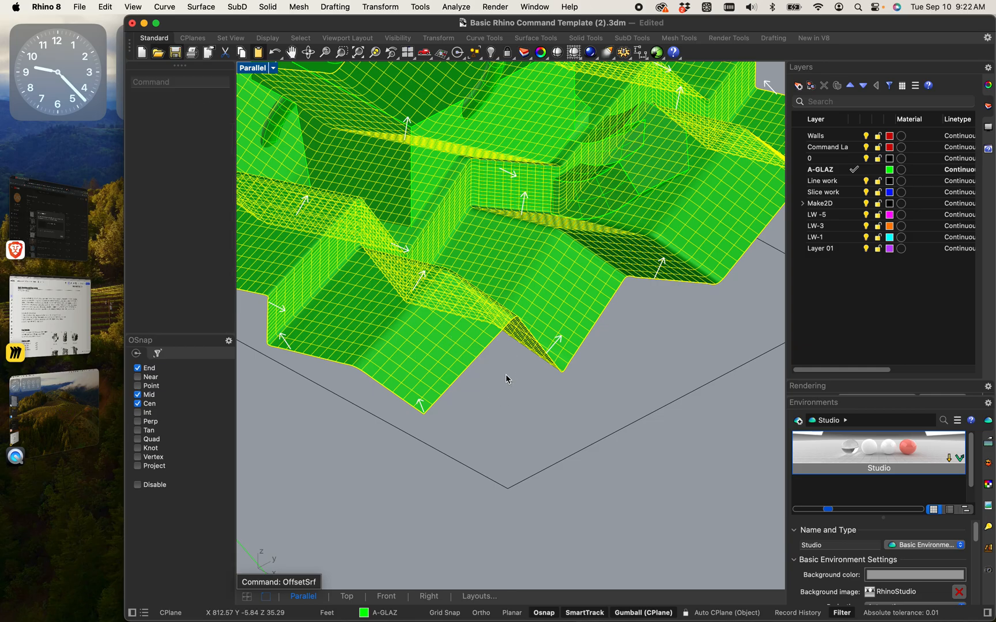
# Inspect the thickness and folded edges of the offset zigzag surface, and undo the offset.
pyautogui.scroll(-7, 456, 321)
pyautogui.scroll(7, 394, 300)
pyautogui.scroll(10, 527, 287)
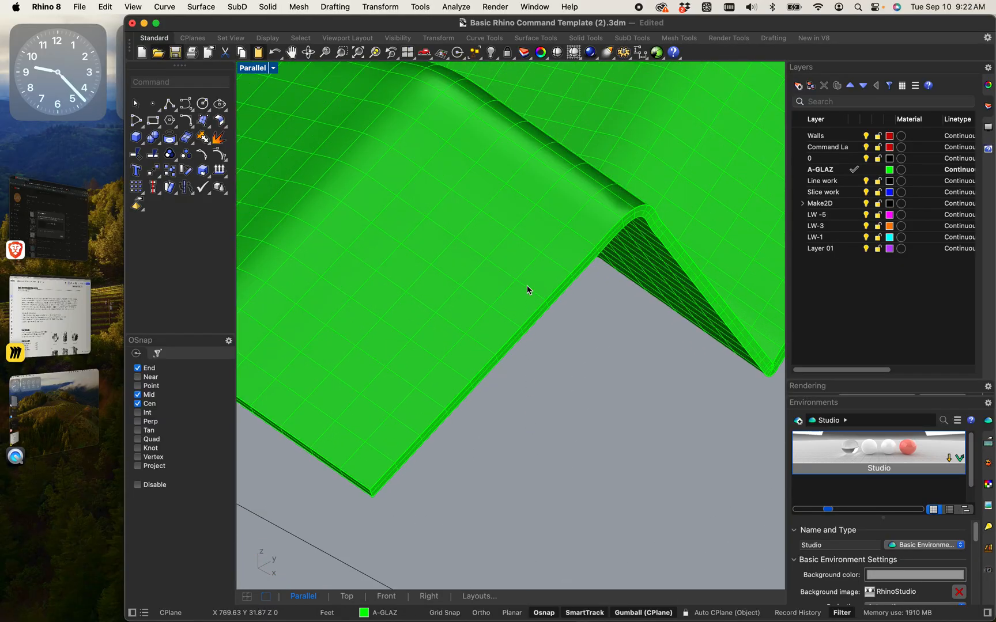
pyautogui.click(677, 193)
pyautogui.scroll(-10, 678, 189)
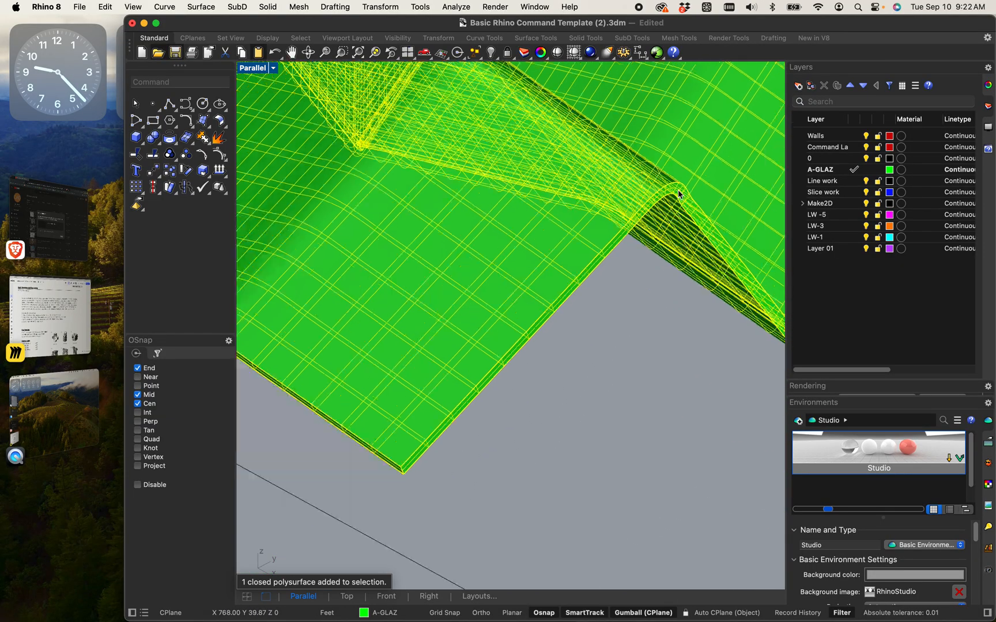
pyautogui.scroll(-4, 663, 150)
pyautogui.scroll(-3, 654, 139)
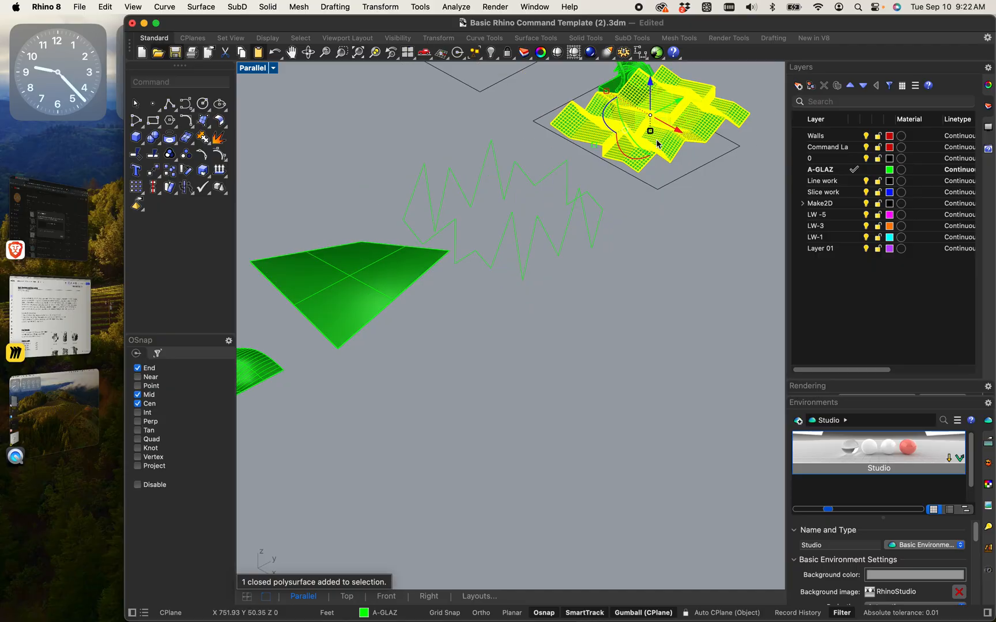
pyautogui.scroll(10, 679, 193)
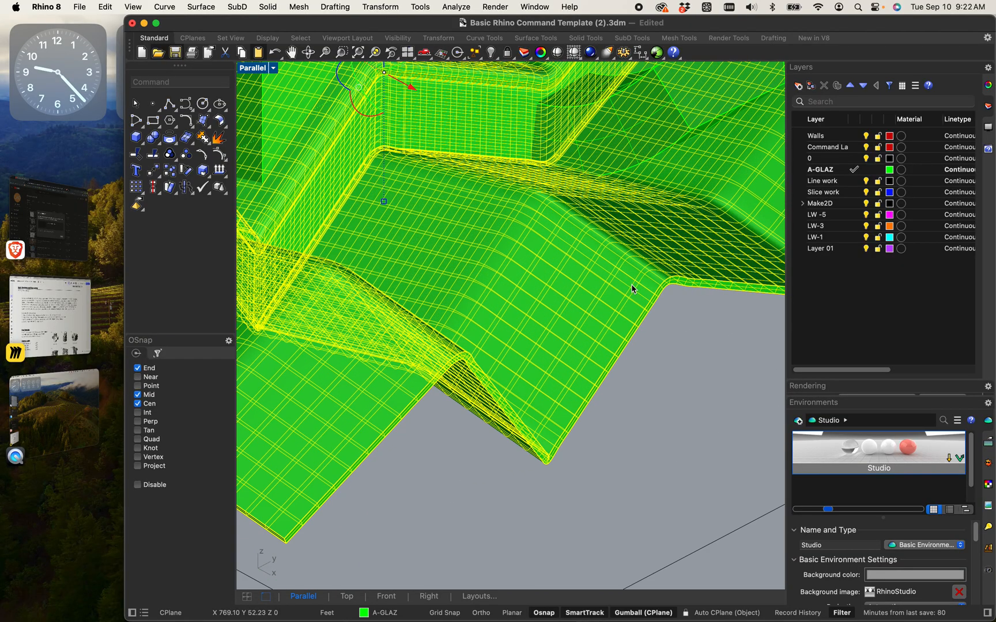
pyautogui.scroll(3, 683, 323)
pyautogui.click(649, 302)
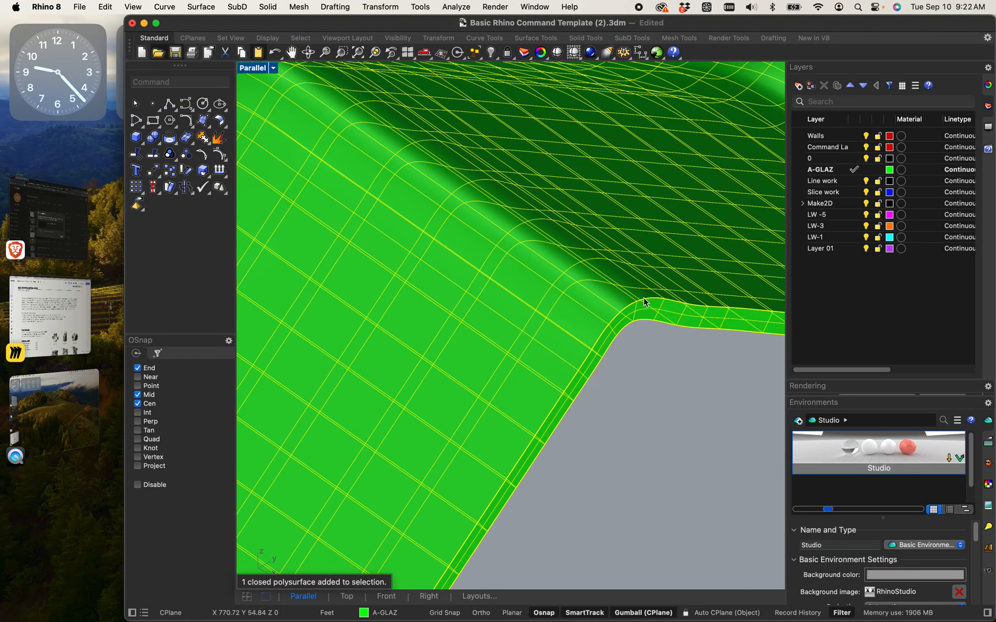
pyautogui.press('super+z')
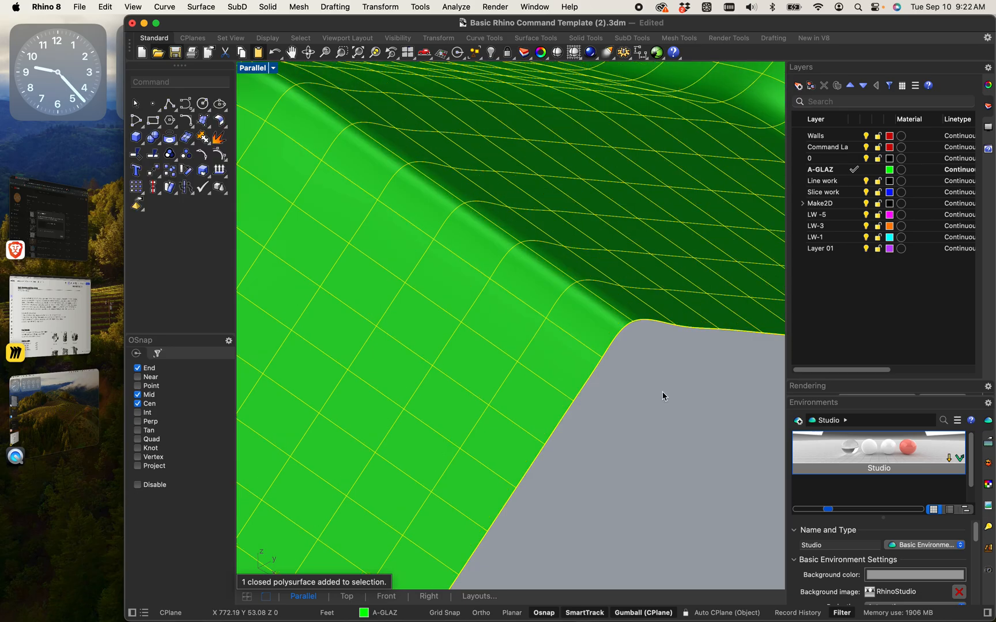
# Rotate the zigzag surface to stand upright and position it through the middle of the object.
pyautogui.scroll(-10, 653, 391)
pyautogui.moveTo(641, 446)
pyautogui.keyDown('shift'); pyautogui.mouseDown(button='right')
pyautogui.moveTo(630, 460)
pyautogui.moveTo(656, 447)
pyautogui.moveTo(648, 453)
pyautogui.mouseUp(button='right'); pyautogui.keyUp('shift')
pyautogui.moveTo(598, 499); pyautogui.dragTo(664, 429, button='right')
pyautogui.keyDown('shift'); pyautogui.moveTo(582, 389); pyautogui.dragTo(788, 391, button='right'); pyautogui.keyUp('shift')
pyautogui.scroll(2, 489, 204)
pyautogui.moveTo(549, 257); pyautogui.dragTo(480, 274)
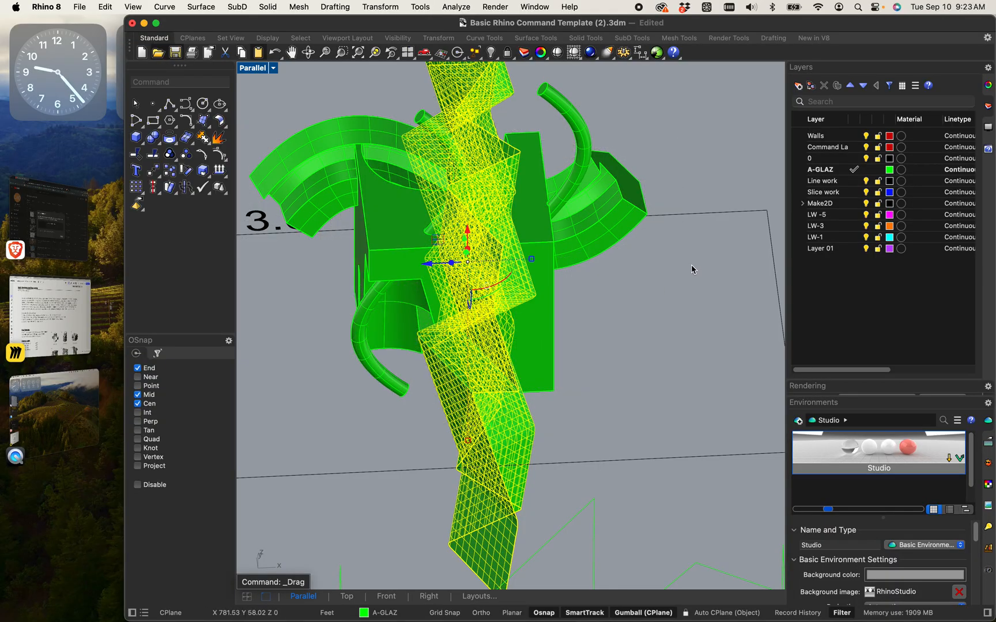
# Trim the object with the zigzag surface, removing the portion on one side of it.
pyautogui.click(628, 322)
pyautogui.moveTo(628, 323); pyautogui.dragTo(453, 196, button='right')
pyautogui.click(420, 202)
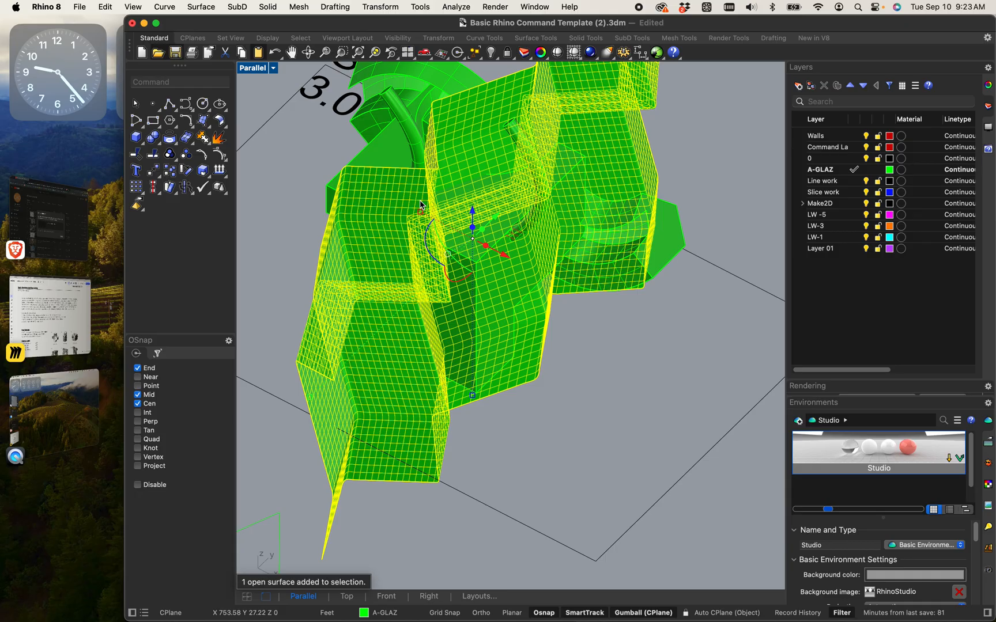
pyautogui.write('trim')
pyautogui.press('Return')
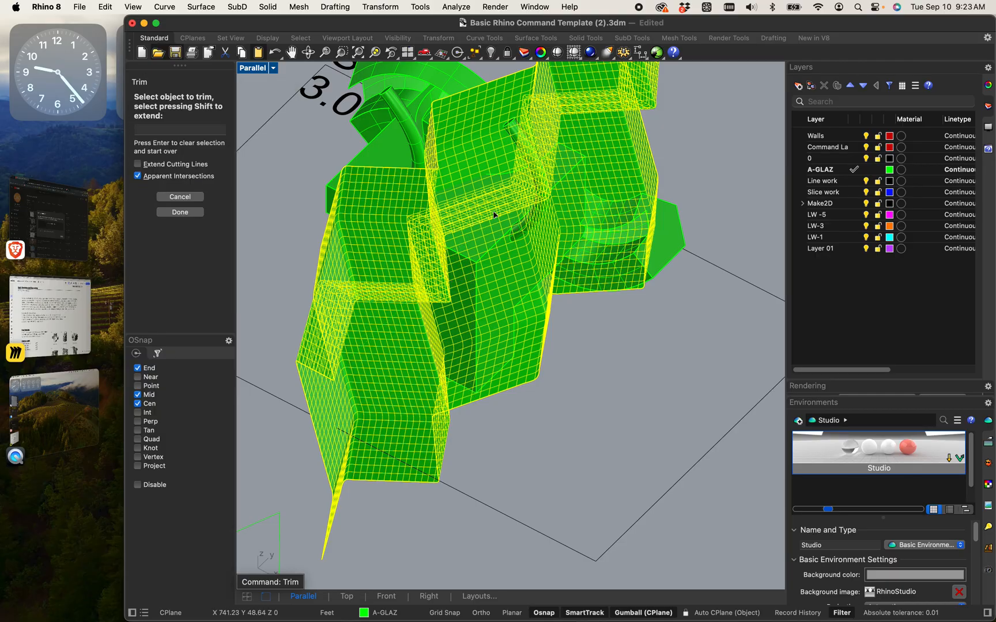
pyautogui.scroll(5, 508, 326)
pyautogui.scroll(3, 447, 163)
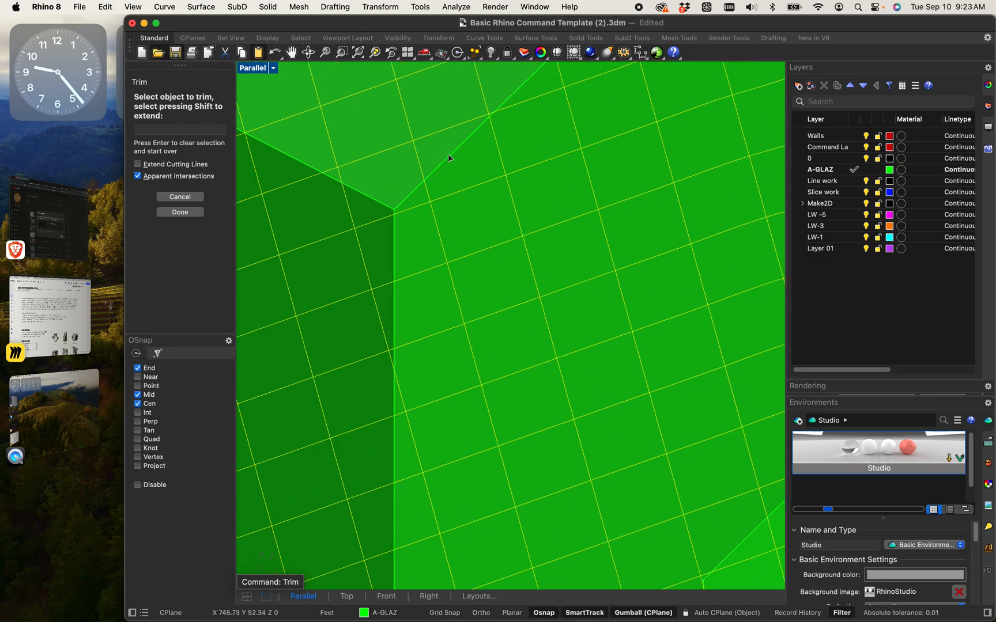
pyautogui.click(453, 154)
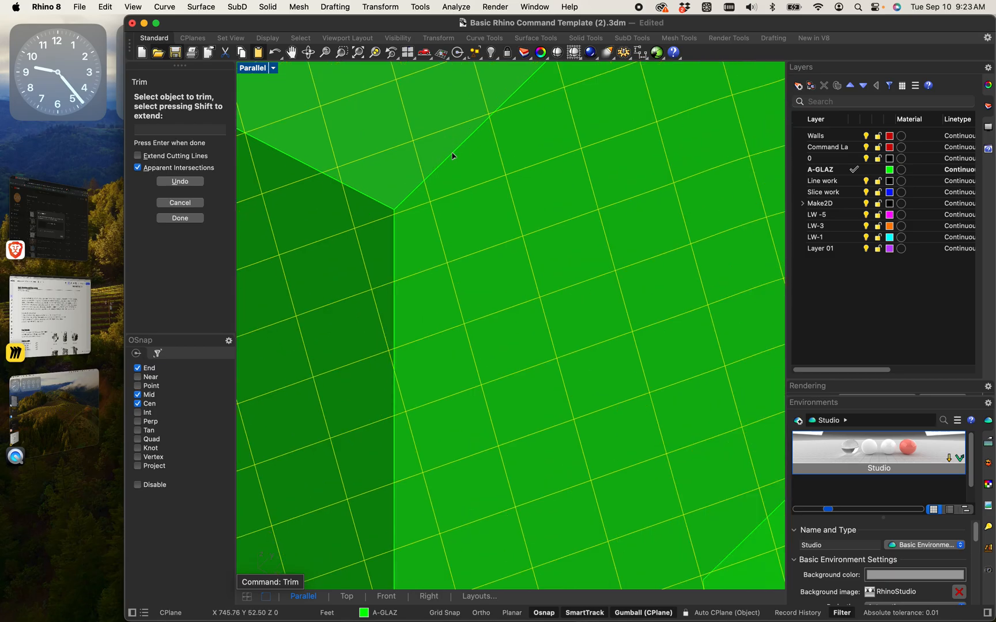
pyautogui.scroll(-10, 453, 158)
pyautogui.scroll(-3, 453, 176)
pyautogui.moveTo(429, 278); pyautogui.dragTo(455, 283, button='right')
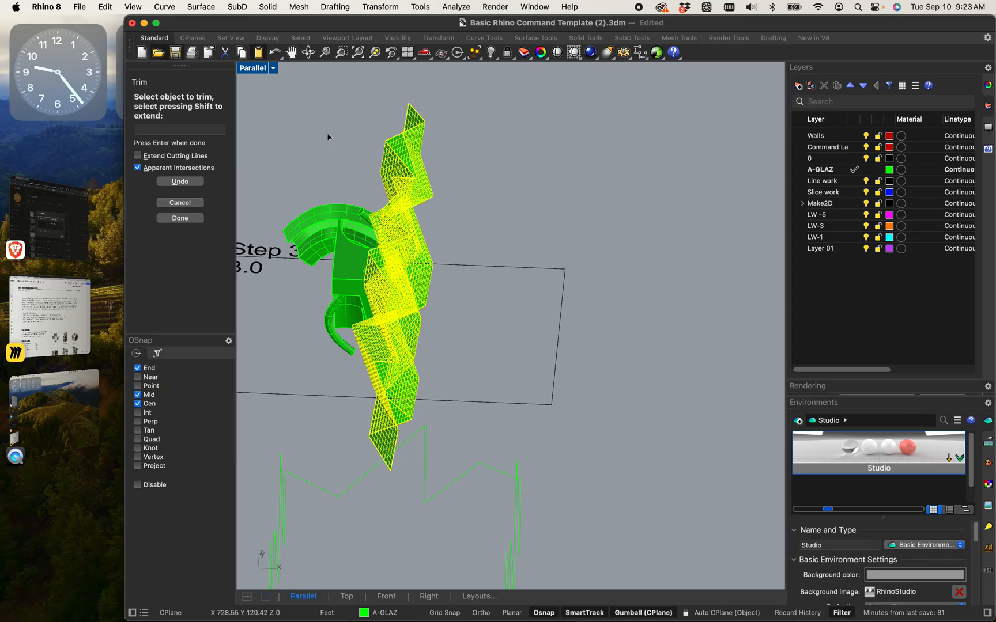
pyautogui.press('Return')
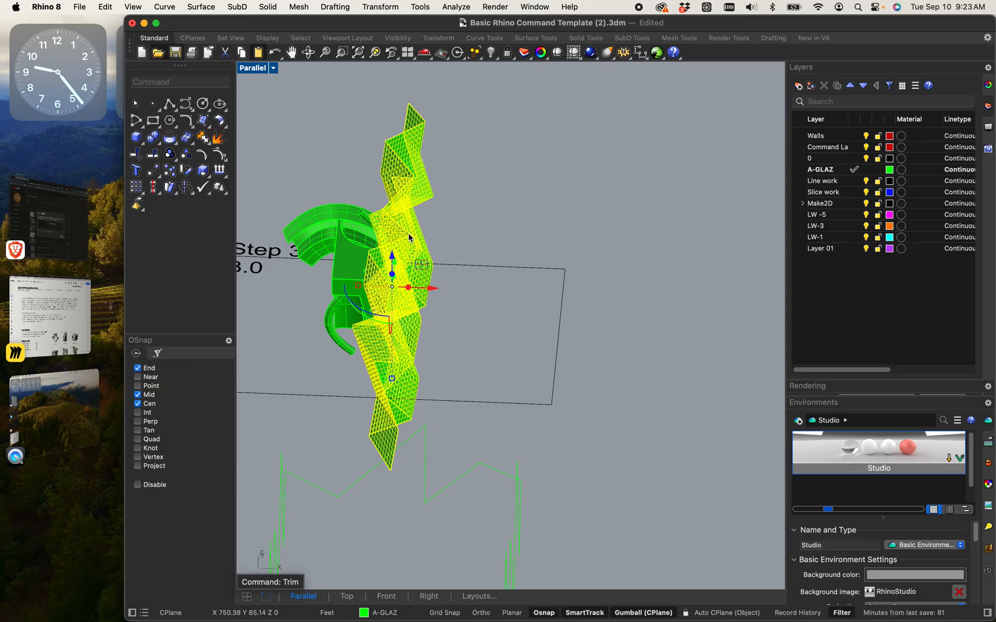
# Move the zigzag surface well clear of the trimmed object.
pyautogui.moveTo(437, 294); pyautogui.dragTo(549, 293)
pyautogui.click(419, 184)
pyautogui.scroll(10, 412, 271)
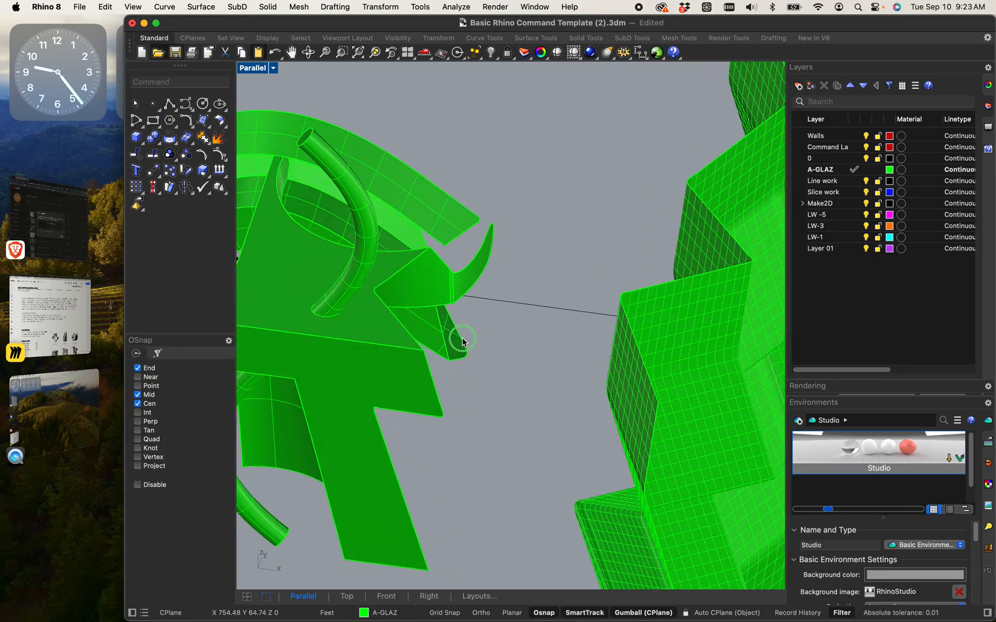
pyautogui.scroll(10, 407, 346)
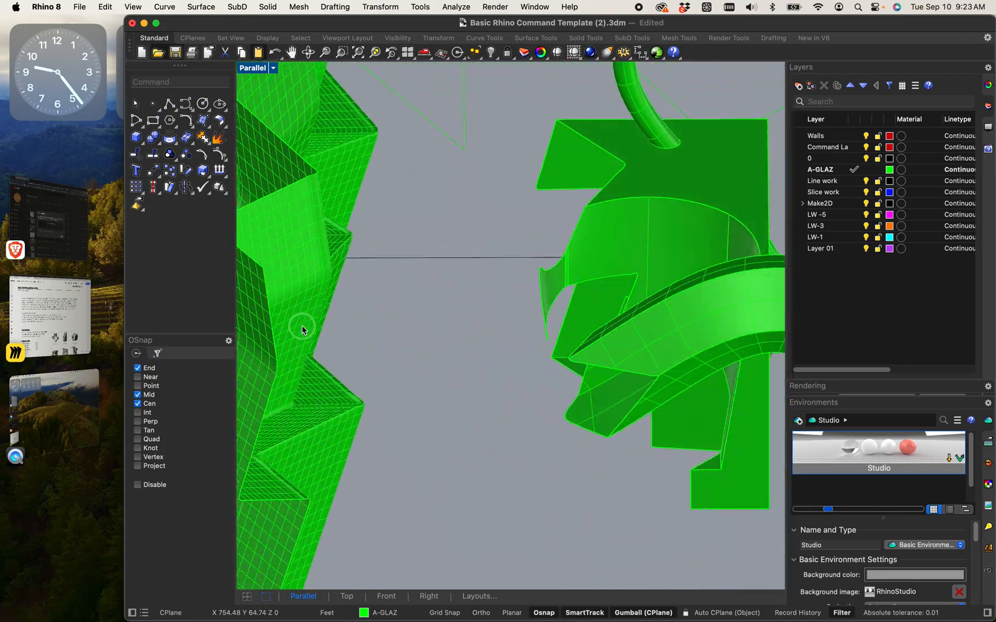
# Examine the cut edges and open ends of the remaining box-and-pipe piece up close.
pyautogui.moveTo(299, 303); pyautogui.dragTo(611, 276, button='right')
pyautogui.scroll(5, 404, 238)
pyautogui.scroll(5, 369, 259)
pyautogui.click(611, 276)
pyautogui.scroll(-10, 588, 317)
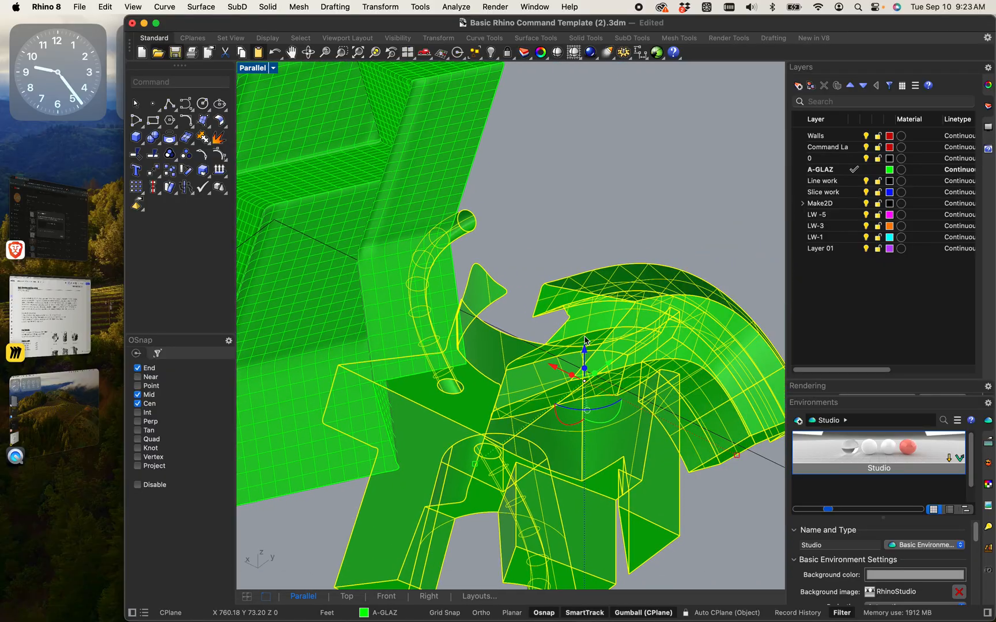
pyautogui.moveTo(566, 361); pyautogui.dragTo(540, 273, button='right')
pyautogui.scroll(5, 550, 351)
pyautogui.click(407, 484)
pyautogui.scroll(3, 407, 485)
pyautogui.keyDown('shift'); pyautogui.moveTo(407, 485); pyautogui.dragTo(276, 411, button='right'); pyautogui.keyUp('shift')
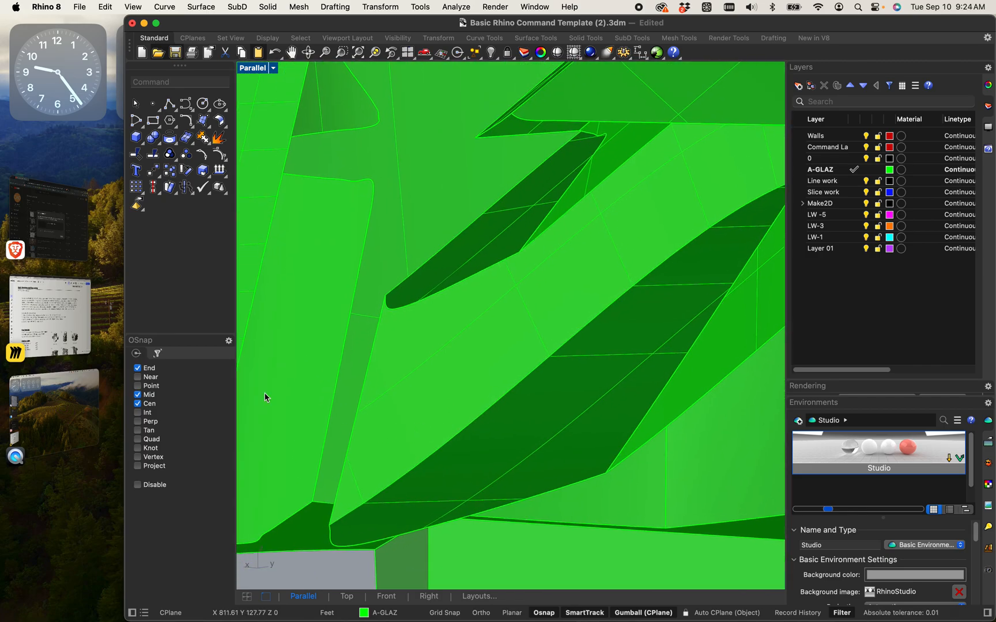
# Create a four-corner surface with SrfPt between the corners of the two cut openings on the trimmed piece.
pyautogui.click(201, 122)
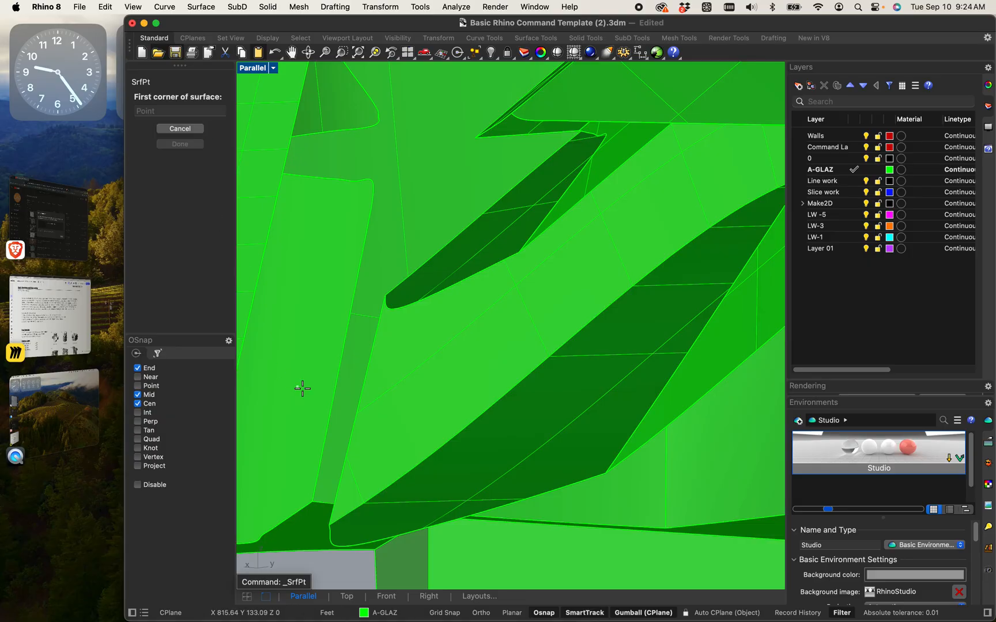
pyautogui.click(386, 297)
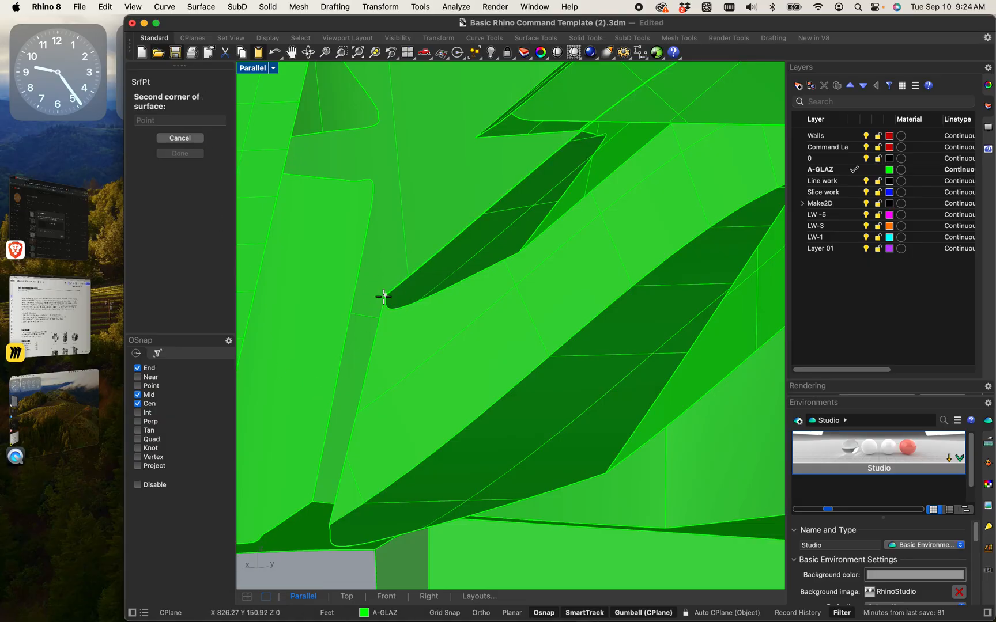
pyautogui.click(328, 523)
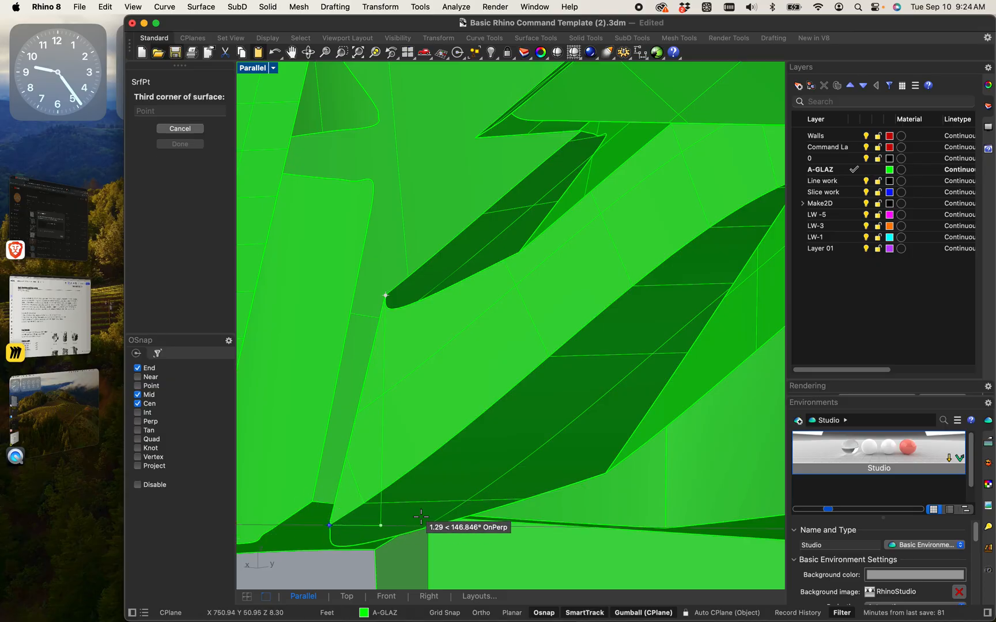
pyautogui.click(606, 472)
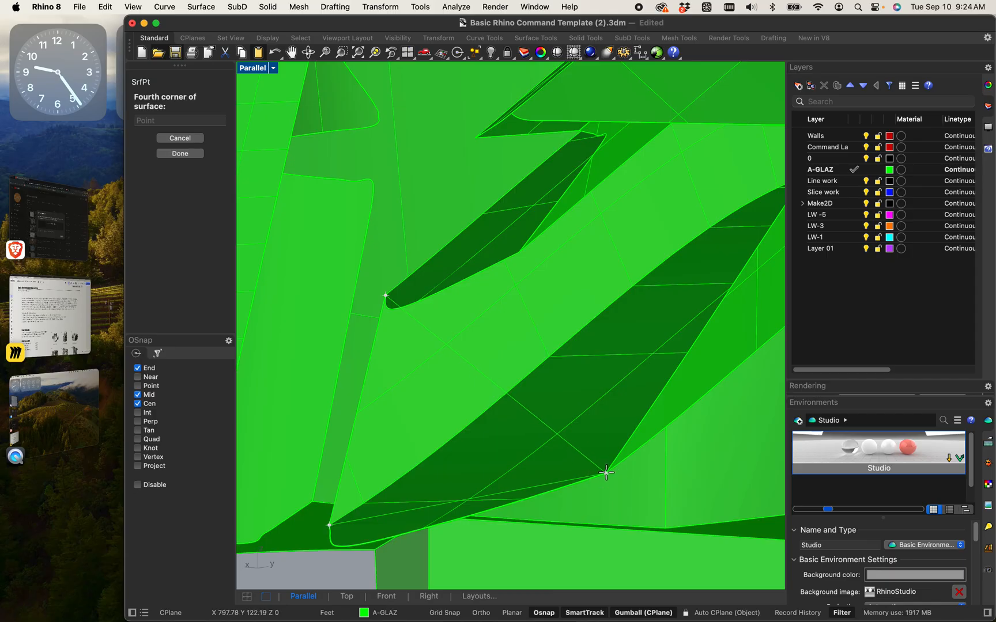
pyautogui.click(515, 255)
pyautogui.moveTo(515, 256); pyautogui.dragTo(790, 317, button='right')
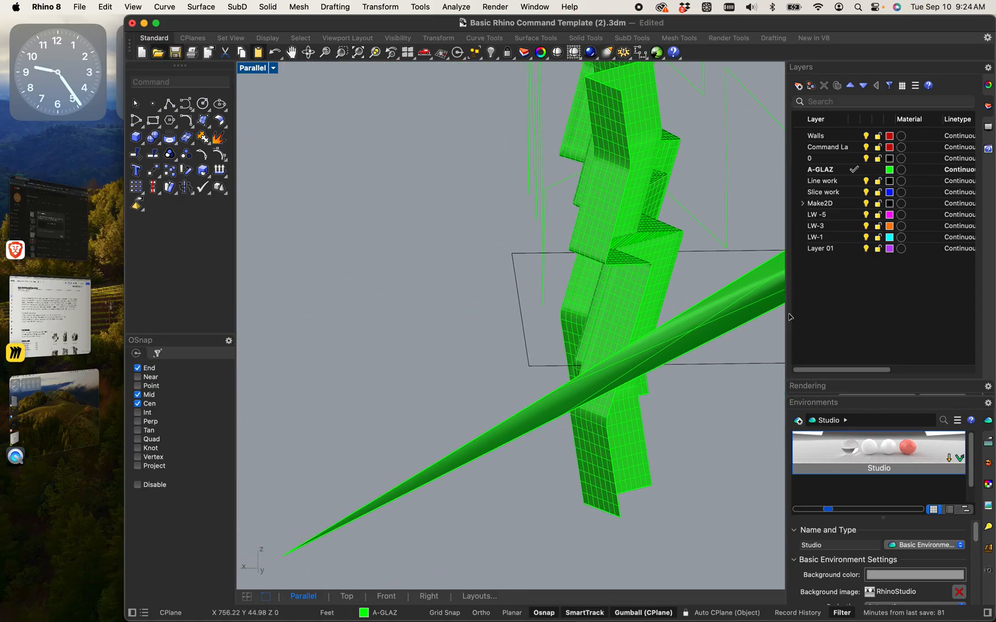
# Undo the four-corner surface, the zigzag surface's move and the trim.
pyautogui.press('cmd+z')
pyautogui.press('cmd+z')
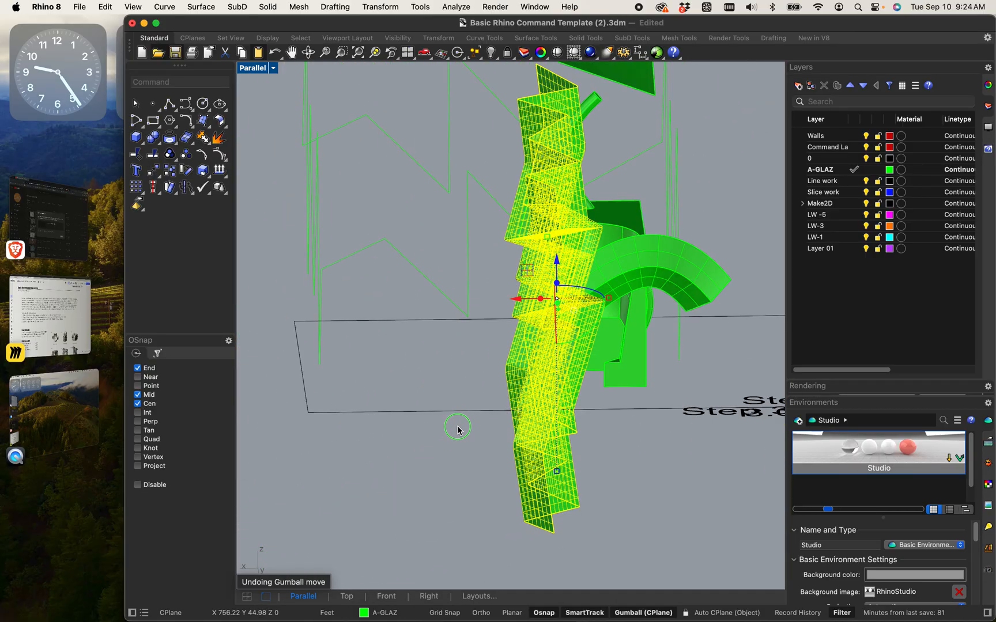
pyautogui.click(412, 380)
pyautogui.scroll(3, 476, 340)
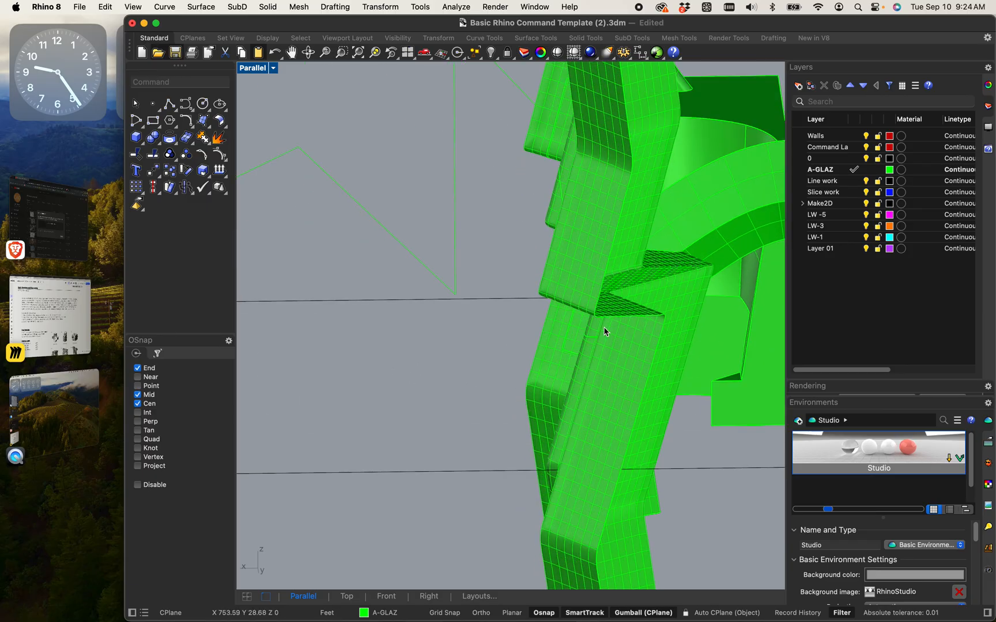
pyautogui.scroll(-3, 602, 328)
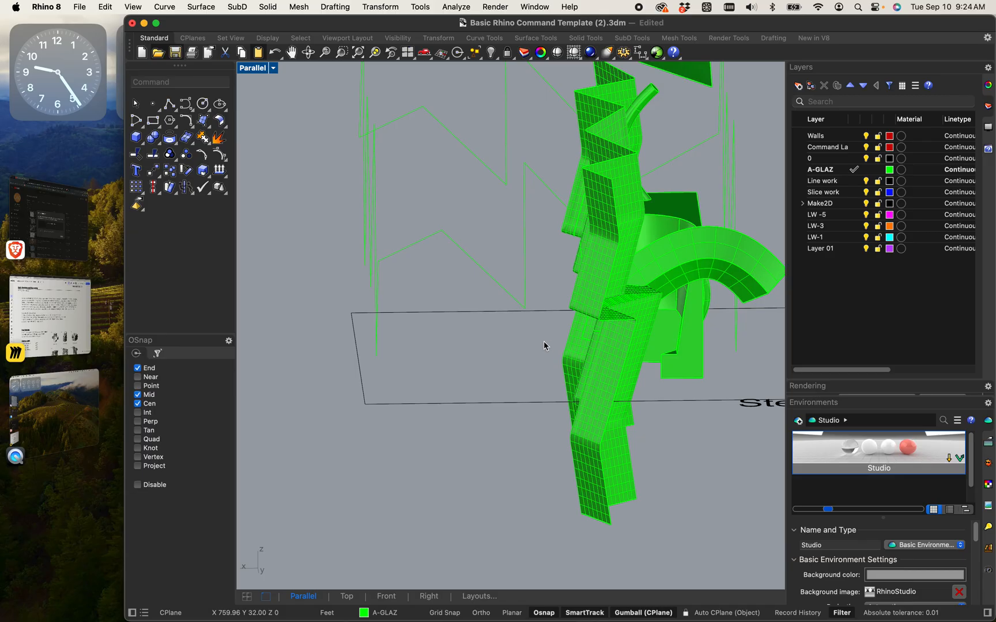
pyautogui.press('cmd+z')
pyautogui.click(422, 378)
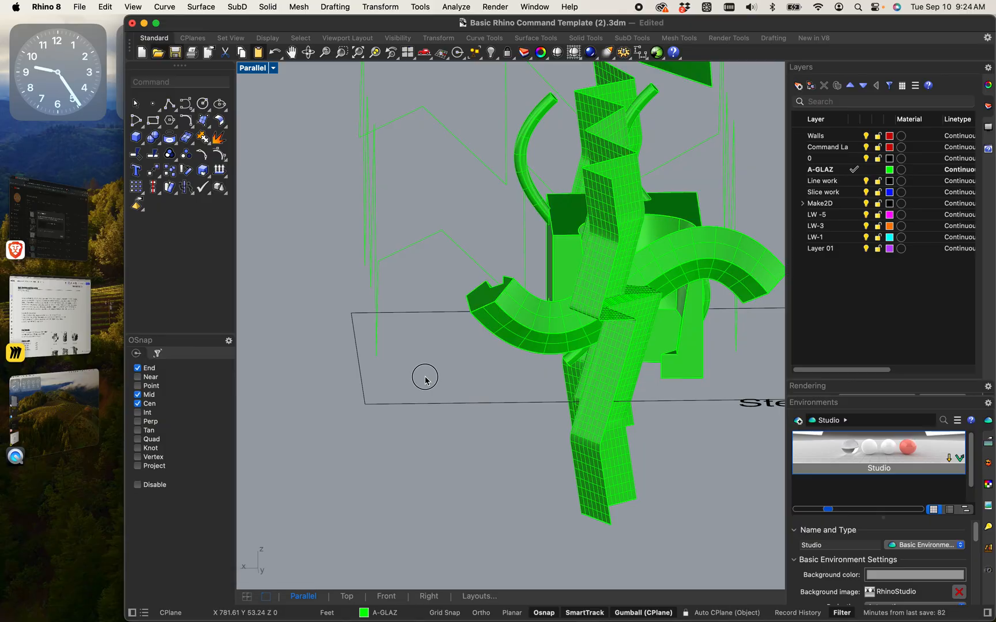
# Tilt the zigzag surface diagonally and adjust its placement so that it crosses the body of the object.
pyautogui.click(619, 402)
pyautogui.scroll(-4, 625, 390)
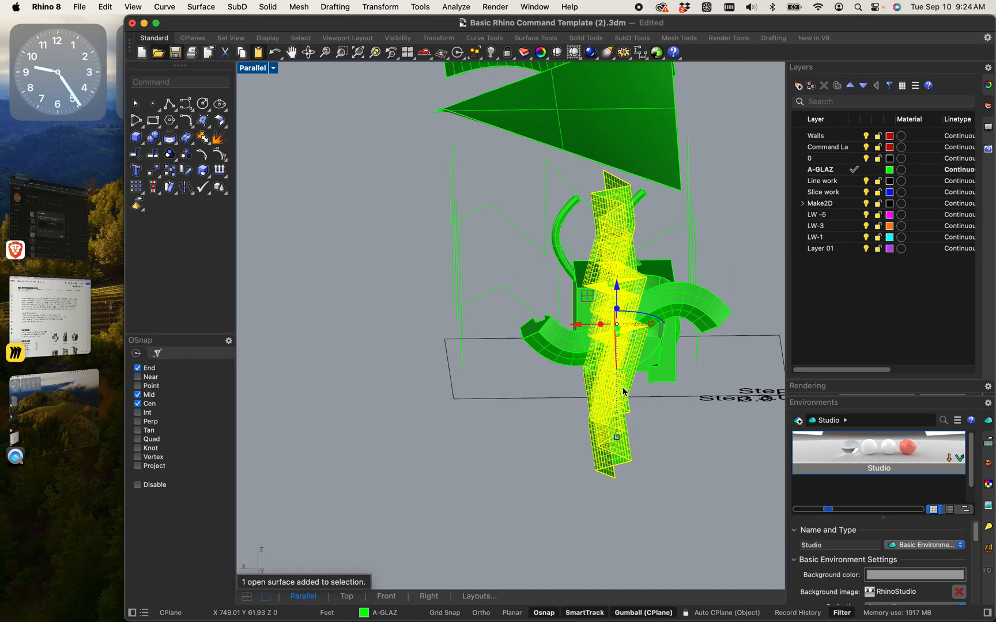
pyautogui.scroll(4, 621, 324)
pyautogui.moveTo(646, 362); pyautogui.dragTo(612, 348)
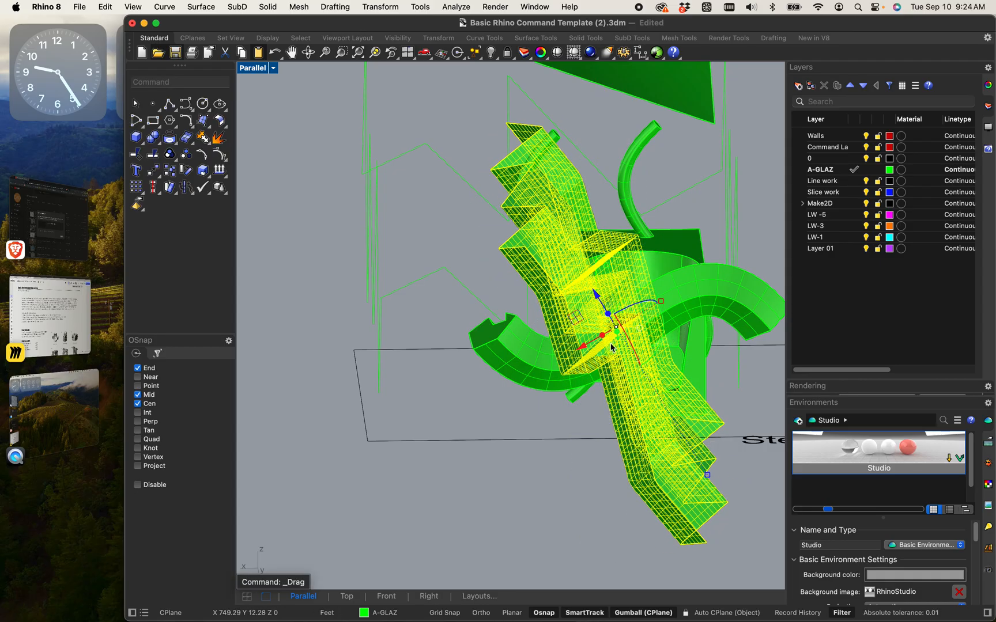
pyautogui.scroll(3, 612, 340)
pyautogui.moveTo(612, 338)
pyautogui.keyDown('shift'); pyautogui.mouseDown(button='right')
pyautogui.moveTo(474, 351)
pyautogui.moveTo(627, 349)
pyautogui.mouseUp(button='right'); pyautogui.keyUp('shift')
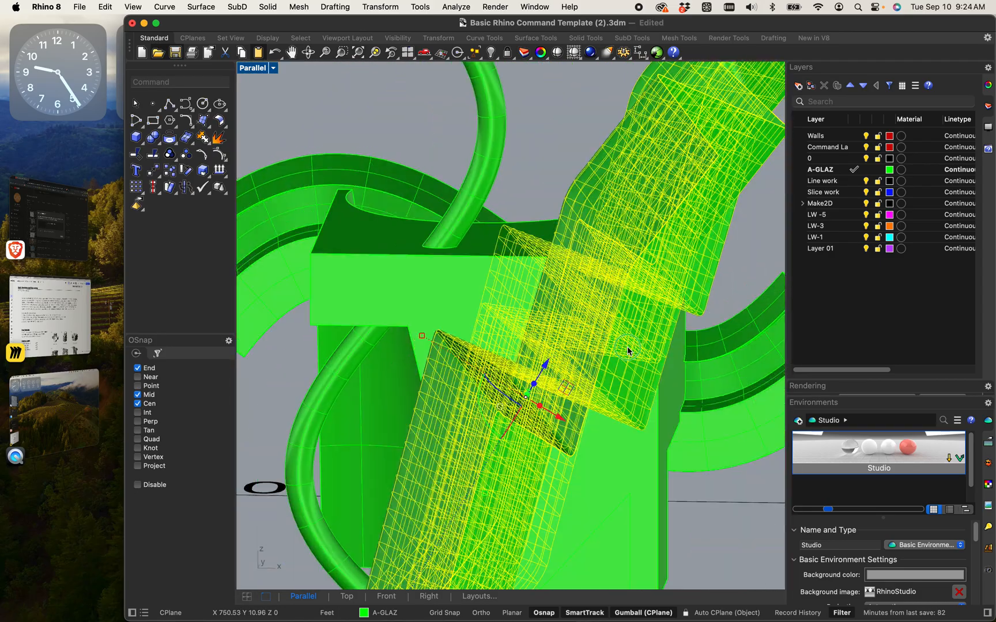
pyautogui.scroll(-5, 627, 346)
pyautogui.moveTo(501, 286); pyautogui.dragTo(557, 263)
pyautogui.click(679, 288)
pyautogui.scroll(4, 588, 291)
pyautogui.keyDown('shift'); pyautogui.moveTo(567, 296); pyautogui.dragTo(595, 305, button='right'); pyautogui.keyUp('shift')
# Trim the object with the tilted zigzag surface, removing the portion on its outer side.
pyautogui.click(573, 267)
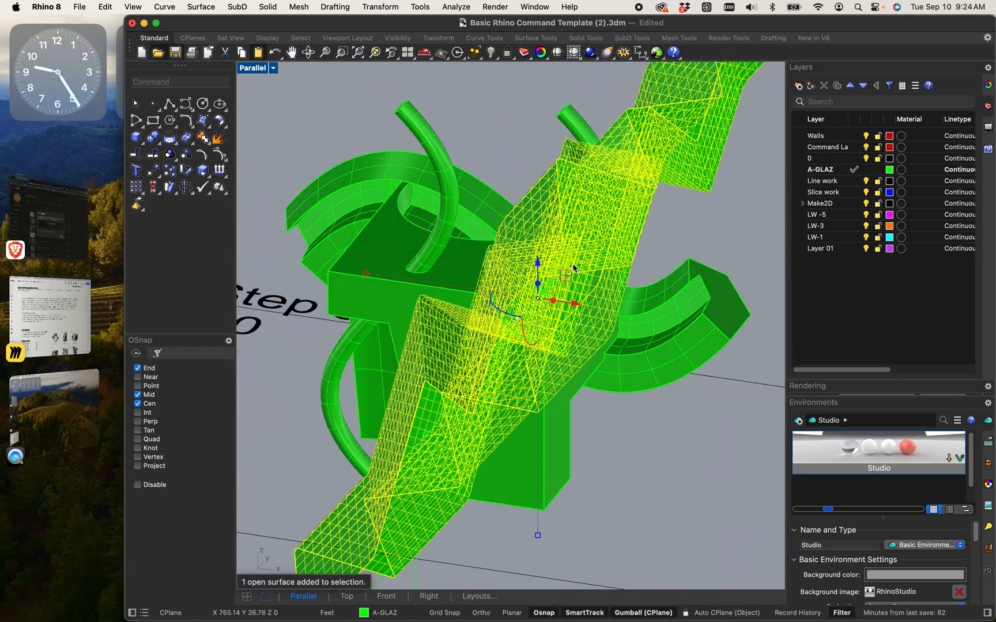
pyautogui.write('trim')
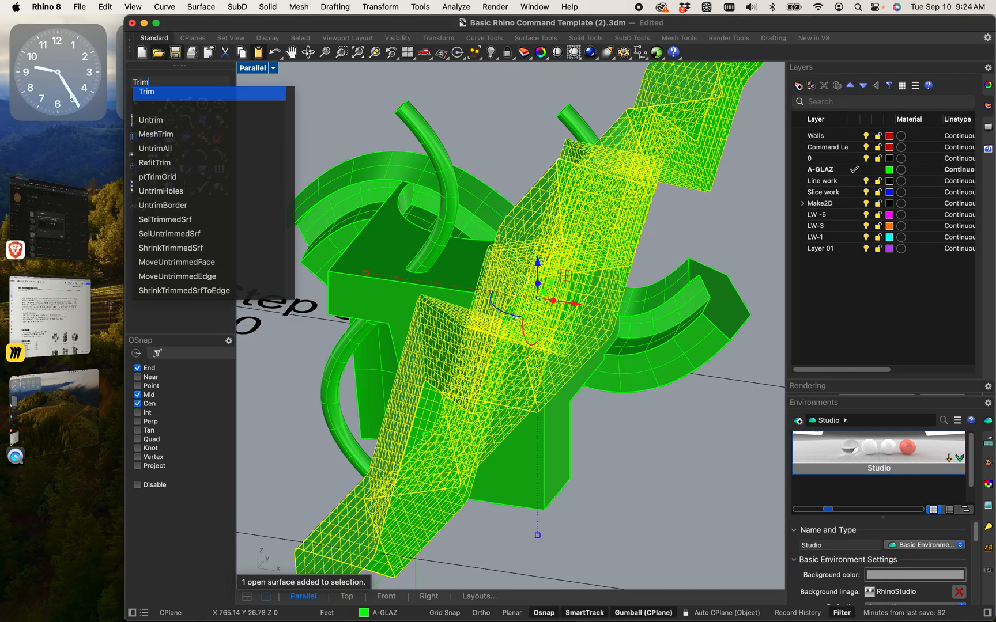
pyautogui.press('Return')
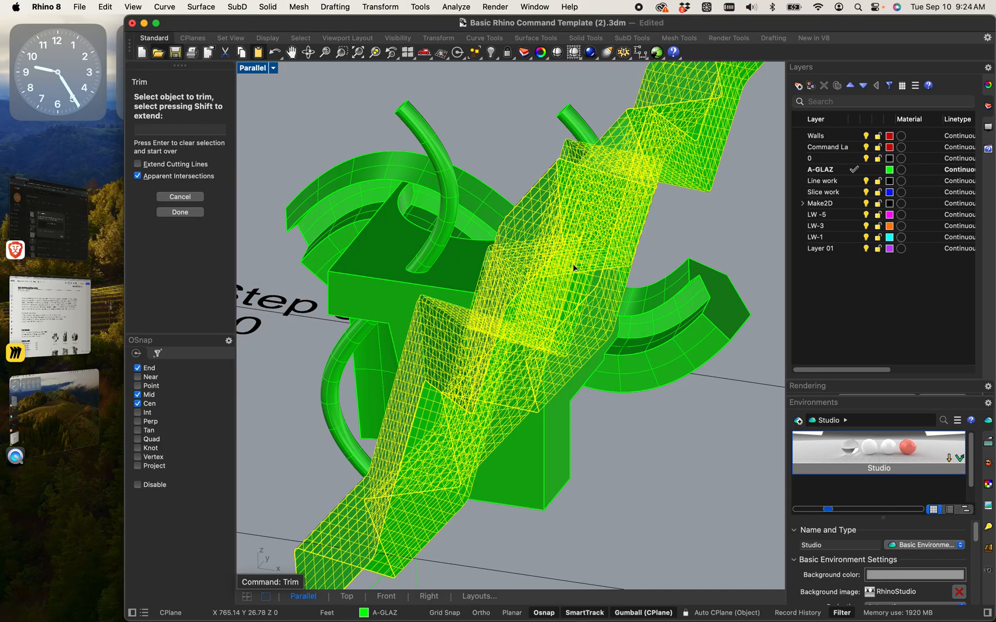
pyautogui.click(544, 496)
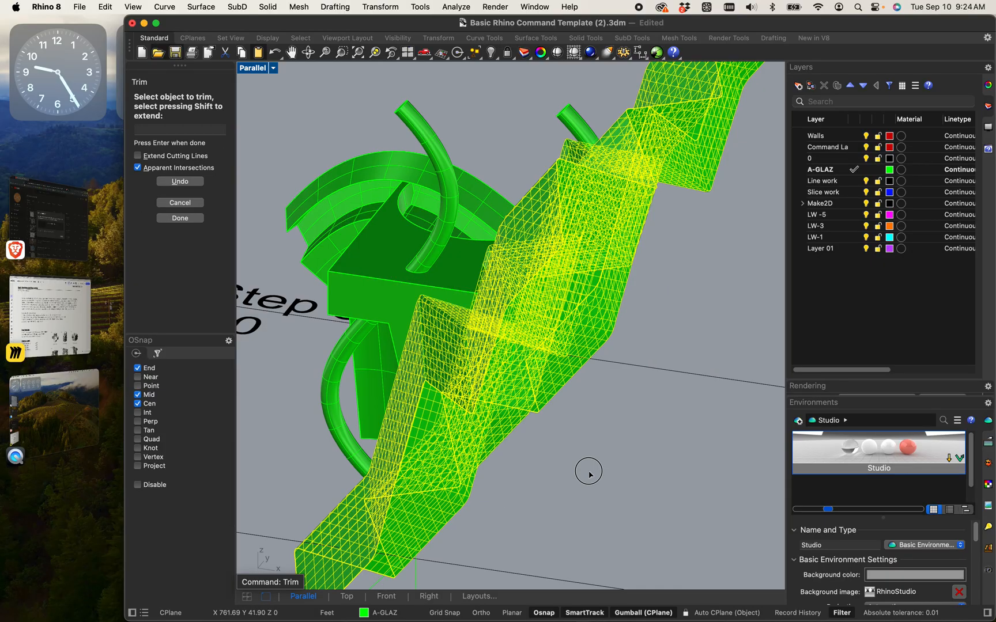
pyautogui.scroll(-5, 573, 444)
pyautogui.press('Return')
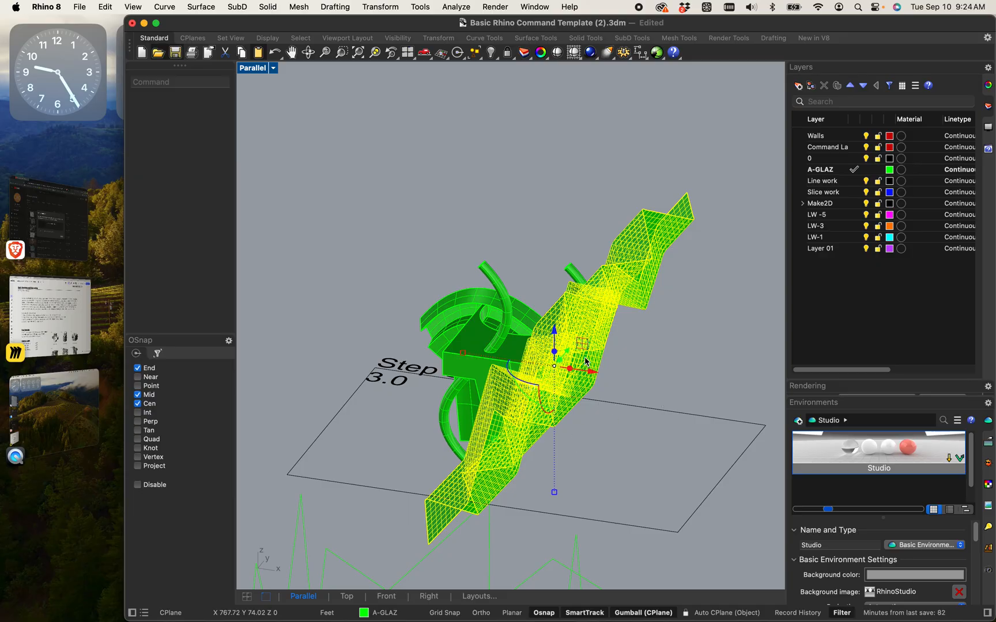
# Move the tilted zigzag surface aside and inspect the cut faces of the remaining piece.
pyautogui.moveTo(591, 377); pyautogui.dragTo(816, 397)
pyautogui.scroll(5, 578, 364)
pyautogui.moveTo(578, 364); pyautogui.dragTo(552, 498, button='right')
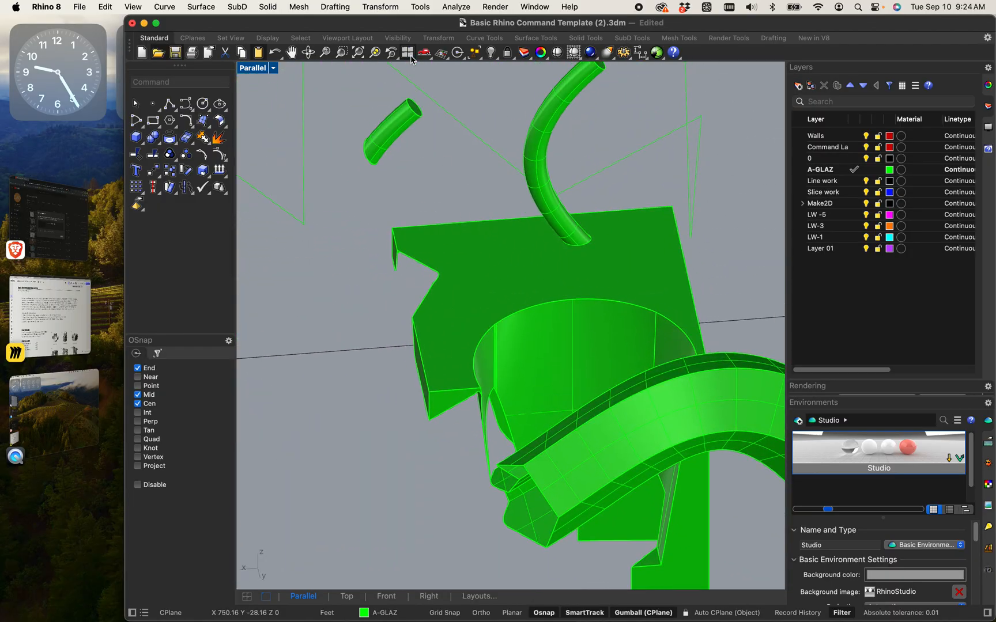
pyautogui.scroll(5, 386, 151)
pyautogui.scroll(-7, 386, 152)
pyautogui.moveTo(432, 255); pyautogui.dragTo(500, 340, button='right')
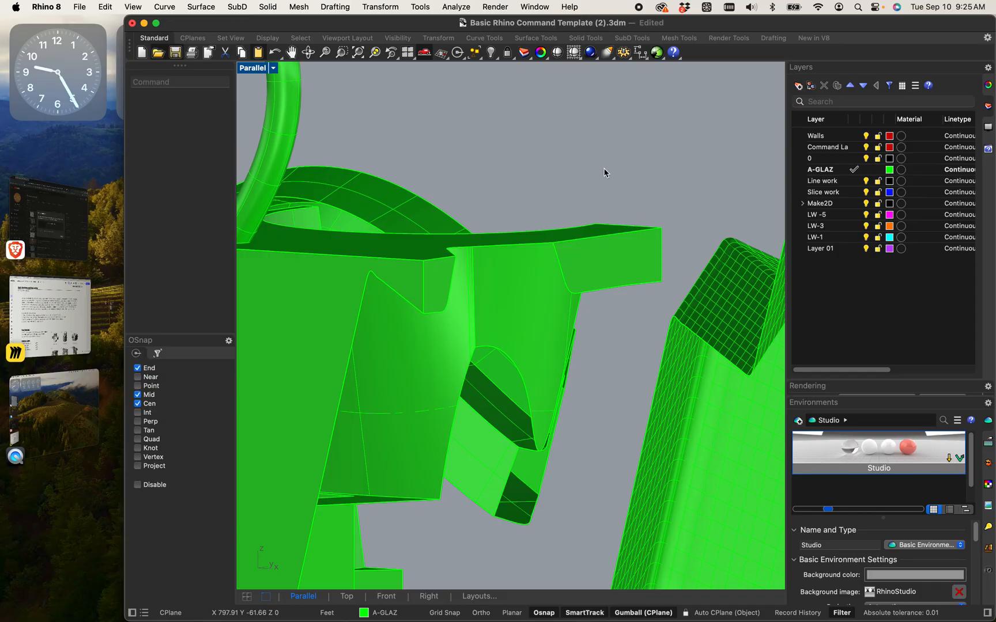
# Undo the tilted zigzag surface's move and the trim of the object.
pyautogui.press('super+z')
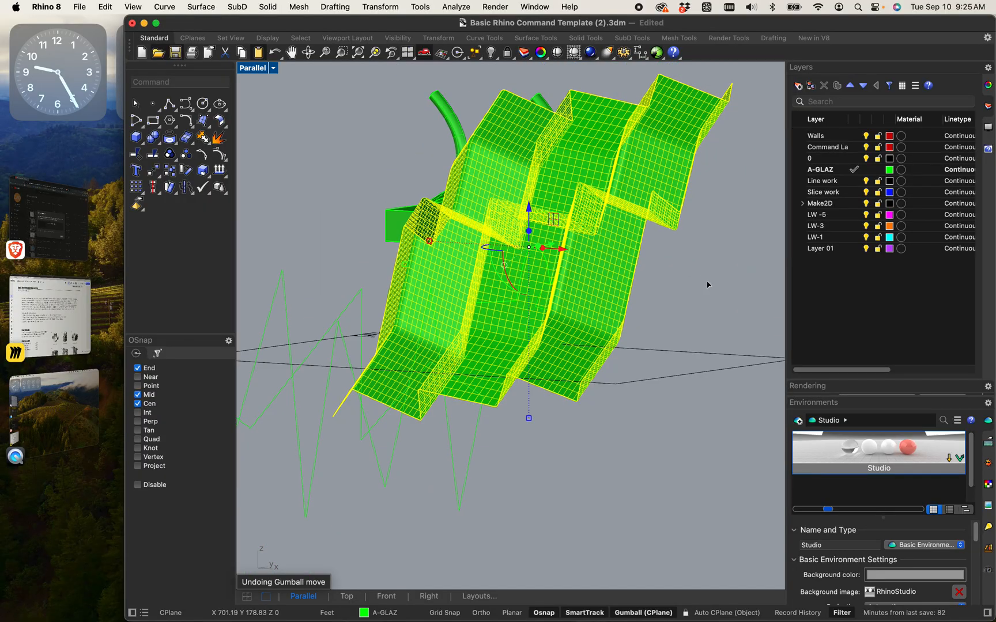
pyautogui.press('super+z')
pyautogui.press('super+z')
pyautogui.press('super+z')
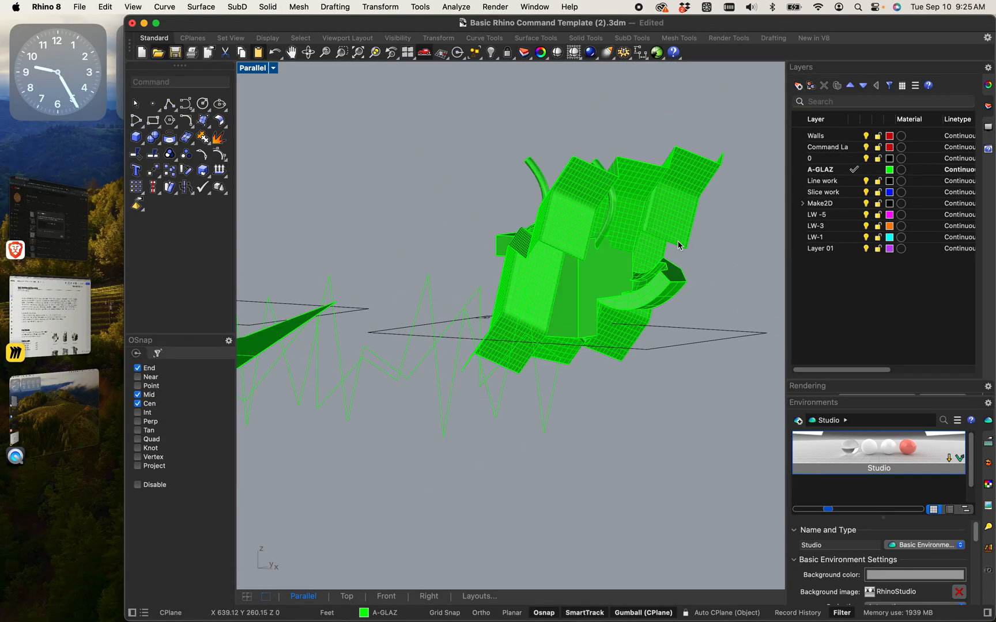
# Move the zigzag surface off the uncut object to free the space for another cutting surface.
pyautogui.click(673, 230)
pyautogui.moveTo(673, 230)
pyautogui.mouseDown(button='right')
pyautogui.moveTo(576, 325)
pyautogui.moveTo(532, 323)
pyautogui.mouseUp(button='right')
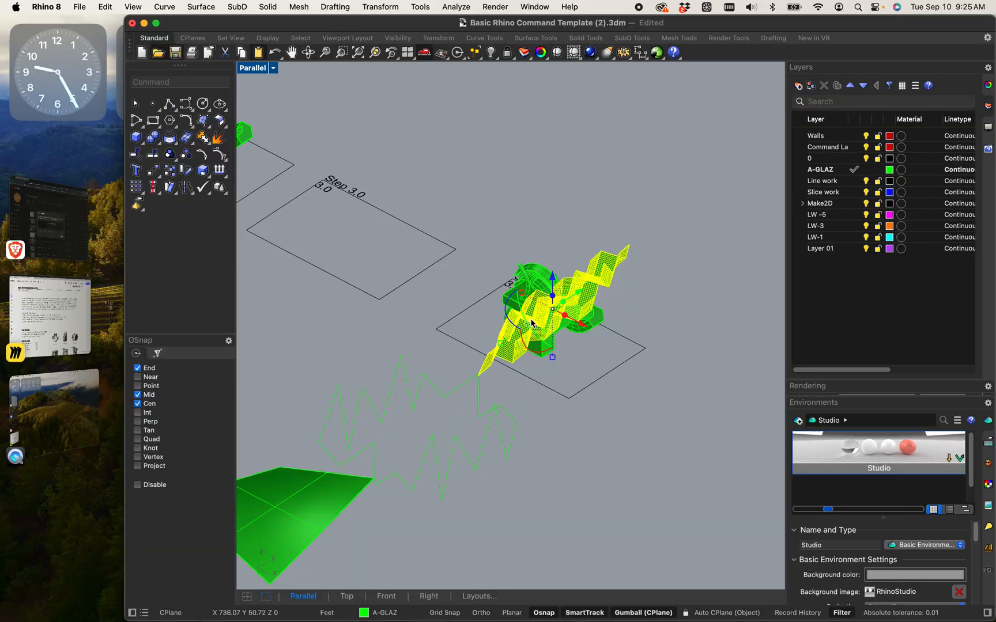
pyautogui.scroll(5, 584, 310)
pyautogui.moveTo(536, 297); pyautogui.dragTo(826, 104)
pyautogui.click(551, 159)
# Move the large smooth four-sided surface over to the object so that it passes through the body.
pyautogui.scroll(-6, 551, 160)
pyautogui.scroll(-1, 551, 160)
pyautogui.click(365, 323)
pyautogui.scroll(3, 364, 320)
pyautogui.moveTo(365, 321); pyautogui.dragTo(710, 114)
pyautogui.scroll(5, 710, 114)
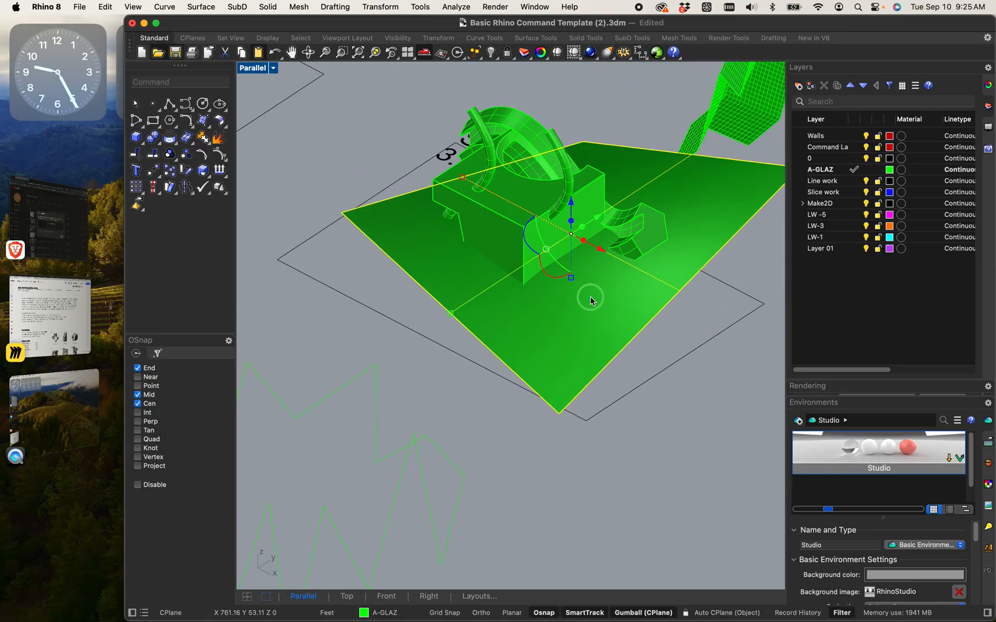
# Rotate the smooth four-sided surface to a steep slant through the object and adjust its position.
pyautogui.moveTo(545, 284); pyautogui.dragTo(637, 272)
pyautogui.moveTo(520, 244); pyautogui.dragTo(506, 238)
pyautogui.click(587, 496)
# Offset the smooth four-sided surface with OffsetSrf by 1" as a solid with round corners, deleting the input surface.
pyautogui.click(545, 381)
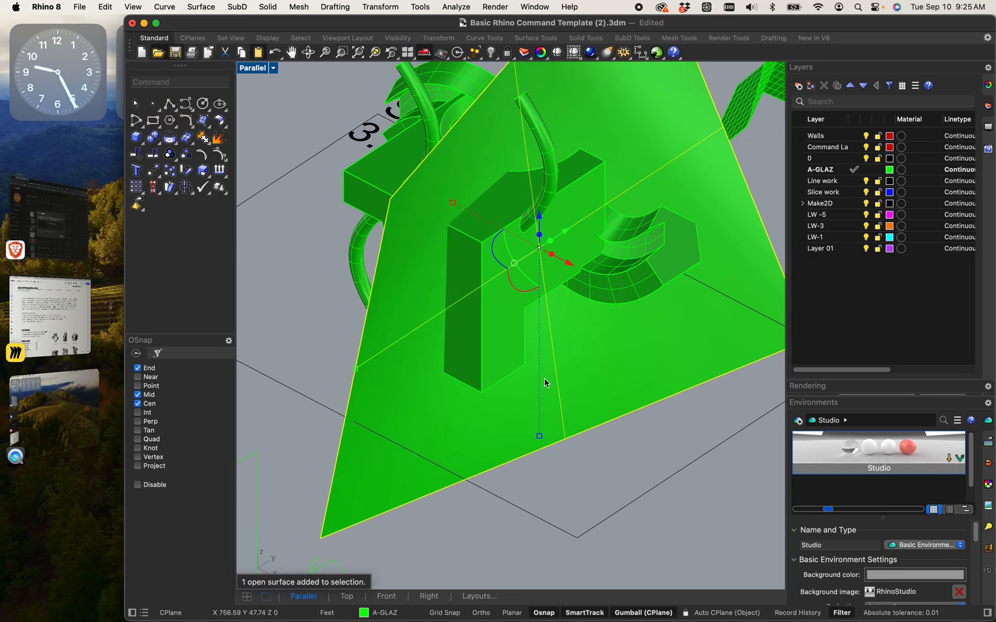
pyautogui.write('Offset')
pyautogui.press('Down')
pyautogui.press('Down')
pyautogui.press('Down')
pyautogui.press('Down')
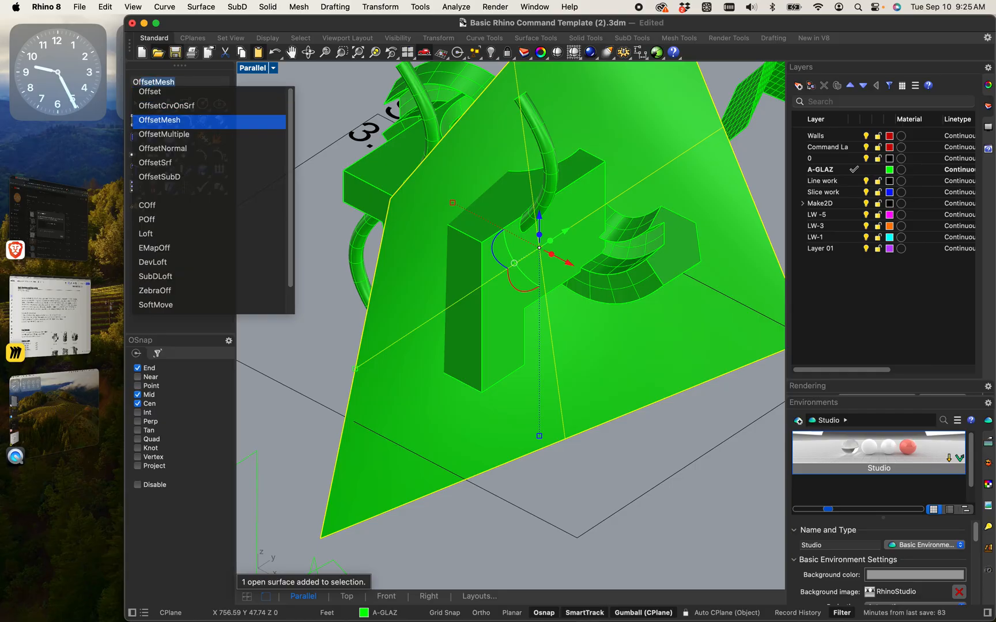
pyautogui.press('Down')
pyautogui.press('Return')
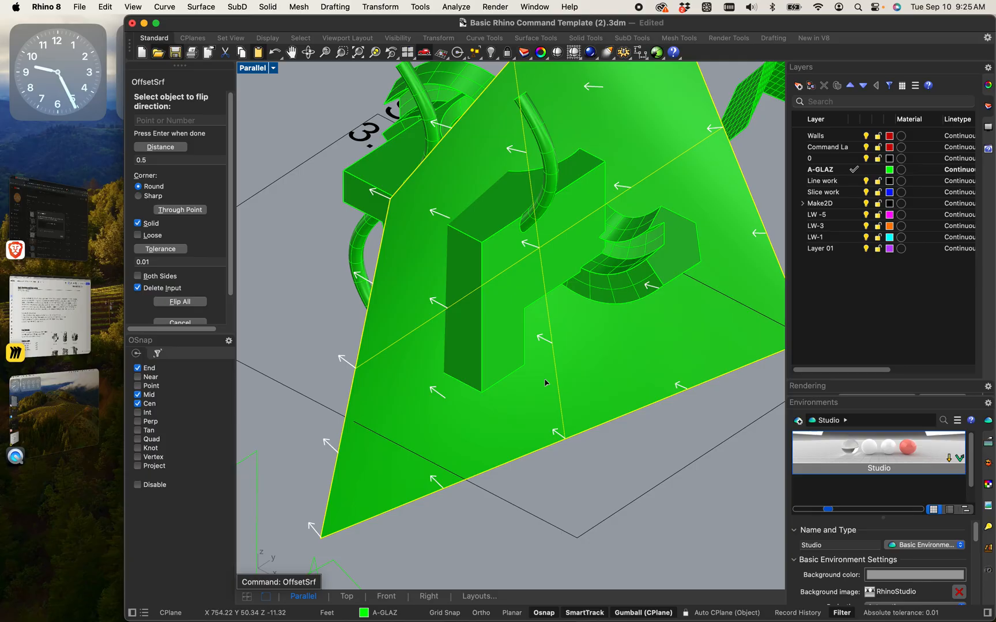
pyautogui.write('1"')
pyautogui.press('Return')
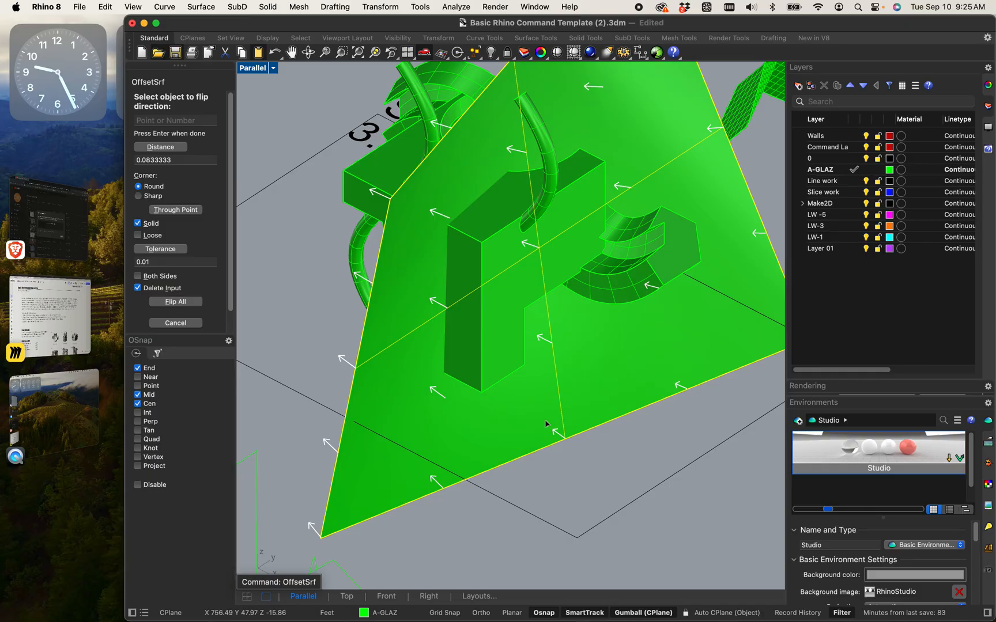
pyautogui.press('Return')
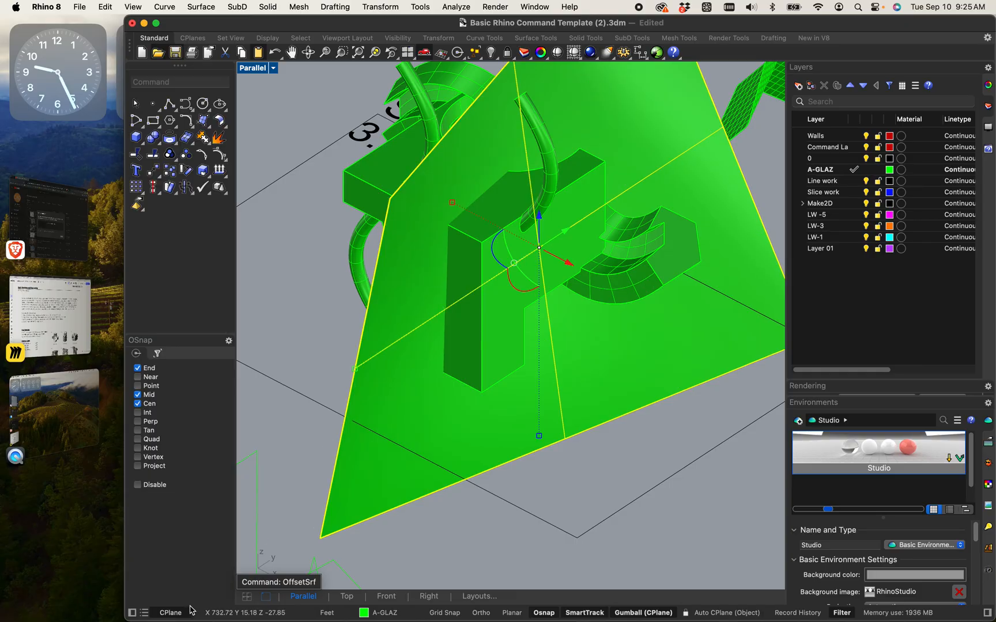
# Examine the slab's thickness along its edge and how it passes through the body and pipes.
pyautogui.scroll(6, 357, 205)
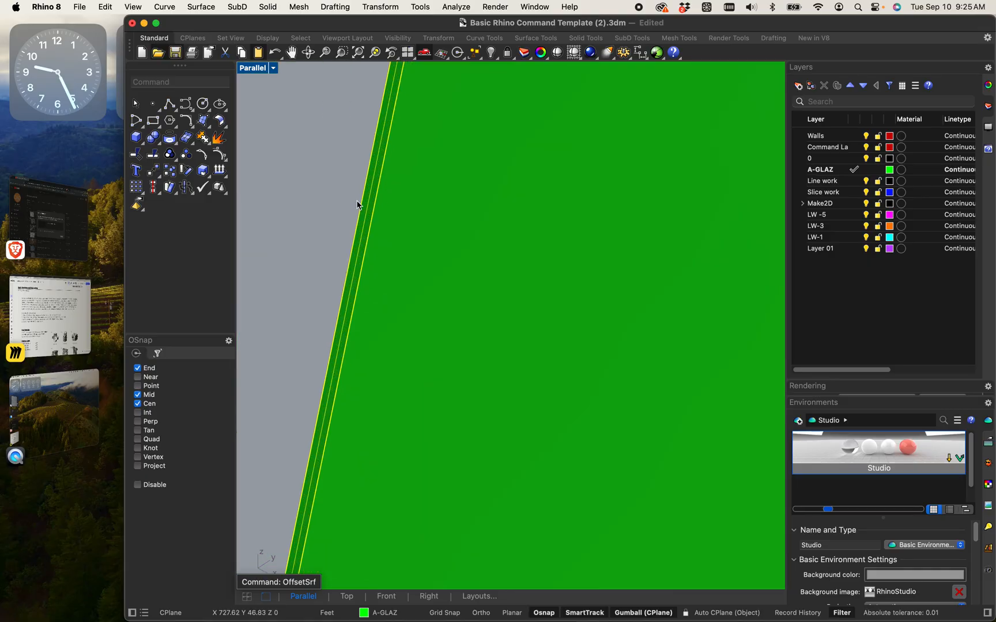
pyautogui.scroll(4, 357, 205)
pyautogui.scroll(6, 385, 211)
pyautogui.click(298, 201)
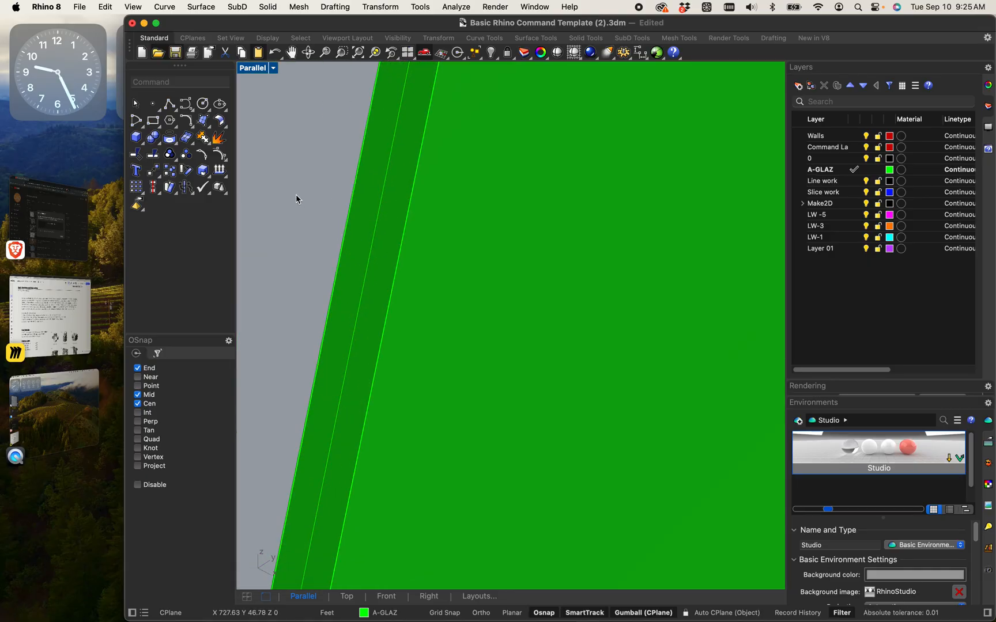
pyautogui.scroll(-8, 280, 181)
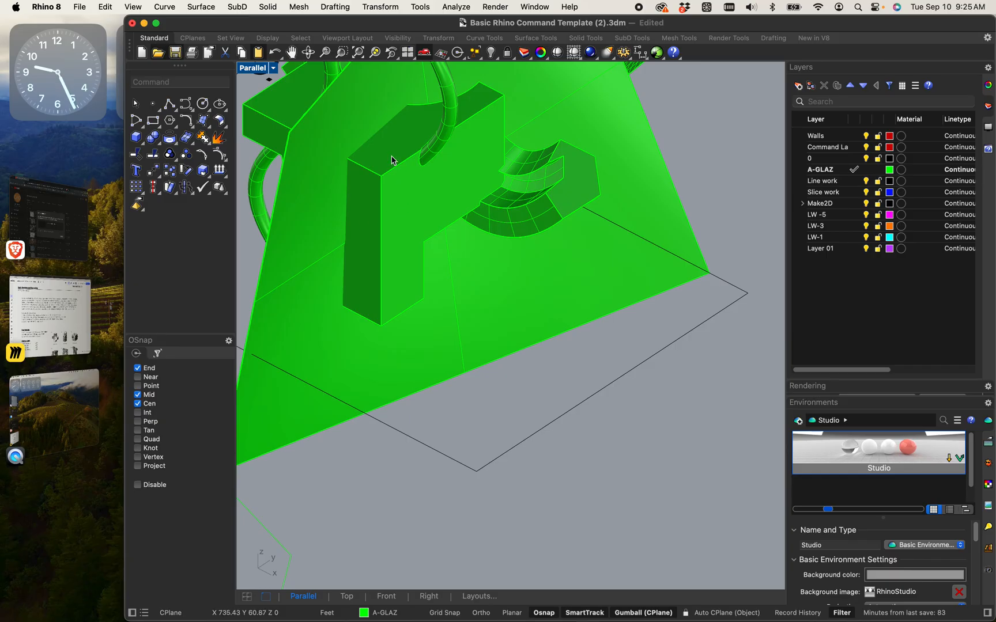
pyautogui.scroll(-3, 391, 209)
pyautogui.scroll(5, 405, 239)
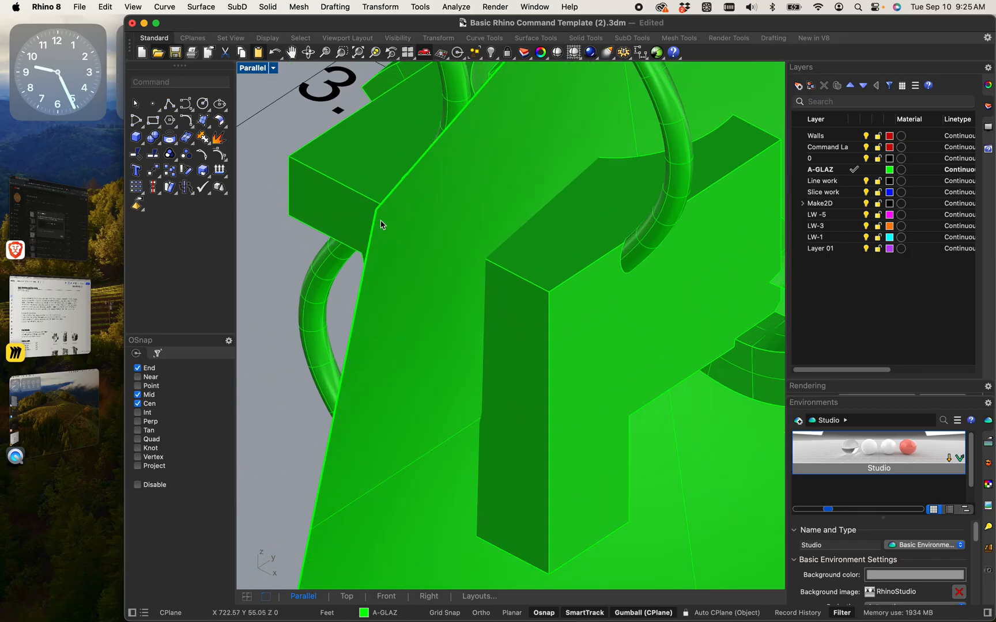
pyautogui.scroll(-4, 381, 224)
pyautogui.scroll(2, 377, 227)
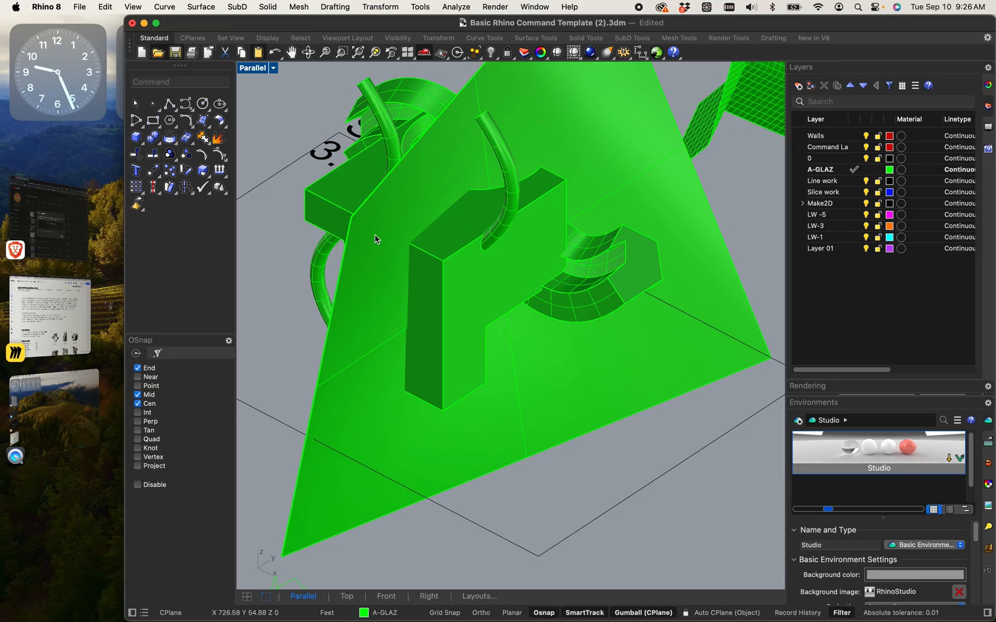
pyautogui.scroll(5, 376, 239)
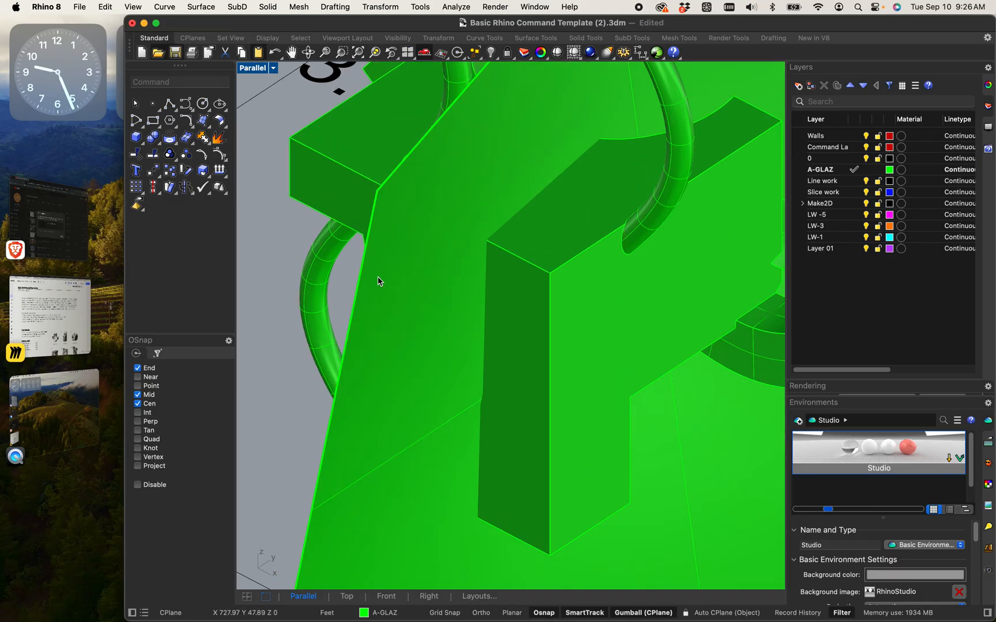
# Split the box-and-pipe object with BooleanSplit, using the thin slanted slab as the cutter and deleting the input.
pyautogui.click(405, 290)
pyautogui.scroll(-5, 406, 289)
pyautogui.scroll(5, 392, 289)
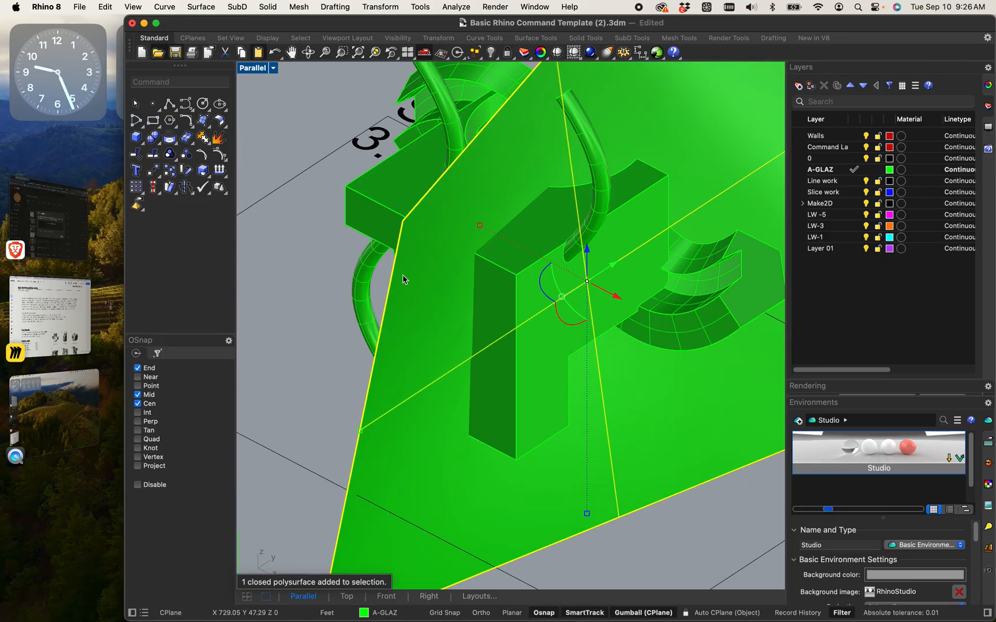
pyautogui.click(386, 219)
pyautogui.write('bo')
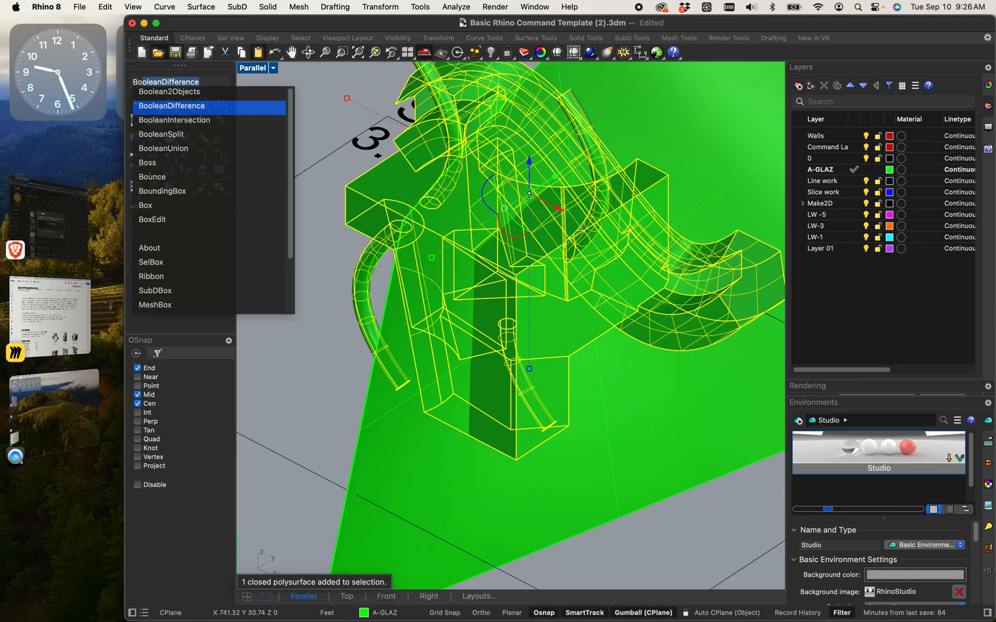
pyautogui.press('Down')
pyautogui.press('Down')
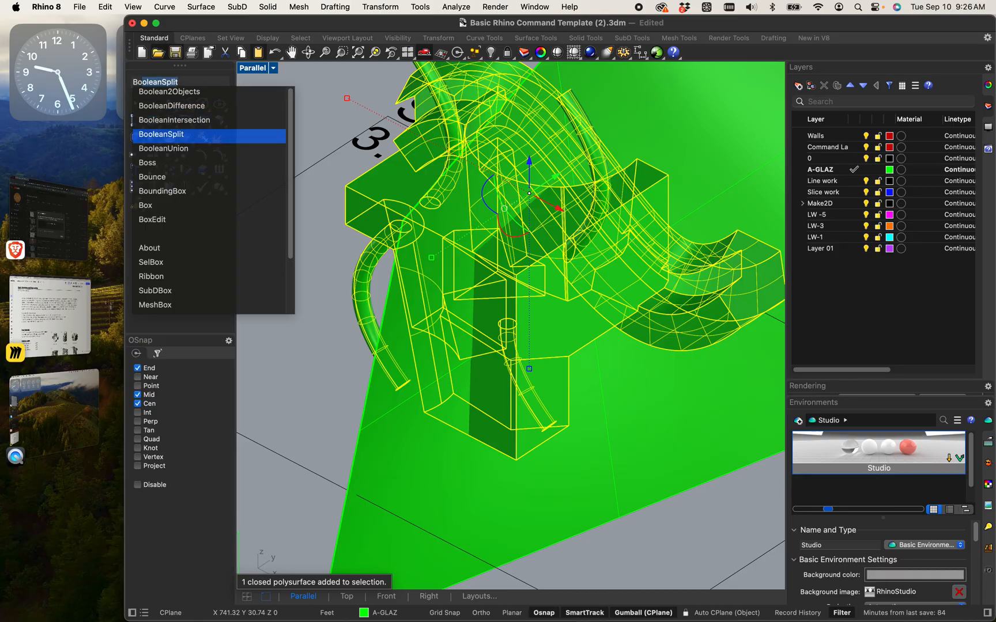
pyautogui.press('Up')
pyautogui.press('Down')
pyautogui.press('Return')
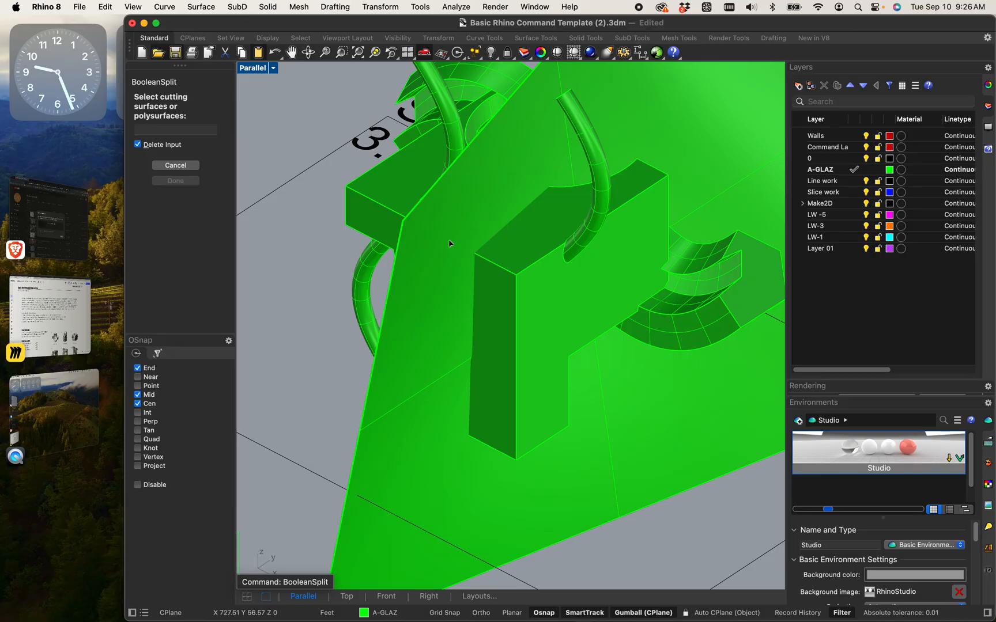
pyautogui.click(406, 216)
pyautogui.click(375, 446)
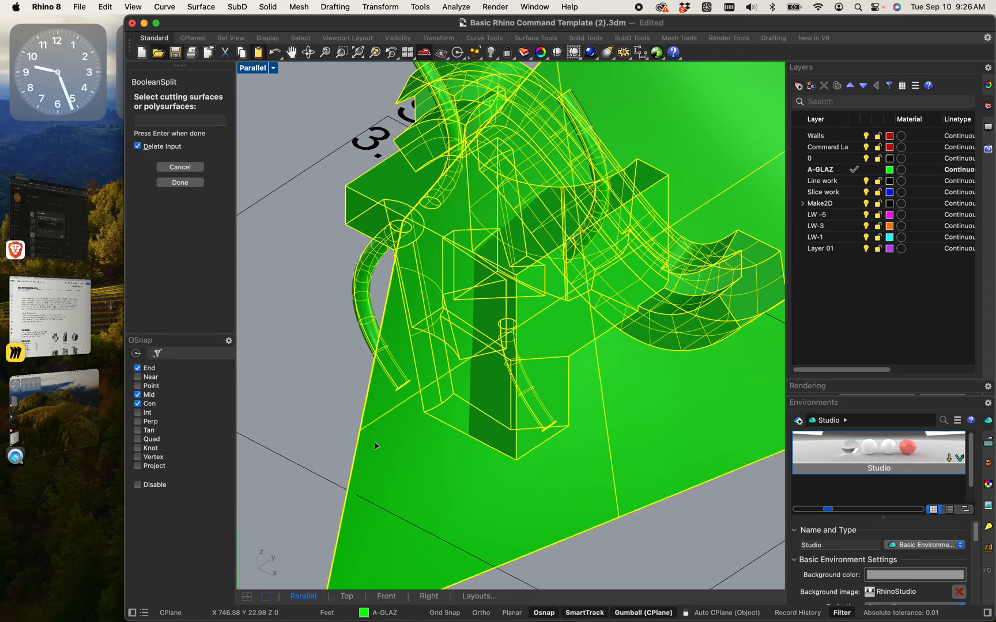
pyautogui.press('Return')
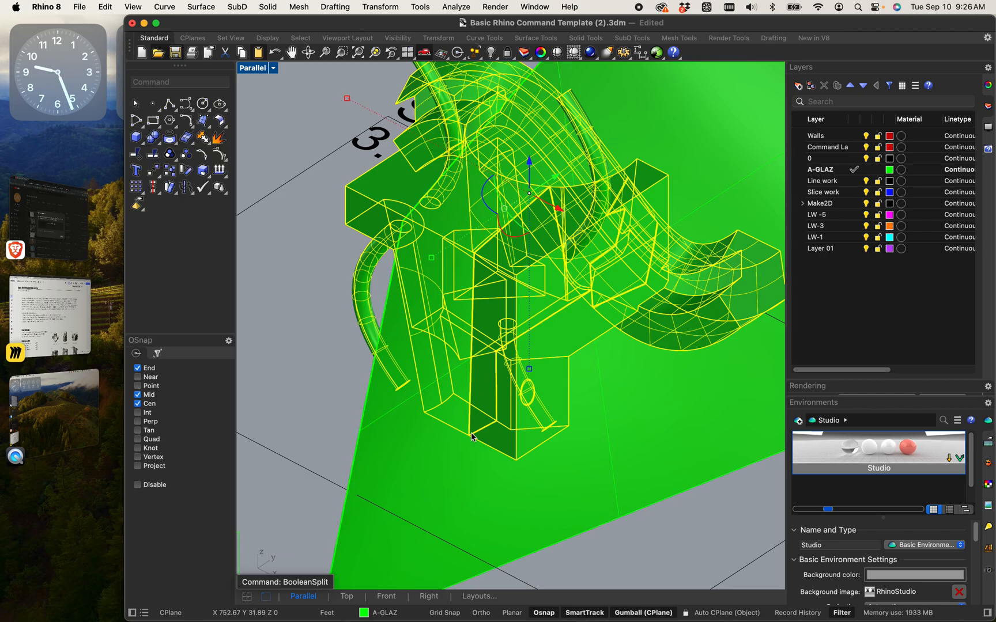
pyautogui.press('Escape')
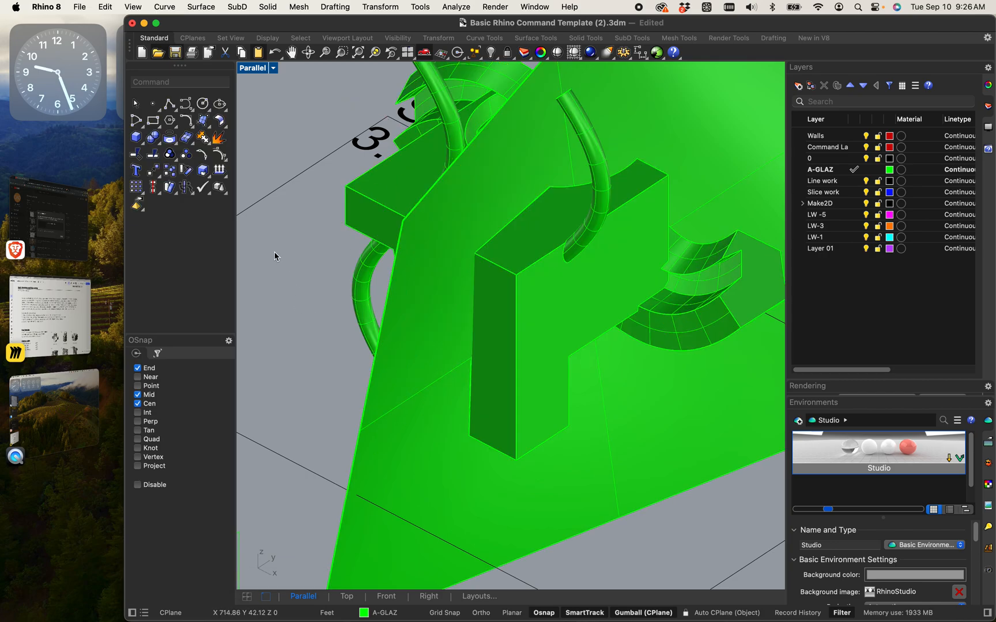
# Move the front cut piece away from the slanted slab and the rest of the object.
pyautogui.click(552, 314)
pyautogui.scroll(-3, 609, 287)
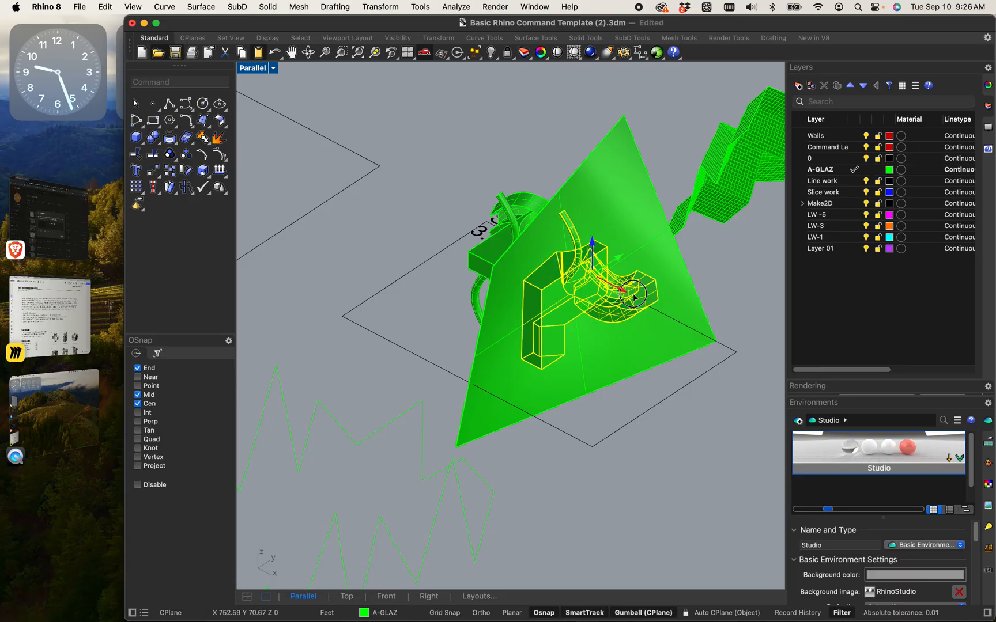
pyautogui.moveTo(625, 293); pyautogui.dragTo(721, 355)
pyautogui.click(647, 499)
# Examine the cut faces of the separated front piece from behind.
pyautogui.moveTo(647, 499); pyautogui.dragTo(629, 291, button='right')
pyautogui.scroll(5, 674, 265)
pyautogui.moveTo(674, 265); pyautogui.dragTo(529, 339, button='right')
pyautogui.scroll(3, 487, 294)
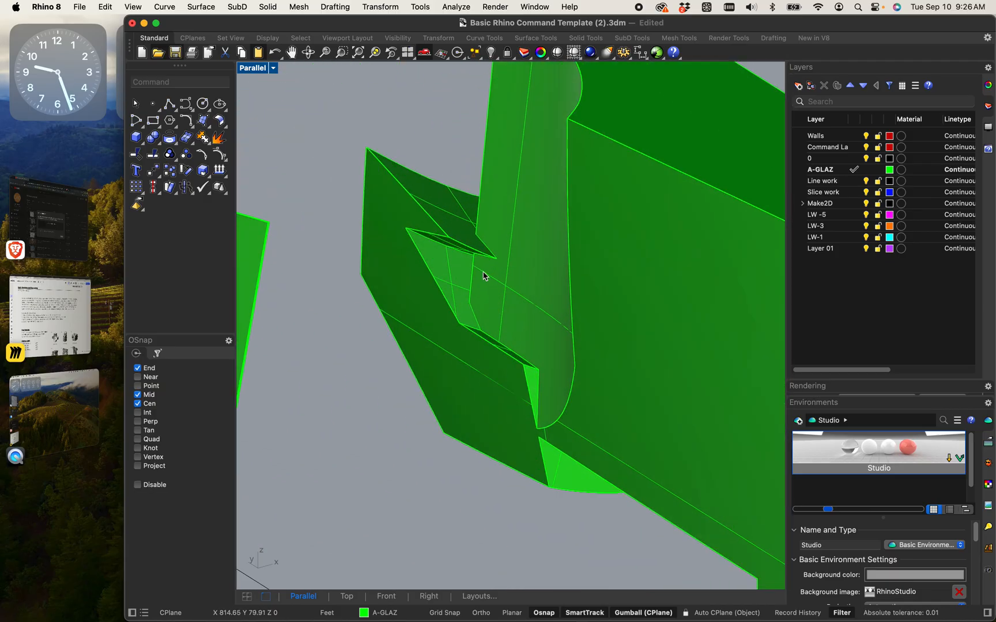
pyautogui.scroll(-5, 481, 332)
pyautogui.moveTo(478, 333); pyautogui.dragTo(536, 332, button='right')
pyautogui.scroll(-3, 589, 317)
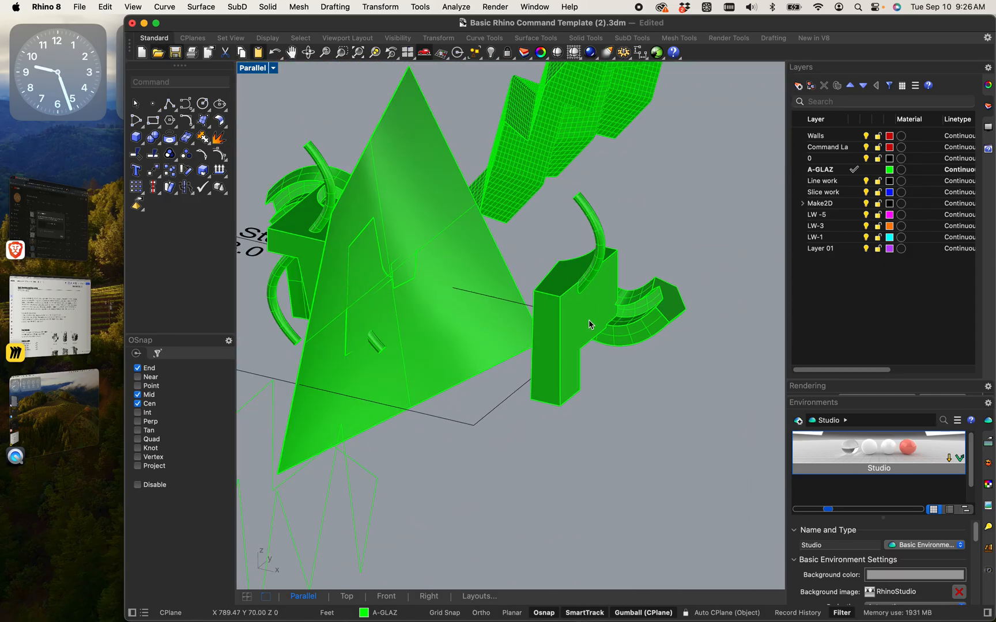
# Move the slanted slab out from between the two pieces, past the separated front piece.
pyautogui.click(455, 324)
pyautogui.moveTo(412, 283); pyautogui.dragTo(781, 372)
# Examine the cut side of the remaining piece and the row of step models with their cutting surfaces.
pyautogui.scroll(15, 475, 313)
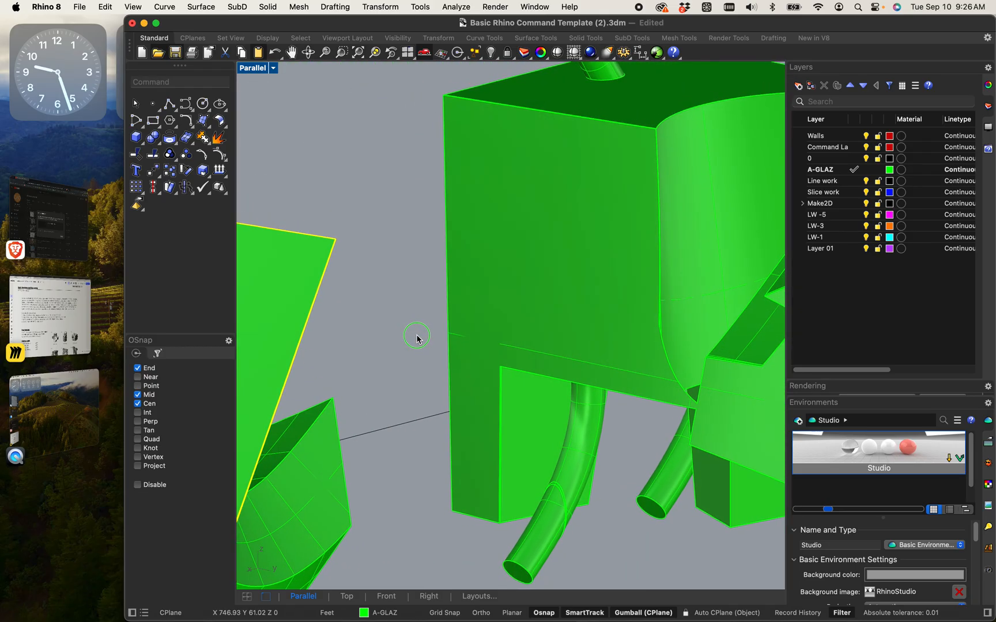
pyautogui.scroll(-3, 417, 339)
pyautogui.moveTo(400, 329); pyautogui.dragTo(379, 288, button='right')
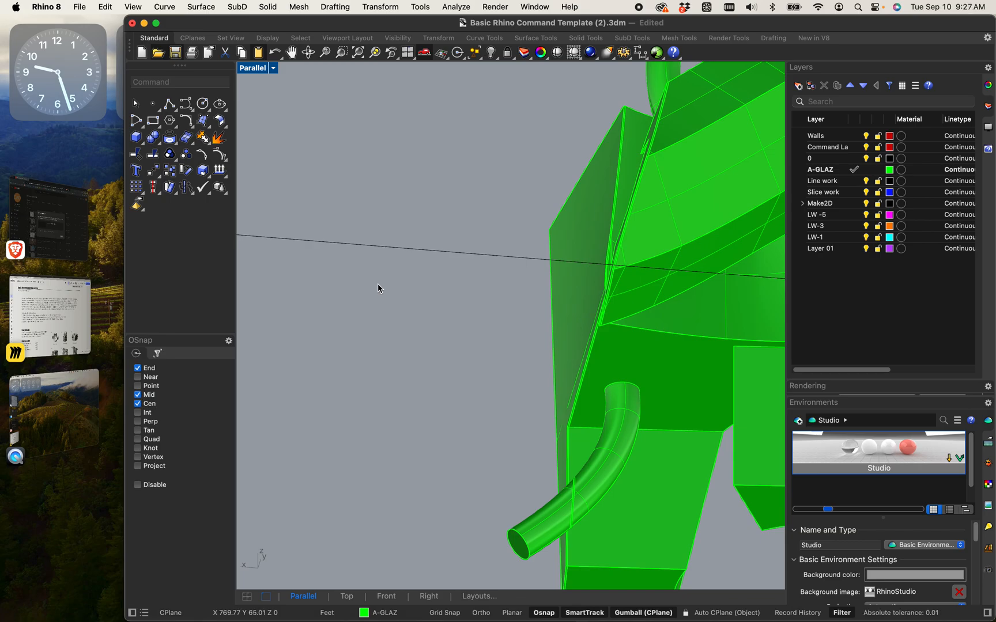
pyautogui.scroll(-6, 293, 489)
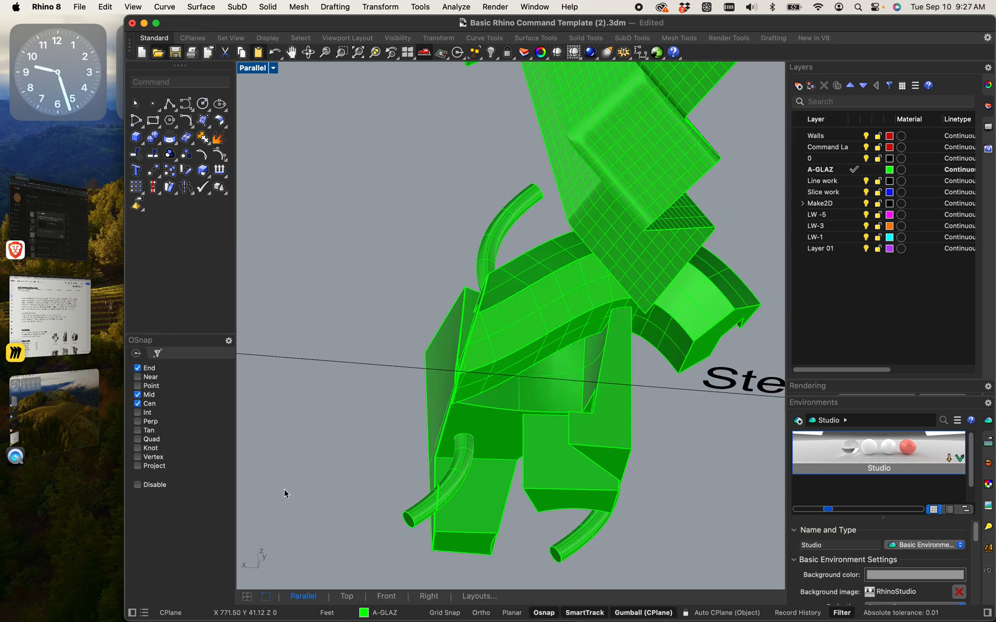
pyautogui.moveTo(221, 456); pyautogui.dragTo(472, 369, button='right')
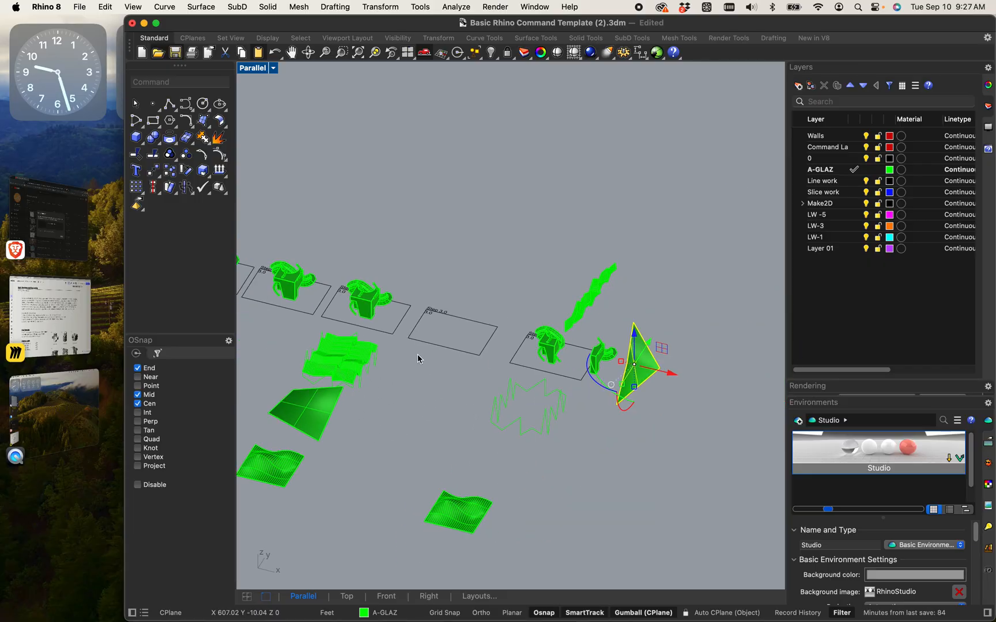
pyautogui.moveTo(285, 329); pyautogui.dragTo(449, 323, button='right')
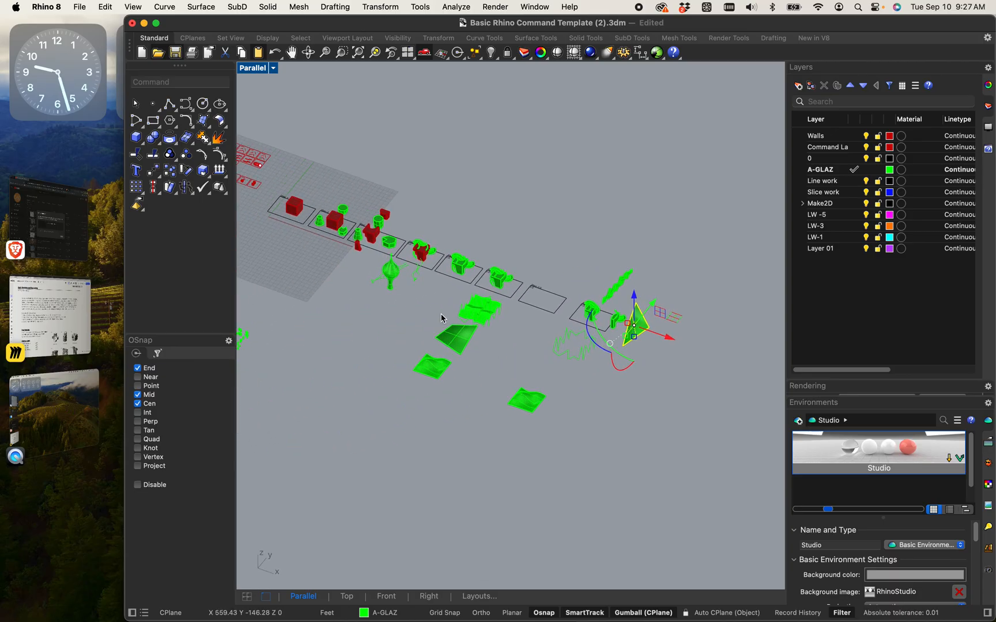
pyautogui.scroll(5, 404, 269)
pyautogui.scroll(-5, 403, 269)
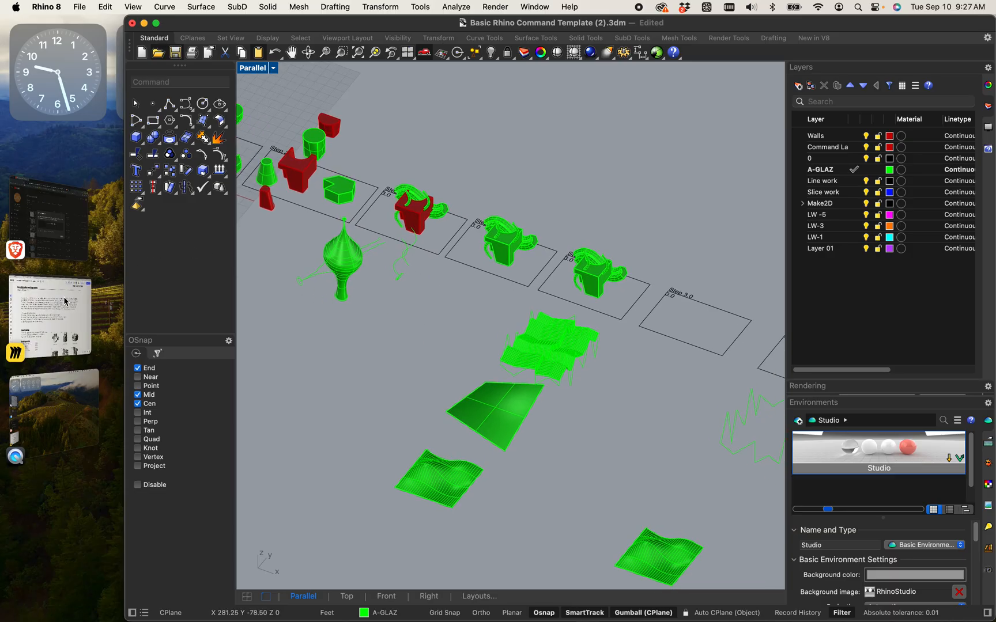
# Switch to the Miro brief, strike out "max" in item 5 in red, and draw a black arrow down to "Min 3 steps".
pyautogui.click(52, 311)
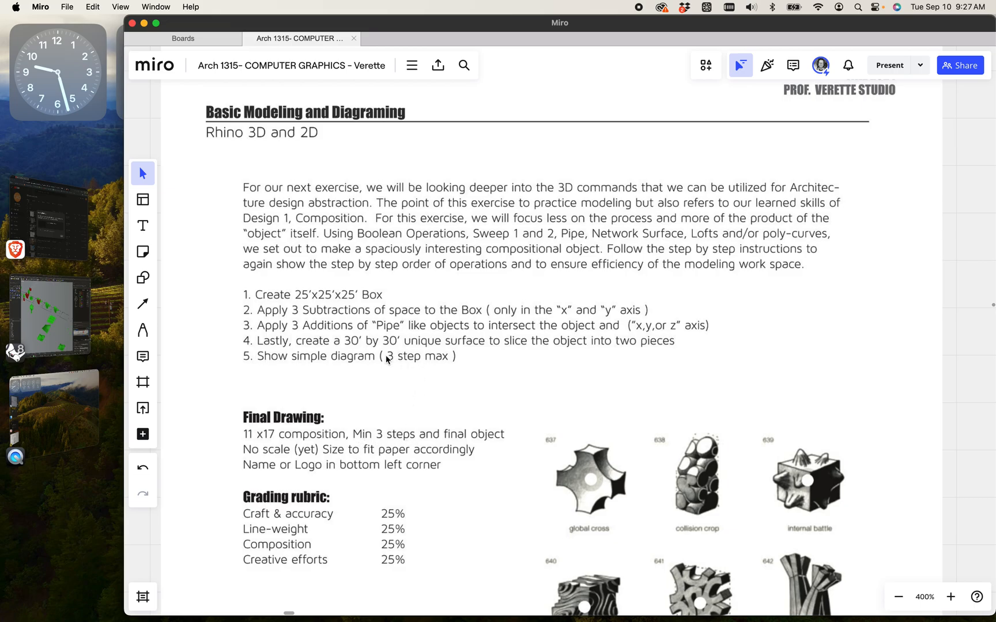
pyautogui.click(142, 330)
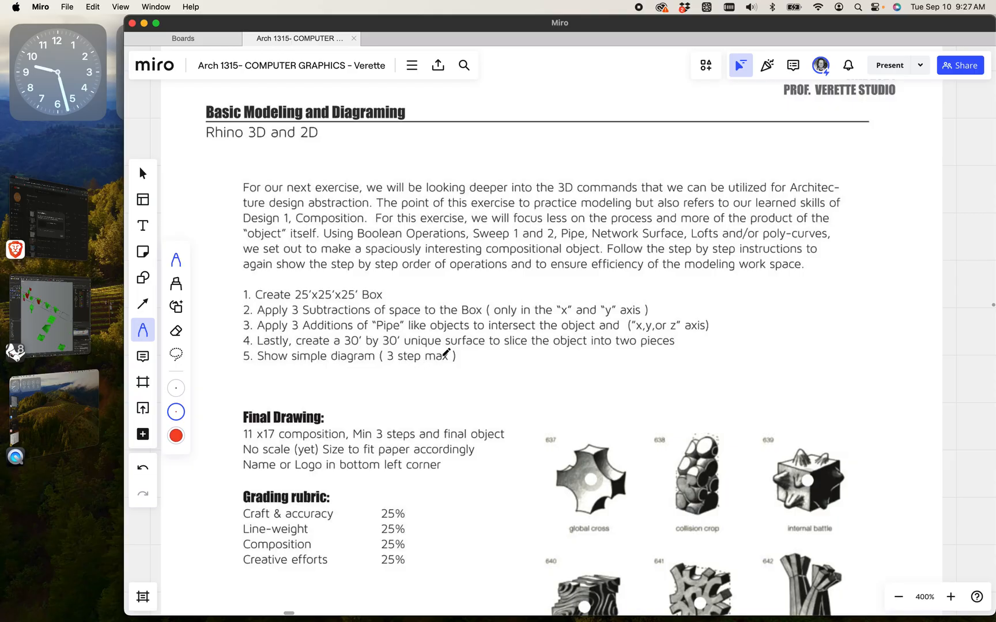
pyautogui.moveTo(424, 357); pyautogui.dragTo(463, 356)
pyautogui.click(176, 390)
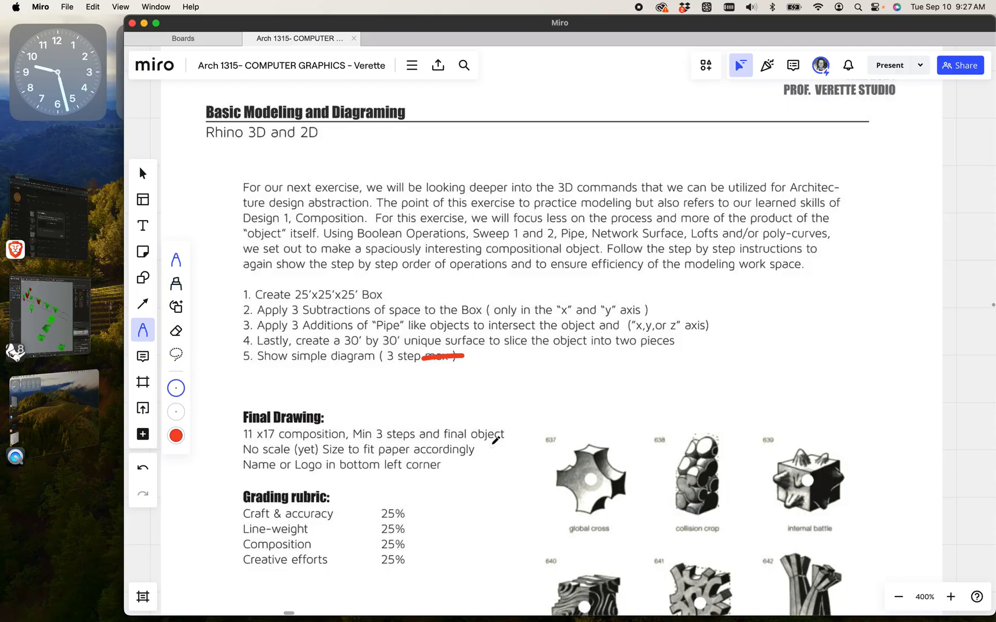
pyautogui.moveTo(419, 373)
pyautogui.mouseDown()
pyautogui.moveTo(431, 383)
pyautogui.moveTo(432, 420)
pyautogui.mouseUp()
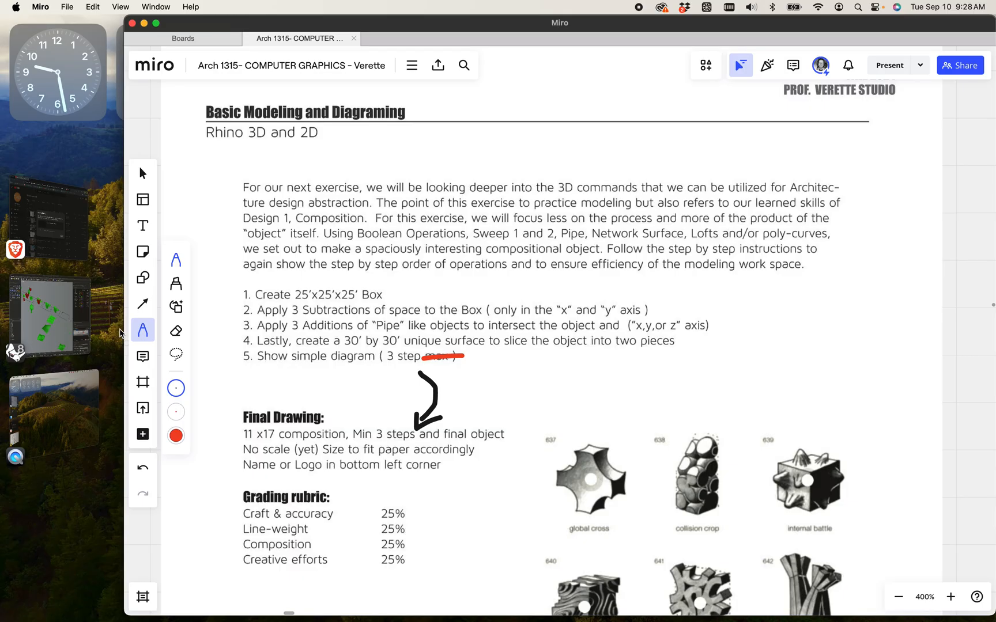
# Review the exercise brief's final drawing requirements, grading rubric, weekly schedule and example object images.
pyautogui.scroll(-2, 272, 279)
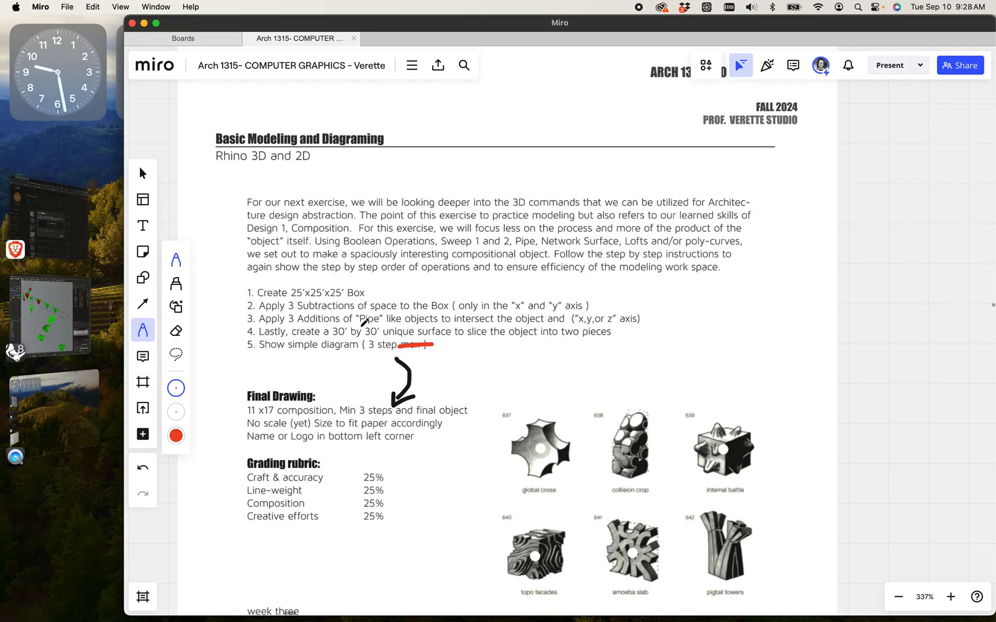
pyautogui.scroll(-5, 466, 413)
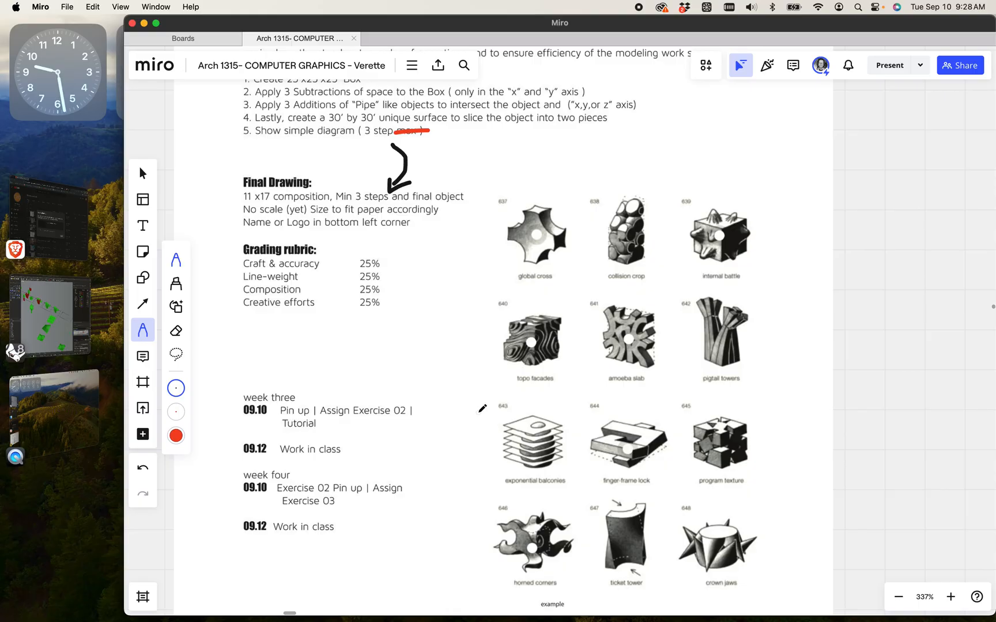
pyautogui.moveTo(482, 419); pyautogui.dragTo(450, 408, button='right')
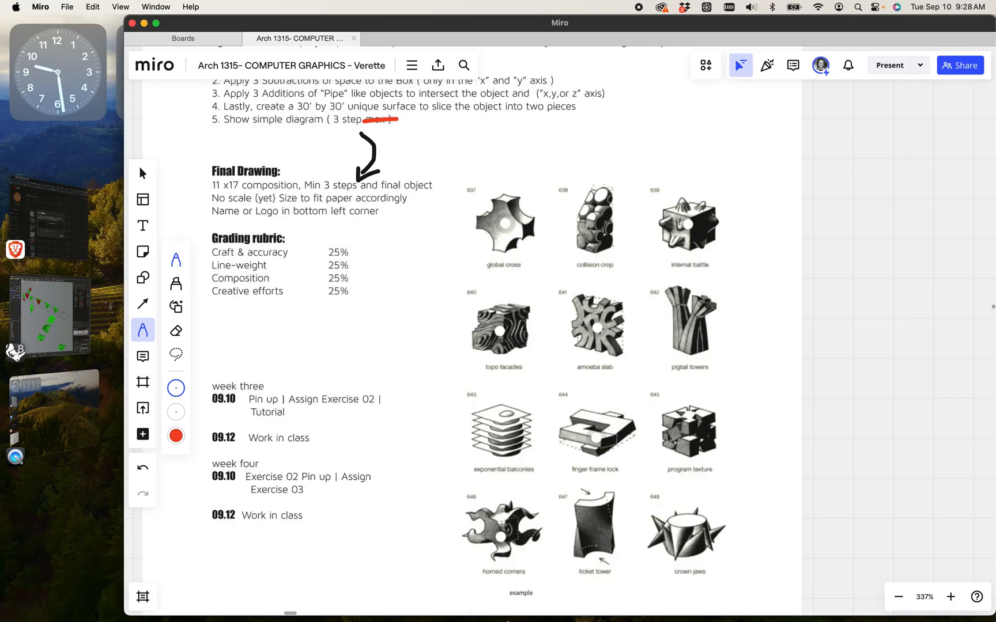
pyautogui.moveTo(388, 397); pyautogui.dragTo(451, 467, button='right')
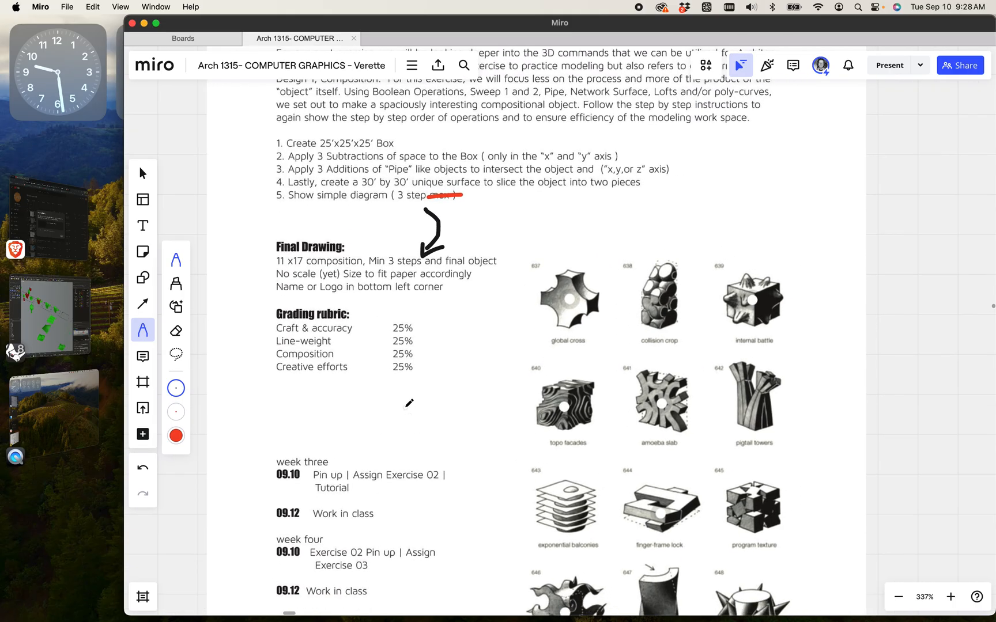
# Check the rest of the brief's weekly schedule and example object images, and switch back to the Rhino model.
pyautogui.moveTo(409, 430); pyautogui.dragTo(397, 372, button='right')
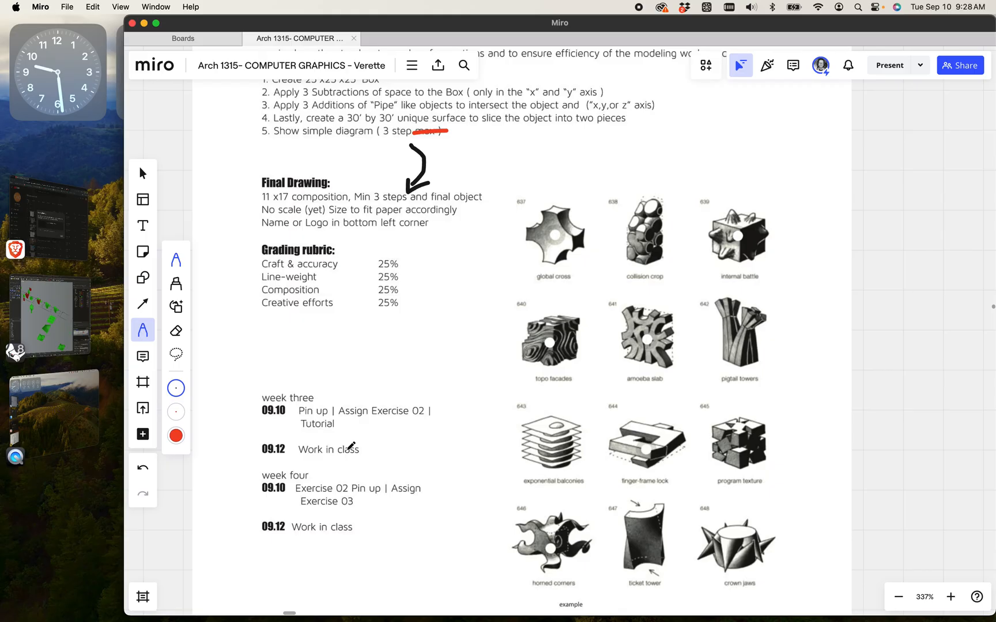
pyautogui.scroll(-2, 355, 443)
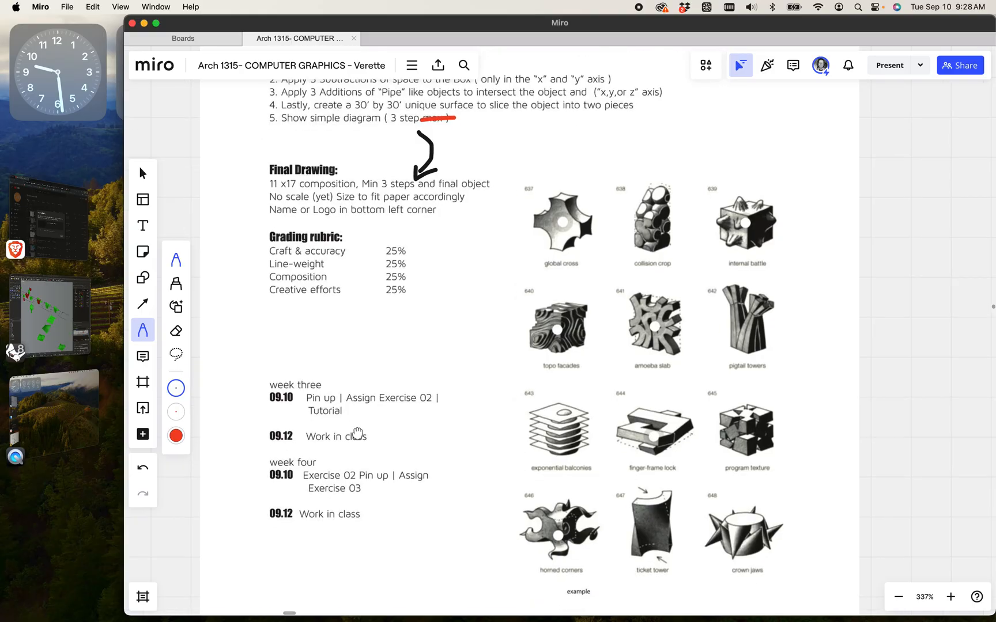
pyautogui.scroll(-3, 375, 440)
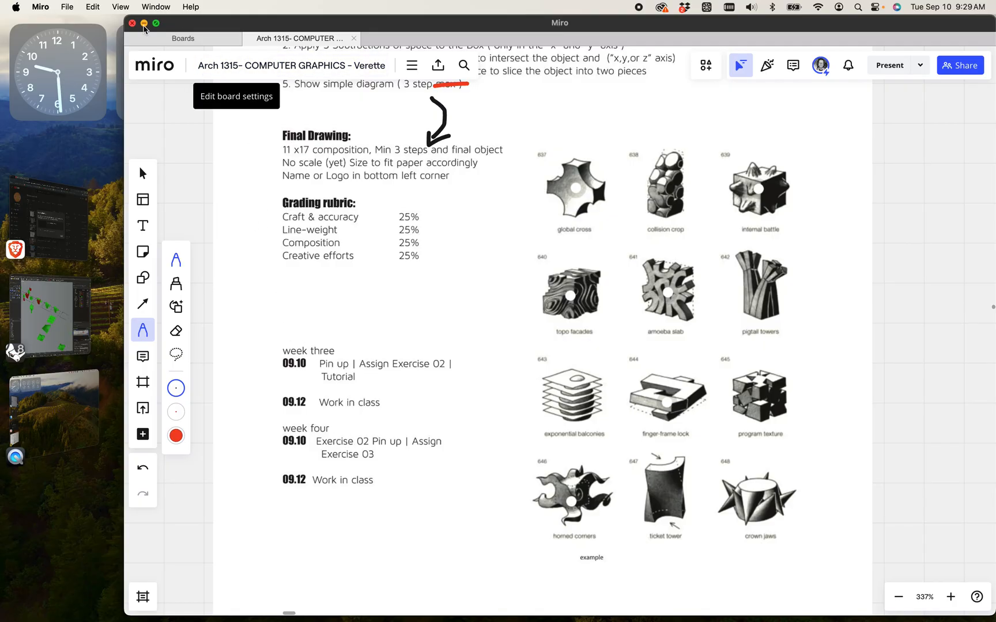
pyautogui.click(145, 24)
pyautogui.click(46, 265)
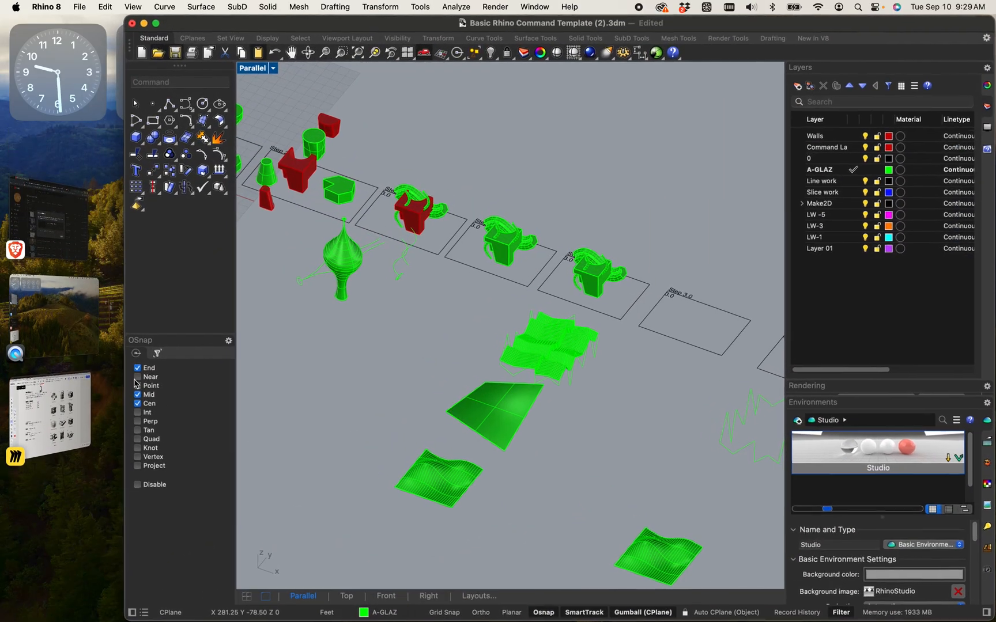
pyautogui.doubleClick(254, 72)
pyautogui.scroll(-7, 385, 307)
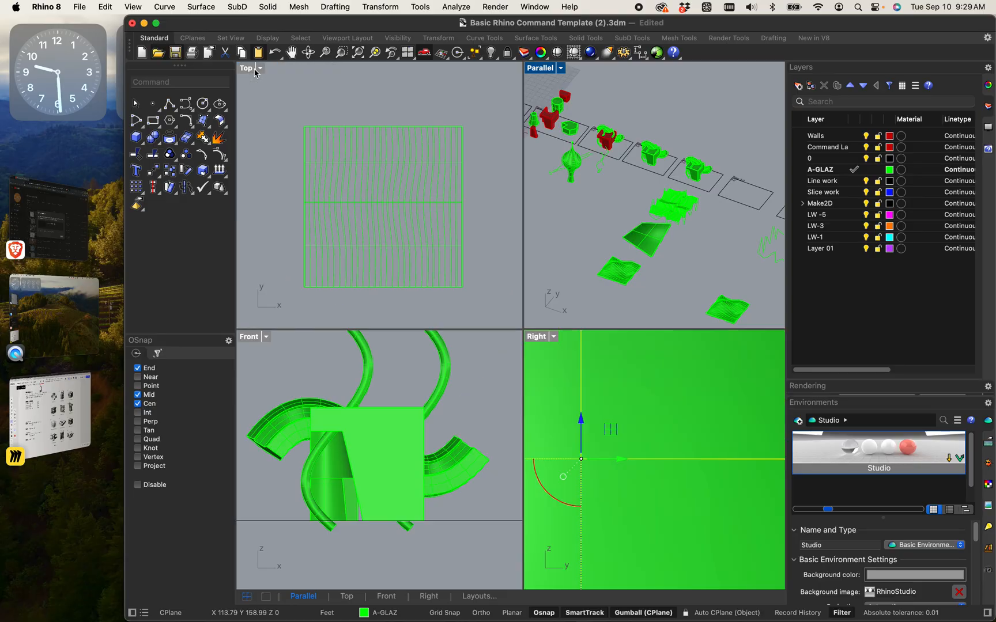
pyautogui.scroll(-14, 506, 272)
pyautogui.scroll(5, 435, 241)
pyautogui.doubleClick(550, 69)
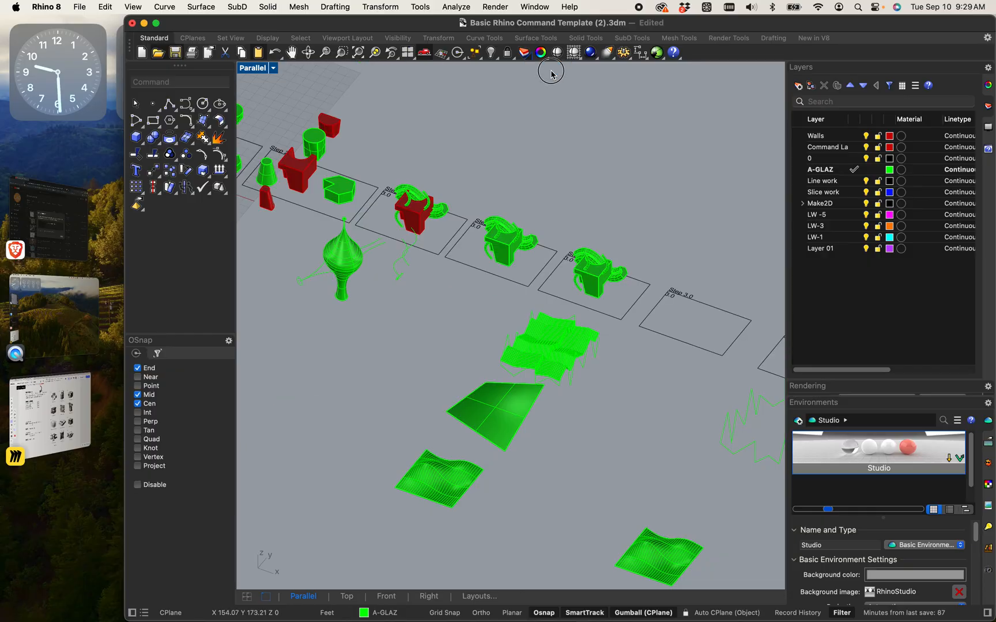
# Copy the Step 2.1 frame with its label, red box pieces and green cutting solids to the open area well below the step row.
pyautogui.scroll(-8, 460, 255)
pyautogui.scroll(10, 319, 190)
pyautogui.keyDown('shift'); pyautogui.moveTo(476, 269); pyautogui.dragTo(501, 340, button='right'); pyautogui.keyUp('shift')
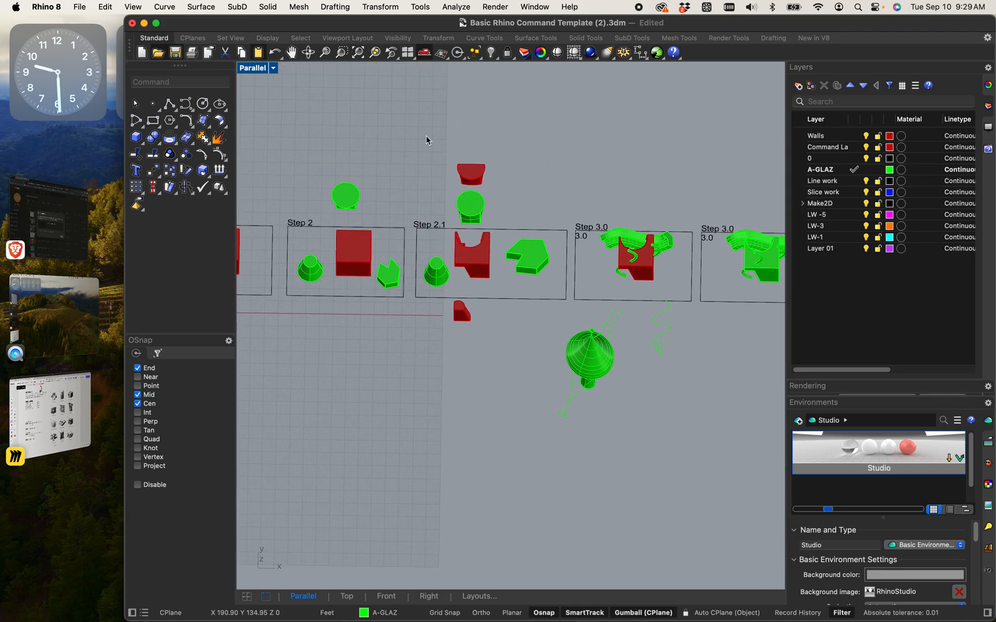
pyautogui.moveTo(400, 112); pyautogui.dragTo(562, 343)
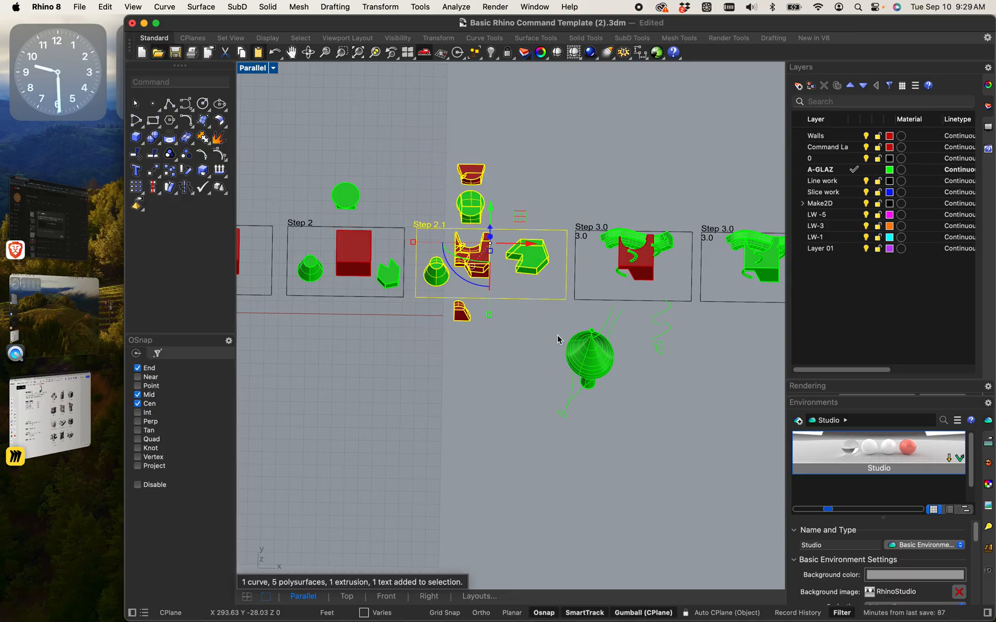
pyautogui.write('copy')
pyautogui.press('Return')
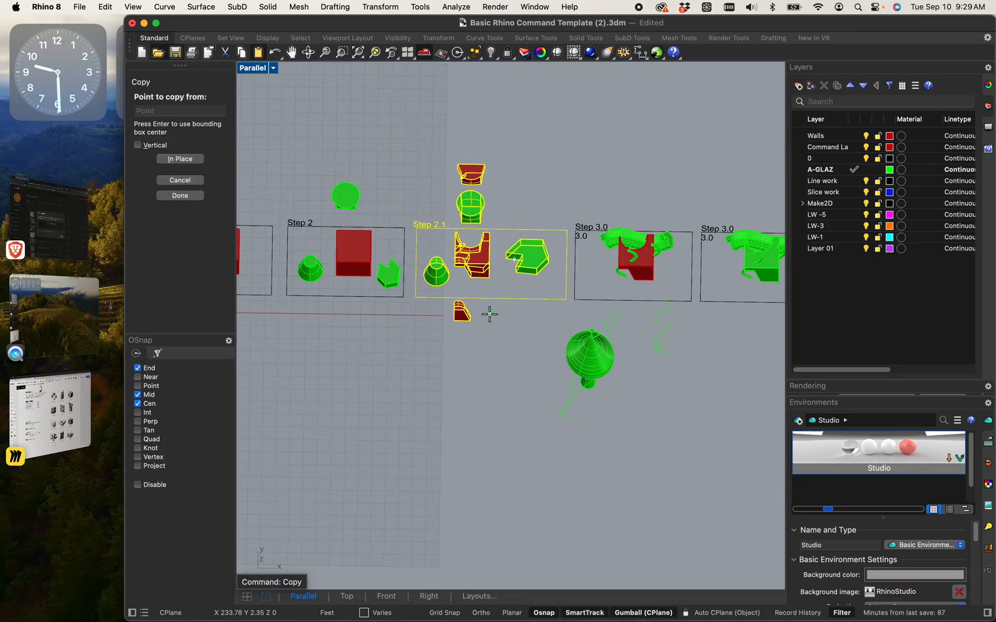
pyautogui.click(515, 260)
pyautogui.scroll(-8, 500, 335)
pyautogui.moveTo(498, 413); pyautogui.dragTo(534, 111, button='right')
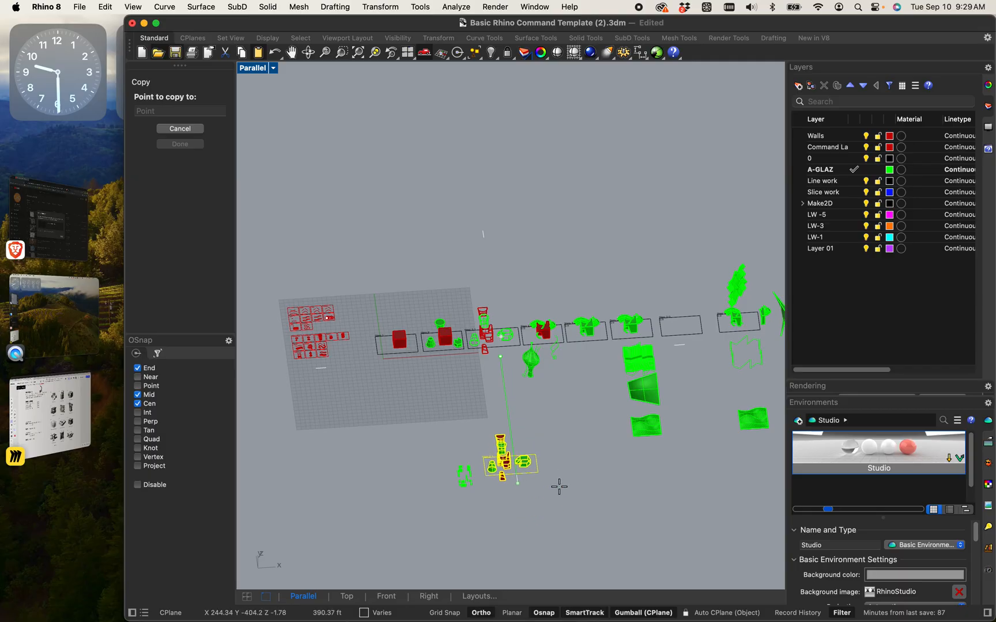
pyautogui.keyDown('shift'); pyautogui.click(550, 544); pyautogui.keyUp('shift')
pyautogui.scroll(8, 481, 509)
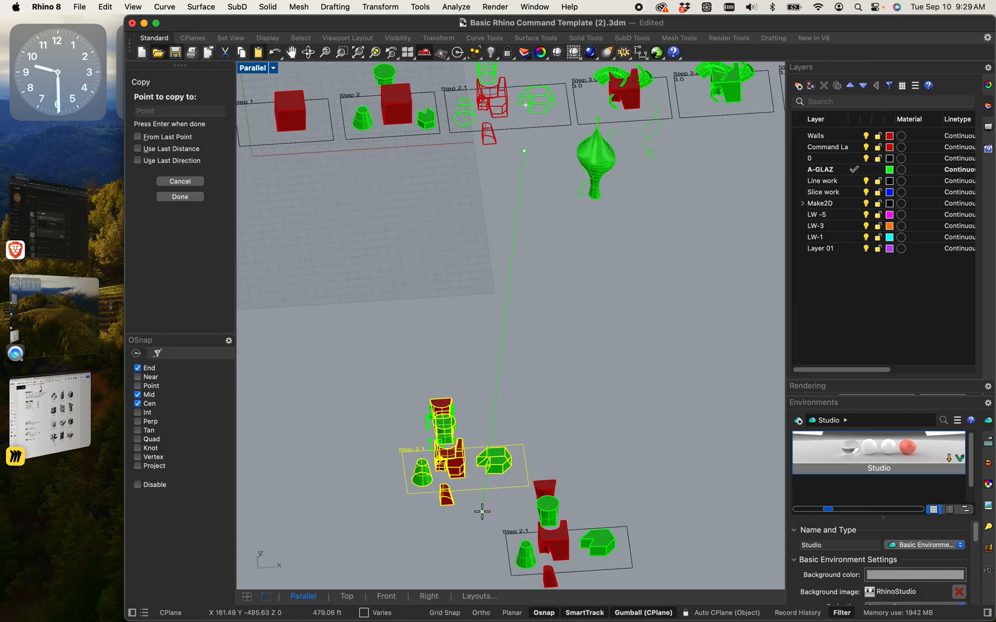
pyautogui.press('Return')
# Delete the cluster of small green block instances beside the copied Step 2.1 frame.
pyautogui.moveTo(376, 357); pyautogui.dragTo(468, 467)
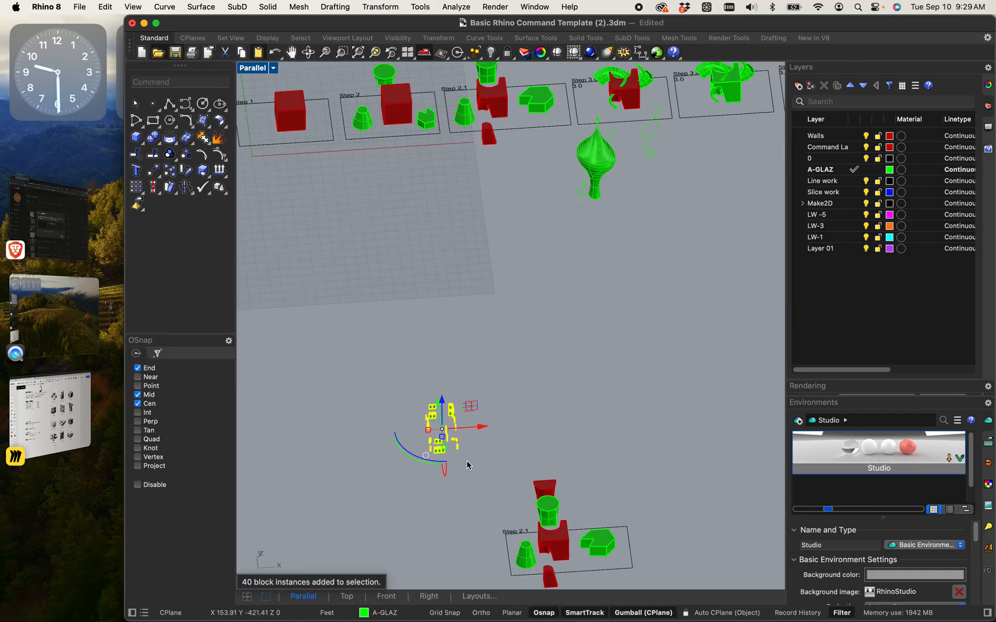
pyautogui.press('Delete')
pyautogui.scroll(-8, 460, 398)
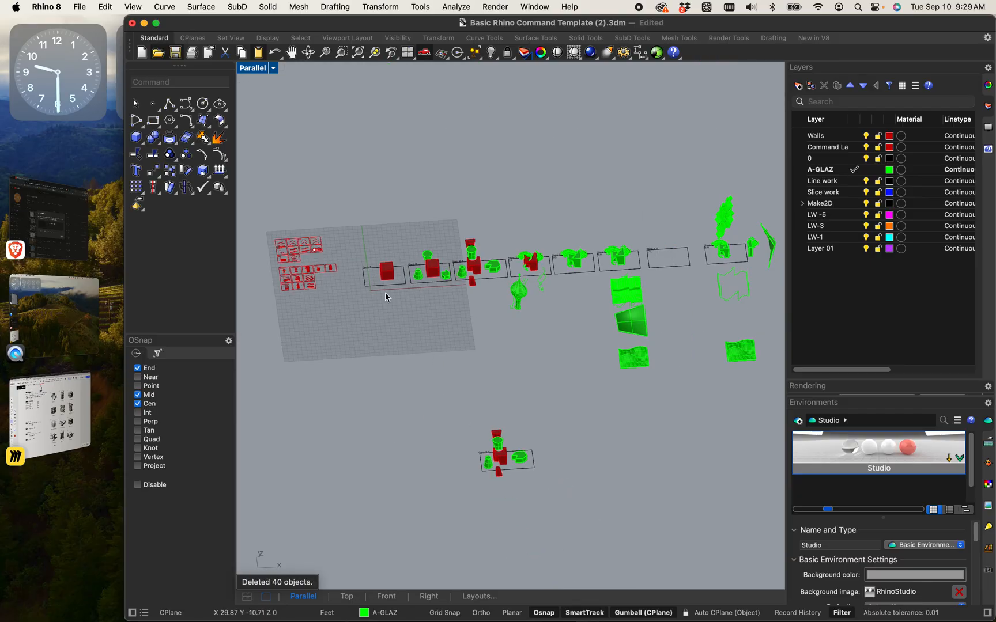
# Examine the Step 3.0 frames, comparing the red box with green pipes to the all-green models beside it.
pyautogui.scroll(6, 386, 293)
pyautogui.moveTo(561, 441); pyautogui.dragTo(490, 346, button='right')
pyautogui.scroll(6, 573, 125)
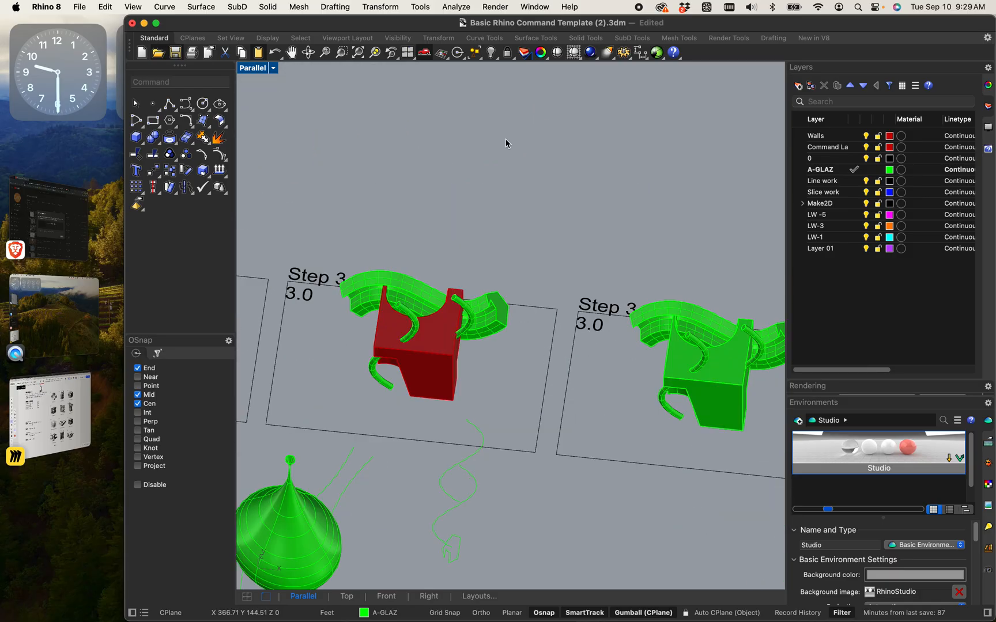
pyautogui.scroll(-6, 425, 299)
pyautogui.keyDown('shift'); pyautogui.moveTo(425, 303); pyautogui.dragTo(561, 200, button='right'); pyautogui.keyUp('shift')
pyautogui.scroll(-6, 560, 200)
pyautogui.scroll(-6, 557, 243)
pyautogui.scroll(14, 562, 235)
pyautogui.keyDown('shift'); pyautogui.moveTo(638, 237); pyautogui.dragTo(475, 246, button='right'); pyautogui.keyUp('shift')
pyautogui.scroll(10, 476, 248)
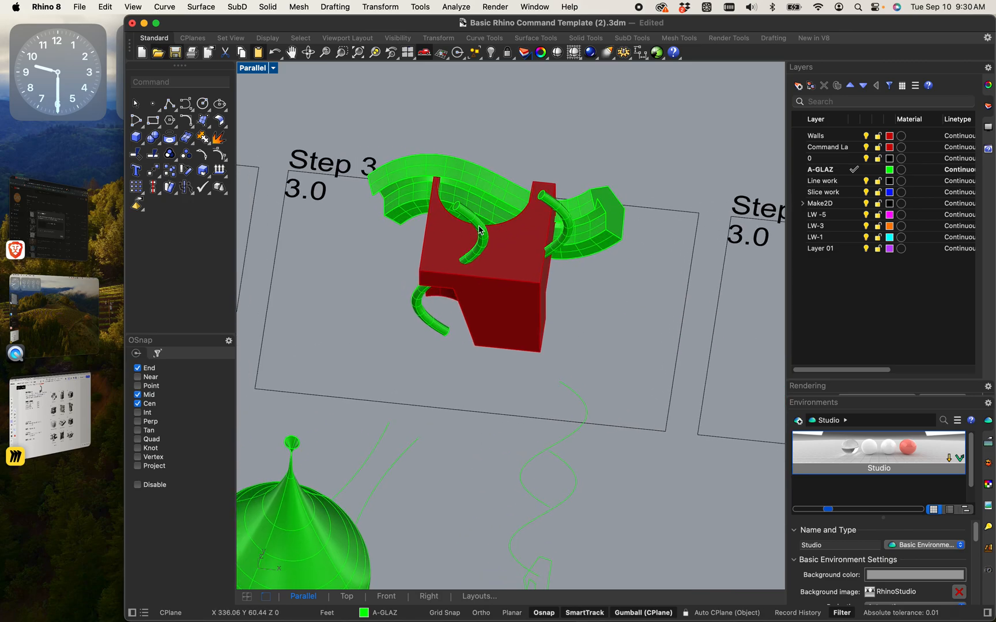
pyautogui.scroll(-6, 476, 256)
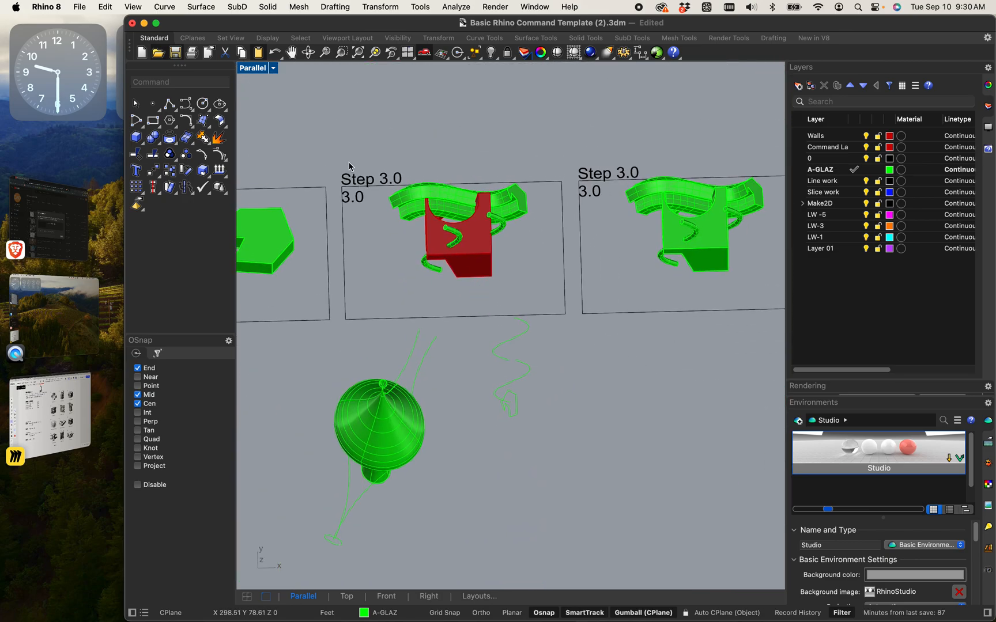
# Copy the Step 3.0 frame with the red box and green pipes to the open area beside the copied Step 2.1 frame.
pyautogui.moveTo(327, 140); pyautogui.dragTo(581, 327)
pyautogui.write('copy')
pyautogui.press('Return')
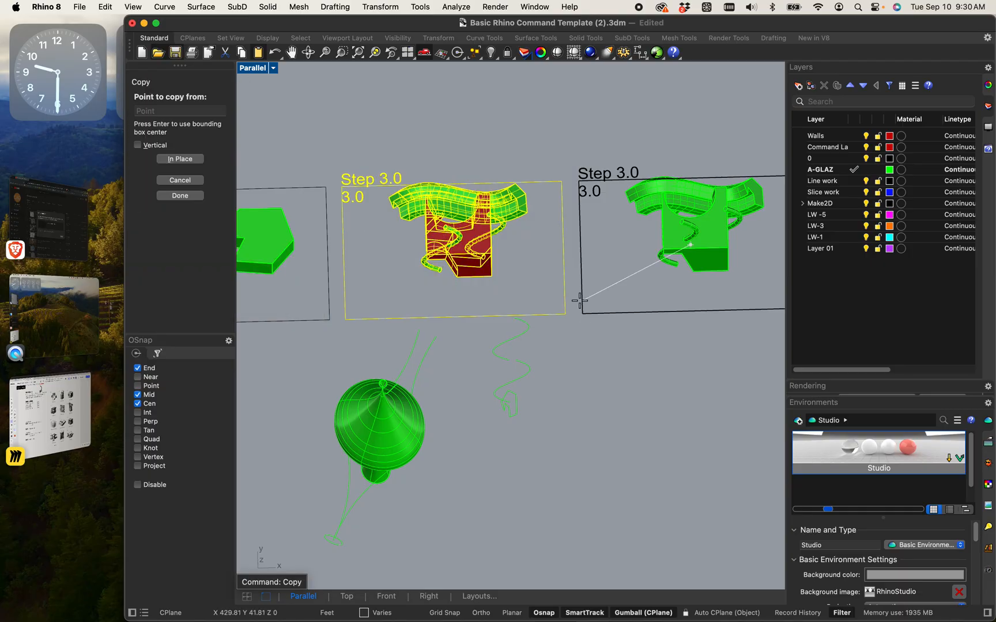
pyautogui.click(586, 354)
pyautogui.scroll(-5, 596, 382)
pyautogui.moveTo(596, 382); pyautogui.dragTo(593, 156, button='right')
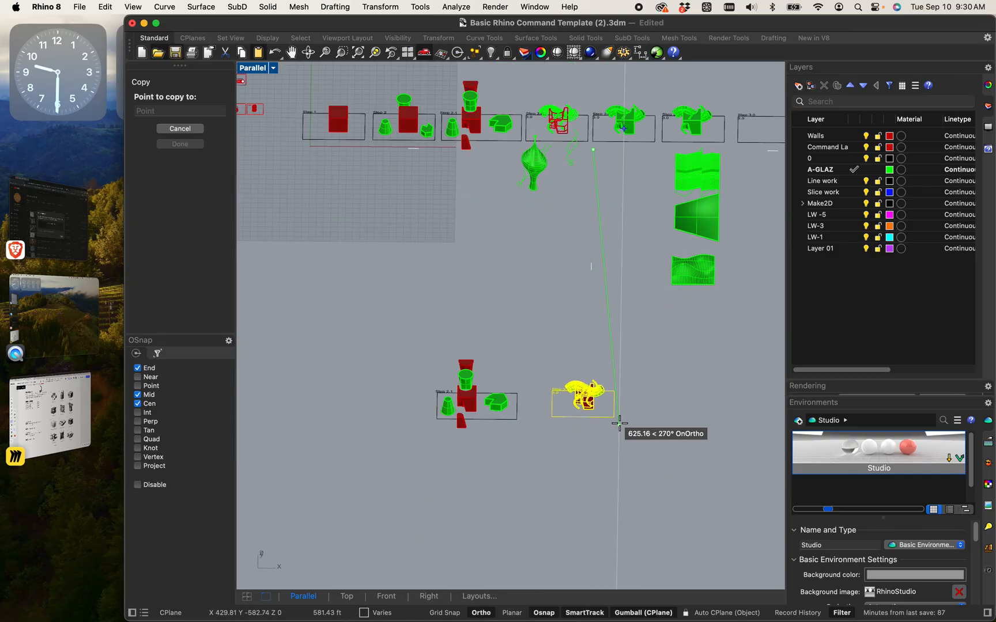
pyautogui.click(589, 422)
pyautogui.moveTo(646, 396); pyautogui.dragTo(602, 380, button='right')
pyautogui.press('Return')
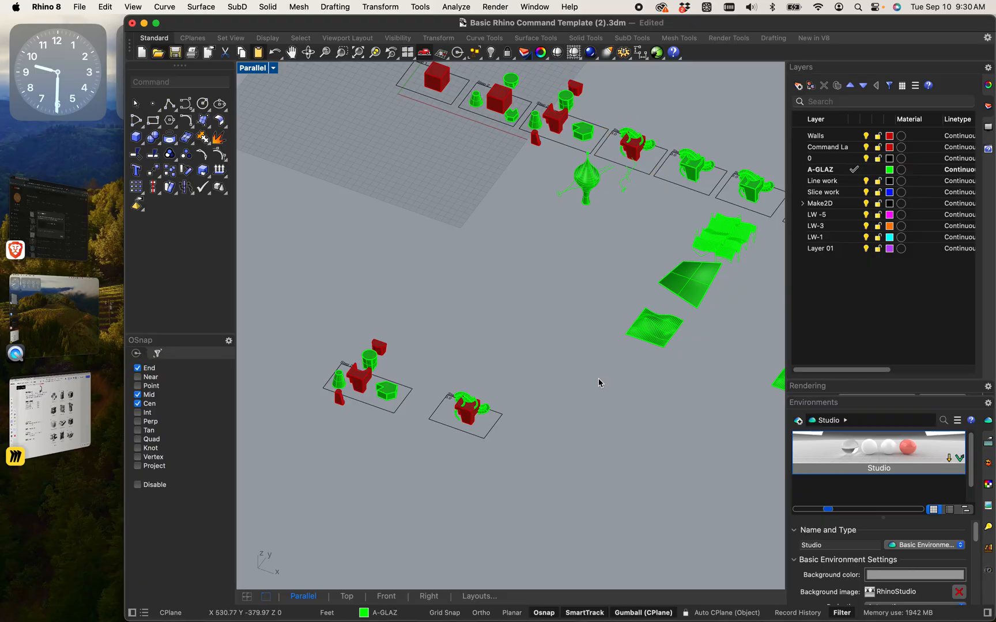
pyautogui.scroll(-3, 598, 378)
pyautogui.moveTo(568, 471); pyautogui.dragTo(391, 304)
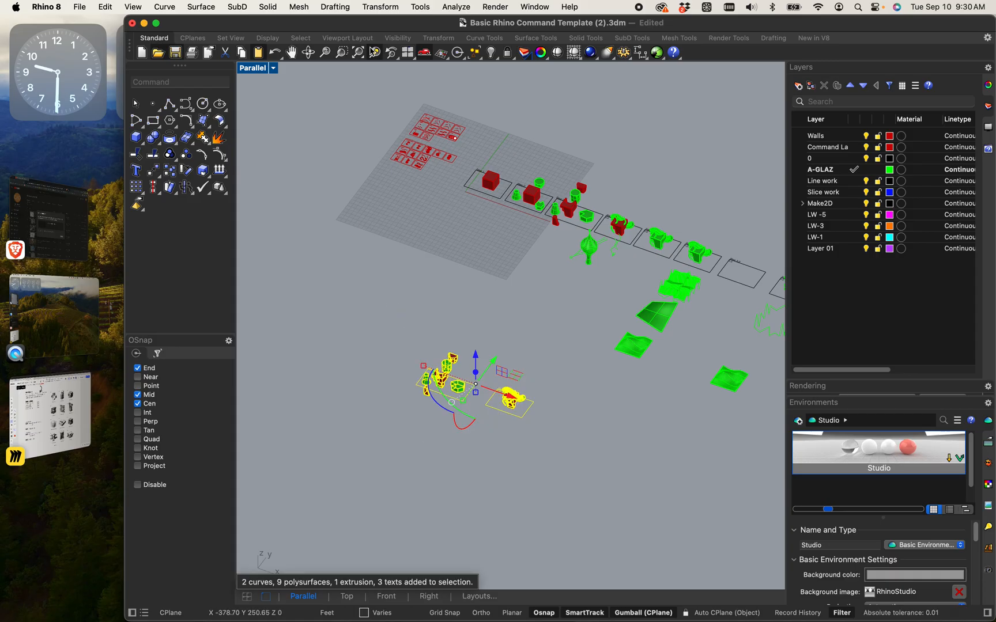
pyautogui.click(374, 53)
pyautogui.press('Escape')
# Examine the remaining Step 3.0 frames, the slicing surfaces below them and the sliced pieces at the end of the row.
pyautogui.scroll(-5, 492, 238)
pyautogui.keyDown('shift'); pyautogui.moveTo(573, 262); pyautogui.dragTo(393, 326, button='right'); pyautogui.keyUp('shift')
pyautogui.scroll(-5, 393, 327)
pyautogui.keyDown('shift'); pyautogui.moveTo(498, 280); pyautogui.dragTo(529, 340, button='right'); pyautogui.keyUp('shift')
pyautogui.scroll(6, 463, 289)
pyautogui.scroll(5, 382, 153)
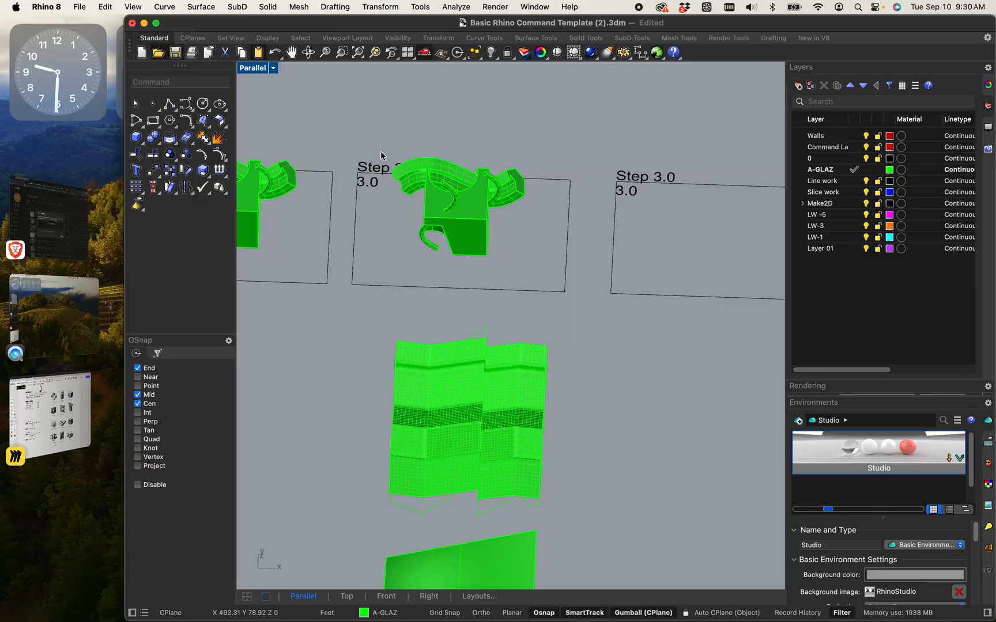
pyautogui.scroll(-3, 366, 173)
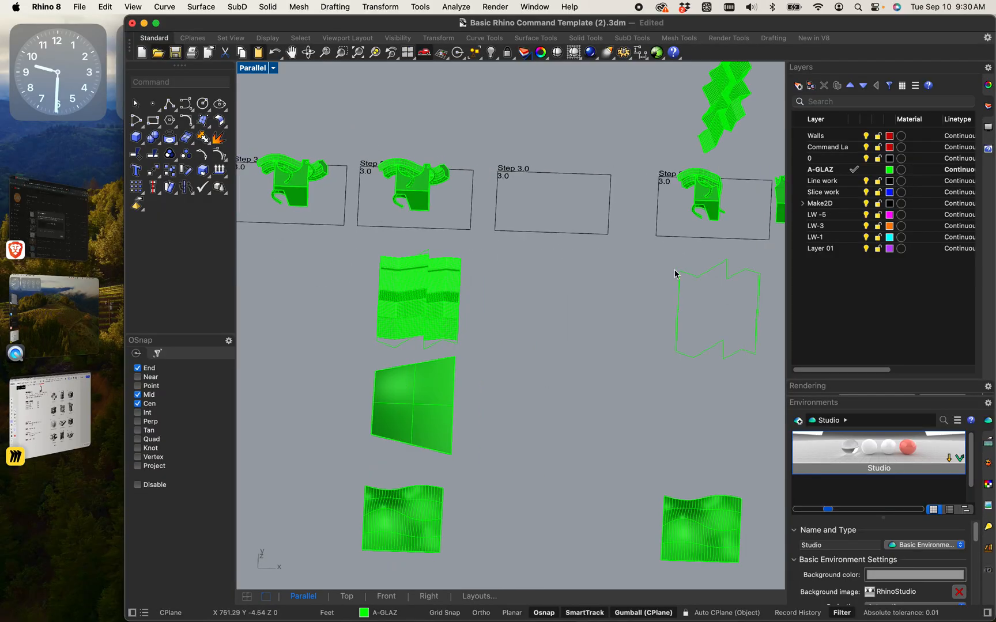
pyautogui.scroll(-3, 633, 283)
pyautogui.scroll(3, 458, 291)
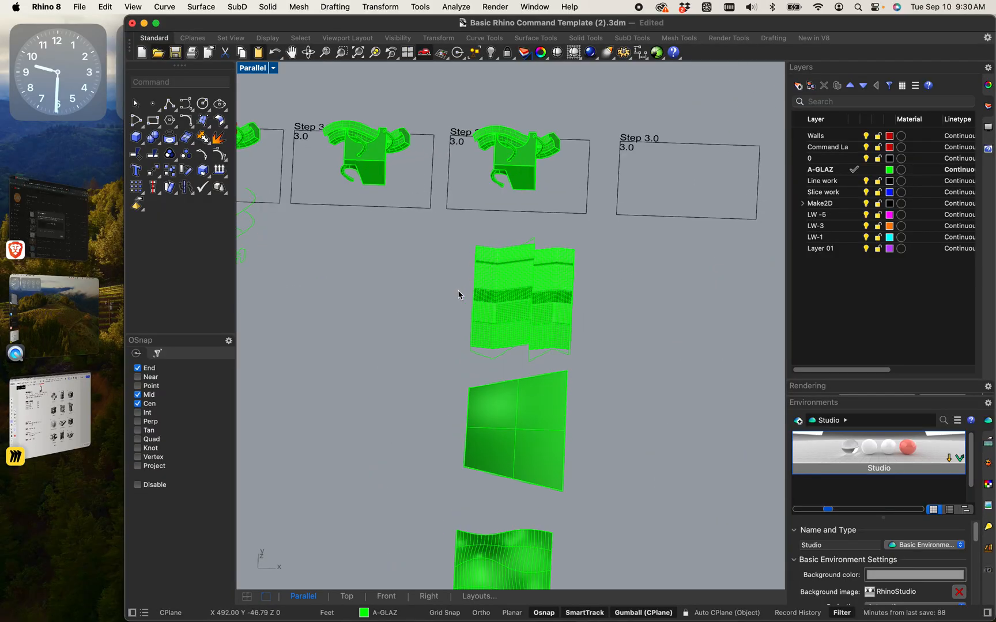
pyautogui.scroll(-3, 502, 387)
pyautogui.moveTo(625, 322); pyautogui.dragTo(449, 309, button='right')
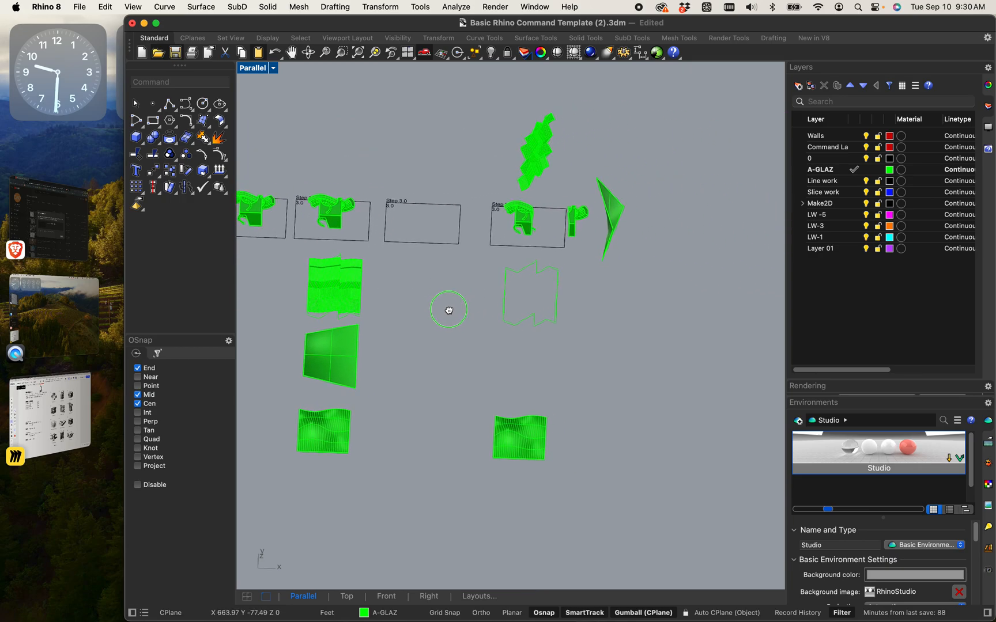
pyautogui.scroll(5, 620, 206)
pyautogui.scroll(-2, 536, 241)
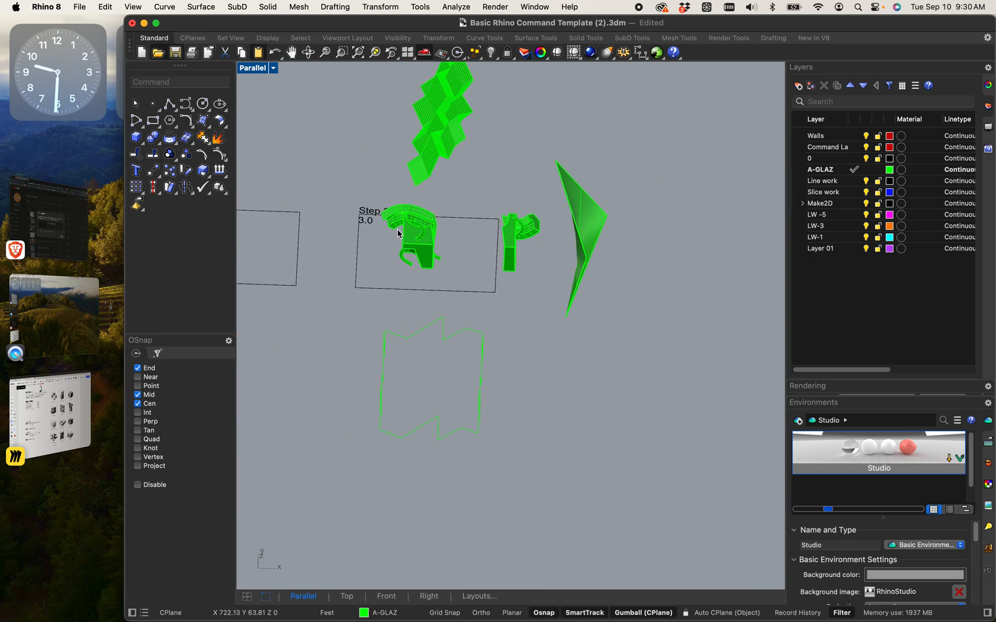
pyautogui.click(424, 241)
pyautogui.write('Copy')
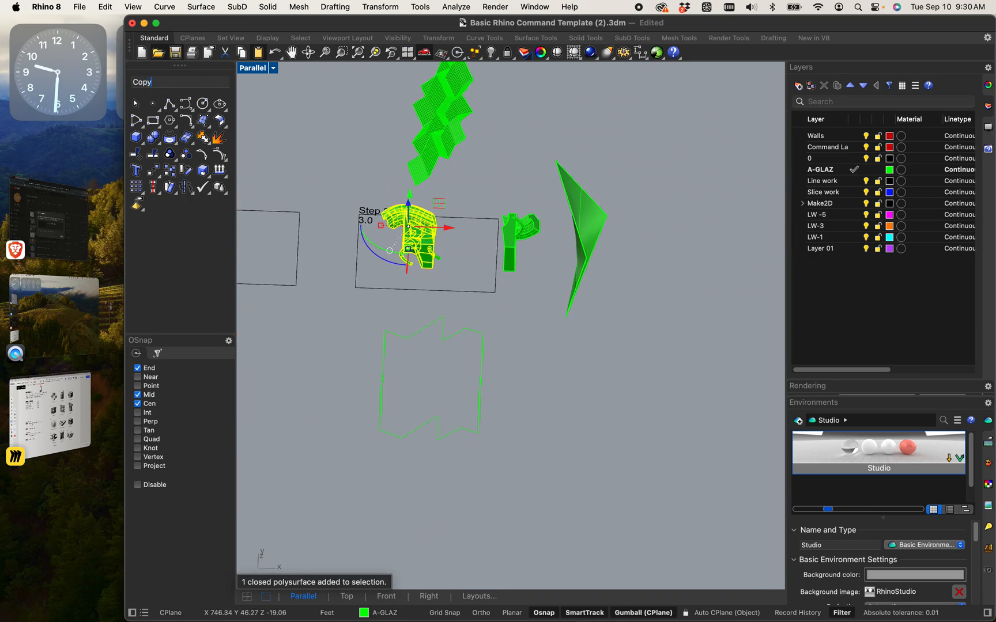
pyautogui.press('Return')
pyautogui.press('Escape')
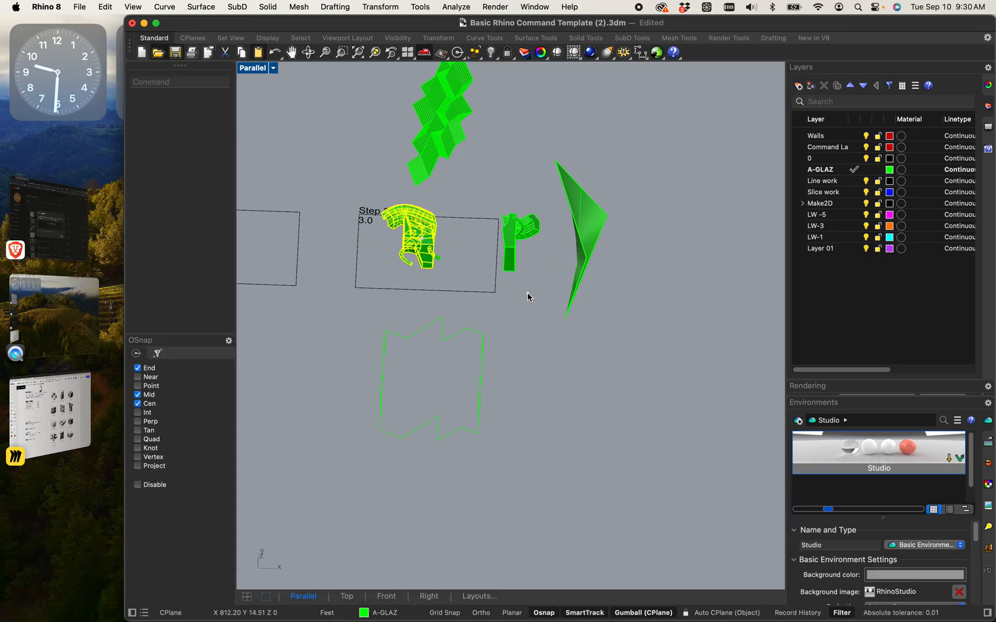
pyautogui.press('Escape')
# Copy both sliced pieces past the slanted slab at the end of the row and select the larger copied piece.
pyautogui.click(504, 248)
pyautogui.keyDown('shift'); pyautogui.click(416, 242); pyautogui.keyUp('shift')
pyautogui.write('Copy')
pyautogui.press('Return')
pyautogui.click(523, 400)
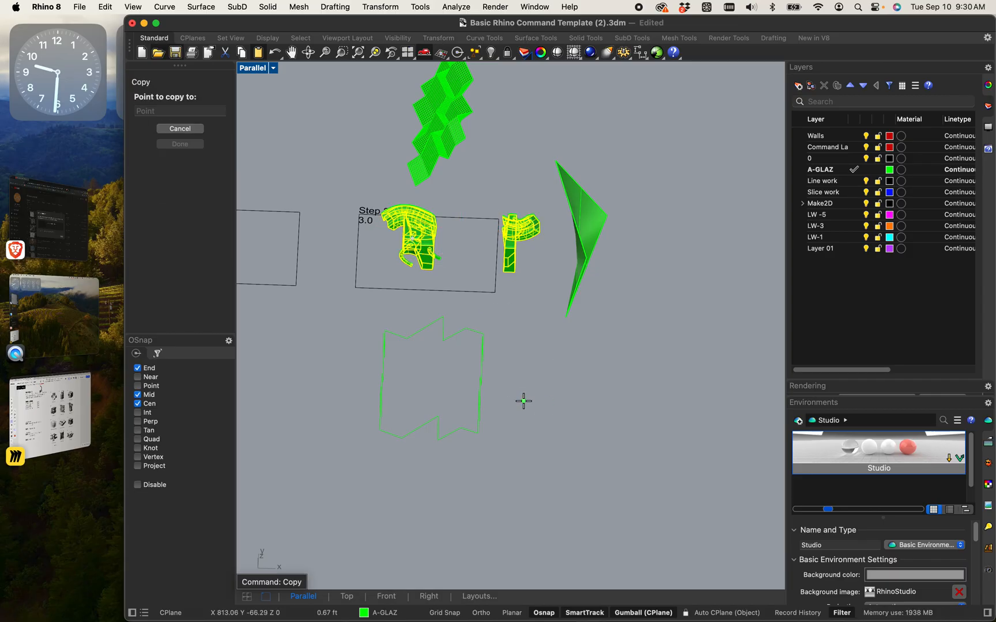
pyautogui.click(773, 409)
pyautogui.press('Return')
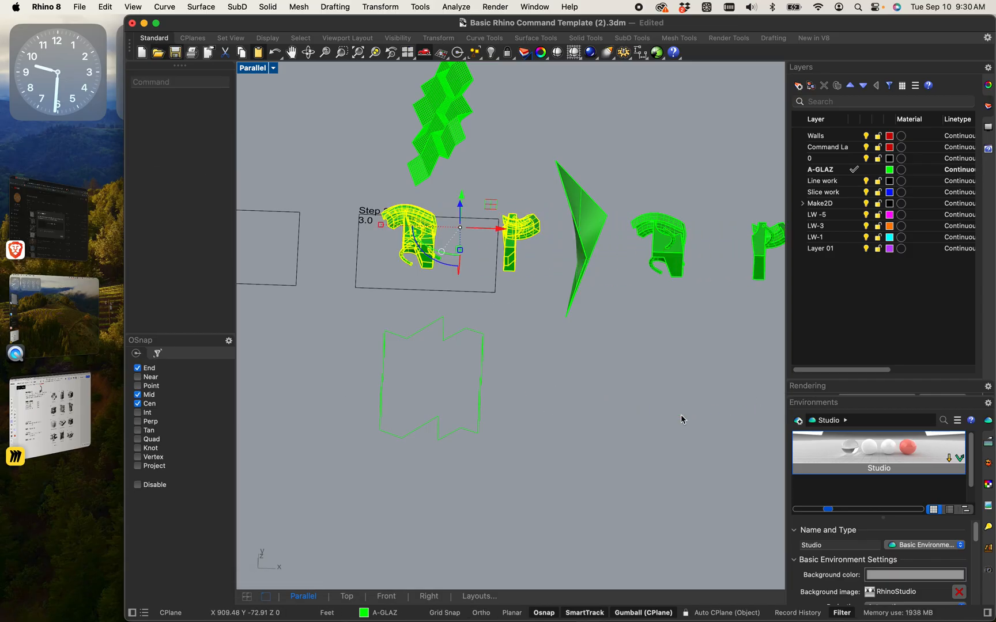
pyautogui.press('Escape')
pyautogui.scroll(10, 701, 332)
pyautogui.moveTo(516, 379)
pyautogui.mouseDown(button='right')
pyautogui.moveTo(493, 349)
pyautogui.moveTo(524, 377)
pyautogui.mouseUp(button='right')
pyautogui.click(547, 380)
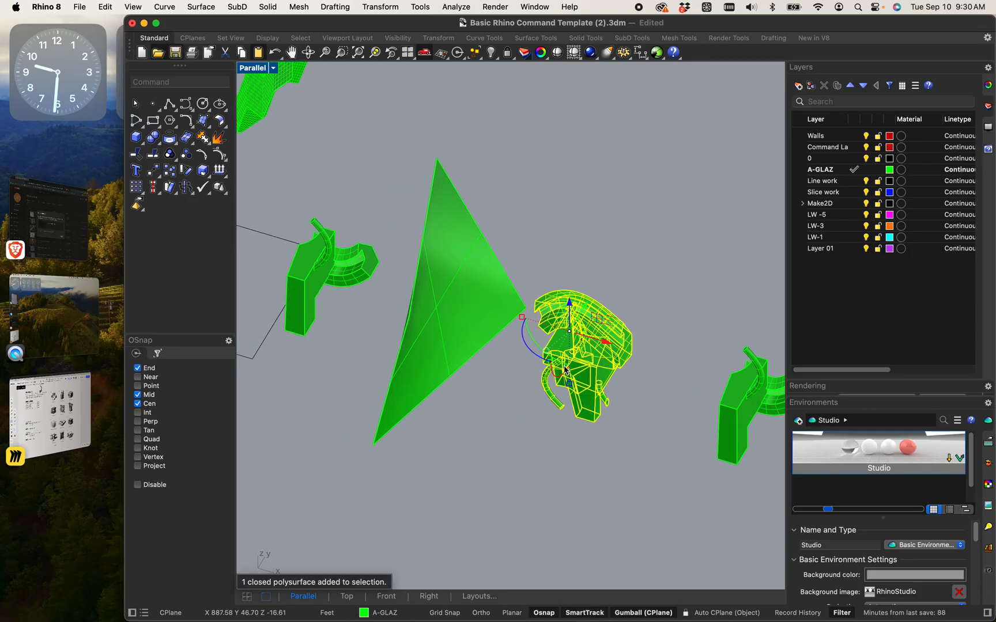
# Draw a rectangle with a length of 11' in the open area beside the two copied step frames.
pyautogui.moveTo(731, 417); pyautogui.dragTo(429, 334, button='right')
pyautogui.scroll(-8, 407, 378)
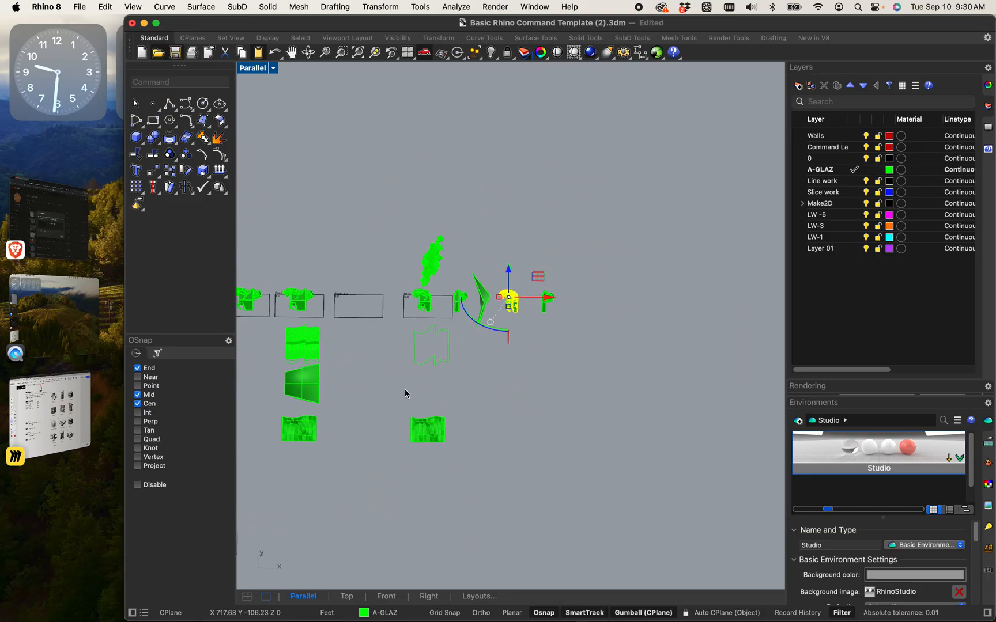
pyautogui.moveTo(428, 417); pyautogui.dragTo(469, 364, button='right')
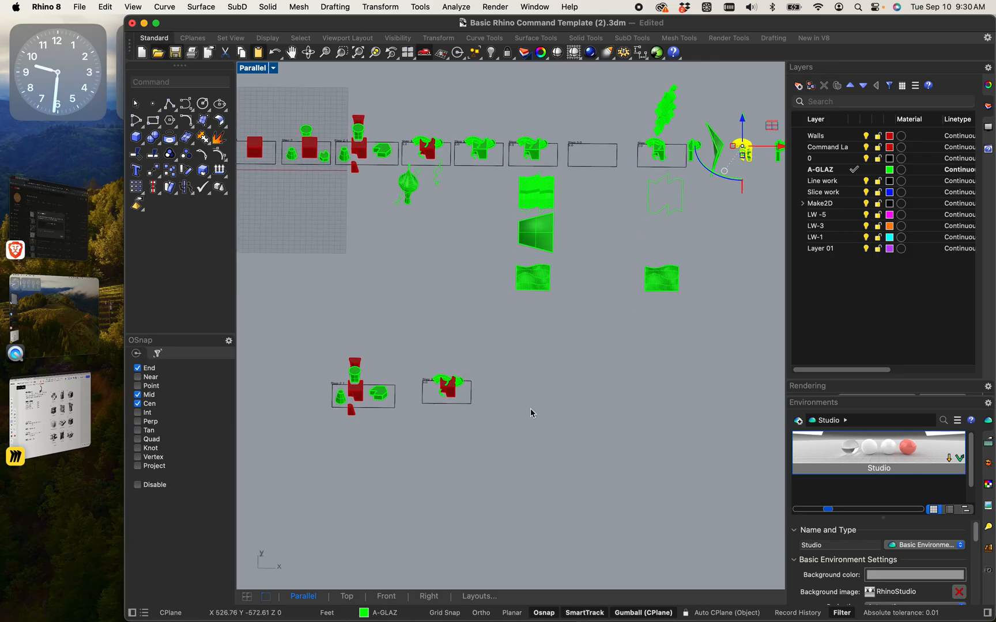
pyautogui.write('rectangle')
pyautogui.press('Return')
pyautogui.click(527, 448)
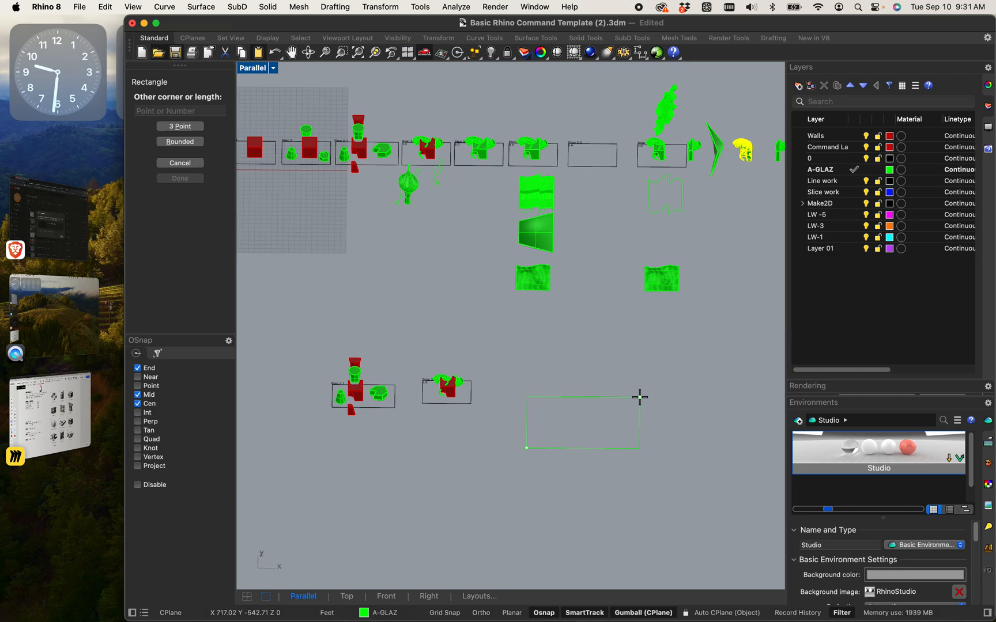
pyautogui.write("11'")
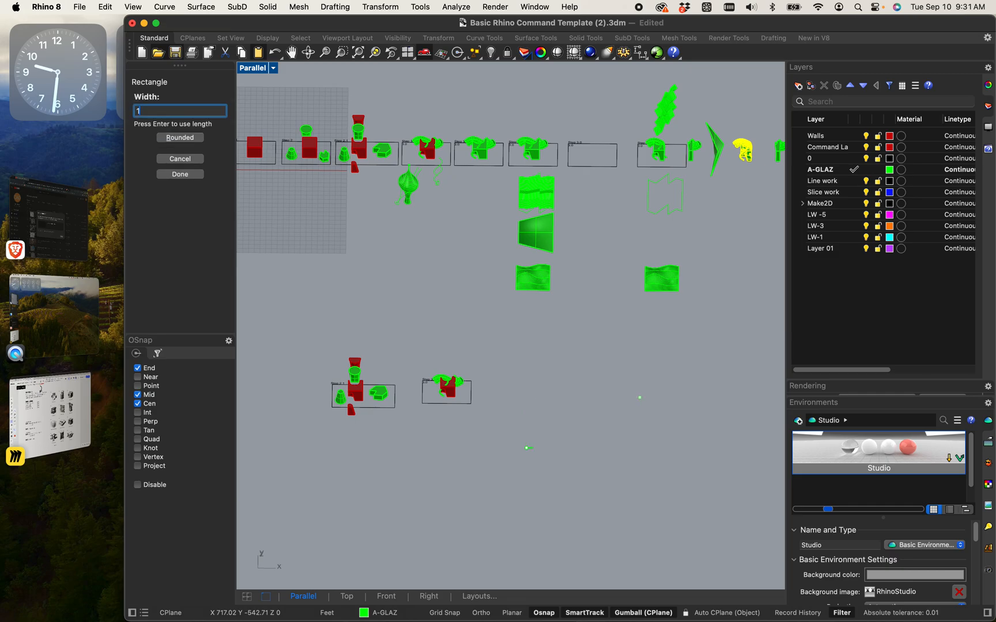
pyautogui.press('Escape')
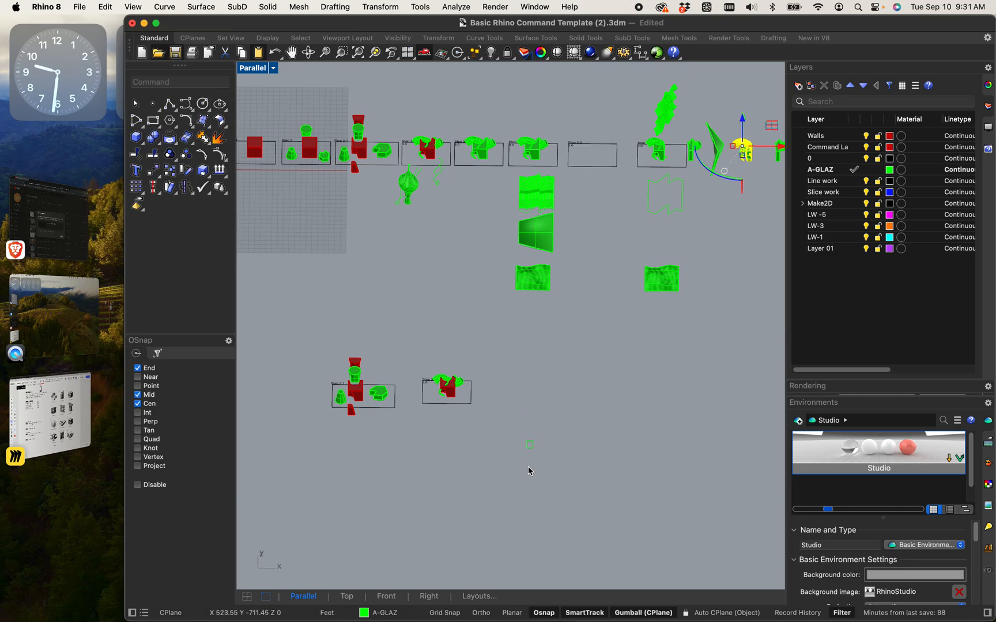
# Scale up the small green rectangle until it is about twice as wide as the copied Step 3.0 frame beside it.
pyautogui.scroll(5, 529, 469)
pyautogui.click(531, 422)
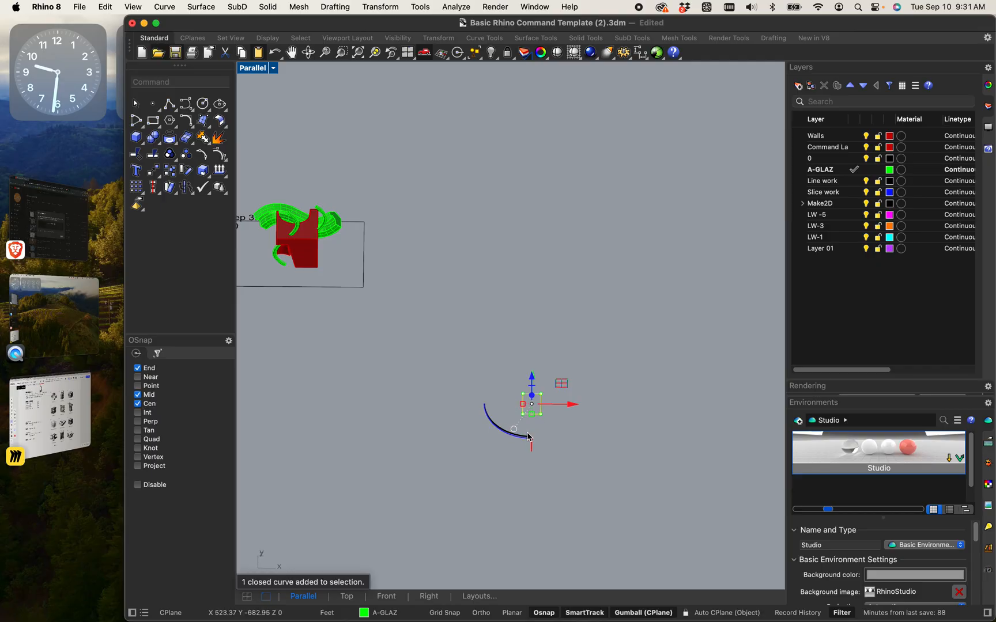
pyautogui.moveTo(523, 404); pyautogui.dragTo(443, 419)
pyautogui.moveTo(498, 432); pyautogui.dragTo(462, 369)
pyautogui.scroll(-5, 464, 324)
pyautogui.click(484, 234)
pyautogui.scroll(-3, 475, 238)
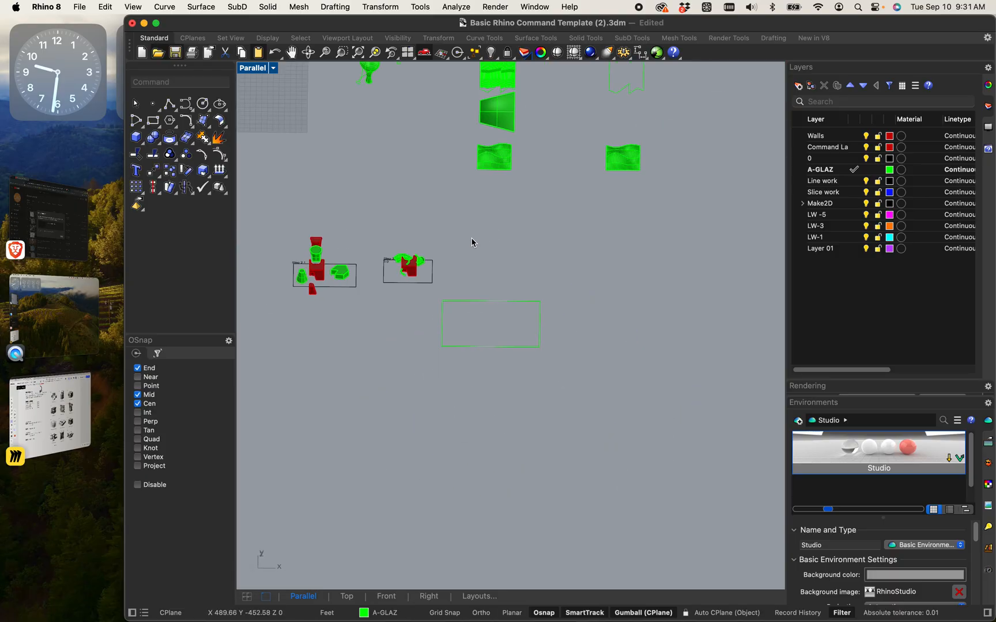
# Examine the copied step frames, the enlarged rectangle and the last Step 3.0 frame in the Parallel and Top views.
pyautogui.doubleClick(257, 68)
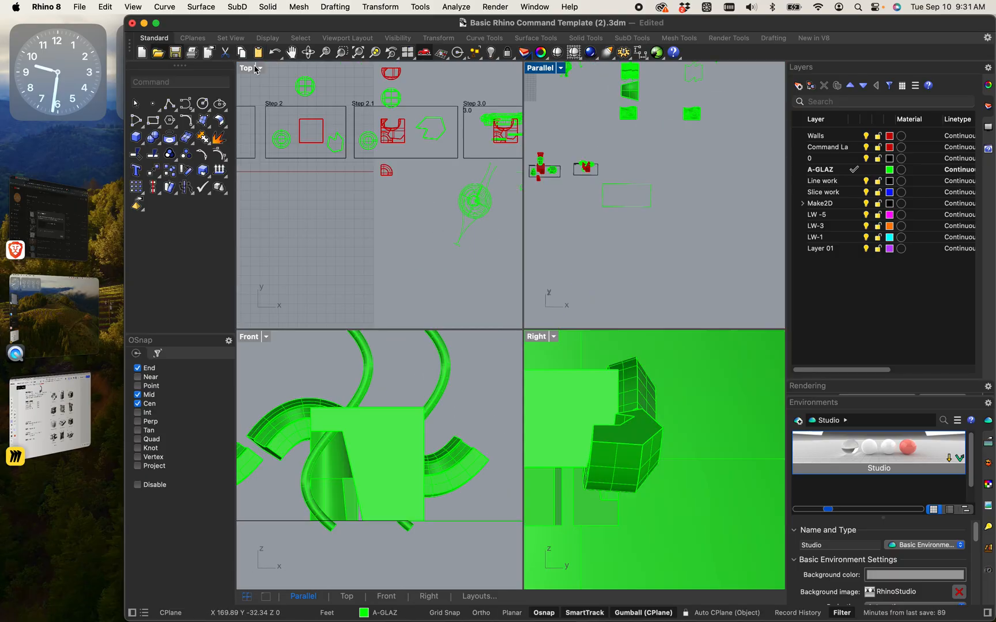
pyautogui.scroll(-5, 310, 168)
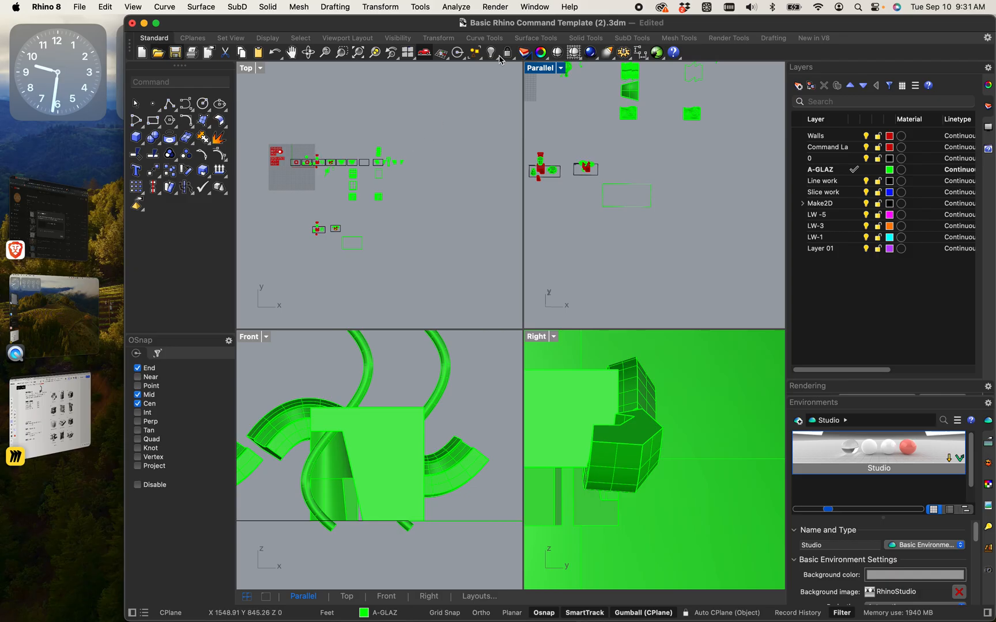
pyautogui.doubleClick(536, 70)
pyautogui.scroll(12, 310, 288)
pyautogui.scroll(-6, 316, 285)
pyautogui.moveTo(327, 360); pyautogui.dragTo(419, 365, button='right')
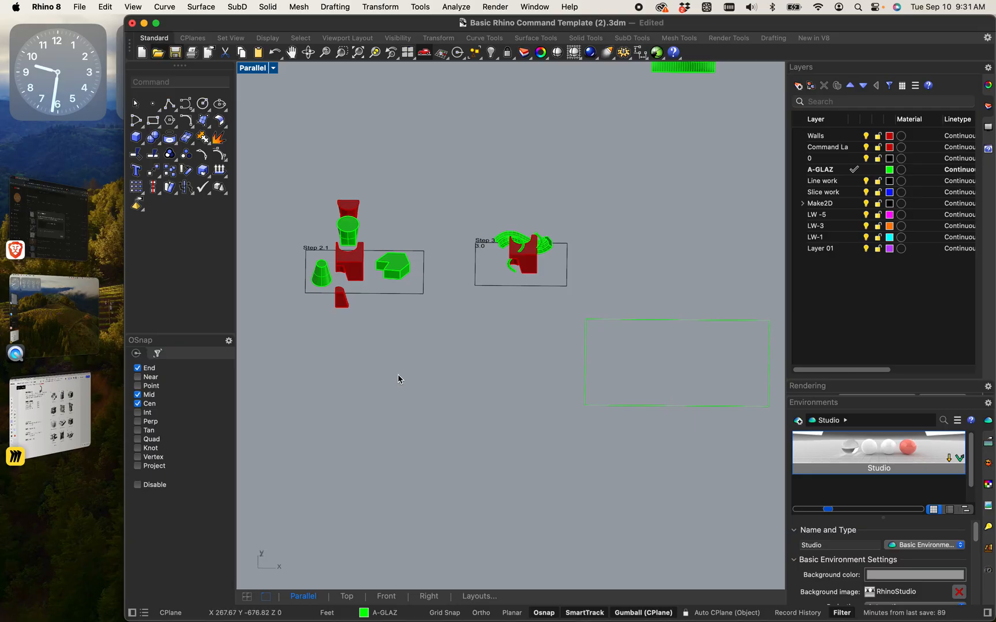
pyautogui.doubleClick(261, 73)
pyautogui.scroll(6, 645, 170)
pyautogui.scroll(-6, 648, 179)
pyautogui.scroll(-2, 646, 179)
pyautogui.moveTo(647, 195); pyautogui.dragTo(536, 272, button='right')
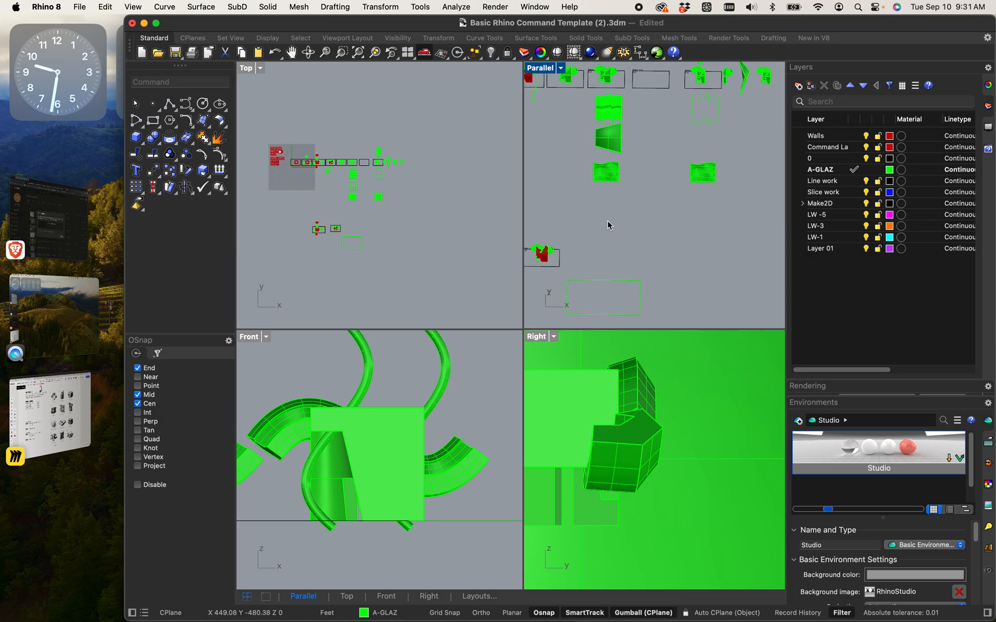
pyautogui.scroll(-4, 613, 182)
pyautogui.scroll(9, 694, 89)
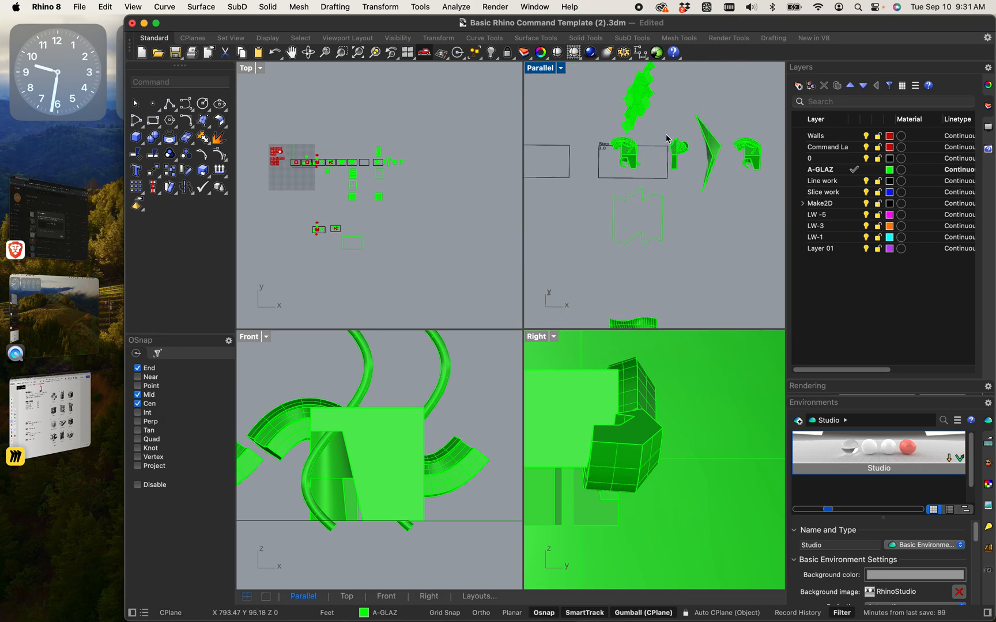
pyautogui.scroll(10, 346, 151)
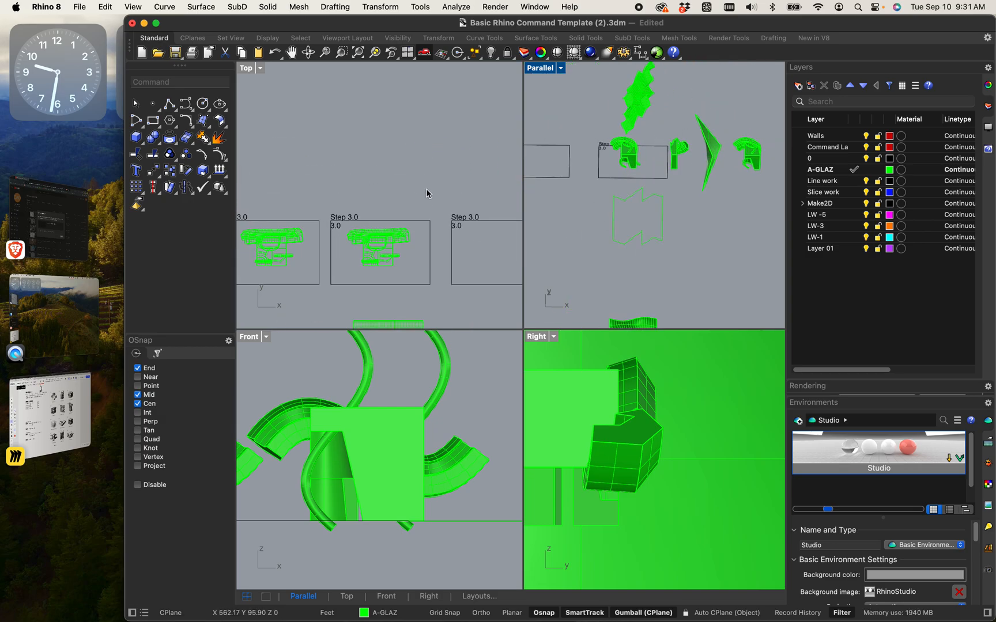
# Copy the last Step 3.0 frame with its cut object, sliced piece, slicing surfaces and square curves to the open area beside the large green rectangle.
pyautogui.click(293, 117)
pyautogui.scroll(-8, 292, 117)
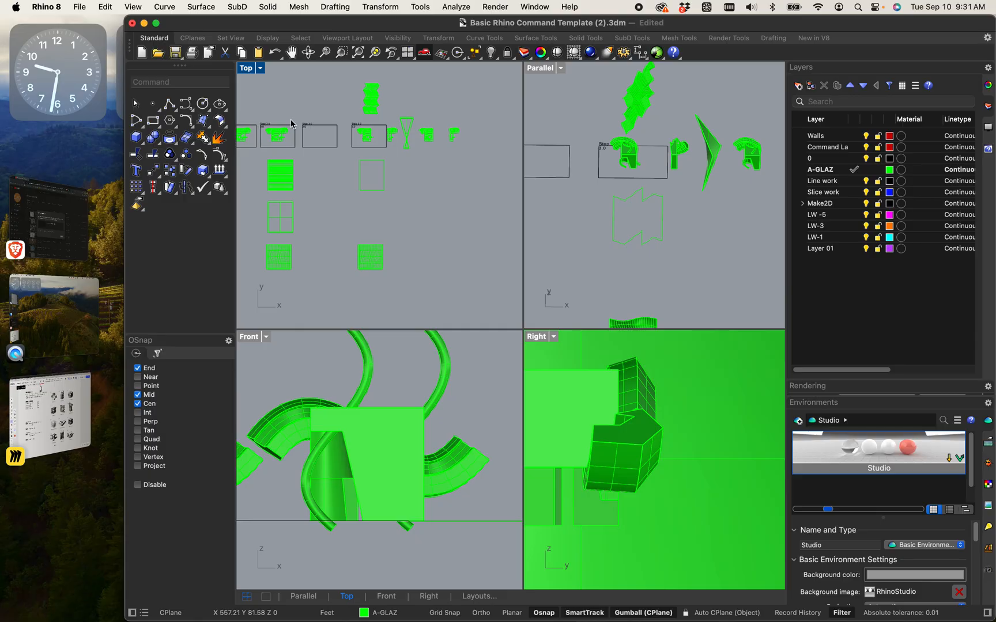
pyautogui.scroll(5, 334, 86)
pyautogui.moveTo(403, 157); pyautogui.dragTo(270, 130, button='right')
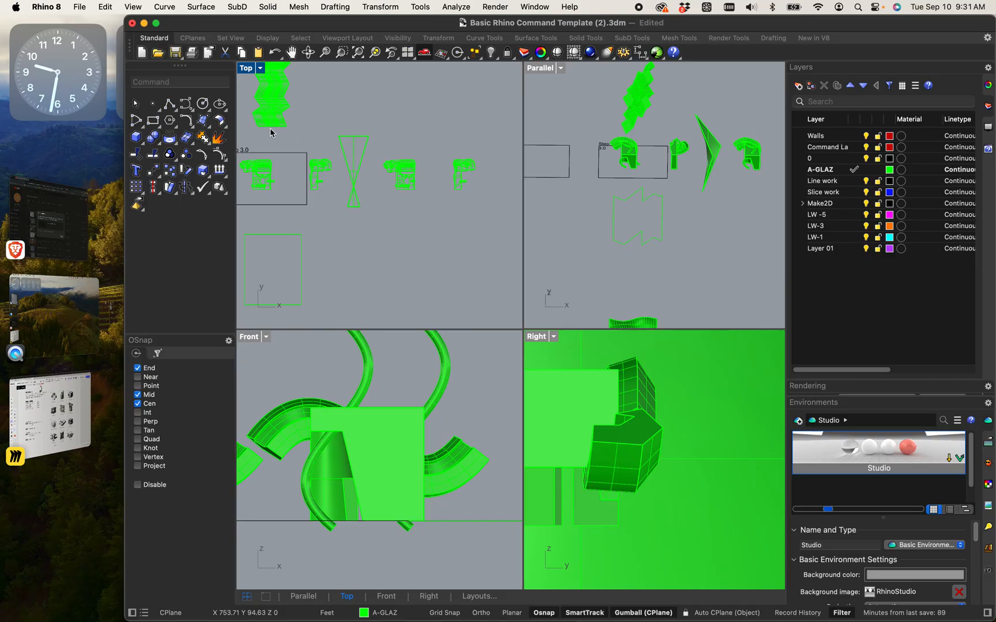
pyautogui.scroll(-4, 326, 150)
pyautogui.moveTo(282, 169); pyautogui.dragTo(328, 184, button='right')
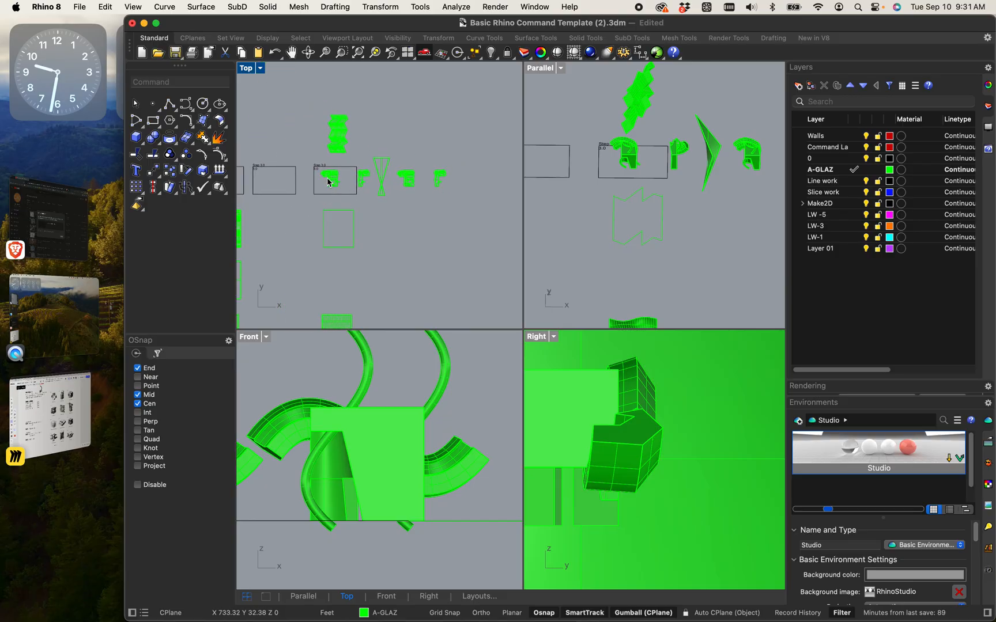
pyautogui.moveTo(289, 92); pyautogui.dragTo(393, 263)
pyautogui.write('copy')
pyautogui.press('Return')
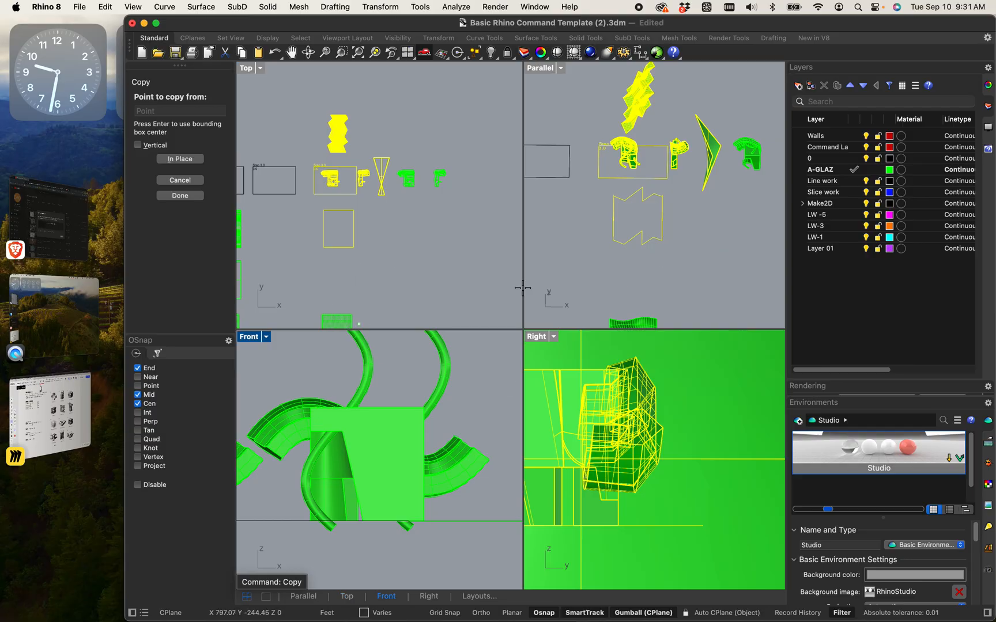
pyautogui.click(418, 237)
pyautogui.scroll(-5, 418, 238)
pyautogui.scroll(5, 418, 254)
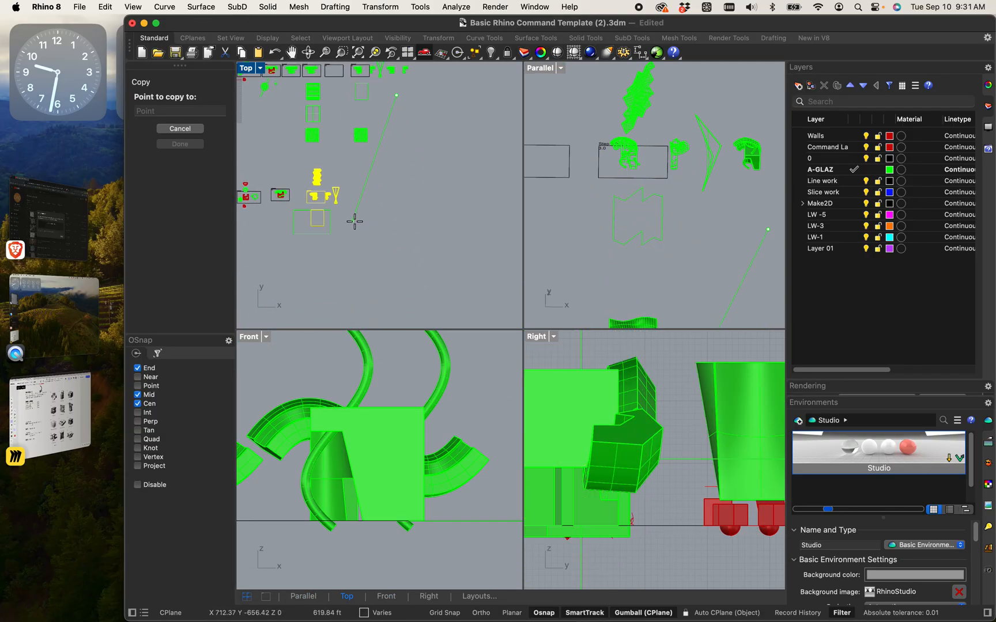
pyautogui.click(407, 223)
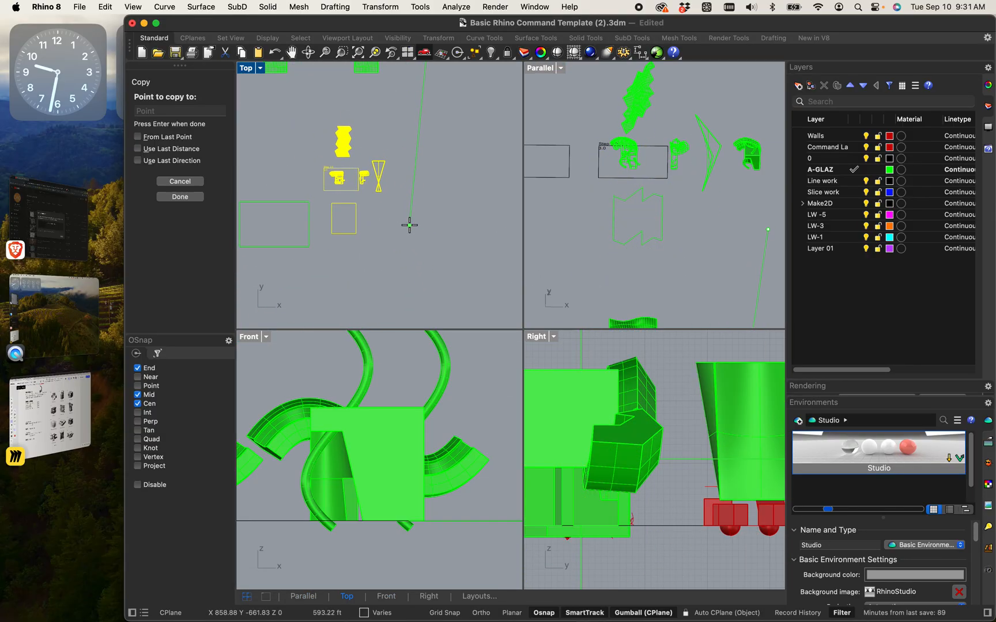
pyautogui.press('Return')
# Delete the square profile curves below the newly copied Step 3.0 frame.
pyautogui.scroll(-3, 388, 226)
pyautogui.scroll(3, 388, 226)
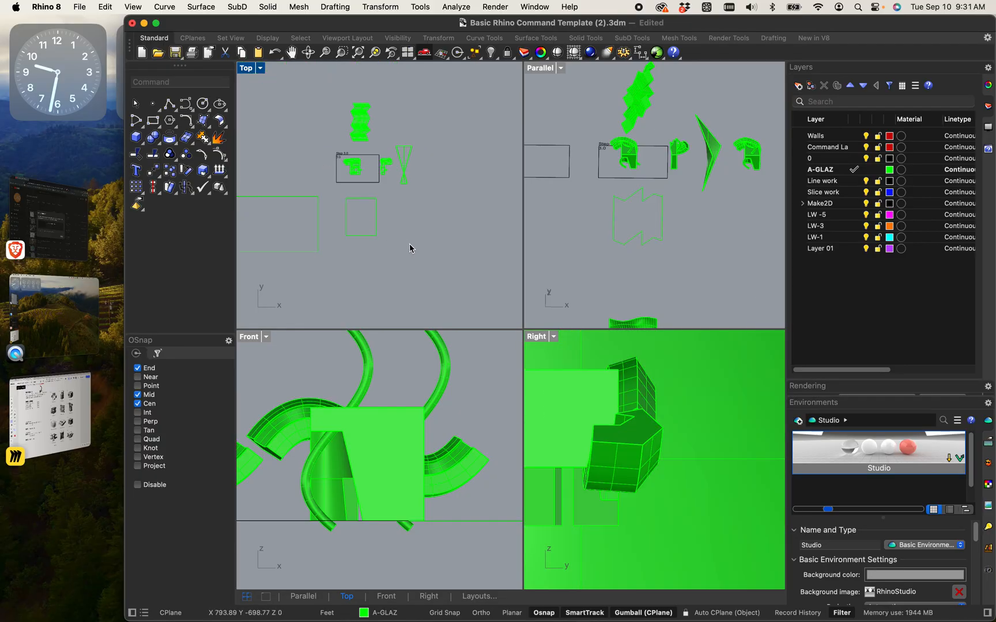
pyautogui.moveTo(347, 217); pyautogui.dragTo(346, 216)
pyautogui.press('Delete')
pyautogui.moveTo(397, 245); pyautogui.dragTo(345, 197)
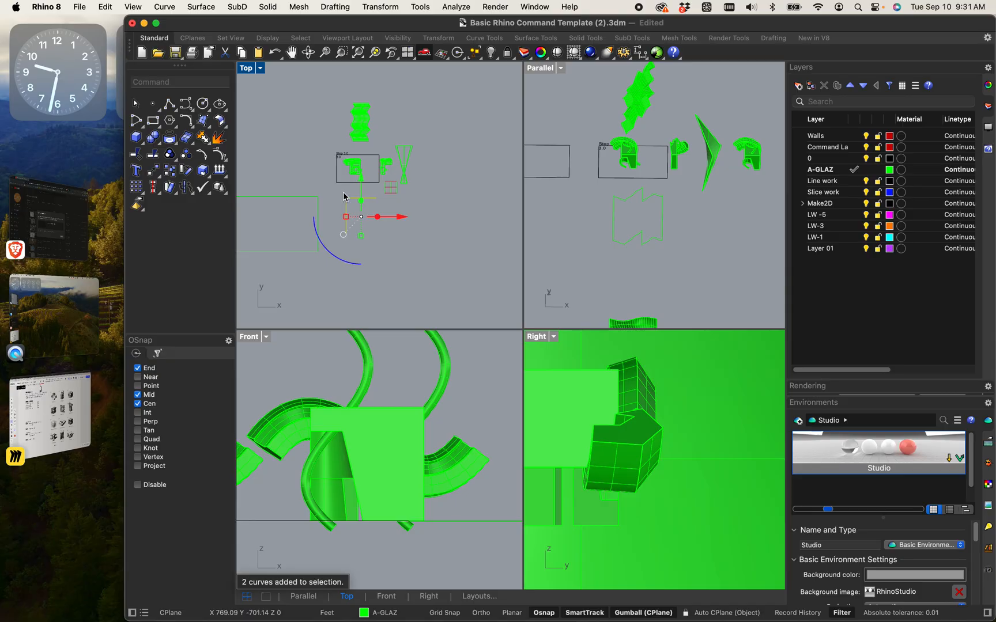
pyautogui.press('Delete')
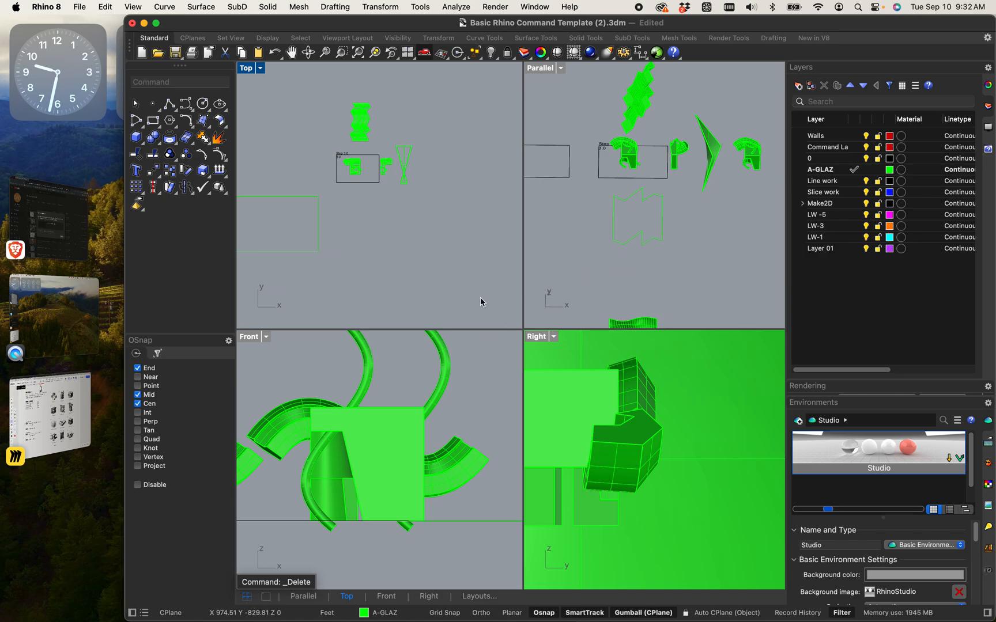
# Create a Make2D drawing of the copied Step 2.1 solids, without frame and label, from an angled Parallel view with source layers, hidden lines and grouped output.
pyautogui.moveTo(349, 242)
pyautogui.mouseDown(button='right')
pyautogui.moveTo(409, 234)
pyautogui.moveTo(432, 246)
pyautogui.mouseUp(button='right')
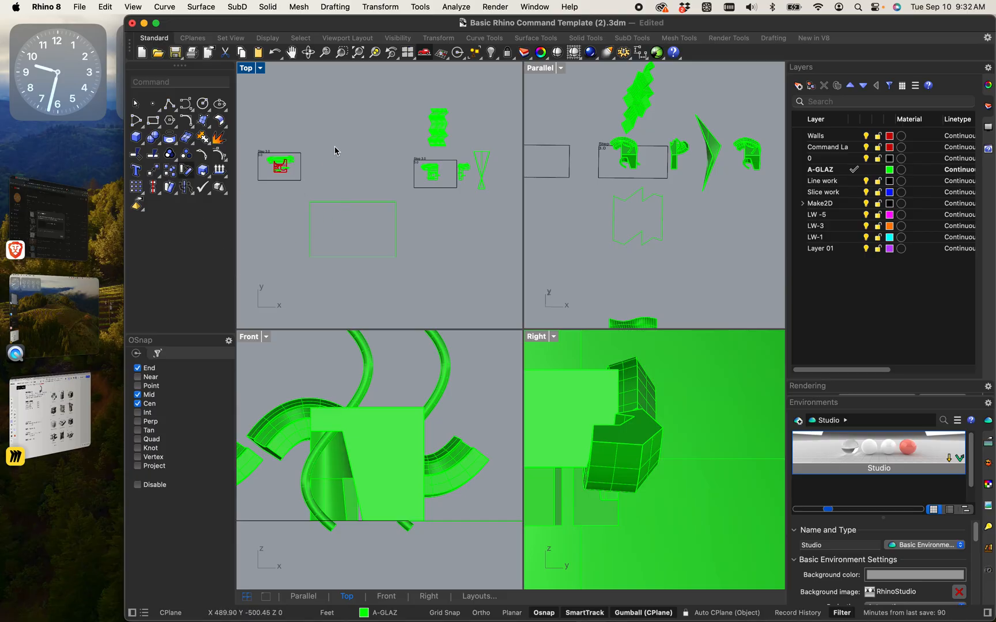
pyautogui.doubleClick(247, 70)
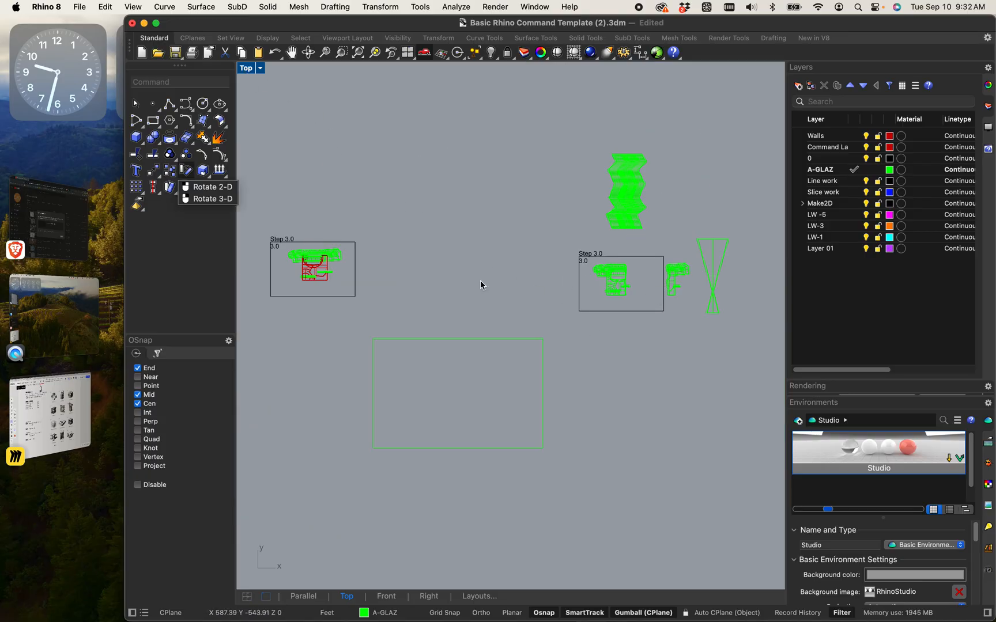
pyautogui.scroll(5, 293, 262)
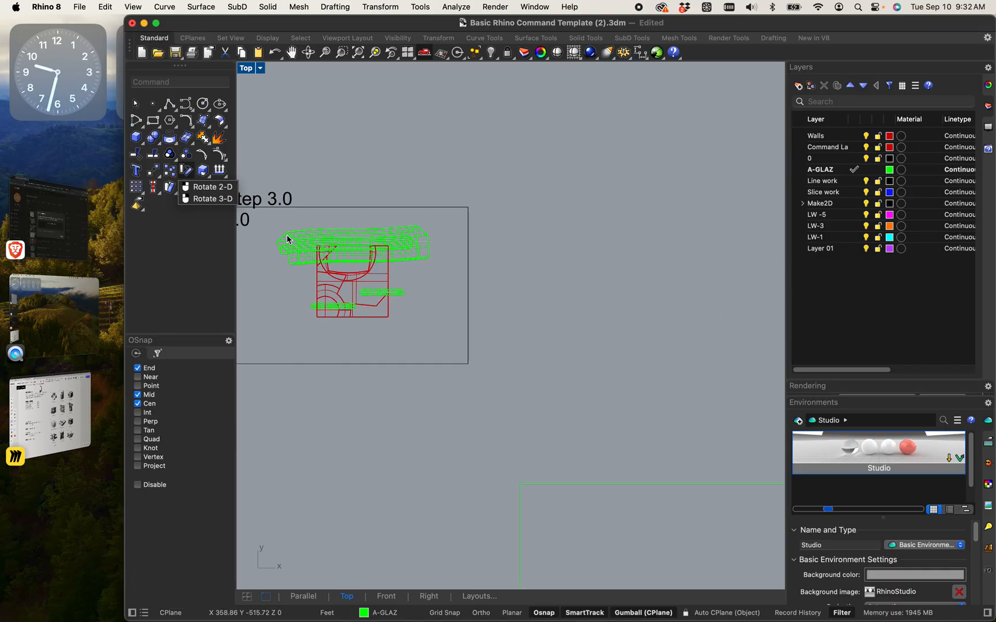
pyautogui.doubleClick(251, 70)
pyautogui.doubleClick(534, 70)
pyautogui.scroll(-5, 497, 343)
pyautogui.moveTo(393, 459); pyautogui.dragTo(575, 325, button='right')
pyautogui.keyDown('ctrl'); pyautogui.keyDown('shift'); pyautogui.moveTo(485, 381); pyautogui.dragTo(493, 340, button='right'); pyautogui.keyUp('shift'); pyautogui.keyUp('ctrl')
pyautogui.scroll(10, 419, 382)
pyautogui.moveTo(260, 122); pyautogui.dragTo(653, 503)
pyautogui.moveTo(623, 455); pyautogui.dragTo(583, 378)
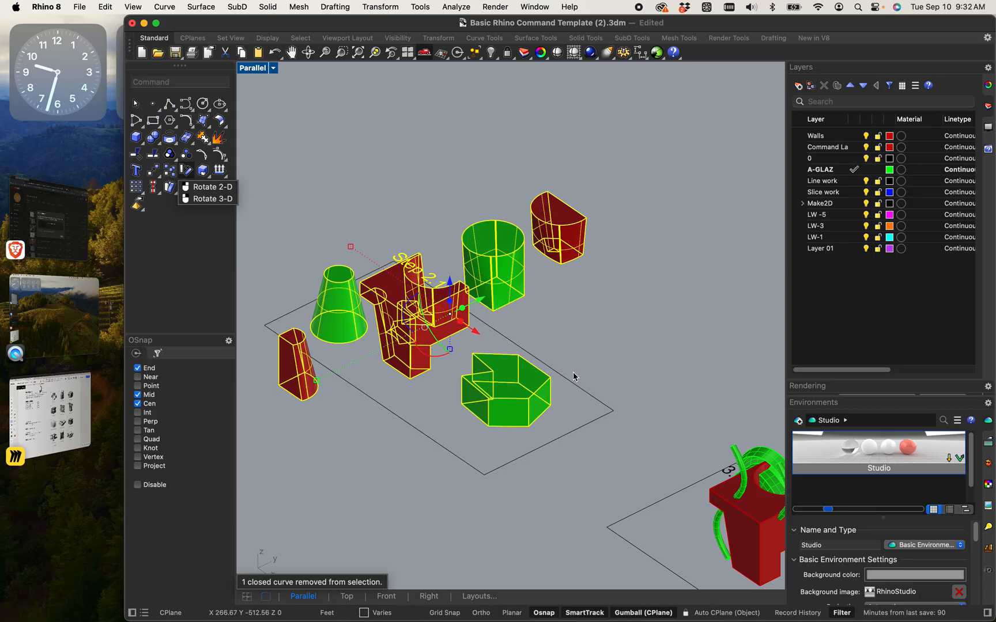
pyautogui.scroll(6, 435, 164)
pyautogui.scroll(-6, 435, 161)
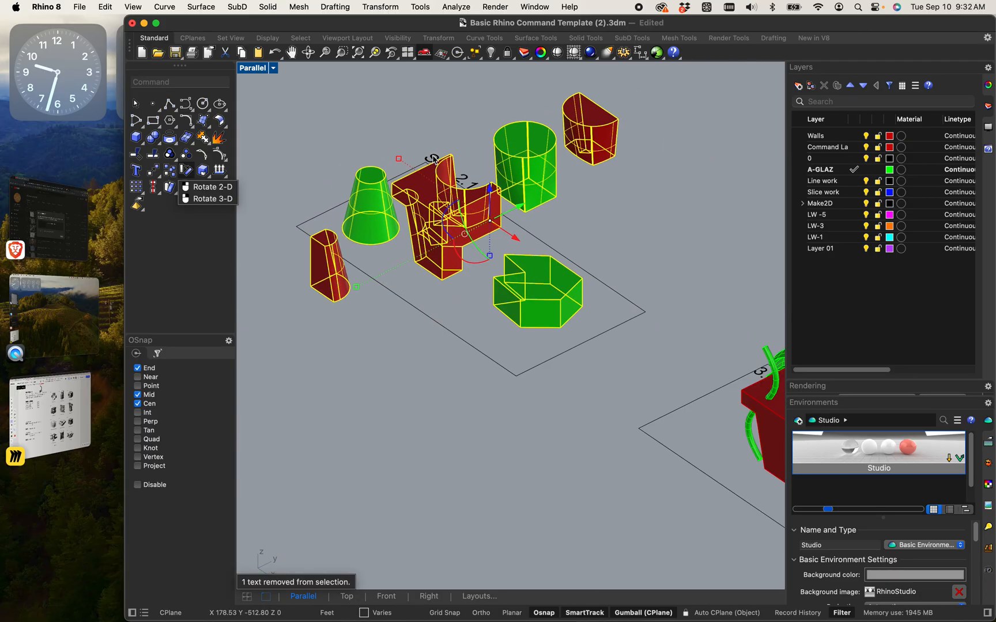
pyautogui.write('mand: Make2D')
pyautogui.press('Return')
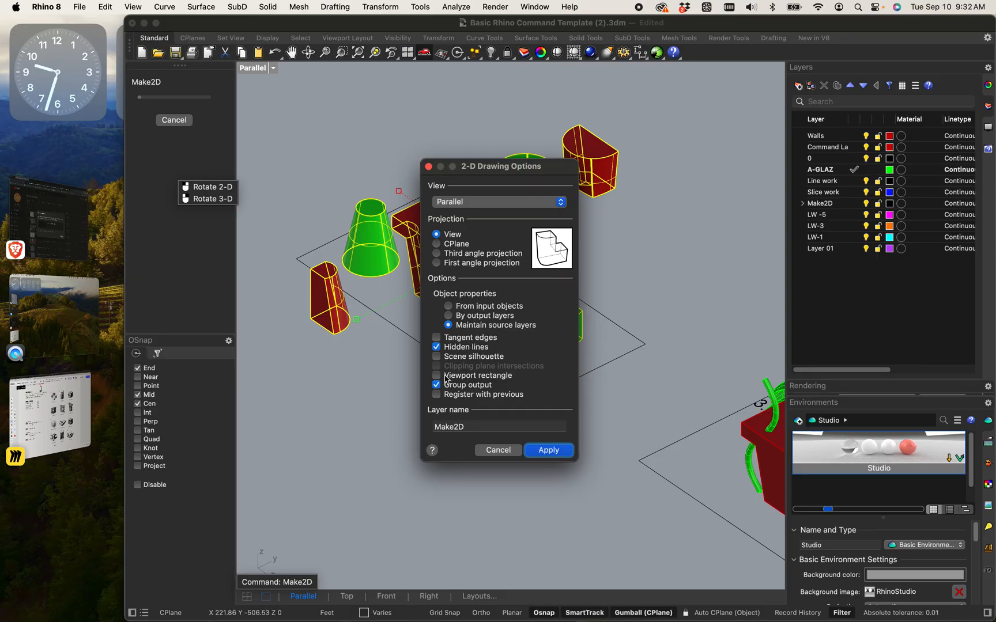
pyautogui.click(546, 451)
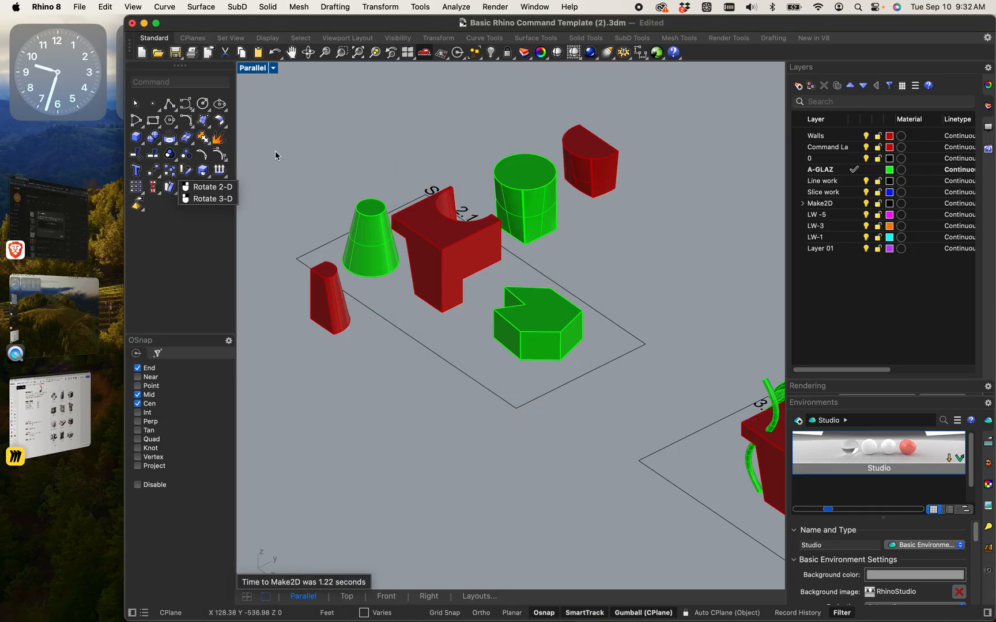
# Move the Make2D linework from the origin grid to the open area beside the copied Step 2.1 frame.
pyautogui.scroll(-10, 275, 149)
pyautogui.scroll(10, 386, 274)
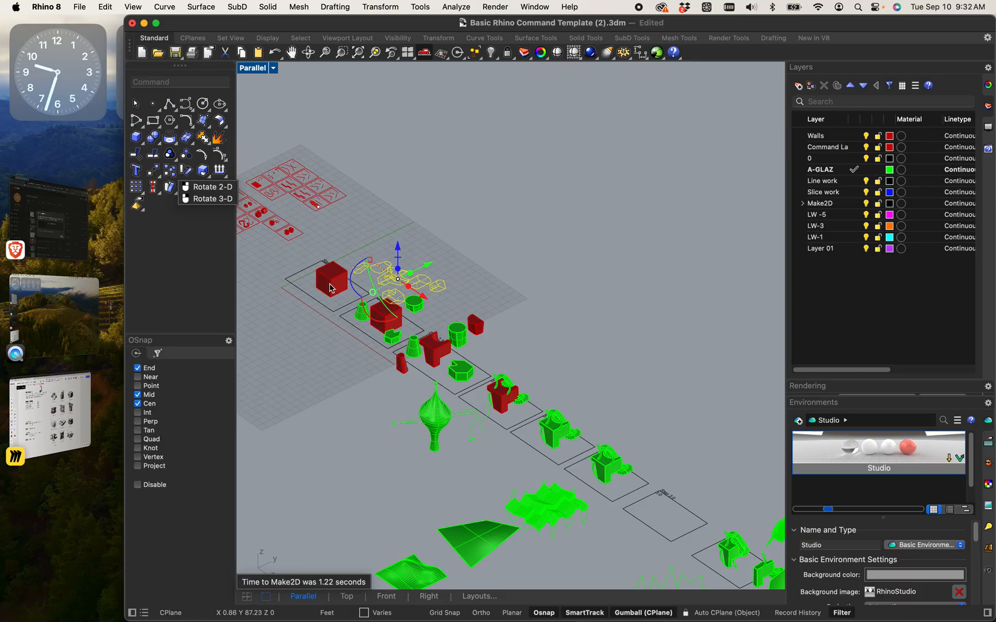
pyautogui.moveTo(430, 269); pyautogui.dragTo(320, 398)
pyautogui.scroll(-8, 332, 306)
pyautogui.scroll(4, 289, 368)
pyautogui.scroll(-8, 288, 383)
pyautogui.scroll(5, 296, 382)
pyautogui.click(331, 380)
# Examine the copied Step 3.0 object with the red box and green pipes from the current angled view.
pyautogui.scroll(5, 375, 348)
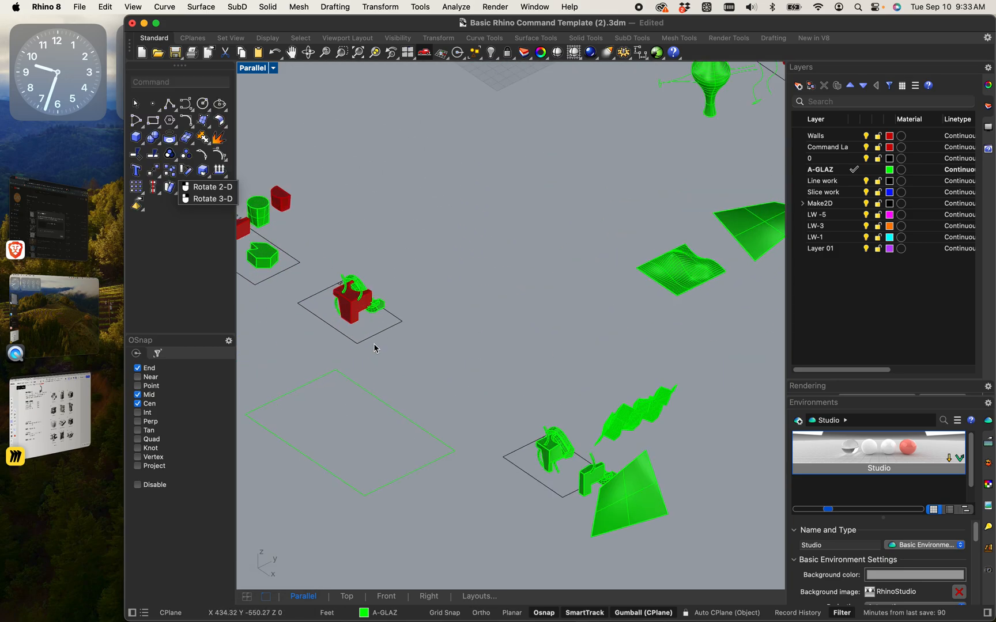
pyautogui.scroll(6, 396, 315)
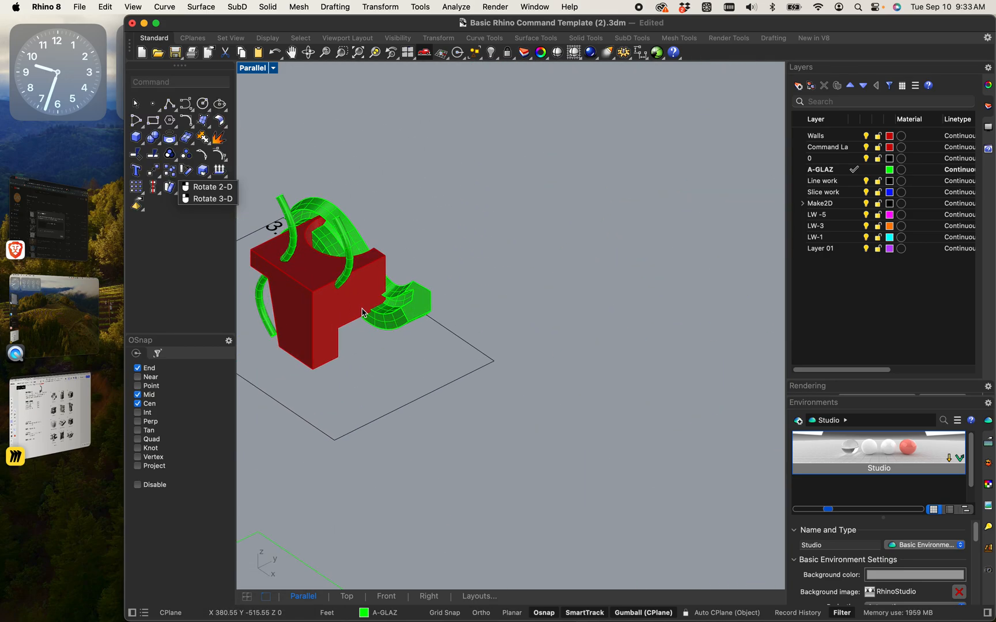
pyautogui.keyDown('shift'); pyautogui.moveTo(400, 325); pyautogui.dragTo(432, 335, button='right'); pyautogui.keyUp('shift')
pyautogui.scroll(-7, 430, 335)
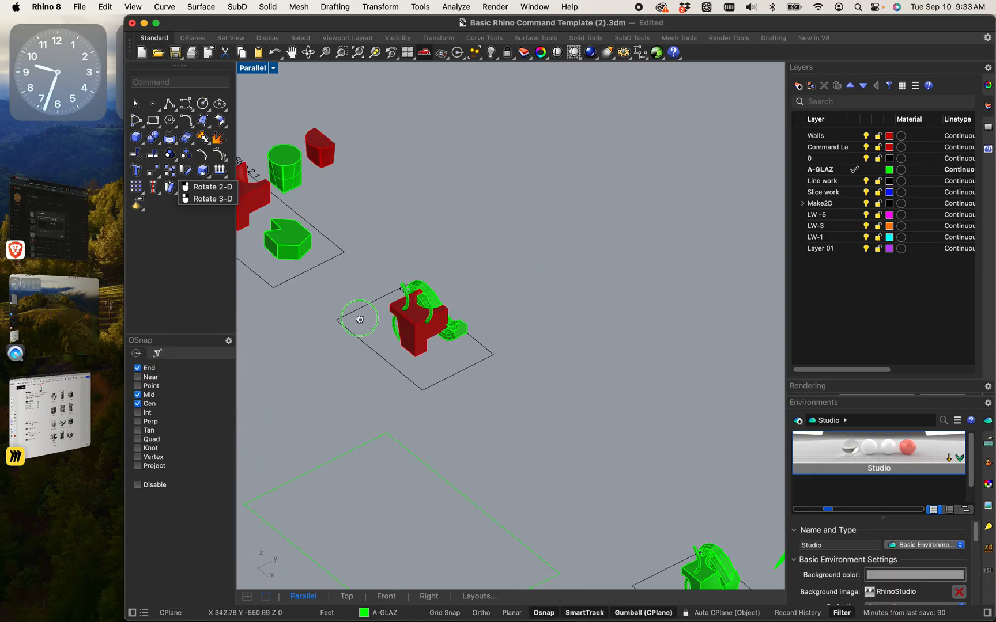
pyautogui.keyDown('shift'); pyautogui.moveTo(355, 320); pyautogui.dragTo(533, 327, button='right'); pyautogui.keyUp('shift')
pyautogui.scroll(-5, 533, 327)
pyautogui.moveTo(472, 355)
pyautogui.mouseDown(button='right')
pyautogui.moveTo(374, 296)
pyautogui.moveTo(484, 291)
pyautogui.mouseUp(button='right')
pyautogui.scroll(-3, 465, 310)
pyautogui.scroll(4, 549, 356)
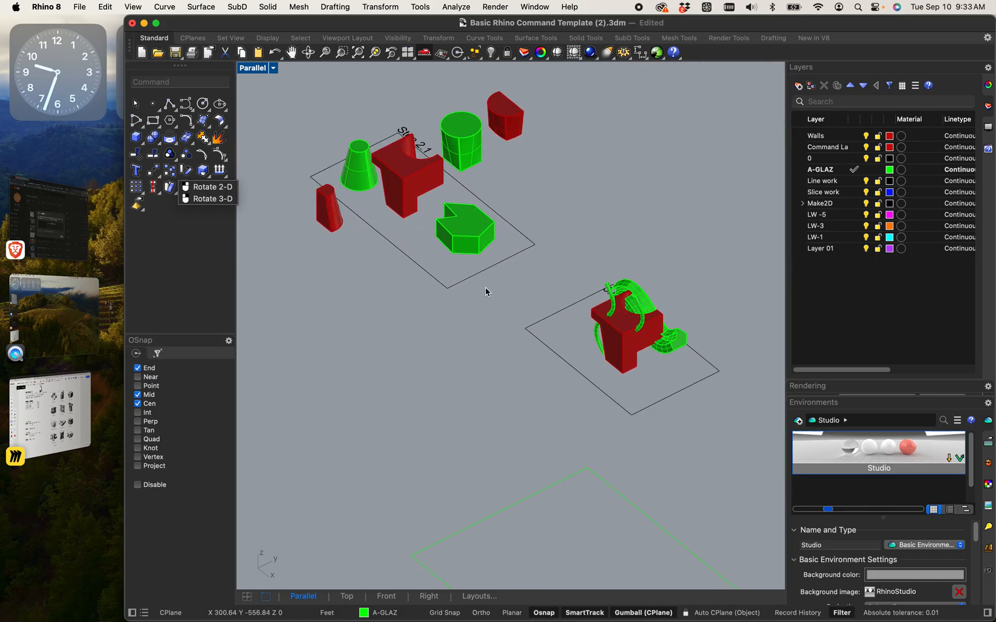
pyautogui.scroll(4, 484, 291)
pyautogui.moveTo(540, 344); pyautogui.dragTo(452, 368, button='right')
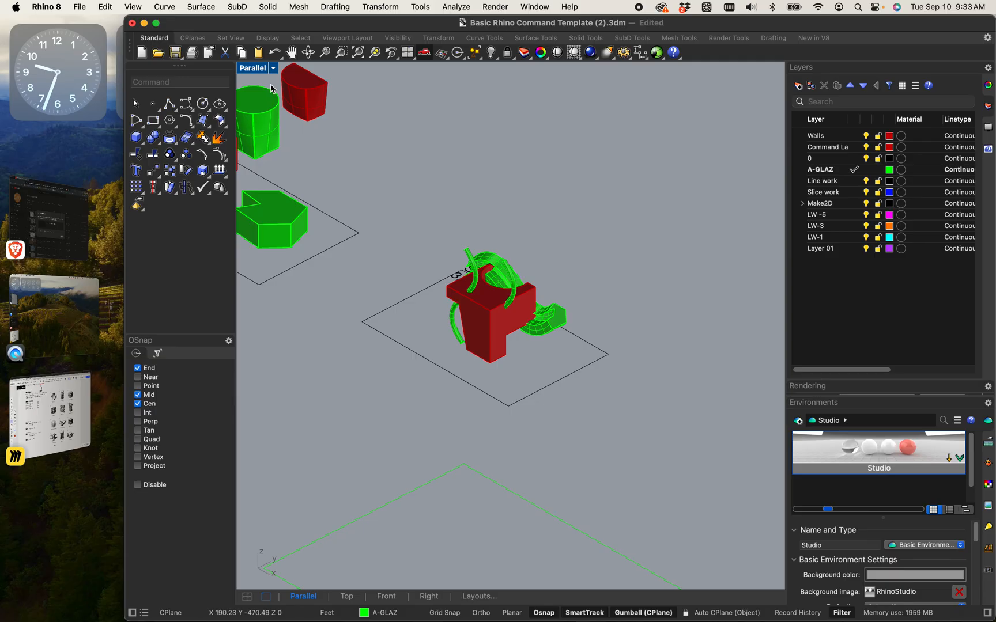
# Set the Parallel viewport to the NW isometric view.
pyautogui.click(273, 68)
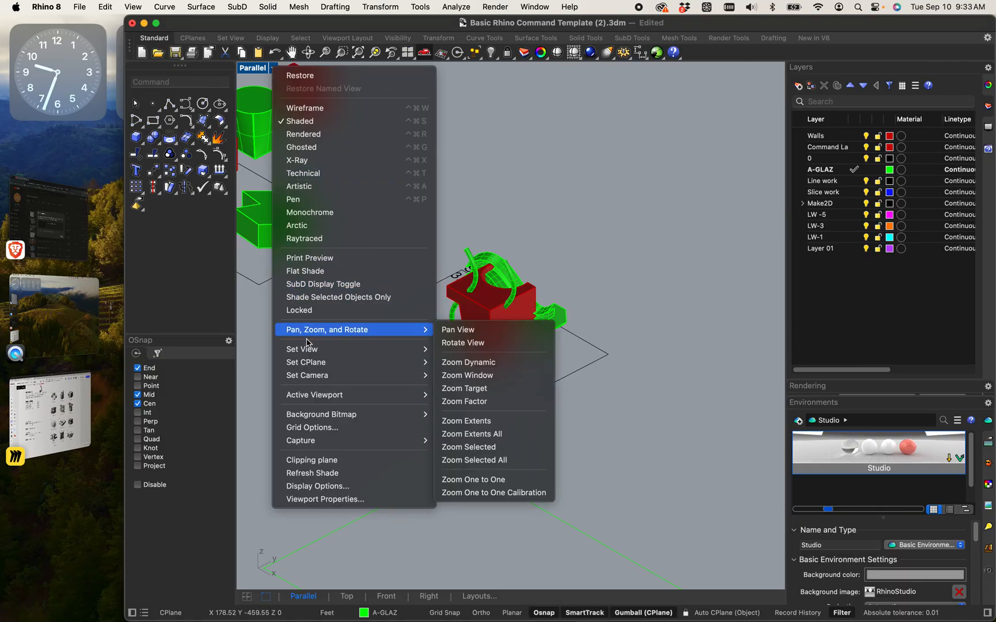
pyautogui.moveTo(307, 348)
pyautogui.moveTo(490, 473)
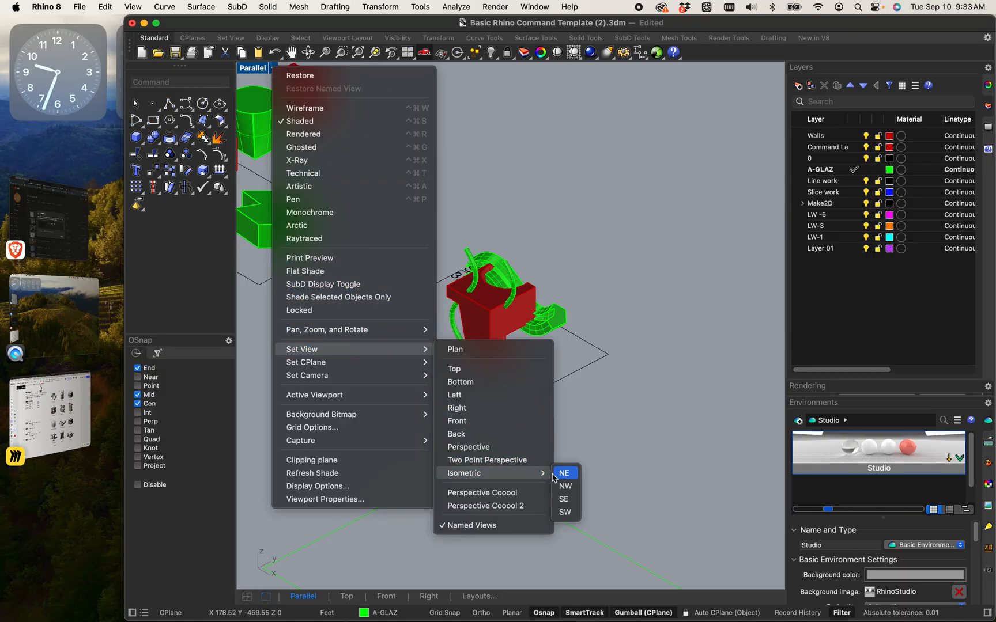
pyautogui.click(566, 487)
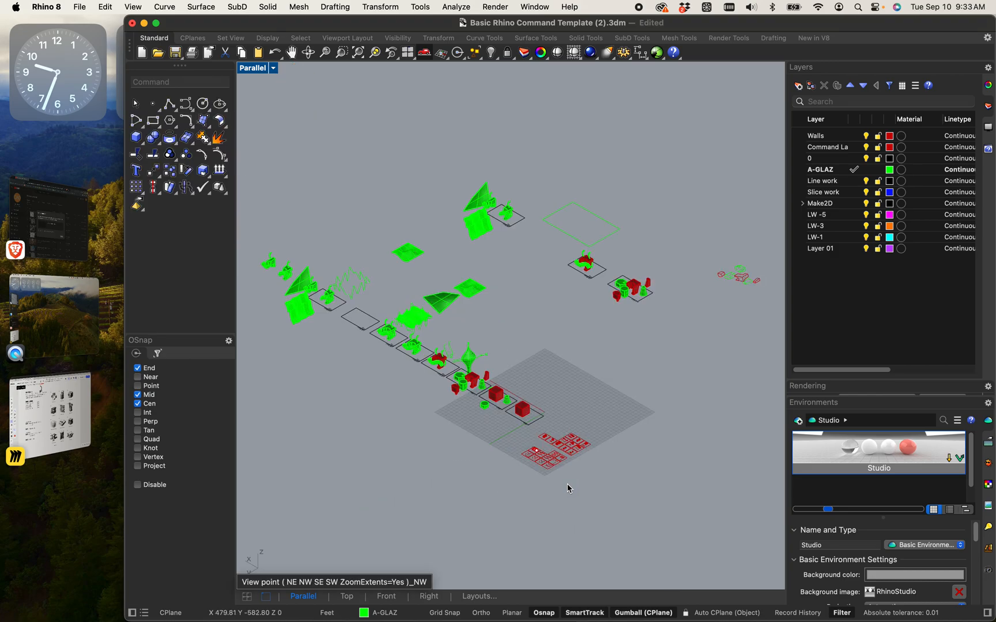
# Create a Make2D drawing of the copied Step 3.0 red box and green pipes, without frame and labels, keeping source layers, hidden lines and grouped output.
pyautogui.scroll(10, 285, 285)
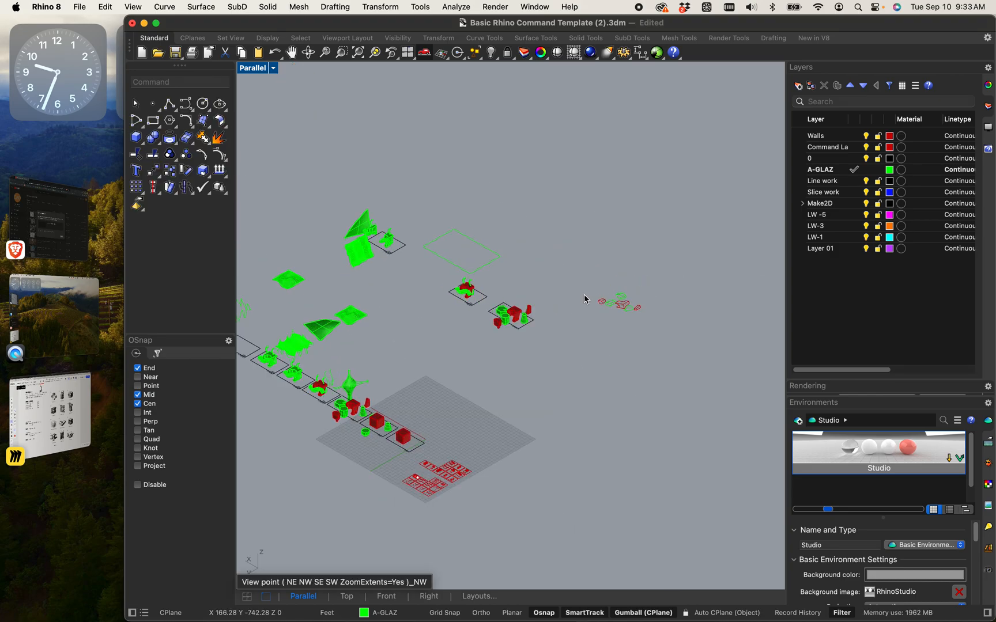
pyautogui.moveTo(371, 252); pyautogui.dragTo(472, 306, button='right')
pyautogui.moveTo(580, 462); pyautogui.dragTo(268, 179)
pyautogui.moveTo(551, 475); pyautogui.dragTo(465, 421)
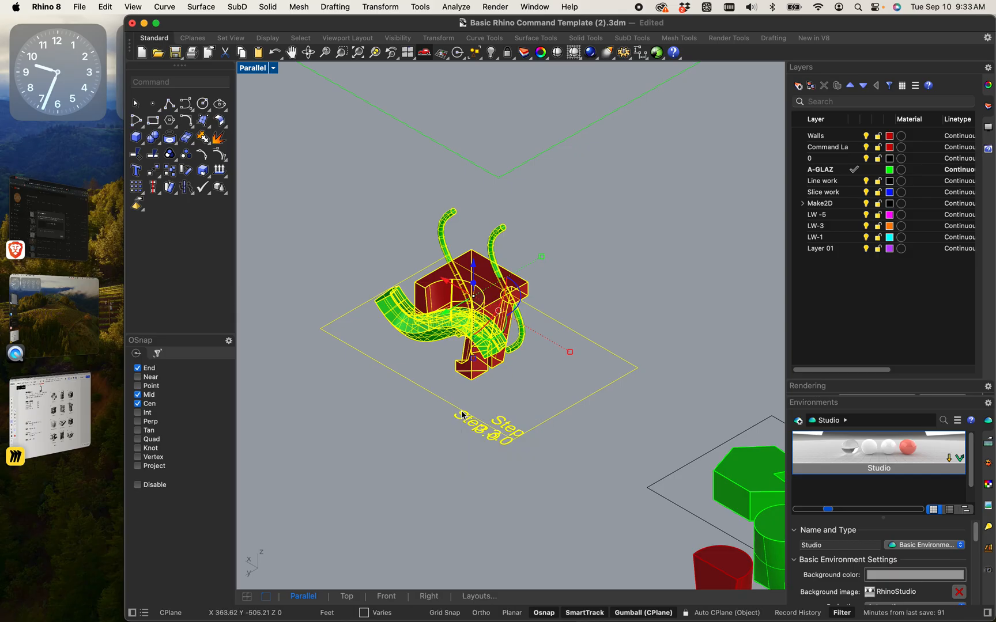
pyautogui.keyDown('super'); pyautogui.moveTo(546, 474); pyautogui.dragTo(427, 405); pyautogui.keyUp('super')
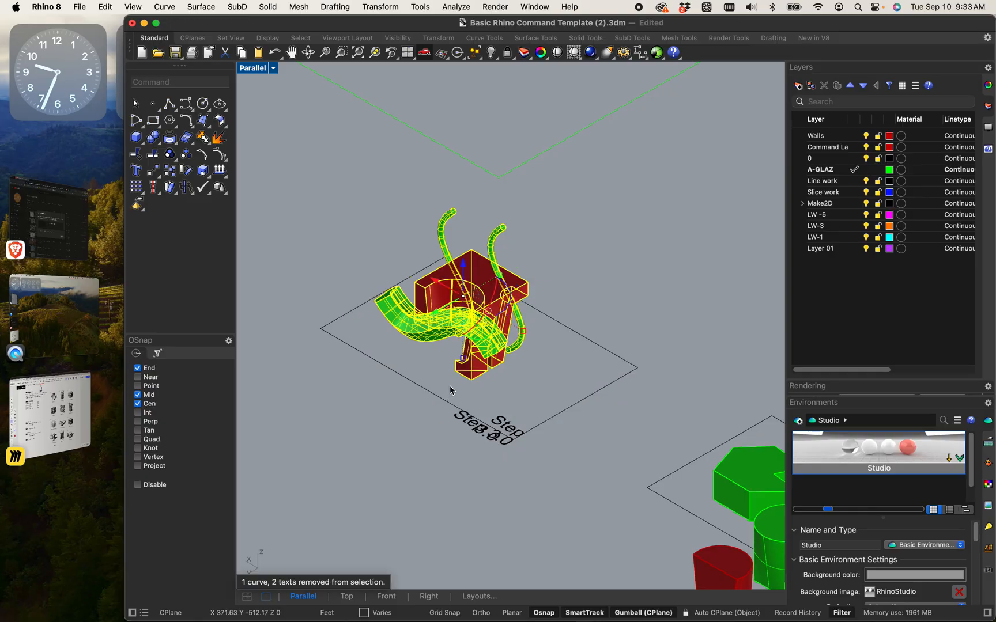
pyautogui.write('make')
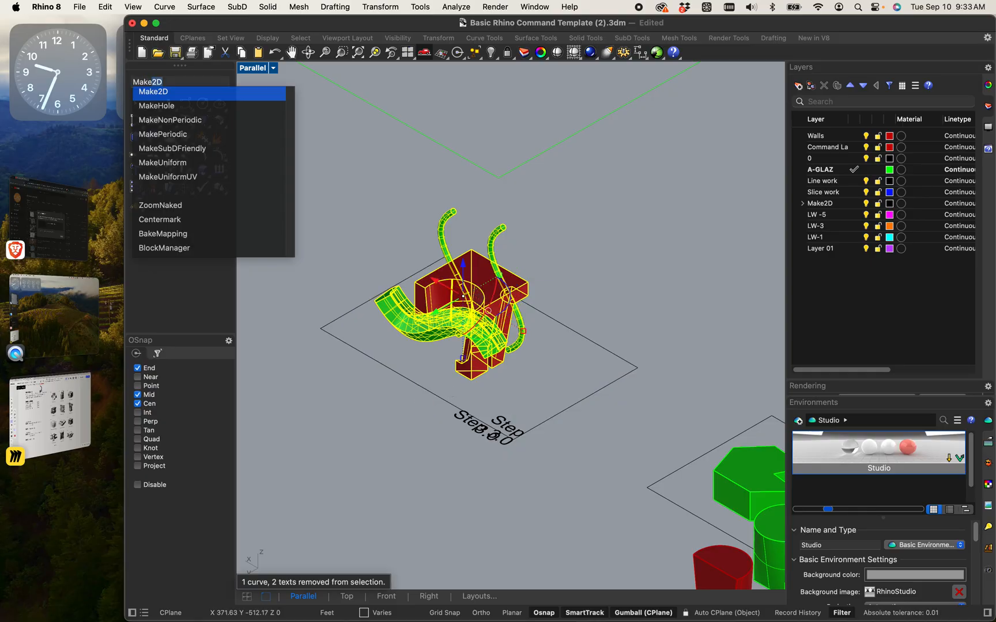
pyautogui.press('Escape')
pyautogui.write('make2d')
pyautogui.press('Return')
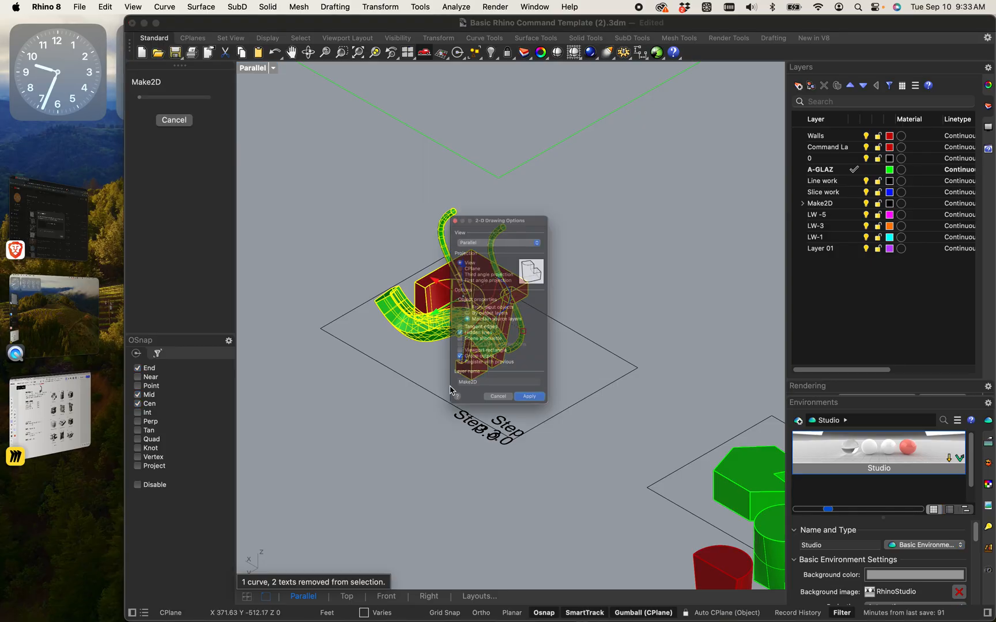
pyautogui.click(530, 450)
# Move the Step 3.0 Make2D linework from the origin grid to the open area beside the Step 2.1 linework.
pyautogui.scroll(-3, 512, 358)
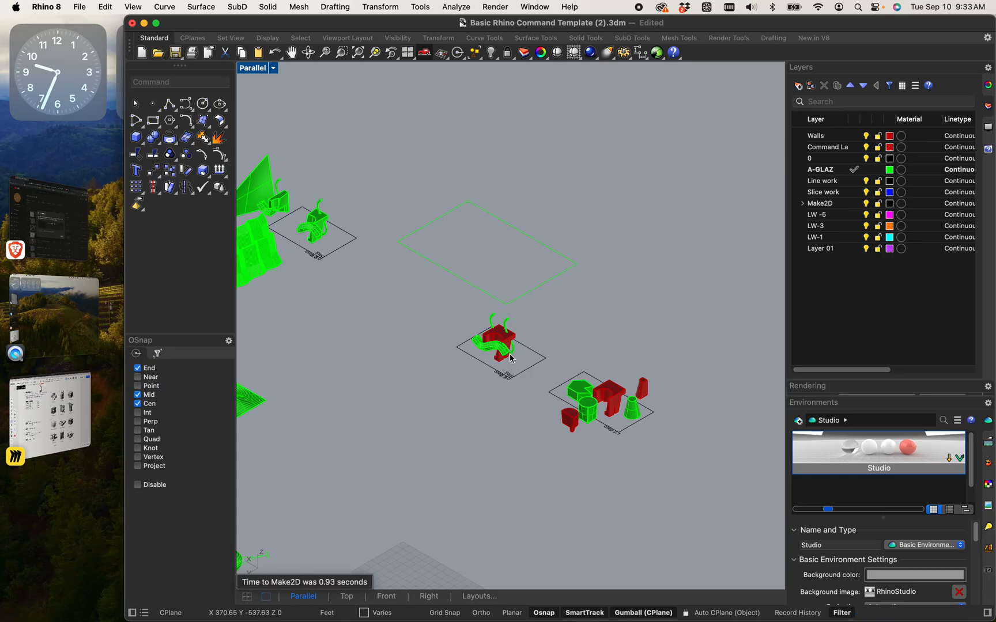
pyautogui.click(512, 359)
pyautogui.scroll(-2, 506, 415)
pyautogui.scroll(6, 506, 415)
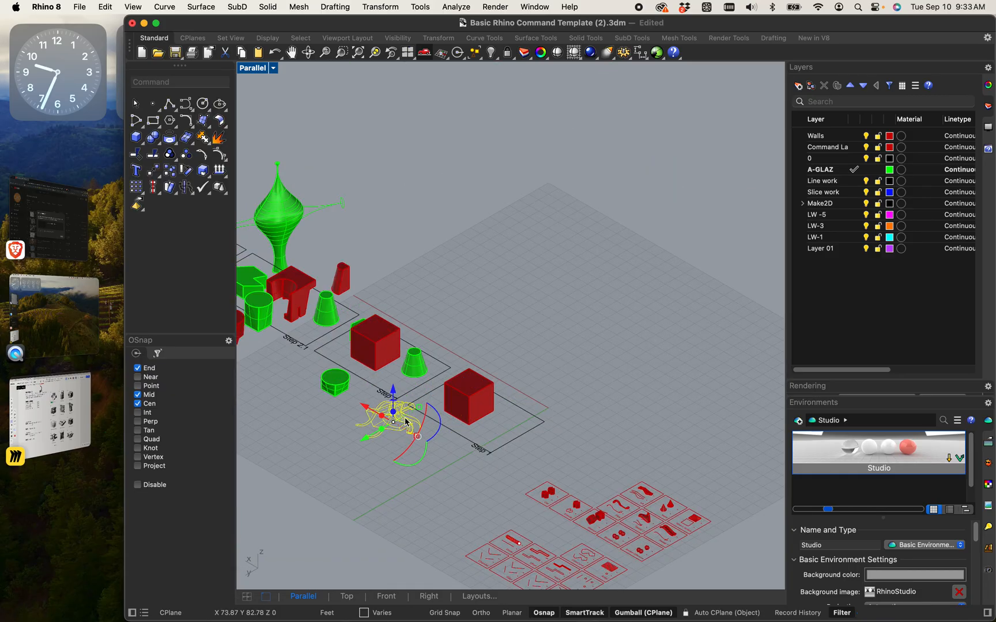
pyautogui.scroll(3, 406, 421)
pyautogui.moveTo(406, 418); pyautogui.dragTo(582, 408)
pyautogui.scroll(-4, 481, 357)
pyautogui.scroll(-3, 481, 356)
pyautogui.scroll(8, 656, 269)
pyautogui.scroll(-5, 539, 298)
pyautogui.press('Escape')
# Delete the wavy open surface beside the copied all-green Step 3.0 split model.
pyautogui.scroll(2, 549, 370)
pyautogui.moveTo(548, 370)
pyautogui.mouseDown(button='right')
pyautogui.moveTo(391, 338)
pyautogui.moveTo(524, 438)
pyautogui.moveTo(494, 389)
pyautogui.moveTo(504, 424)
pyautogui.moveTo(538, 406)
pyautogui.moveTo(531, 411)
pyautogui.moveTo(559, 332)
pyautogui.mouseUp(button='right')
pyautogui.scroll(10, 503, 424)
pyautogui.click(558, 293)
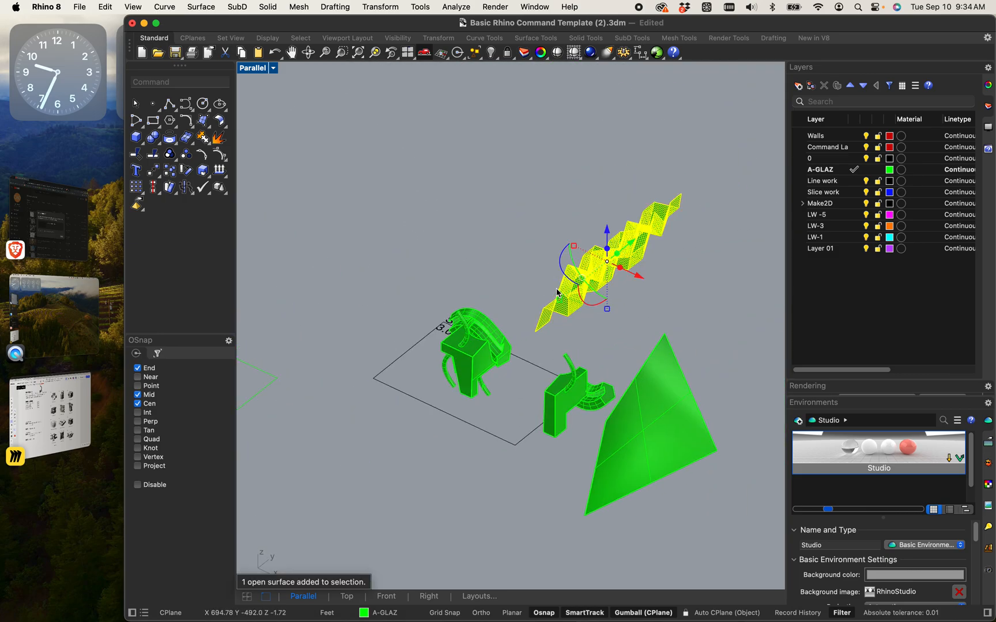
pyautogui.press('Delete')
# Move the slanted cutting solid between the two halves of the copied Step 3.0 split model.
pyautogui.click(647, 446)
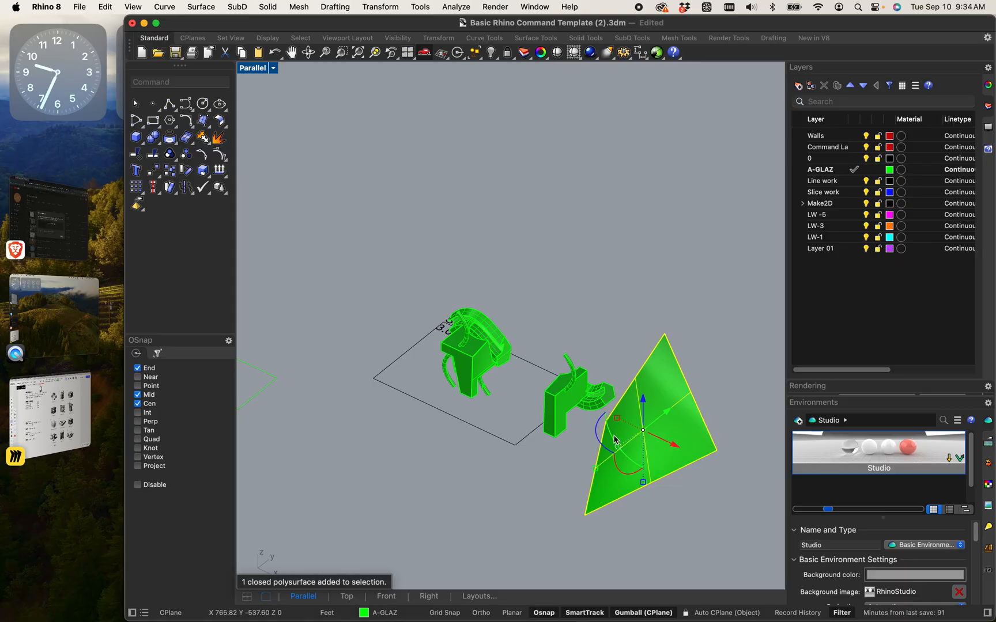
pyautogui.scroll(3, 679, 453)
pyautogui.moveTo(697, 441); pyautogui.dragTo(587, 384)
pyautogui.click(557, 444)
pyautogui.moveTo(580, 430); pyautogui.dragTo(562, 384, button='right')
pyautogui.moveTo(369, 309); pyautogui.dragTo(291, 238)
pyautogui.click(375, 53)
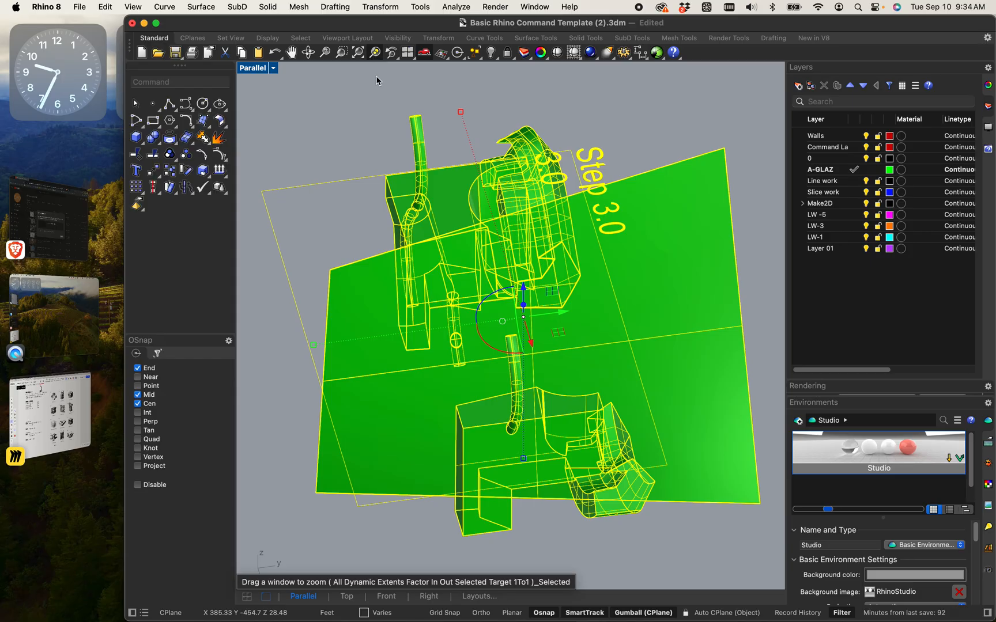
pyautogui.scroll(2, 498, 311)
pyautogui.moveTo(524, 324); pyautogui.dragTo(562, 309, button='right')
pyautogui.click(525, 157)
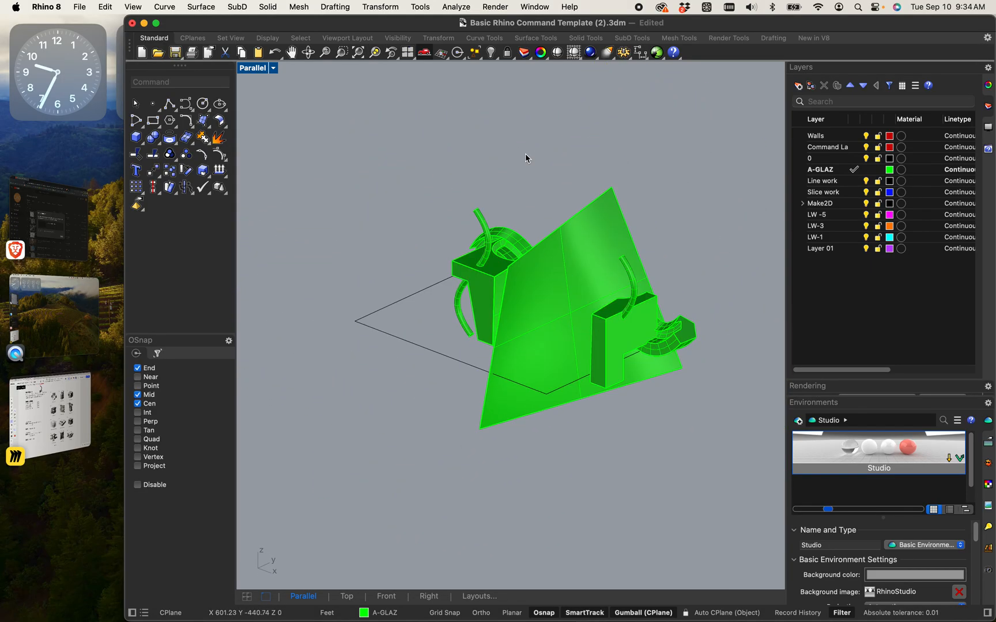
# Pull the outer half farther from the frame and shift the cutting solid slightly outward into the gap between the halves.
pyautogui.click(613, 330)
pyautogui.moveTo(671, 338); pyautogui.dragTo(752, 373)
pyautogui.click(571, 314)
pyautogui.moveTo(572, 316); pyautogui.dragTo(590, 321)
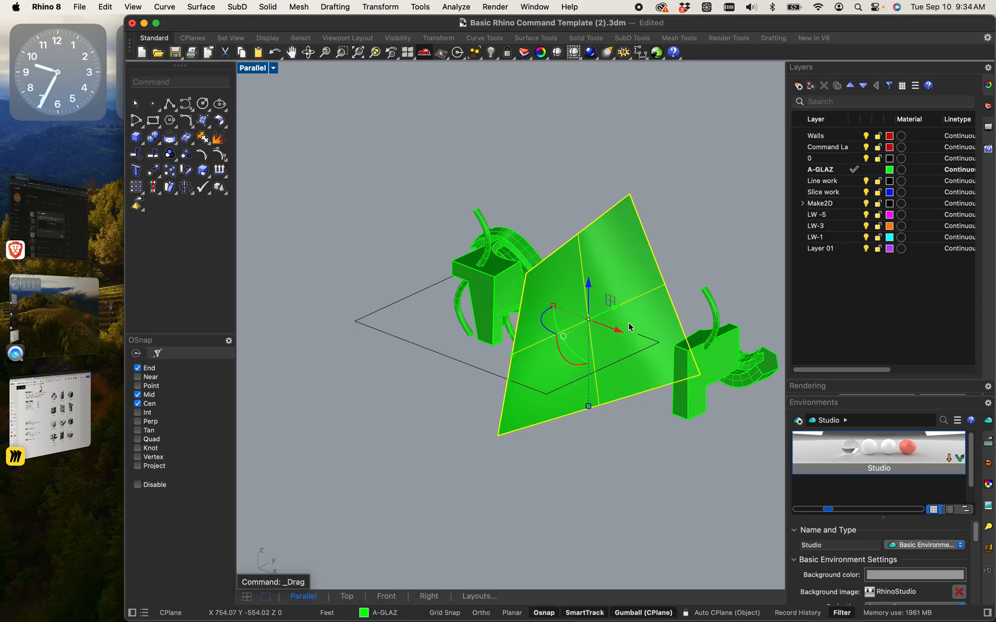
pyautogui.scroll(5, 509, 240)
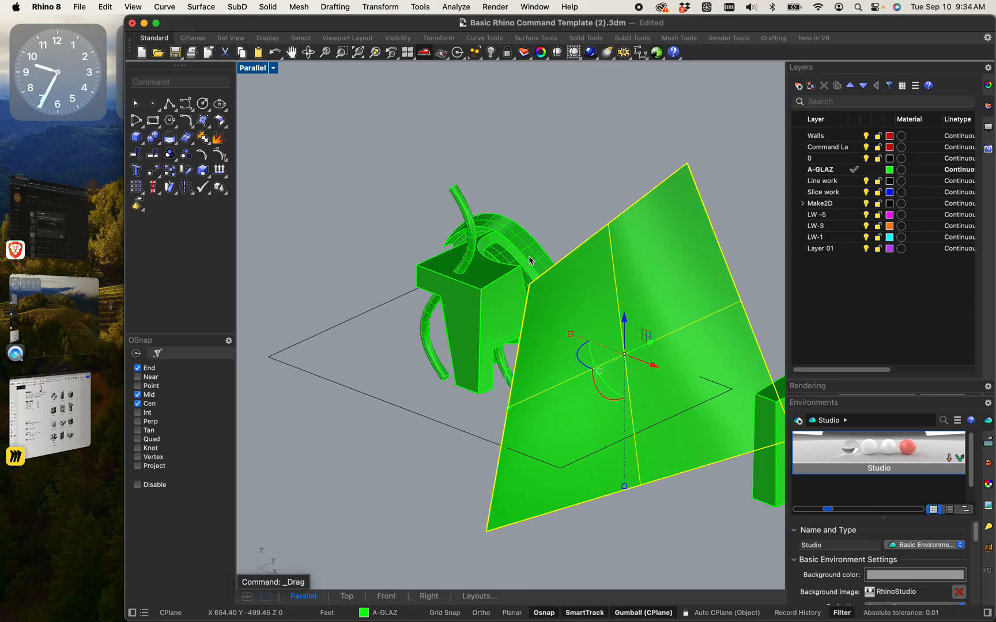
pyautogui.scroll(-5, 647, 329)
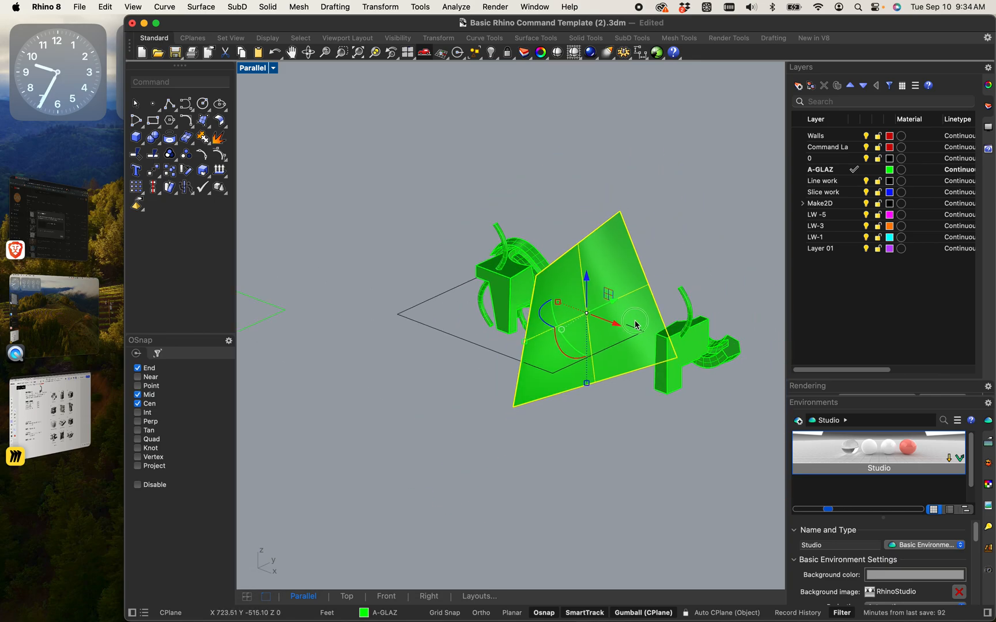
# Set the Parallel viewport to the SW isometric view.
pyautogui.click(416, 217)
pyautogui.moveTo(347, 164); pyautogui.dragTo(736, 469)
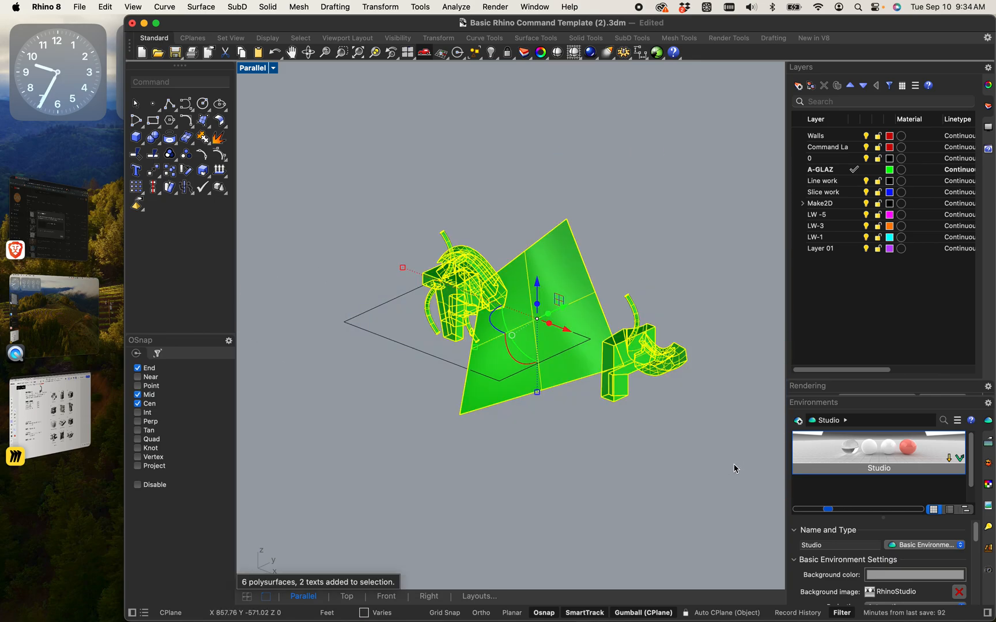
pyautogui.moveTo(366, 149); pyautogui.dragTo(342, 163, button='right')
pyautogui.click(661, 196)
pyautogui.click(234, 180)
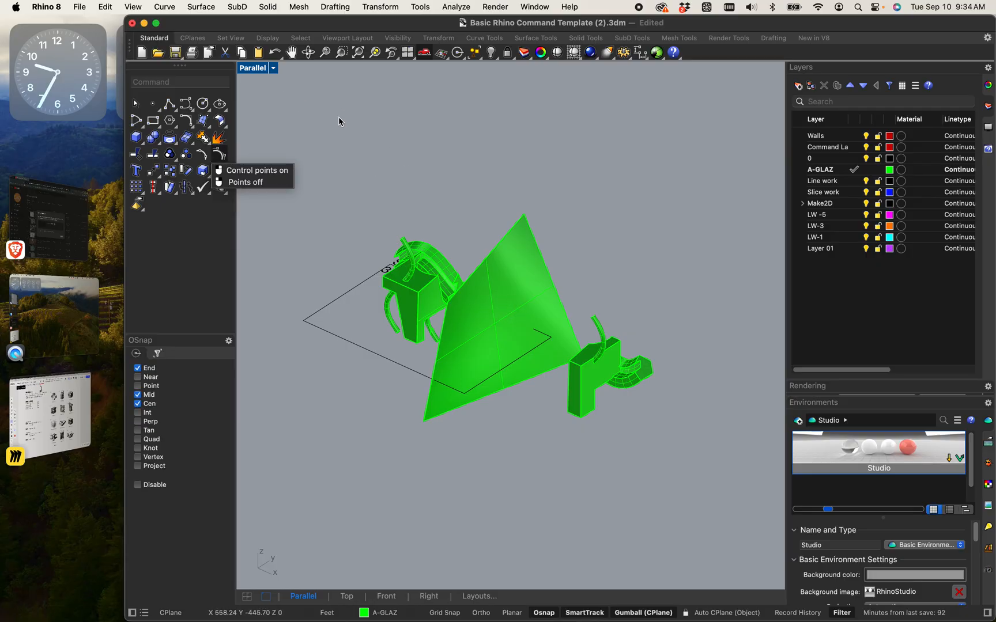
pyautogui.click(273, 68)
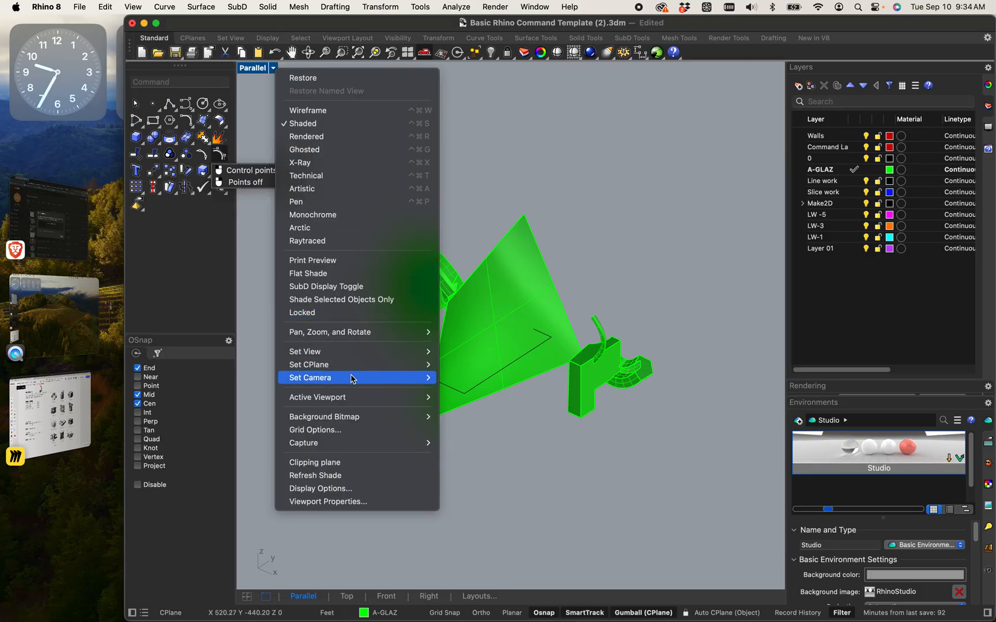
pyautogui.moveTo(375, 380)
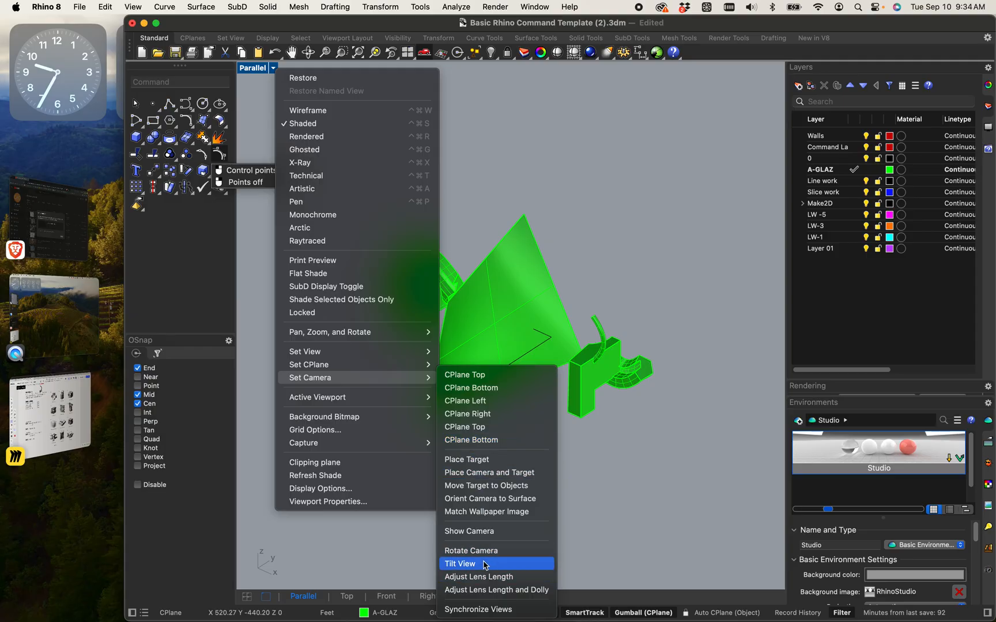
pyautogui.moveTo(387, 351)
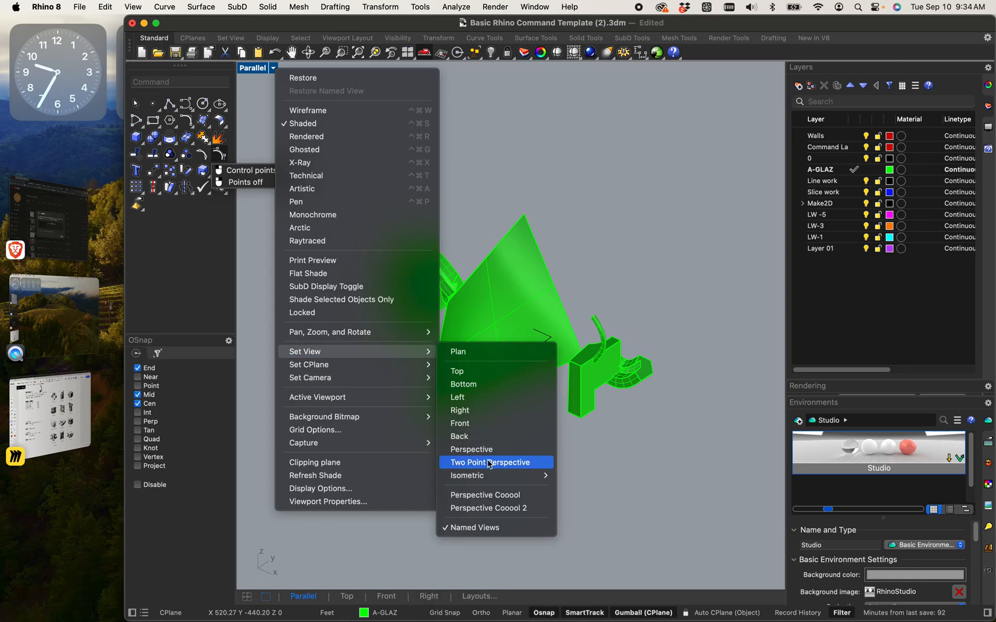
pyautogui.moveTo(490, 483)
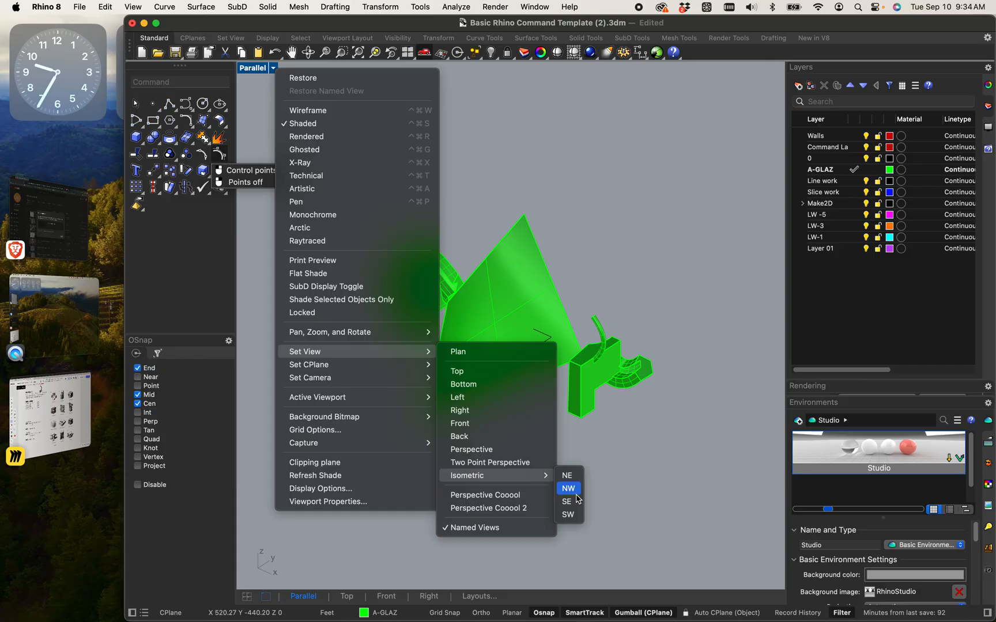
pyautogui.click(569, 514)
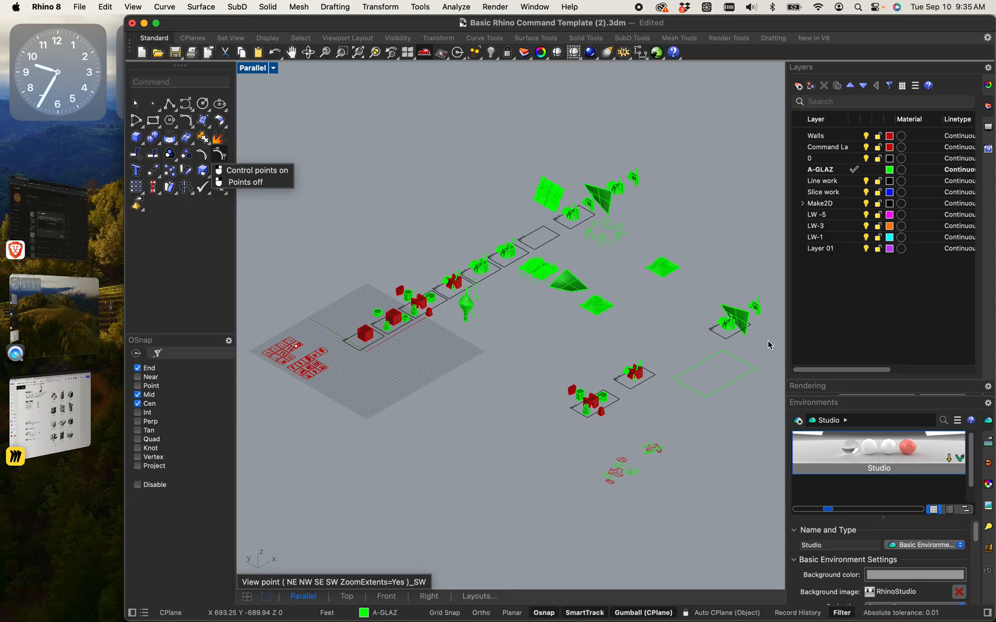
# Move the outer half of the split model closer to the cutting solid.
pyautogui.scroll(6, 752, 323)
pyautogui.scroll(-6, 747, 330)
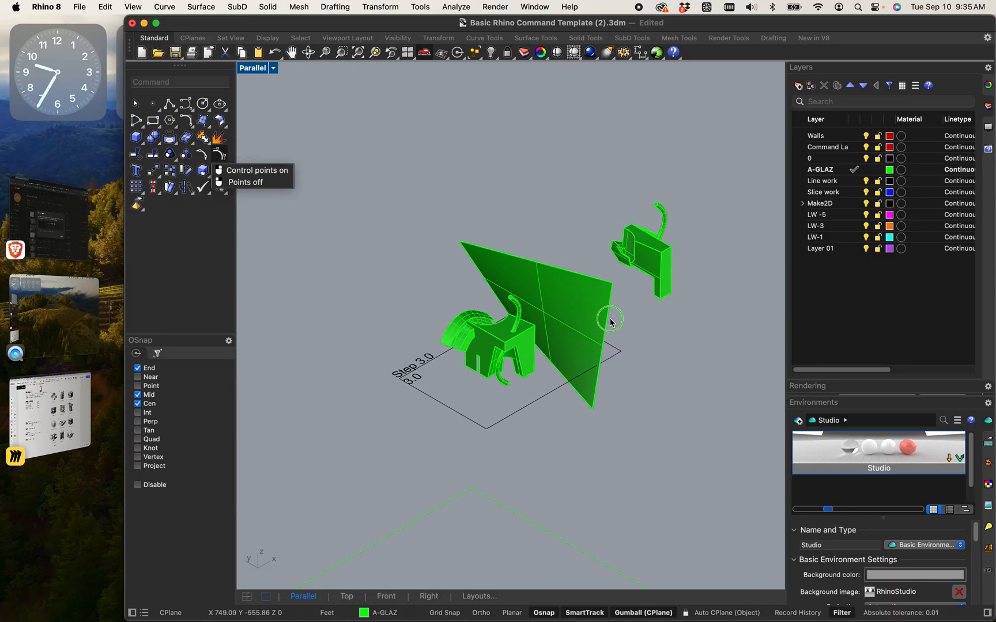
pyautogui.click(645, 267)
pyautogui.moveTo(669, 210); pyautogui.dragTo(638, 239)
pyautogui.click(587, 181)
# Create a Make2D drawing of the split model and cutting solid, excluding the Step 3.0 frame and labels.
pyautogui.scroll(-4, 634, 332)
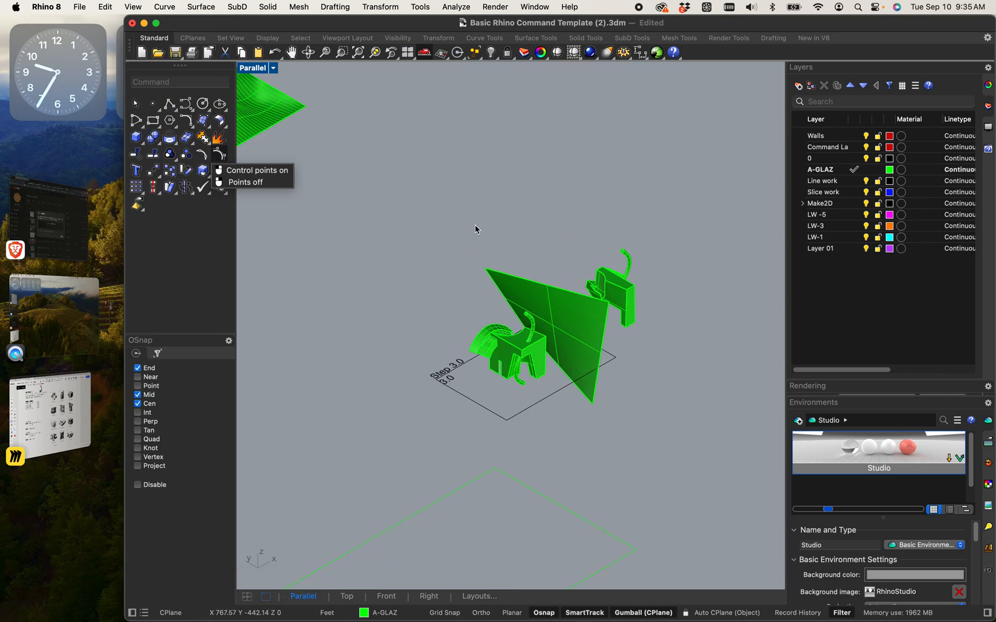
pyautogui.moveTo(387, 149); pyautogui.dragTo(709, 461)
pyautogui.scroll(5, 464, 396)
pyautogui.keyDown('super'); pyautogui.moveTo(471, 410); pyautogui.dragTo(390, 277); pyautogui.keyUp('super')
pyautogui.scroll(-3, 478, 332)
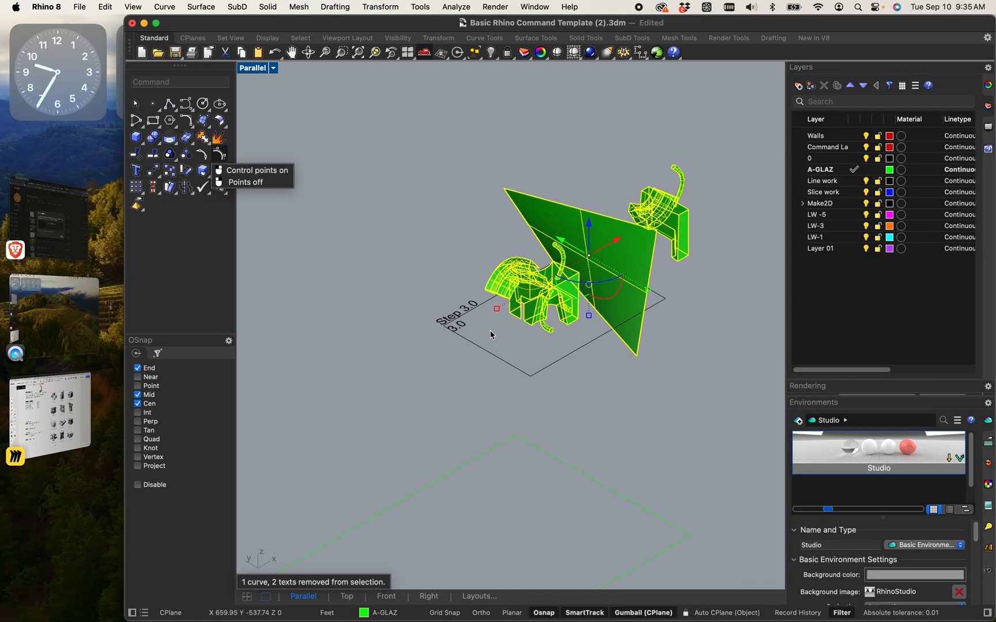
pyautogui.write('Make2D')
pyautogui.press('Return')
pyautogui.click(562, 454)
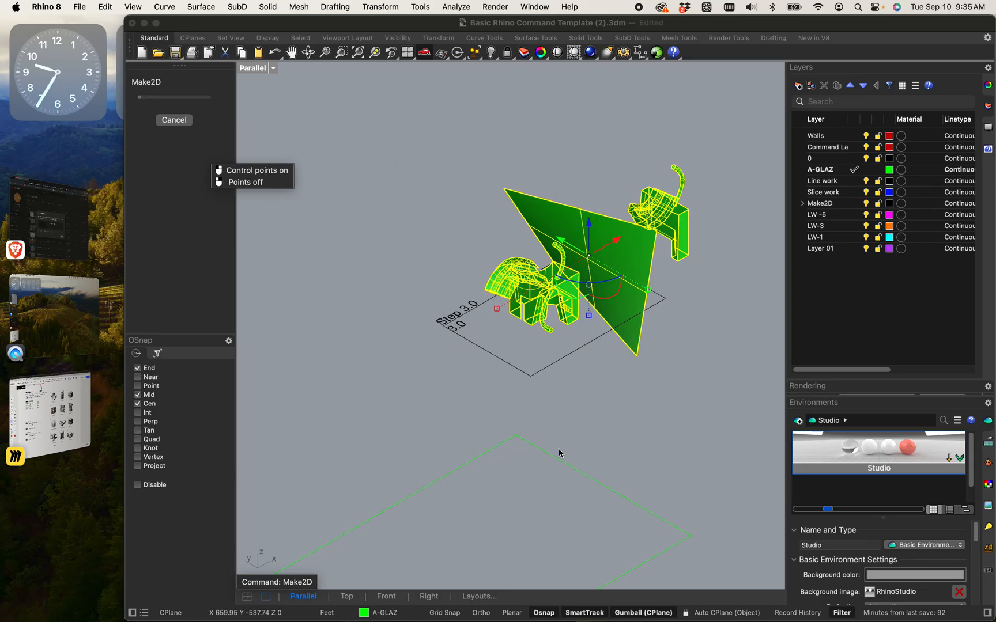
# Move the split model's Make2D linework from the origin grid to the open area beside the other two linework drawings.
pyautogui.scroll(-6, 549, 392)
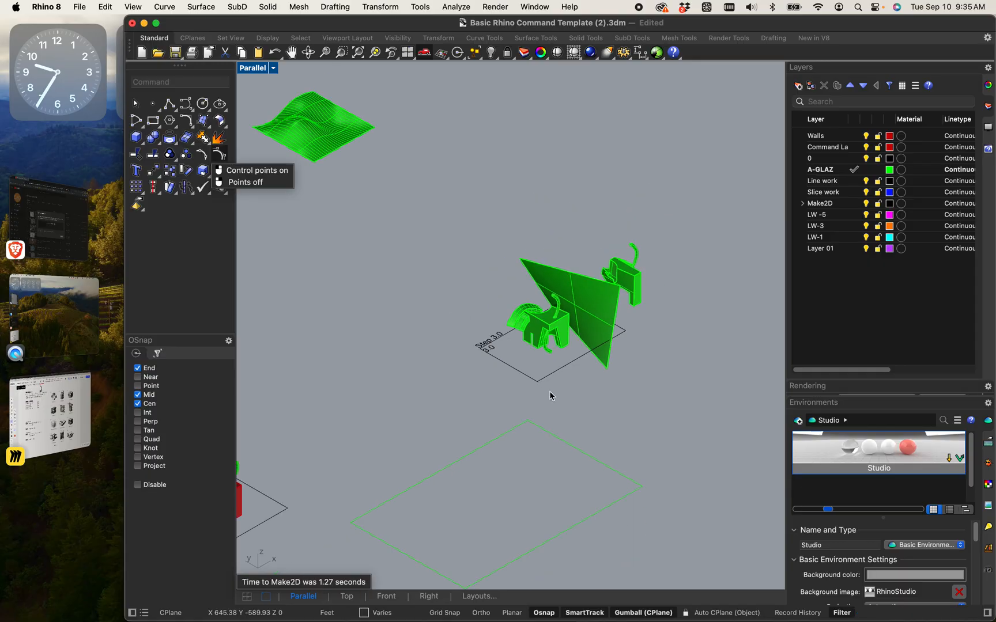
pyautogui.keyDown('shift'); pyautogui.moveTo(421, 433); pyautogui.dragTo(619, 299, button='right'); pyautogui.keyUp('shift')
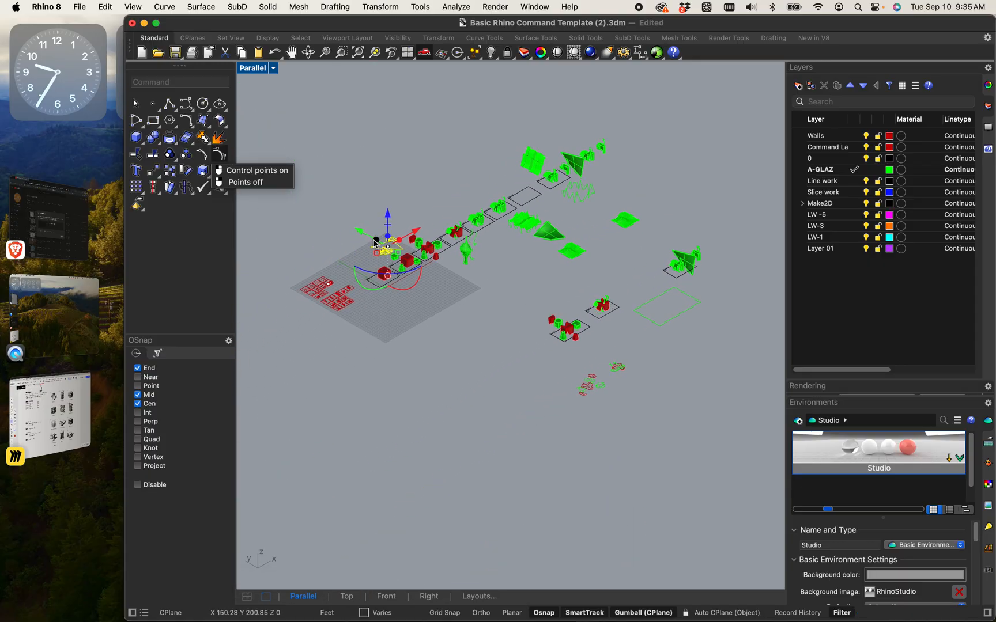
pyautogui.scroll(10, 373, 238)
pyautogui.moveTo(410, 276); pyautogui.dragTo(460, 225)
pyautogui.scroll(-10, 508, 300)
pyautogui.scroll(8, 705, 380)
pyautogui.scroll(6, 509, 236)
pyautogui.click(535, 380)
pyautogui.scroll(-5, 535, 380)
# Maximize the Top viewport and frame the three Make2D drawings in it.
pyautogui.keyDown('shift'); pyautogui.moveTo(592, 387); pyautogui.dragTo(558, 513, button='right'); pyautogui.keyUp('shift')
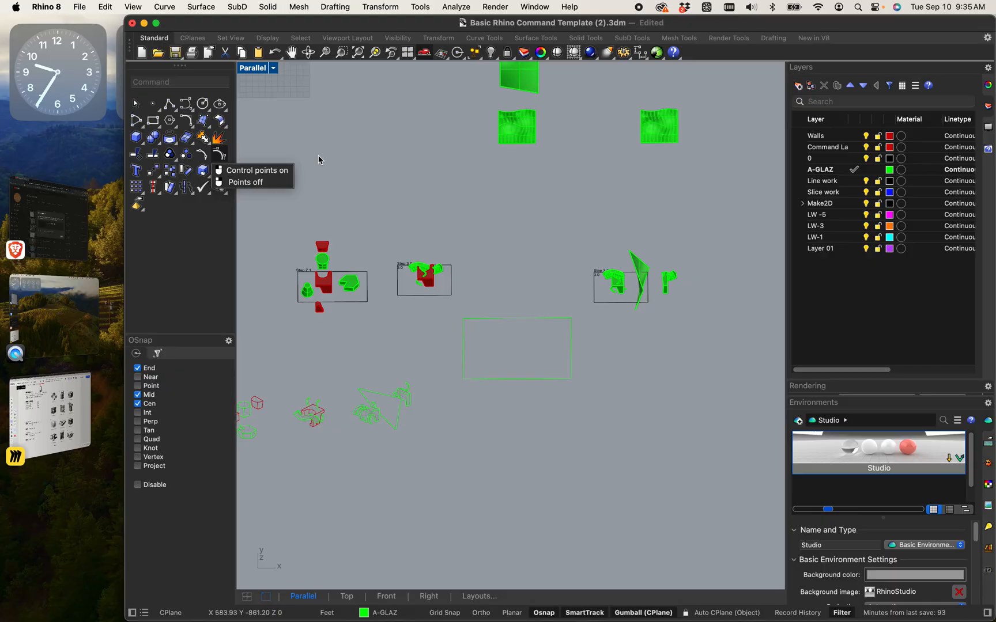
pyautogui.doubleClick(254, 69)
pyautogui.scroll(-4, 363, 208)
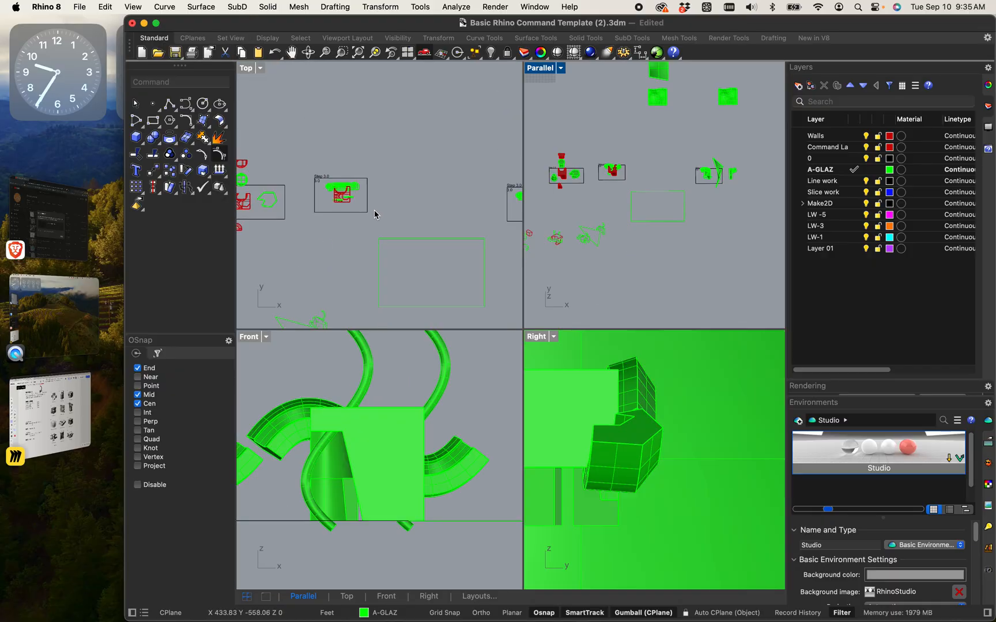
pyautogui.doubleClick(248, 68)
pyautogui.scroll(-7, 341, 315)
pyautogui.scroll(9, 314, 501)
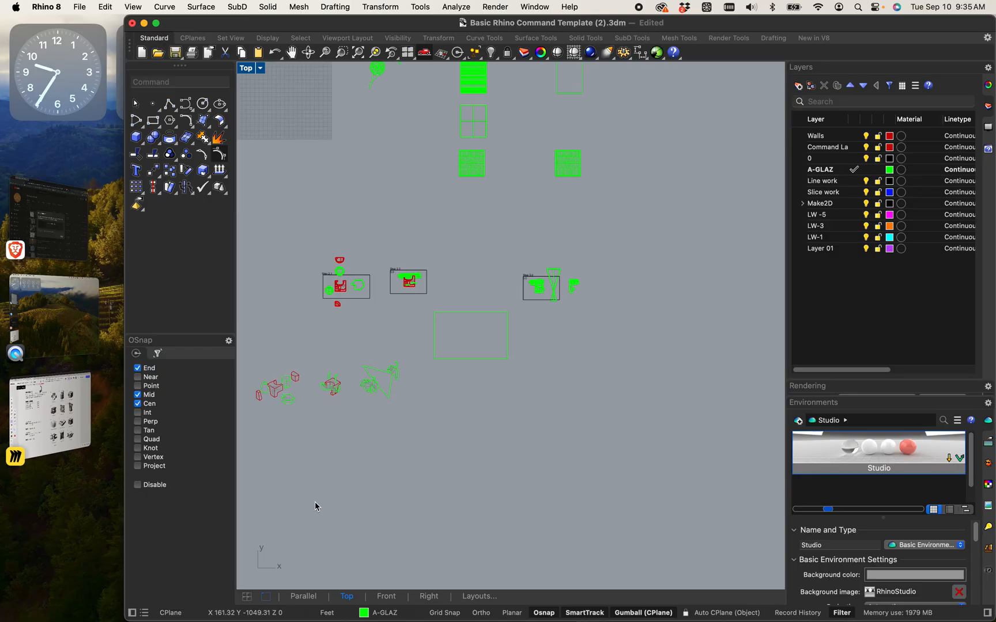
pyautogui.scroll(-6, 373, 494)
pyautogui.scroll(5, 317, 366)
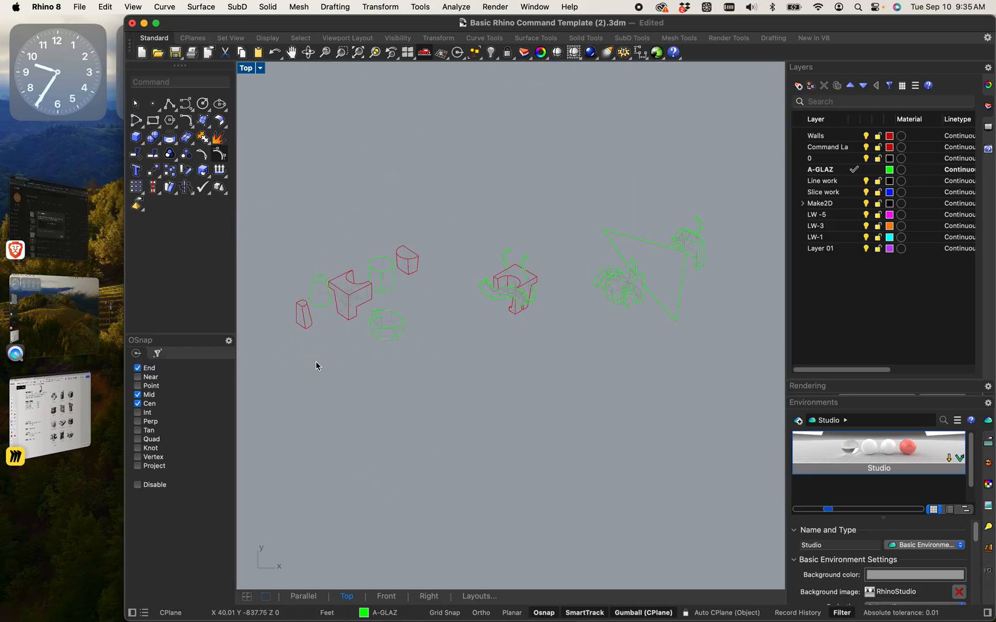
# Move the Step 2.1 Make2D linework into the upper-left area of the green composition rectangle.
pyautogui.moveTo(439, 361); pyautogui.dragTo(266, 201)
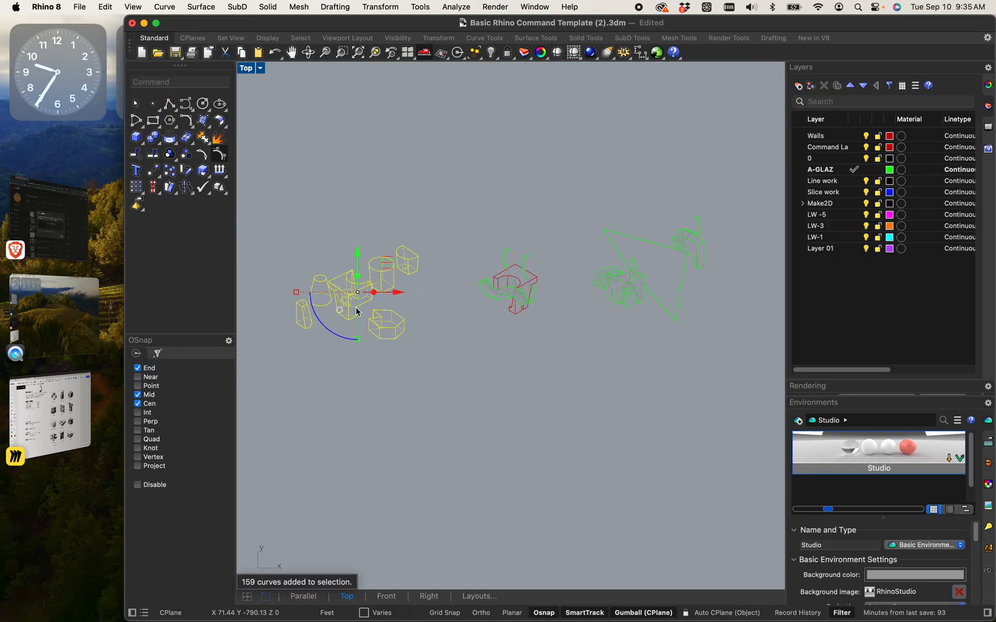
pyautogui.keyDown('shift'); pyautogui.moveTo(357, 339); pyautogui.dragTo(511, 262); pyautogui.keyUp('shift')
pyautogui.scroll(-8, 440, 255)
pyautogui.scroll(8, 586, 191)
pyautogui.scroll(6, 324, 322)
pyautogui.click(625, 411)
# Try to move the Make2D linework of the red solid with curved pipes toward the composition rectangle, and undo the resulting geometry.
pyautogui.scroll(-10, 625, 411)
pyautogui.moveTo(623, 431); pyautogui.dragTo(658, 291, button='right')
pyautogui.scroll(4, 288, 351)
pyautogui.moveTo(306, 341); pyautogui.dragTo(445, 482)
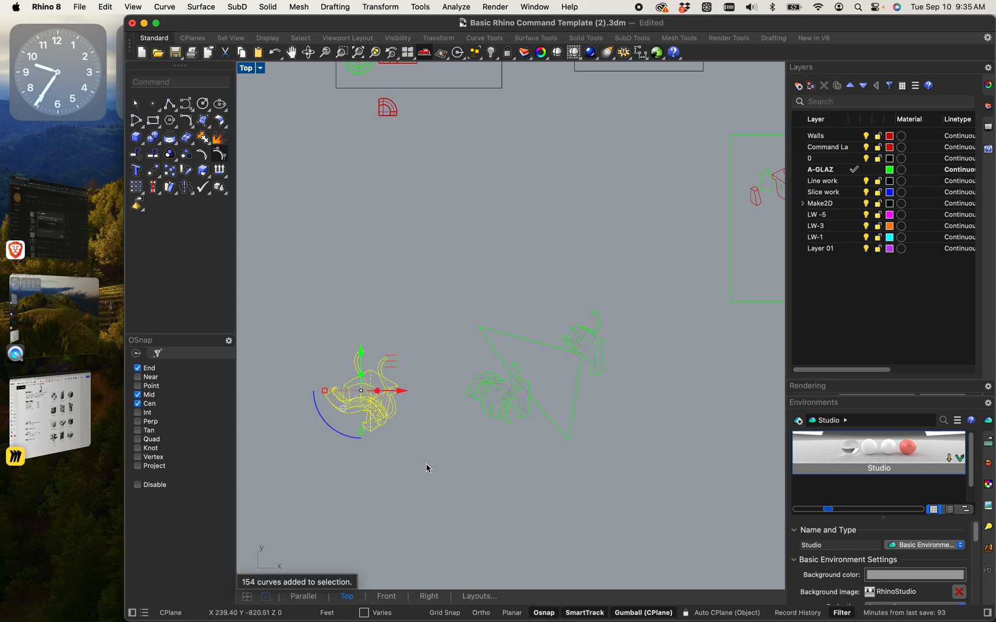
pyautogui.moveTo(367, 390); pyautogui.dragTo(487, 331)
pyautogui.scroll(-5, 491, 325)
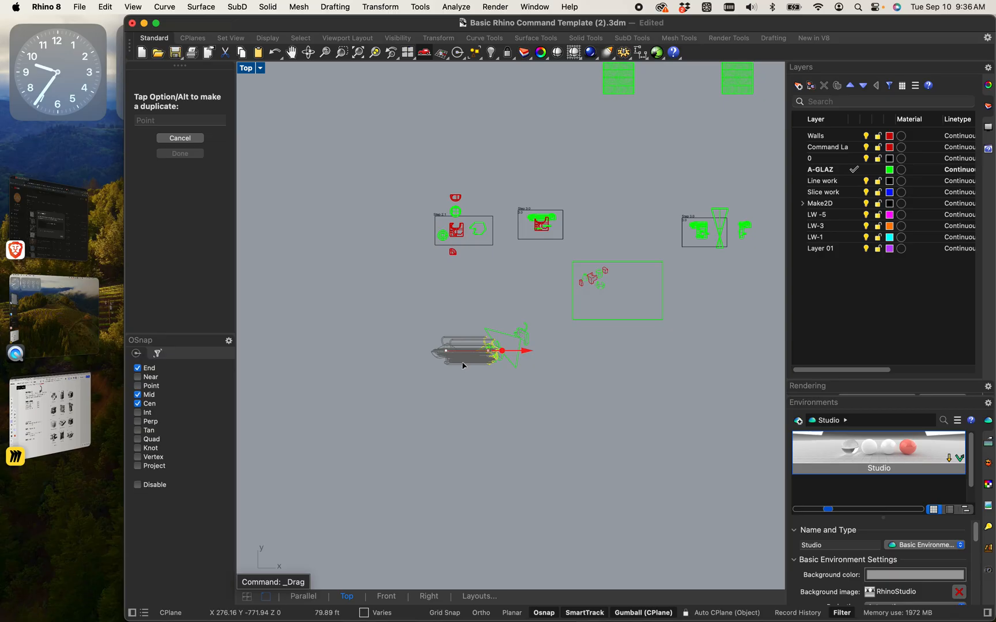
pyautogui.moveTo(462, 363); pyautogui.dragTo(462, 363)
pyautogui.scroll(12, 462, 362)
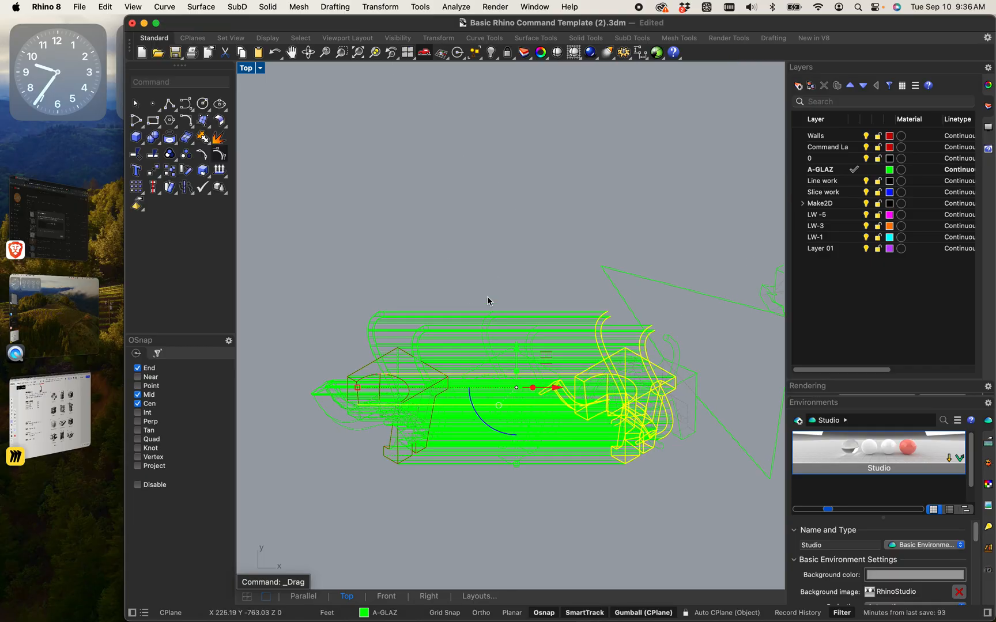
pyautogui.press('super+z')
# Move the Make2D linework of the red solid with curved pipes into the lower-left area of the green composition rectangle.
pyautogui.moveTo(318, 278); pyautogui.dragTo(493, 495)
pyautogui.moveTo(383, 363); pyautogui.dragTo(638, 526)
pyautogui.scroll(-5, 489, 282)
pyautogui.scroll(5, 716, 211)
pyautogui.scroll(3, 404, 311)
pyautogui.press('Escape')
pyautogui.scroll(-5, 544, 291)
pyautogui.scroll(3, 538, 350)
pyautogui.scroll(4, 405, 327)
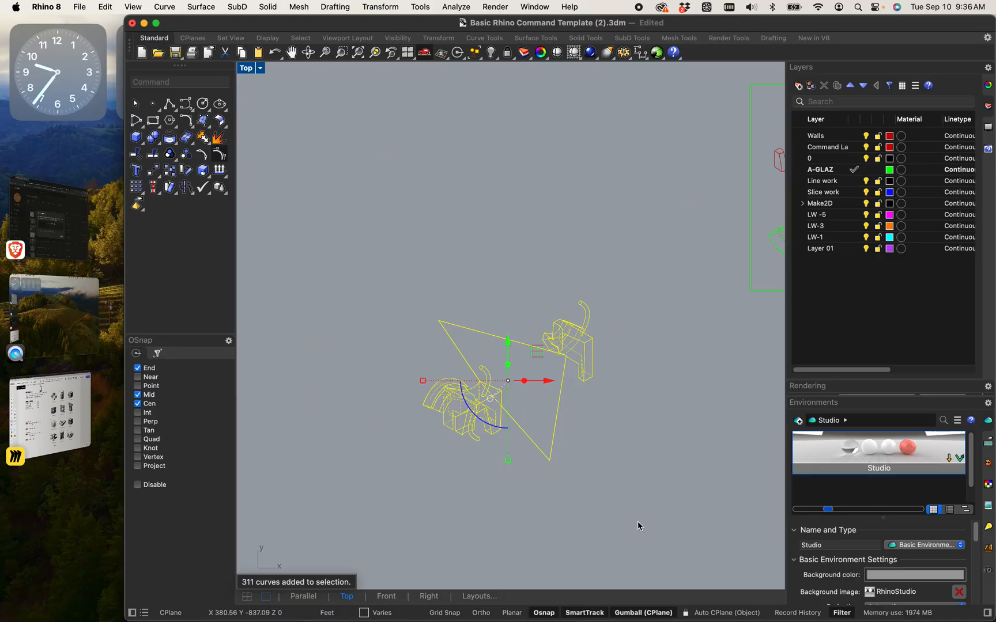
# Move the split model's Make2D linework, including the triangular cutting outline, into the right part of the green composition rectangle.
pyautogui.moveTo(507, 461); pyautogui.dragTo(690, 310)
pyautogui.scroll(-3, 536, 396)
pyautogui.scroll(3, 662, 327)
pyautogui.scroll(-2, 663, 318)
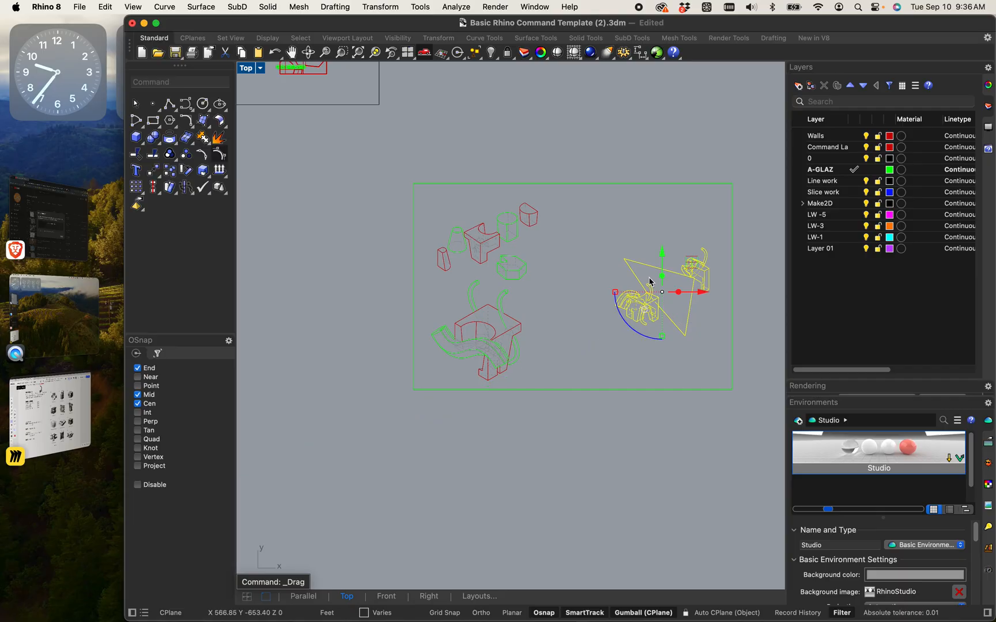
pyautogui.scroll(2, 666, 221)
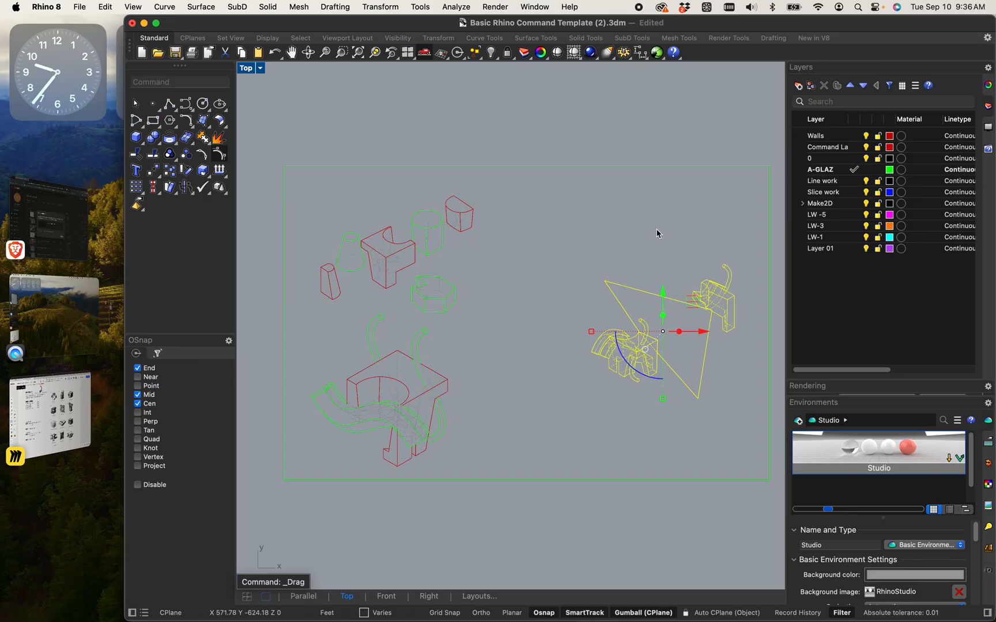
pyautogui.press('Escape')
# Scale up the split model's linework and shift it slightly so it fits inside the right half of the composition rectangle.
pyautogui.moveTo(685, 260); pyautogui.dragTo(597, 215, button='right')
pyautogui.moveTo(467, 198); pyautogui.dragTo(659, 402)
pyautogui.moveTo(505, 286); pyautogui.dragTo(455, 298)
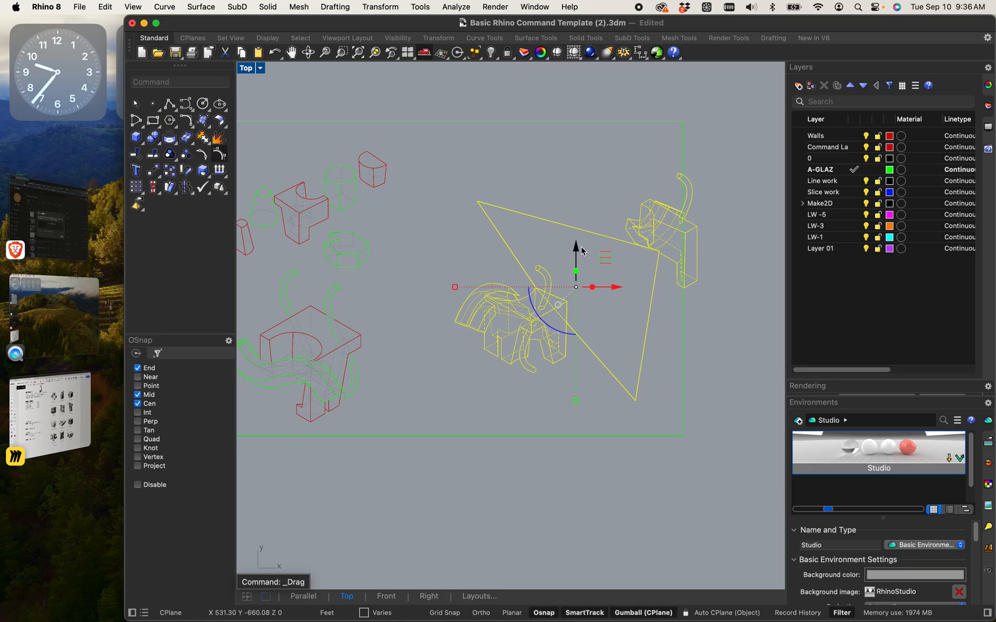
pyautogui.moveTo(592, 234); pyautogui.dragTo(553, 222)
pyautogui.click(729, 291)
pyautogui.scroll(-5, 730, 306)
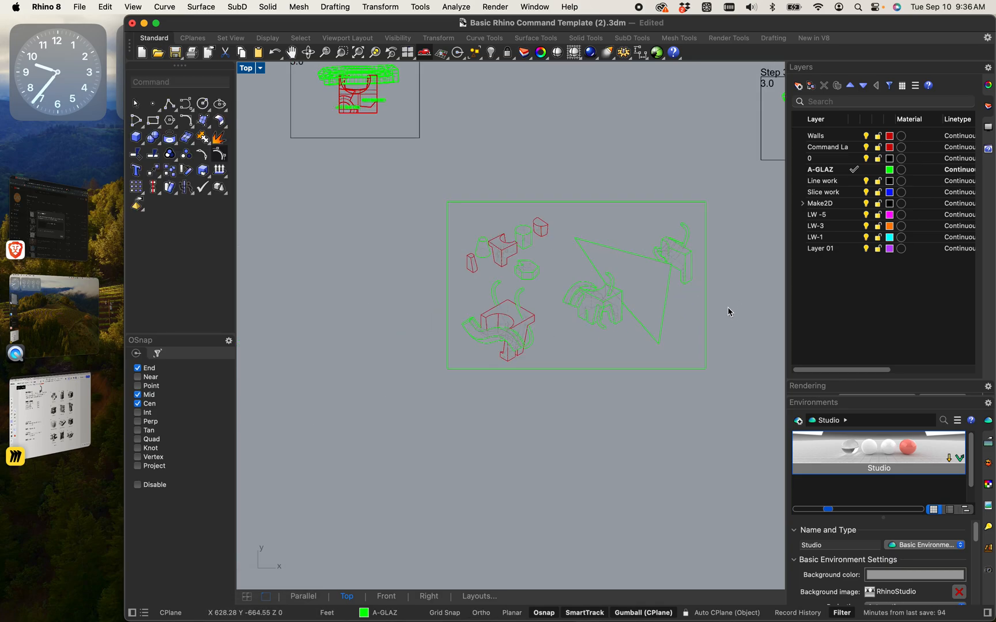
# Scale down the lower-left linework of the red solid with curved pipes slightly to balance it within the composition rectangle.
pyautogui.hscroll(3, 663, 326)
pyautogui.scroll(4, 407, 279)
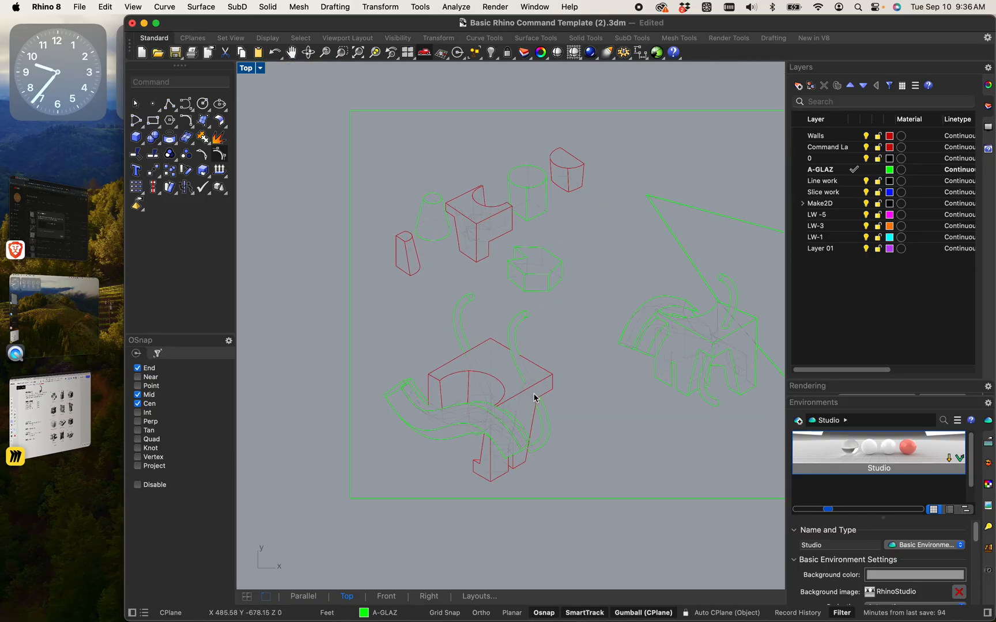
pyautogui.moveTo(570, 466); pyautogui.dragTo(380, 301)
pyautogui.moveTo(469, 478); pyautogui.dragTo(470, 473)
pyautogui.click(589, 422)
pyautogui.scroll(-5, 589, 422)
pyautogui.scroll(5, 638, 343)
pyautogui.moveTo(604, 349); pyautogui.dragTo(591, 304, button='right')
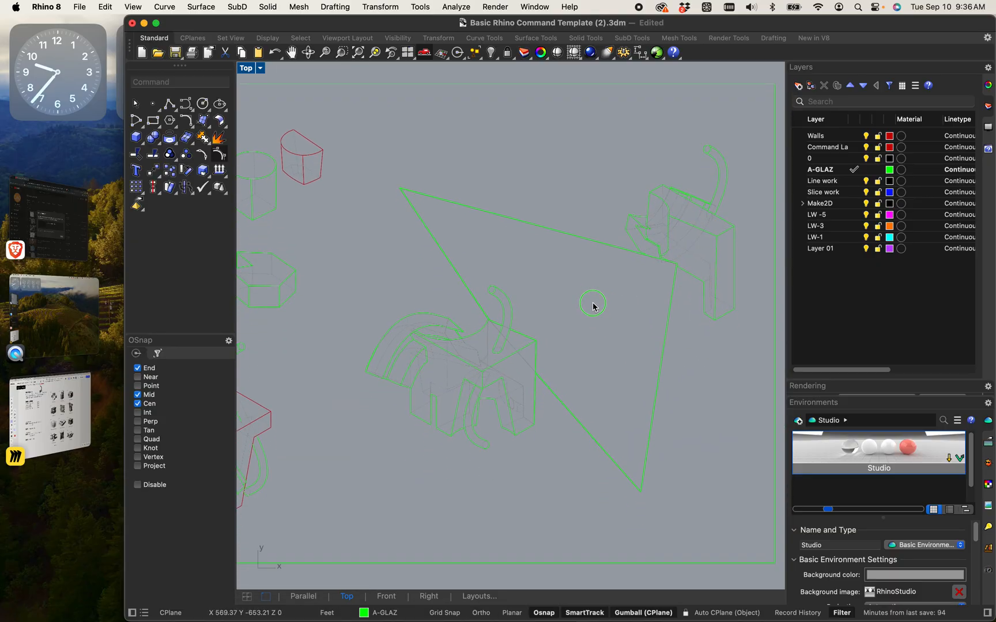
# Start the Hatch command for the split model's linework in the composition rectangle.
pyautogui.scroll(-3, 380, 222)
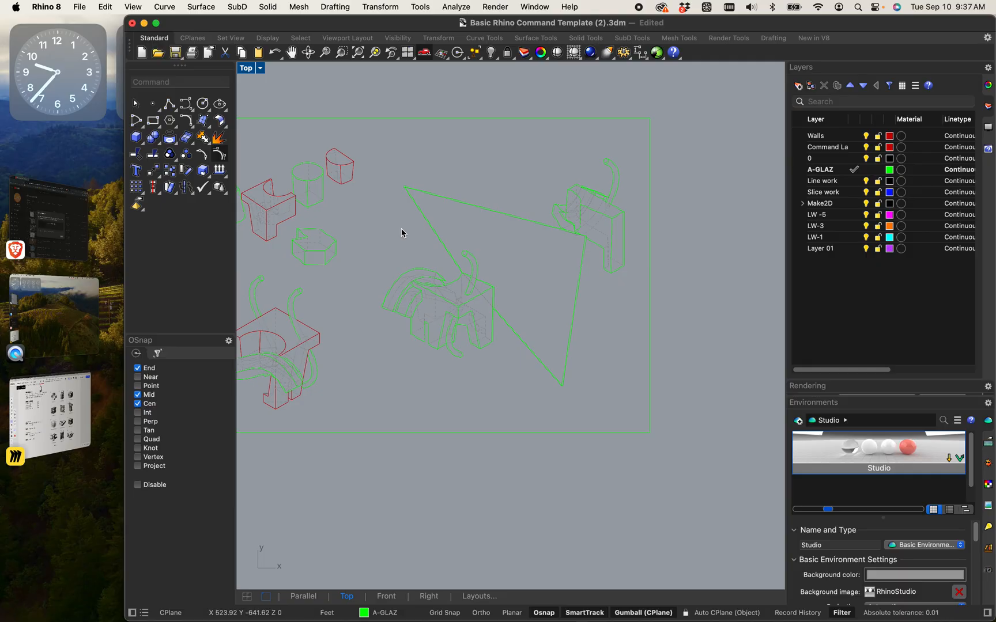
pyautogui.write('Hatch')
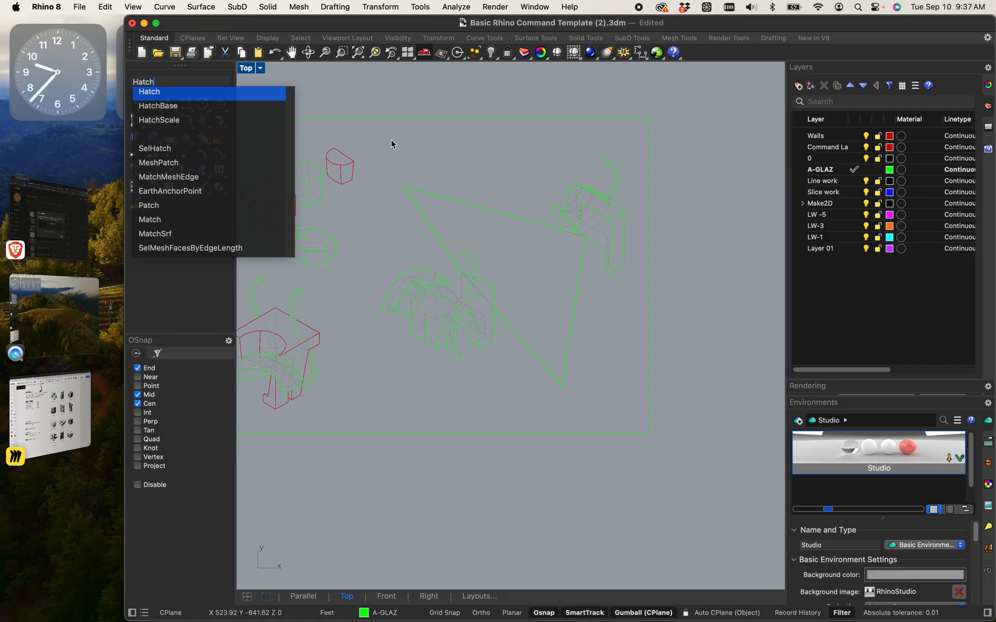
pyautogui.click(157, 94)
pyautogui.scroll(5, 533, 282)
pyautogui.press('Return')
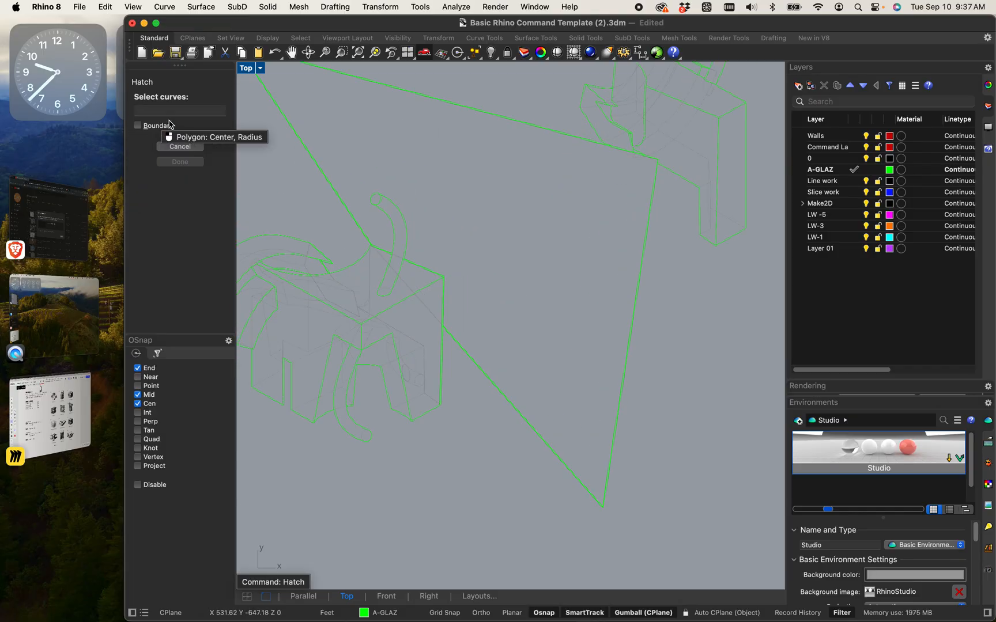
# Turn on the hatch Boundary option and define the interior of the large triangle as the region to hatch.
pyautogui.click(140, 126)
pyautogui.scroll(-5, 315, 131)
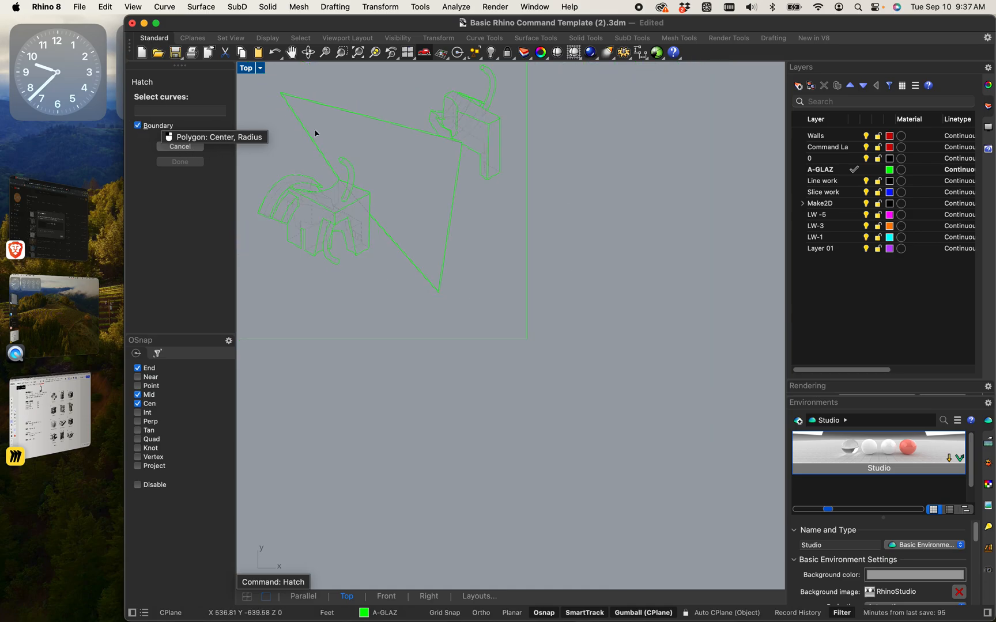
pyautogui.scroll(5, 305, 115)
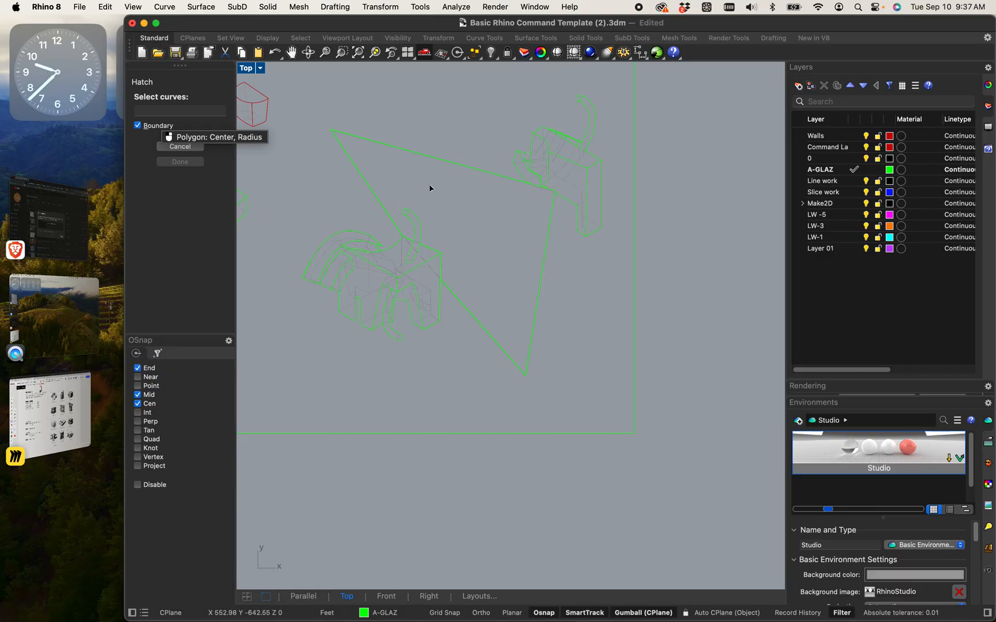
pyautogui.click(427, 161)
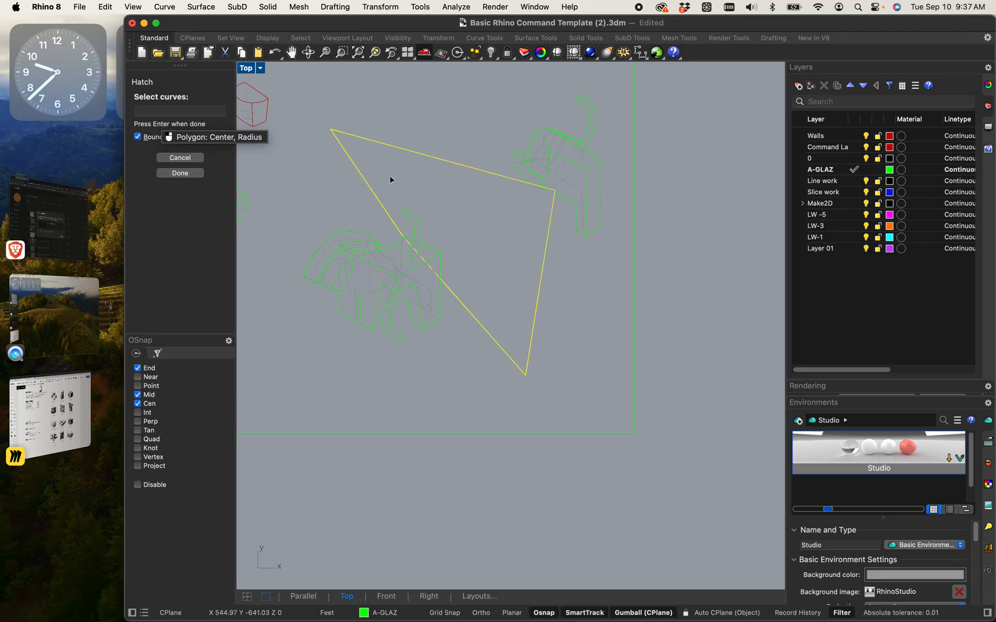
pyautogui.press('Return')
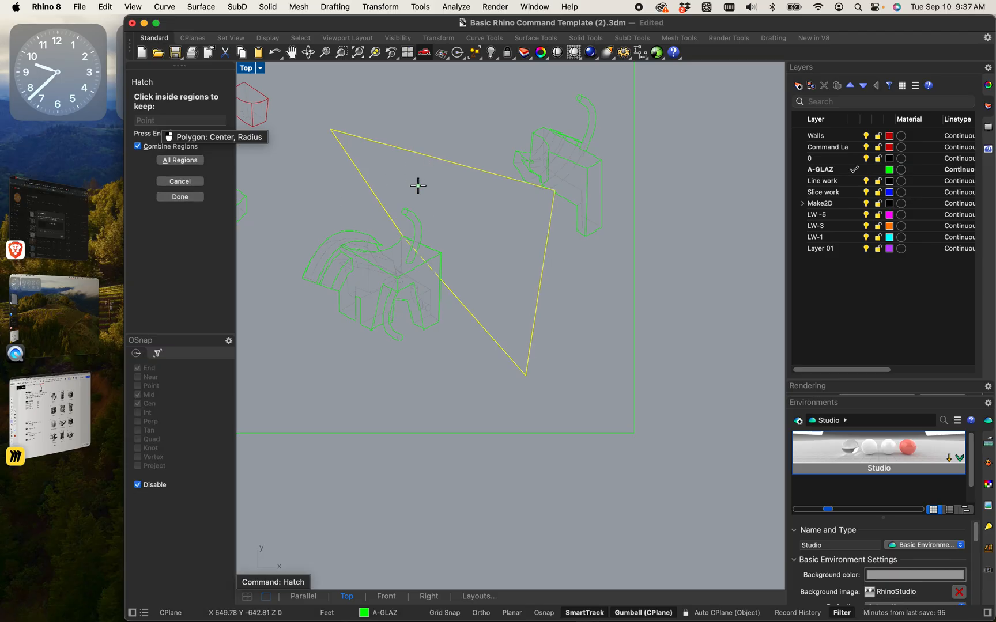
pyautogui.click(462, 201)
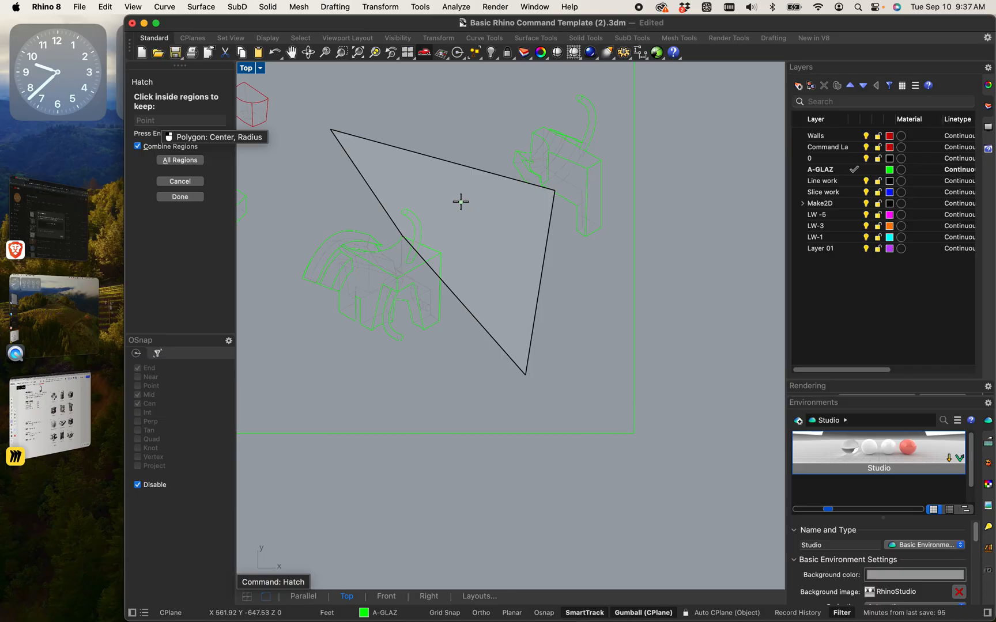
pyautogui.scroll(3, 461, 202)
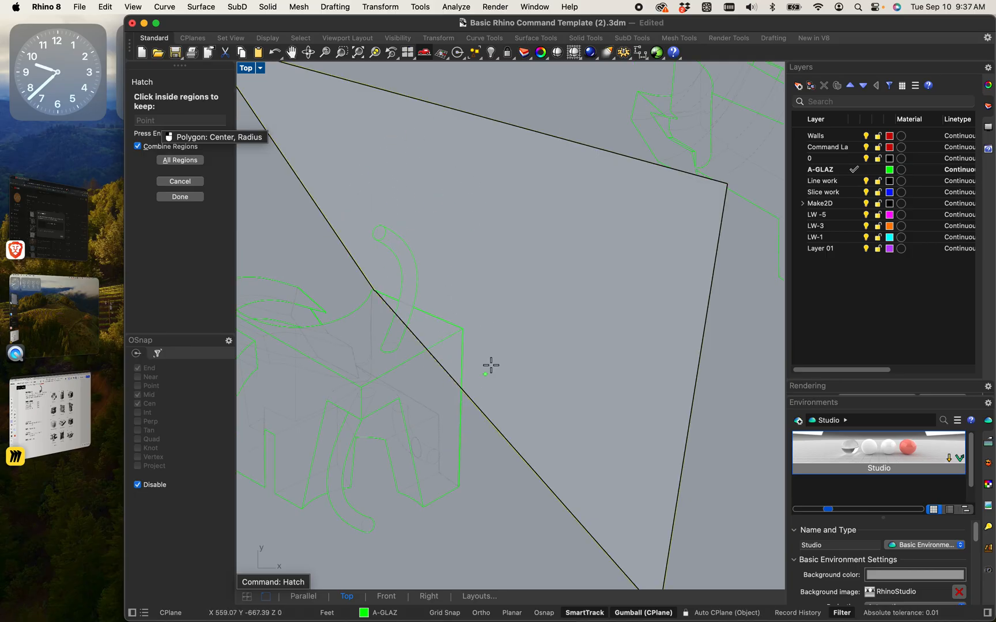
pyautogui.click(418, 205)
pyautogui.press('Return')
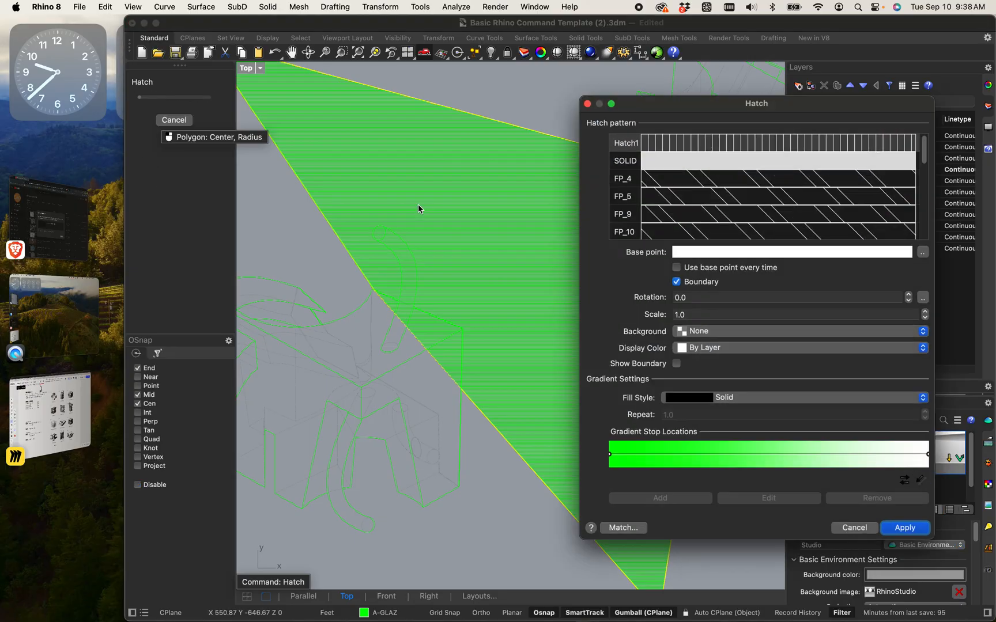
# Apply the SOLID hatch pattern to the large triangle.
pyautogui.scroll(5, 506, 183)
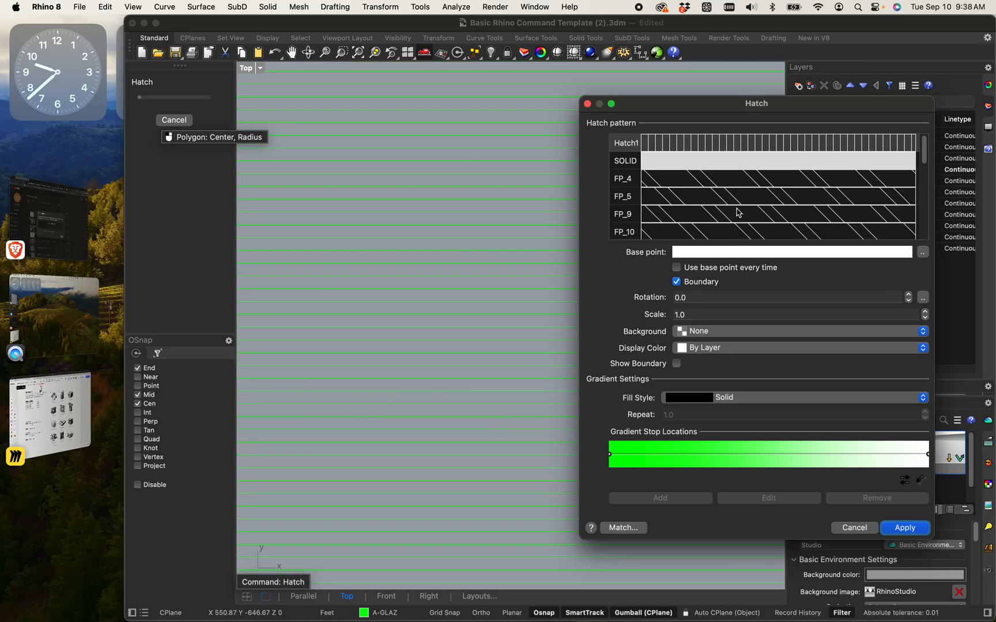
pyautogui.click(678, 162)
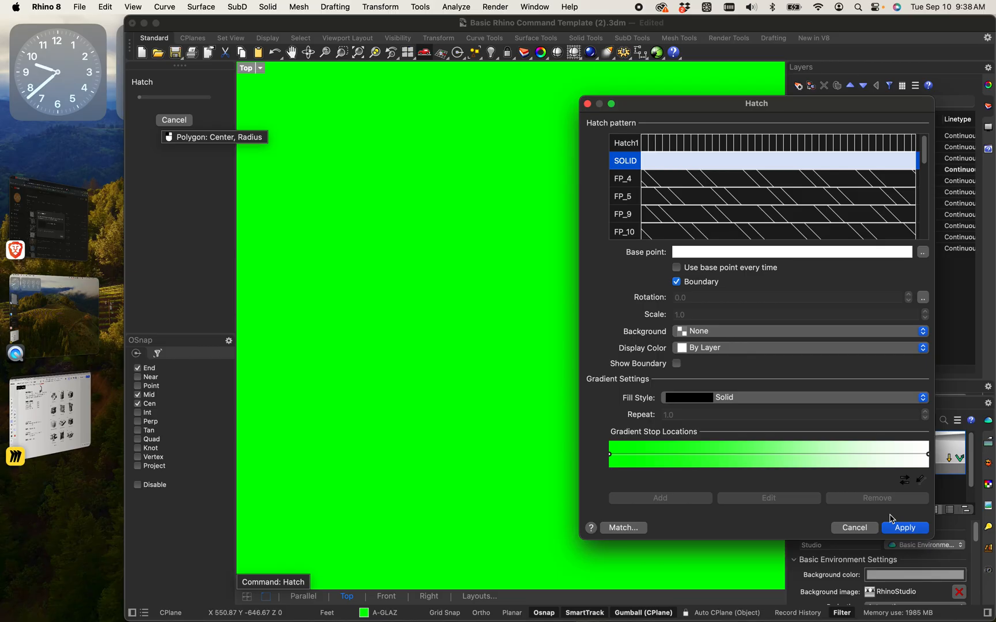
pyautogui.click(904, 529)
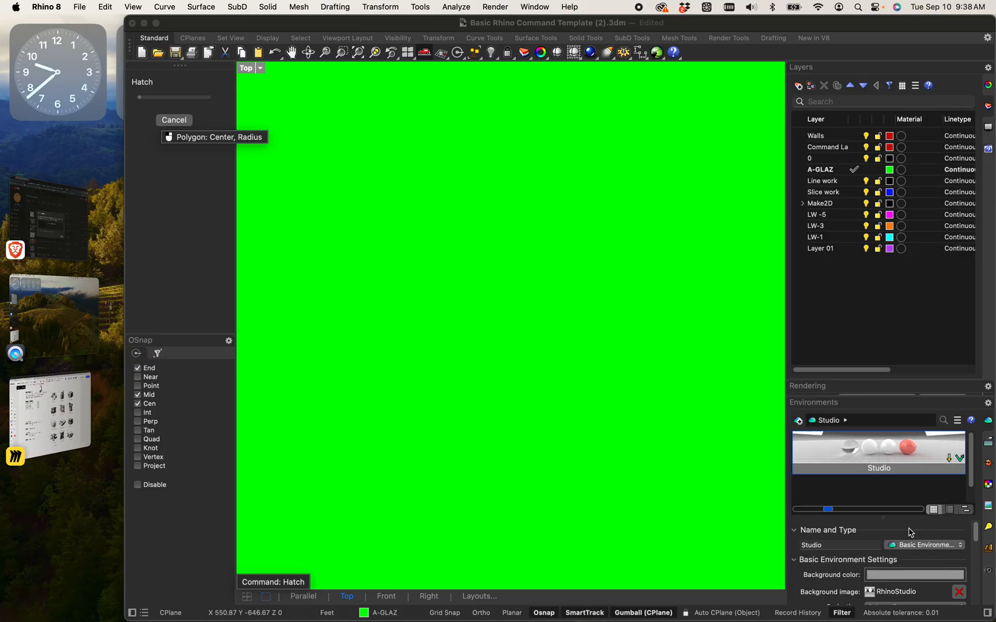
pyautogui.scroll(-6, 596, 364)
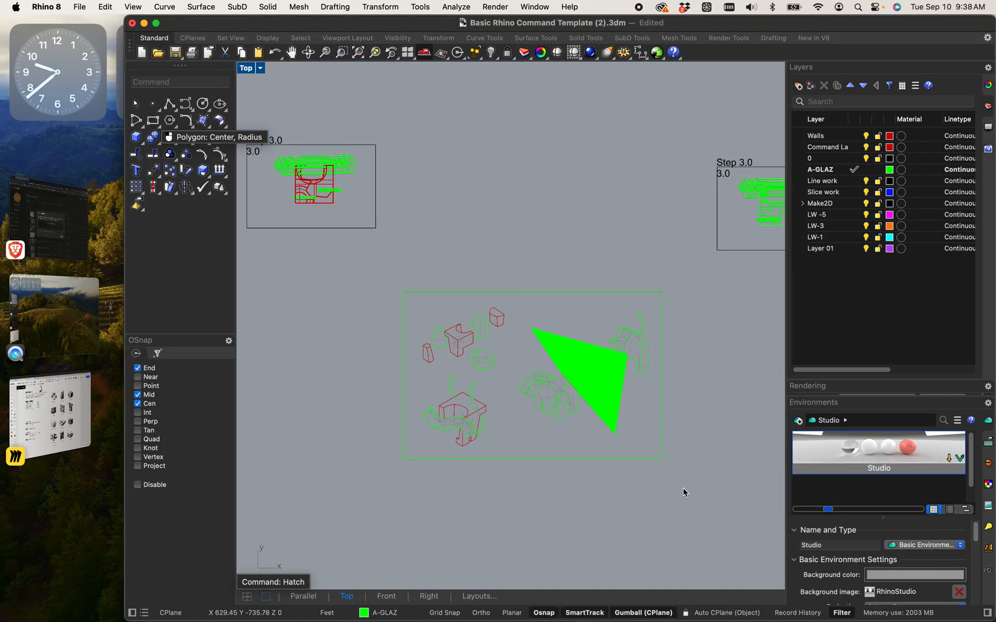
# Select the rectangular frame with all its drawings and the solid hatch, and start exporting only the selected objects.
pyautogui.moveTo(695, 489)
pyautogui.mouseDown()
pyautogui.moveTo(374, 290)
pyautogui.moveTo(391, 289)
pyautogui.moveTo(669, 470)
pyautogui.mouseUp()
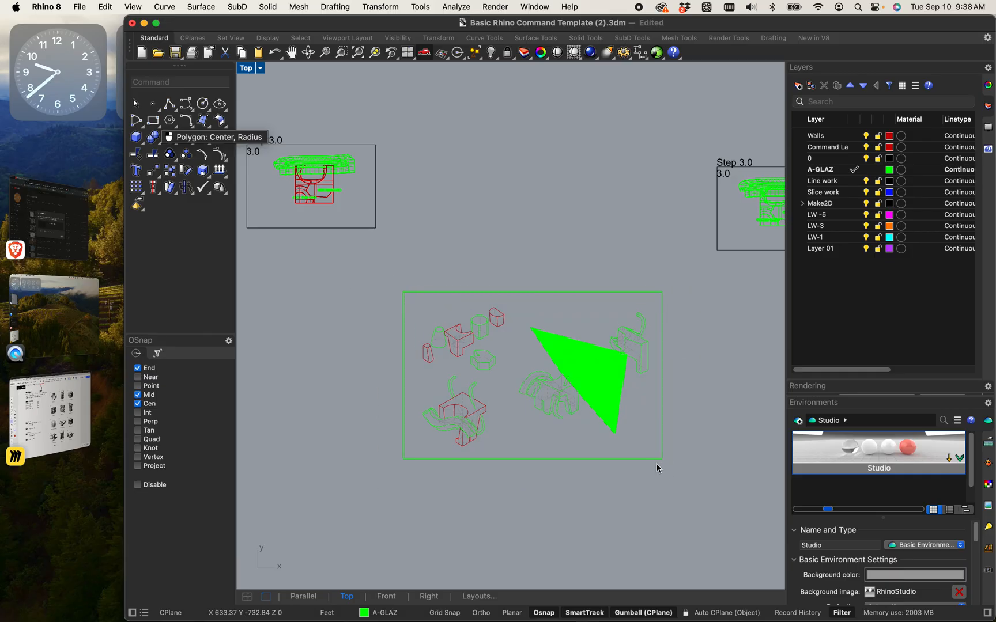
pyautogui.scroll(5, 485, 382)
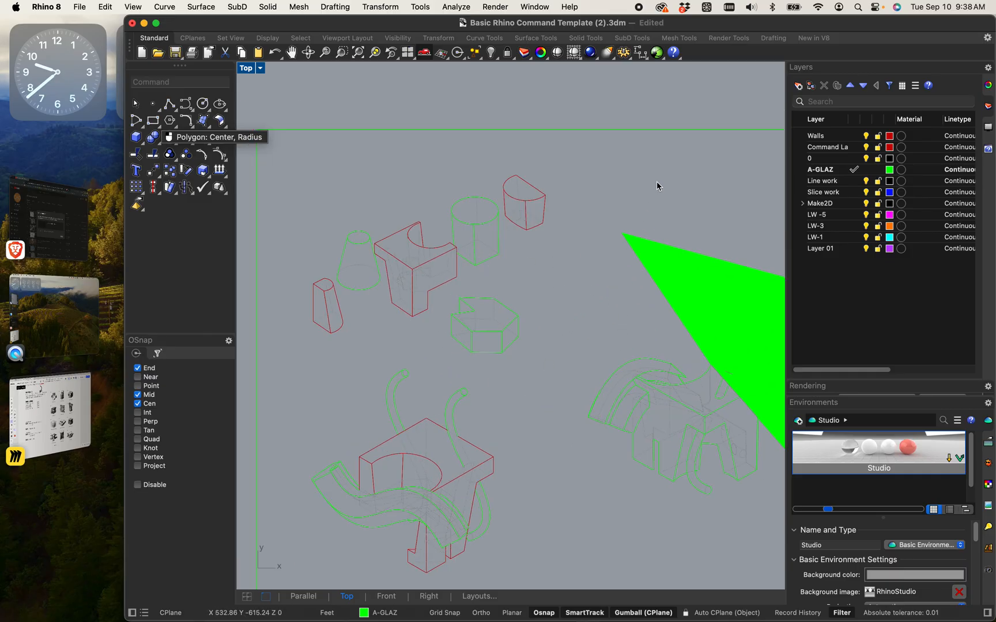
pyautogui.scroll(-4, 427, 292)
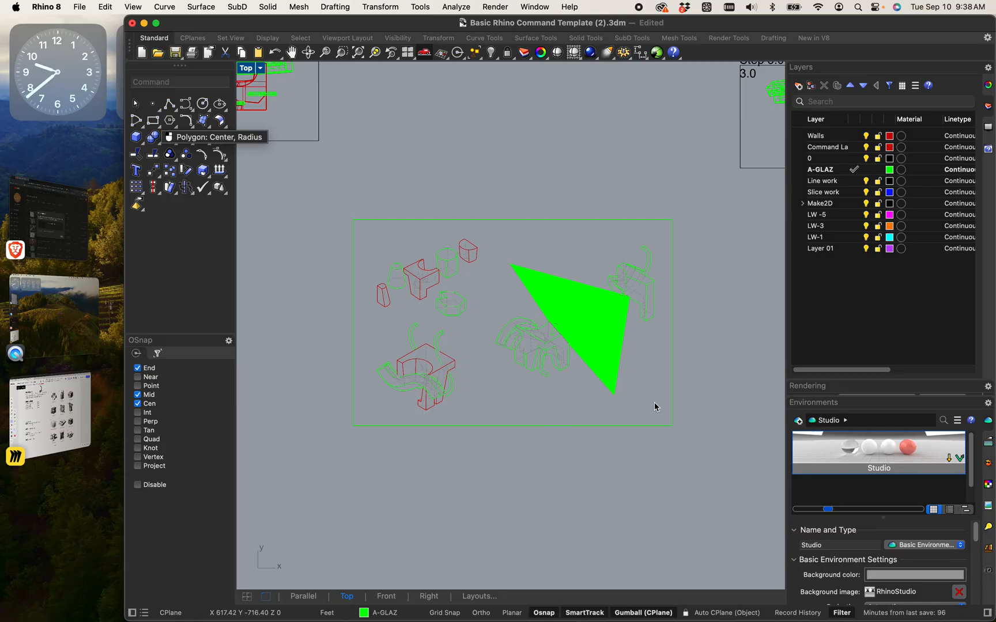
pyautogui.moveTo(693, 446); pyautogui.dragTo(248, 172)
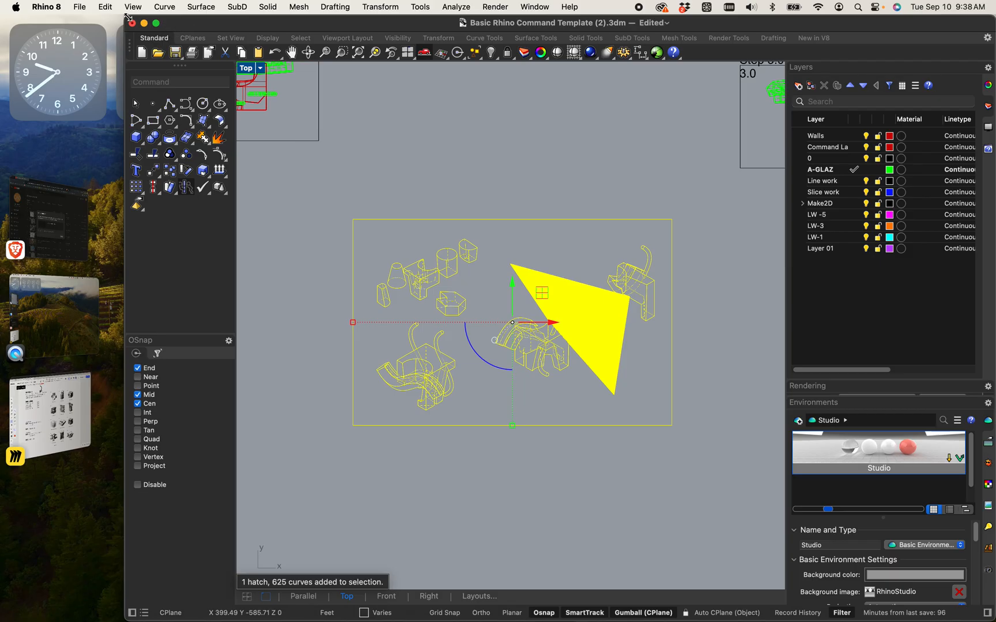
pyautogui.click(80, 7)
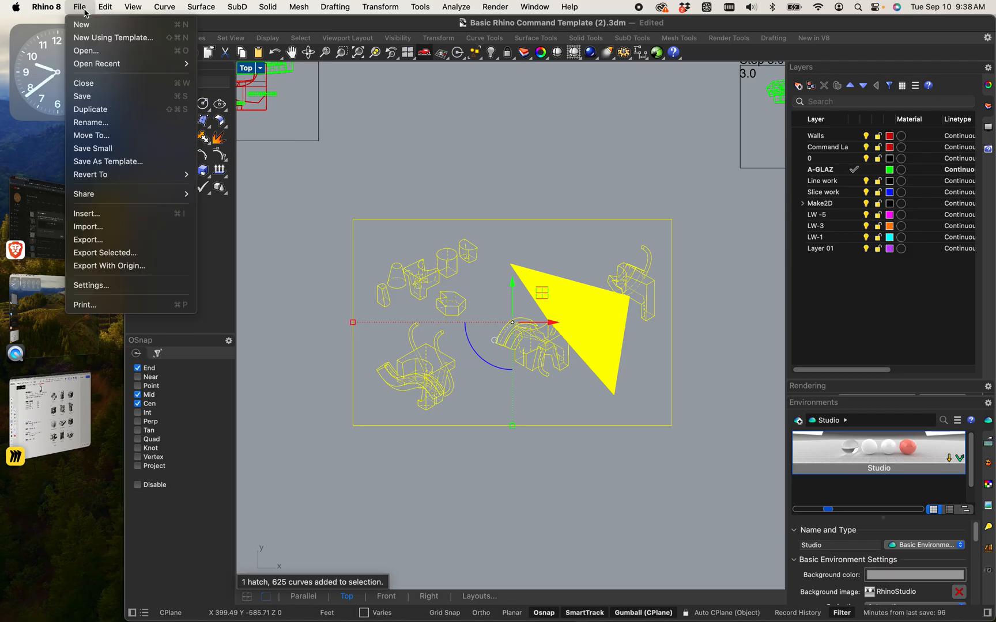
pyautogui.click(97, 254)
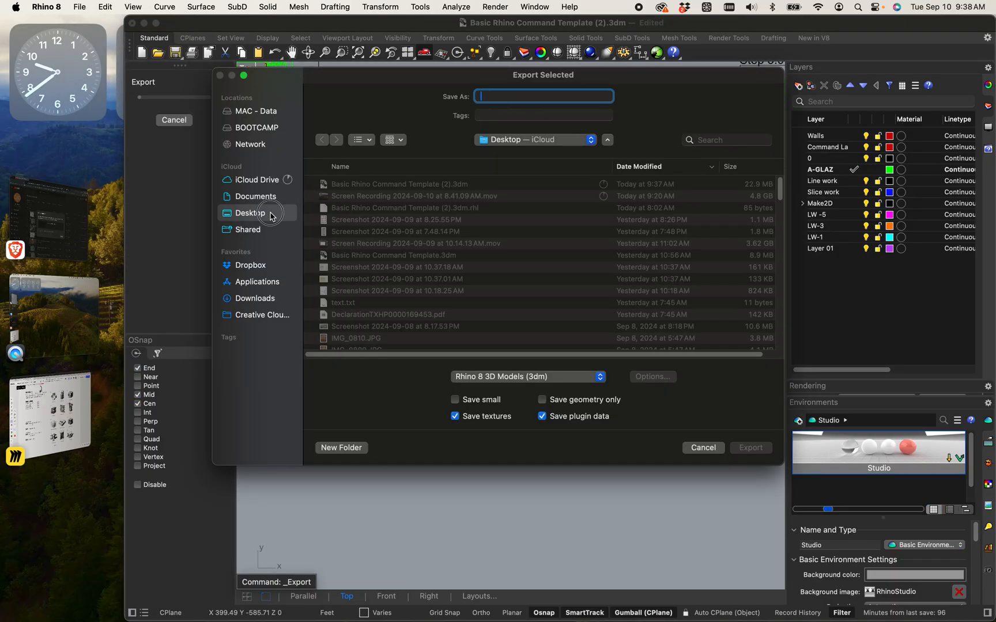
# Name the export file "Exercise 02 Test lines" on the Desktop and set its format to Adobe Illustrator (ai).
pyautogui.write('Exercise 02 Test lines')
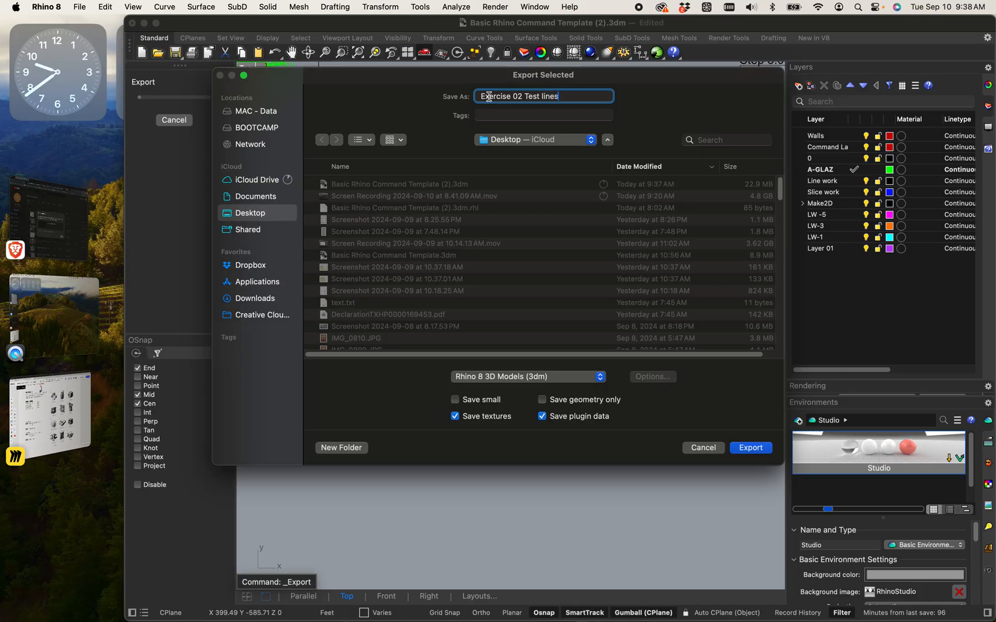
pyautogui.click(560, 377)
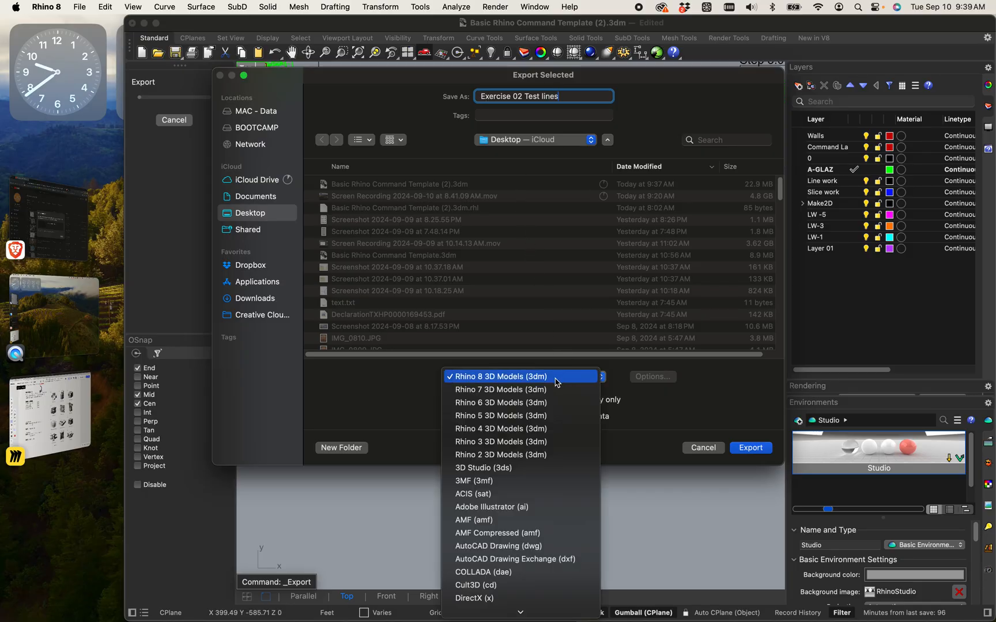
pyautogui.scroll(-5, 557, 383)
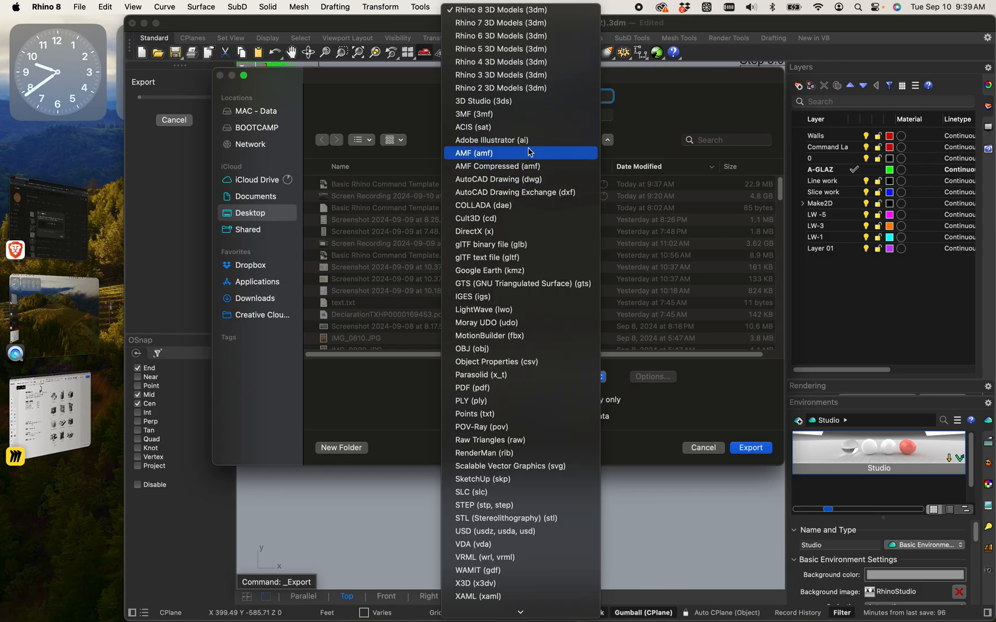
pyautogui.click(527, 141)
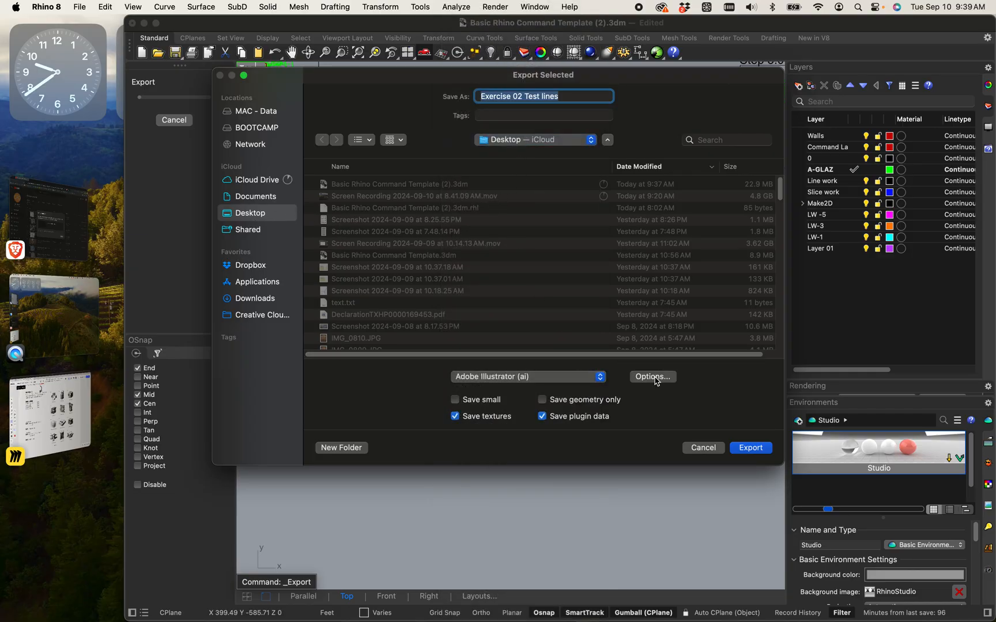
# Export the Illustrator file with the scale option set to Snapshot of current view.
pyautogui.click(760, 449)
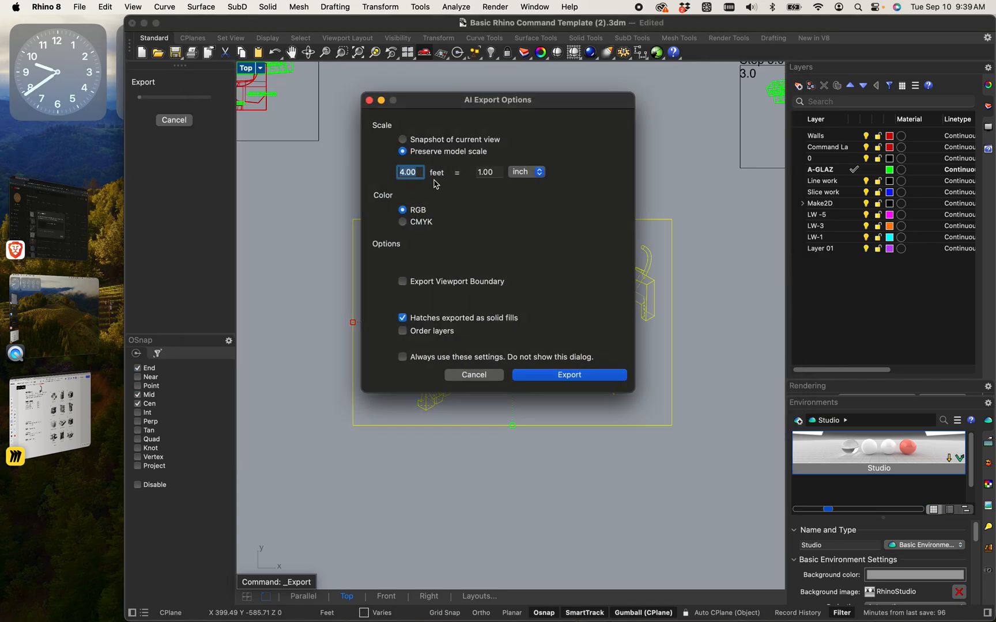
pyautogui.click(404, 141)
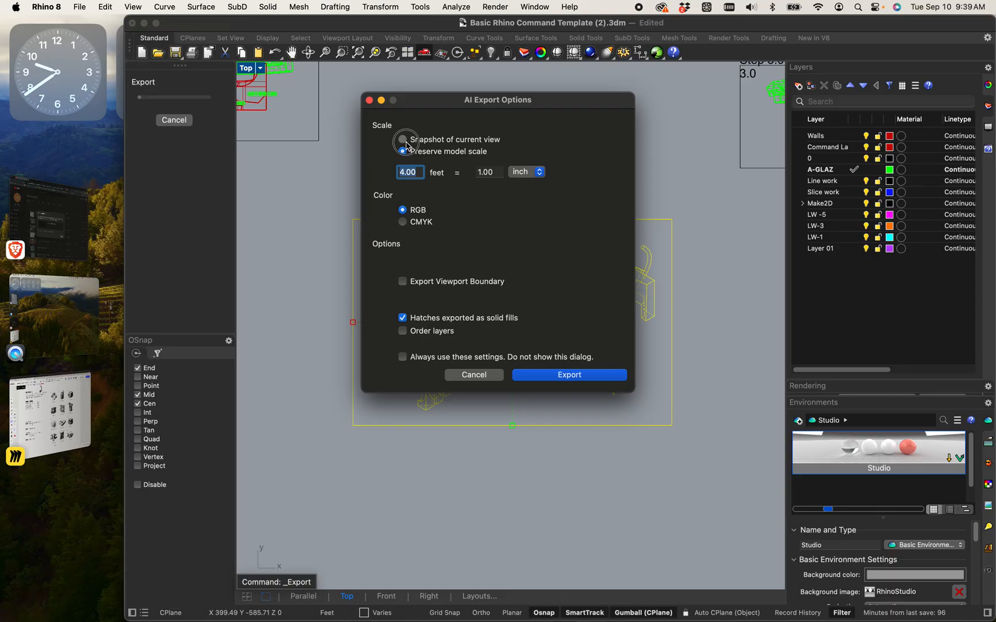
pyautogui.click(558, 375)
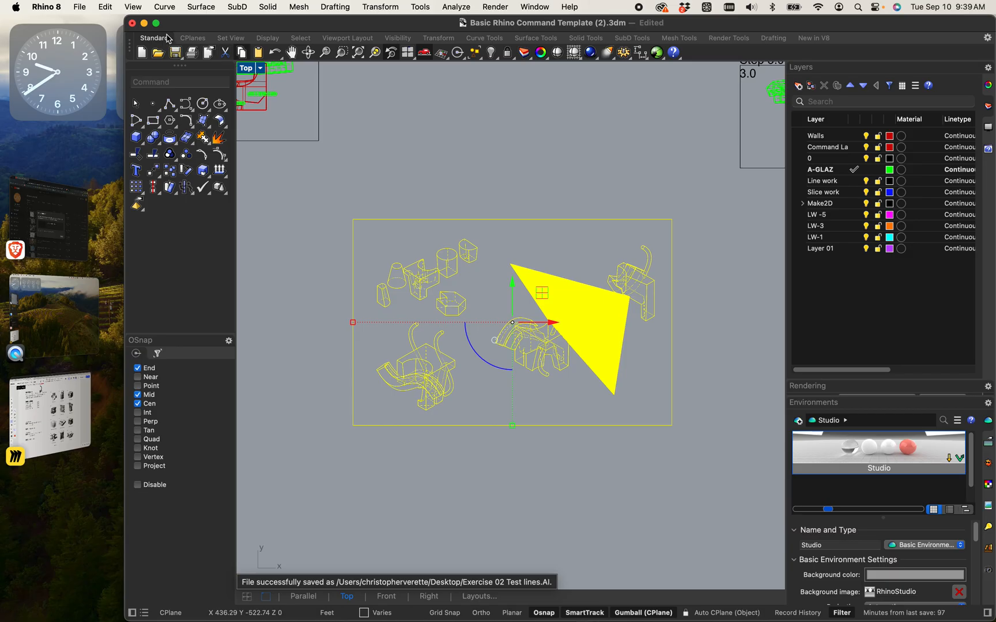
# Close the screen recording in QuickTime Player and minimize the Rhino and Brave windows.
pyautogui.click(144, 24)
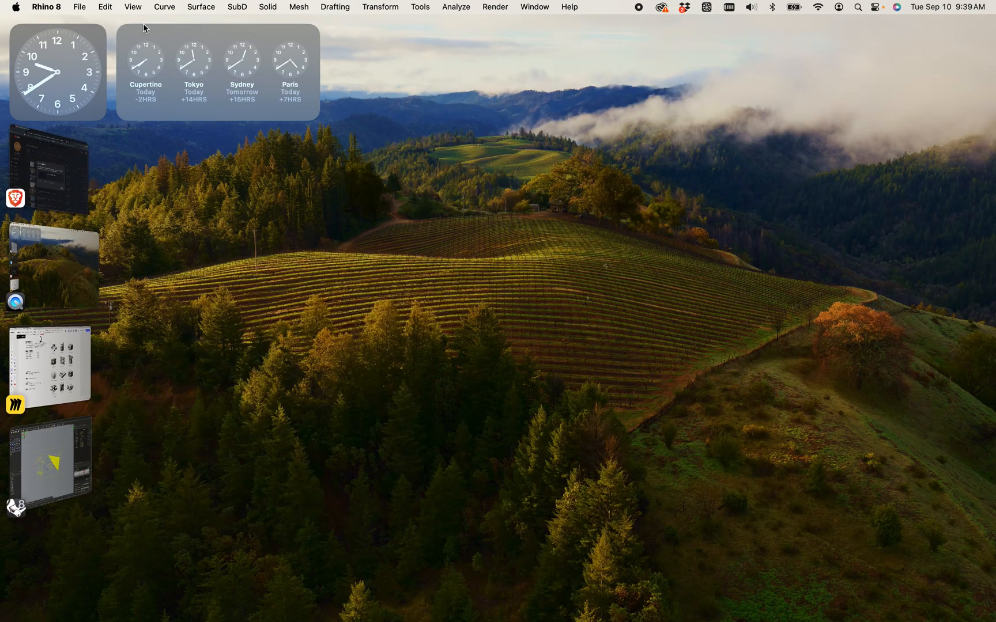
pyautogui.moveTo(423, 621)
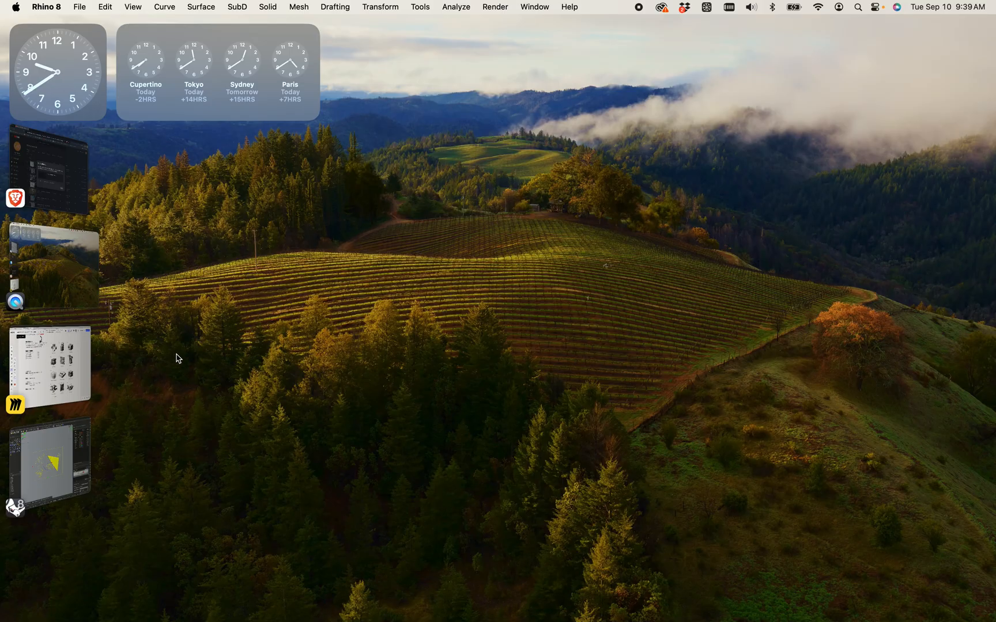
pyautogui.click(75, 265)
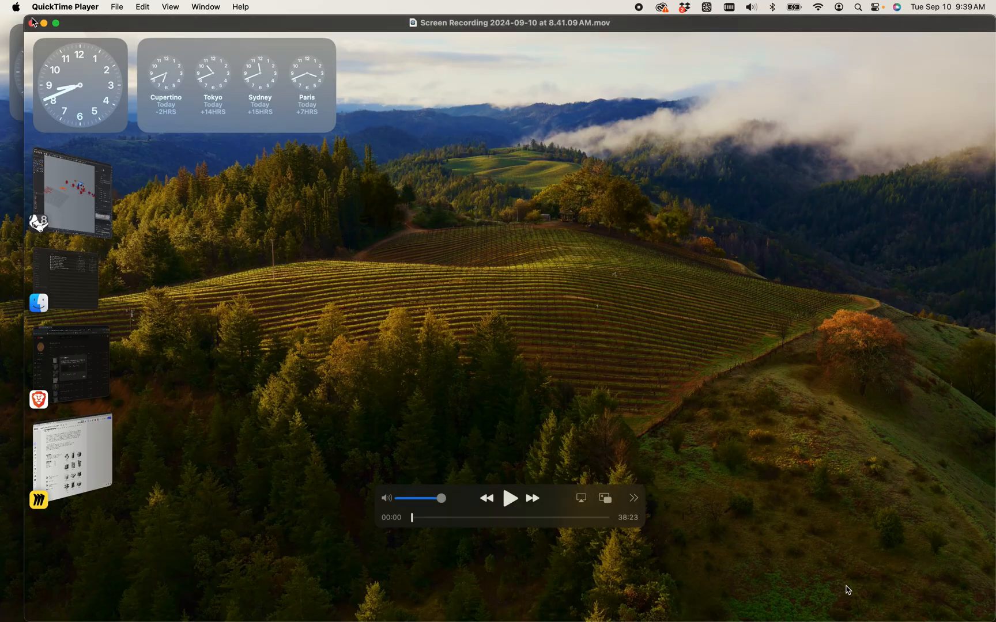
pyautogui.click(31, 24)
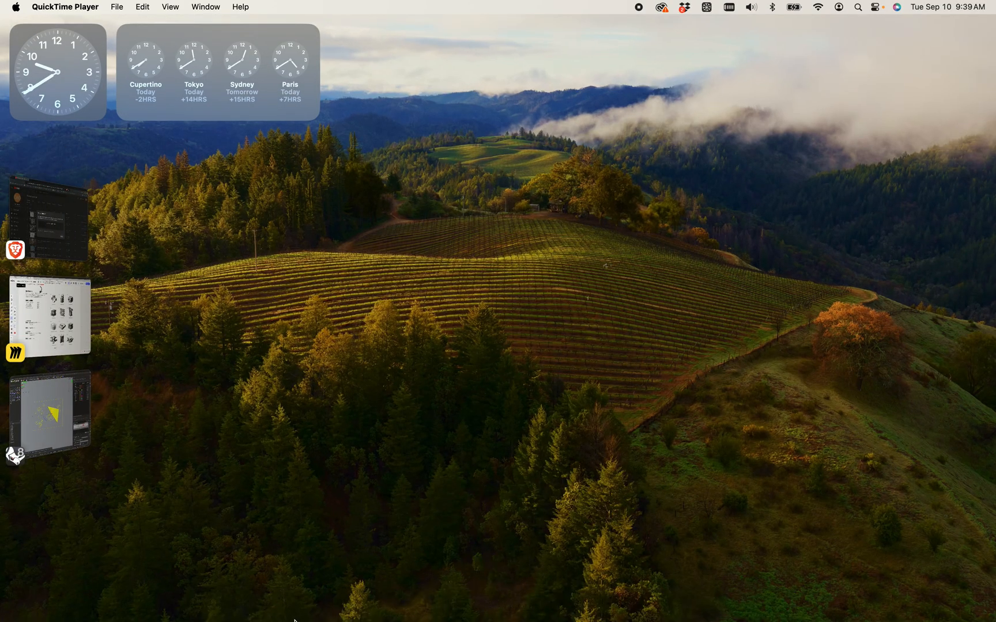
pyautogui.click(64, 231)
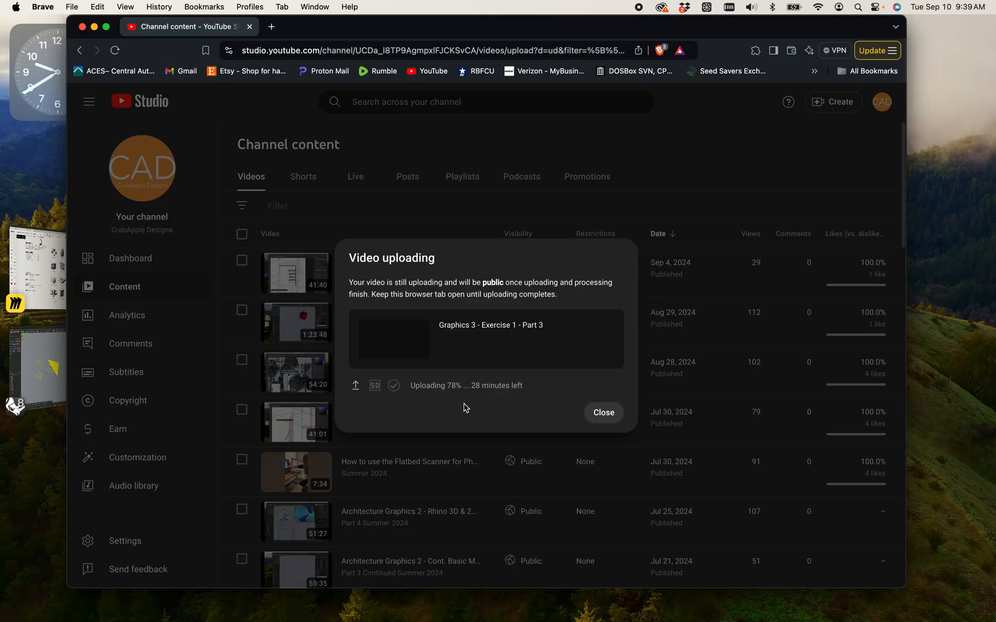
pyautogui.click(94, 27)
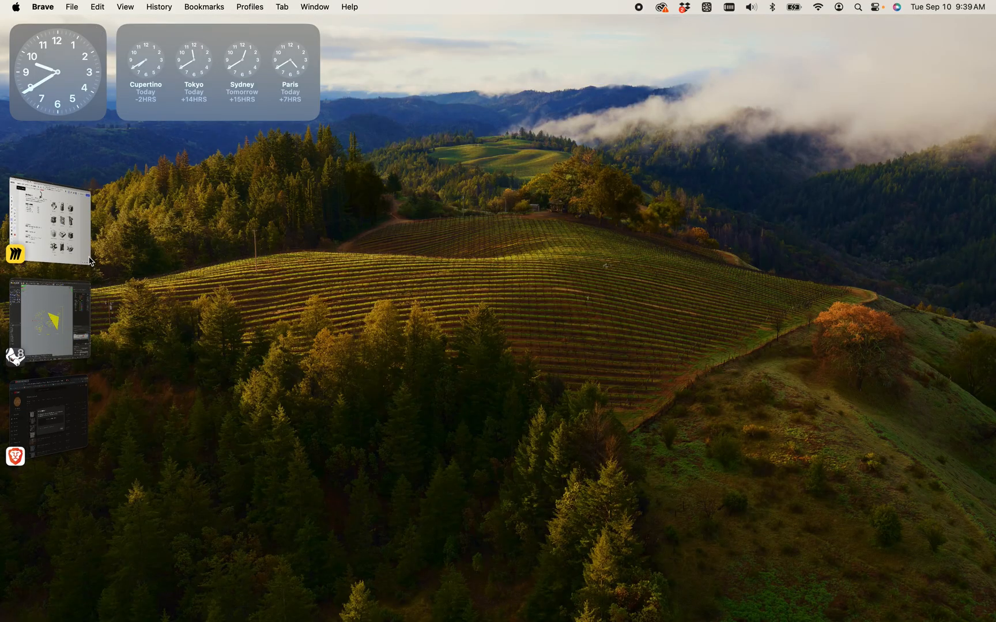
# Switch back to Rhino and save the Basic Rhino Command Template (2).3dm model.
pyautogui.click(60, 305)
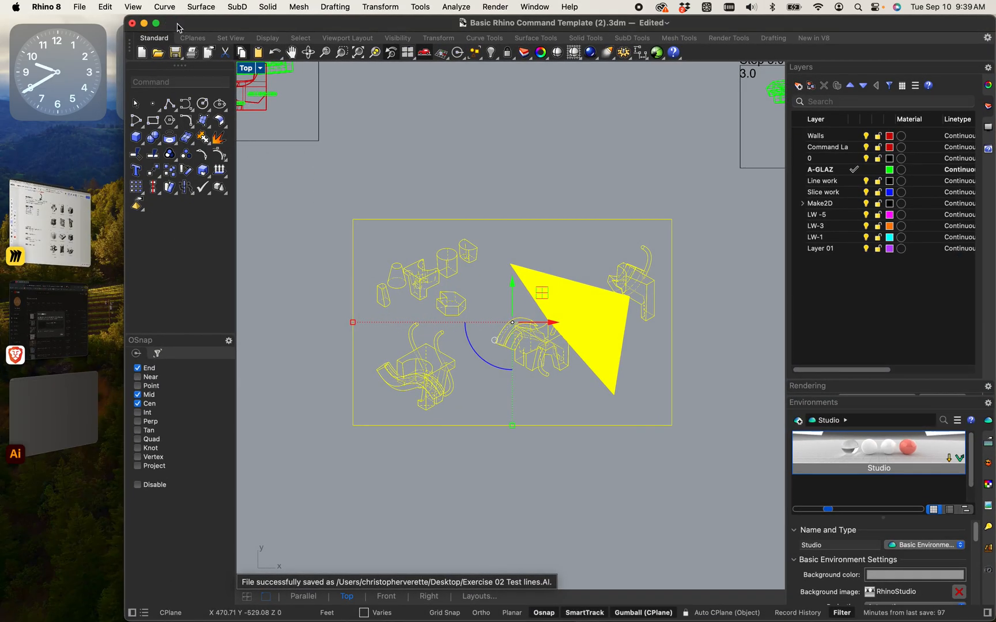
pyautogui.press('super+s')
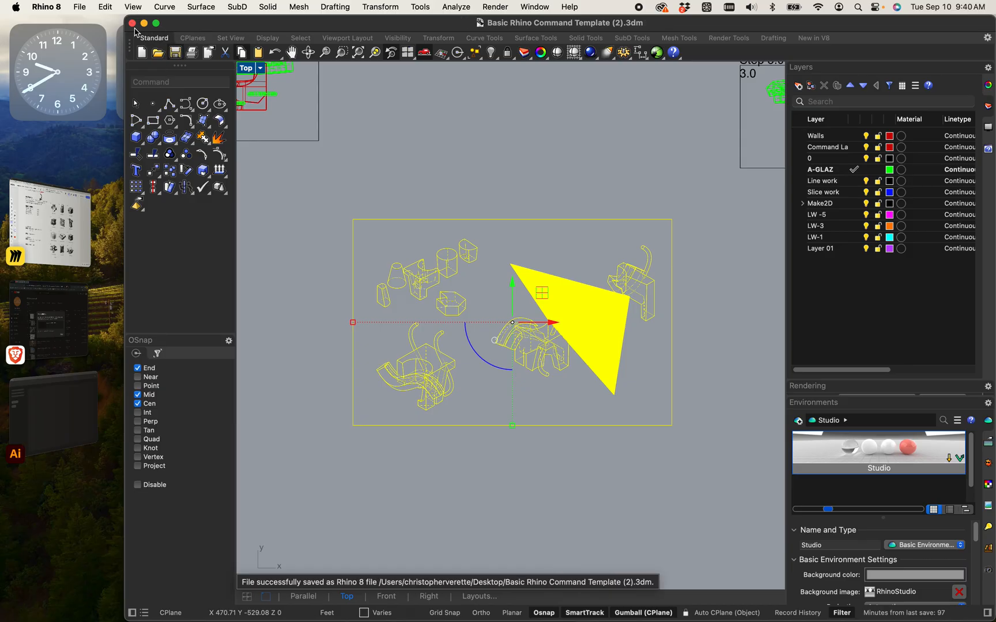
pyautogui.click(54, 10)
pyautogui.click(55, 145)
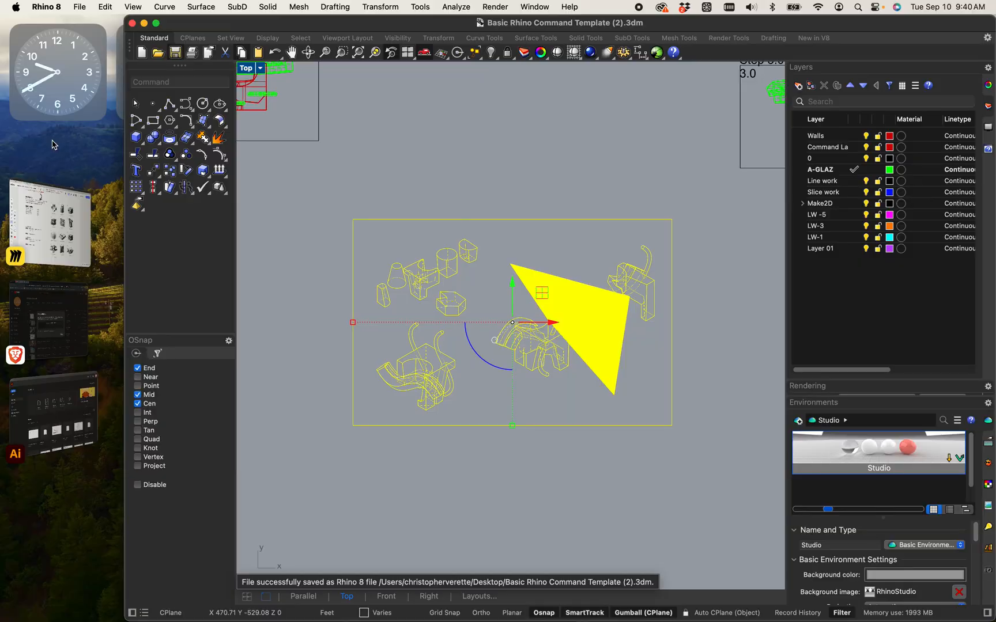
# Minimize Rhino and launch Macs Fan Control through a system search for "mac".
pyautogui.press('F11')
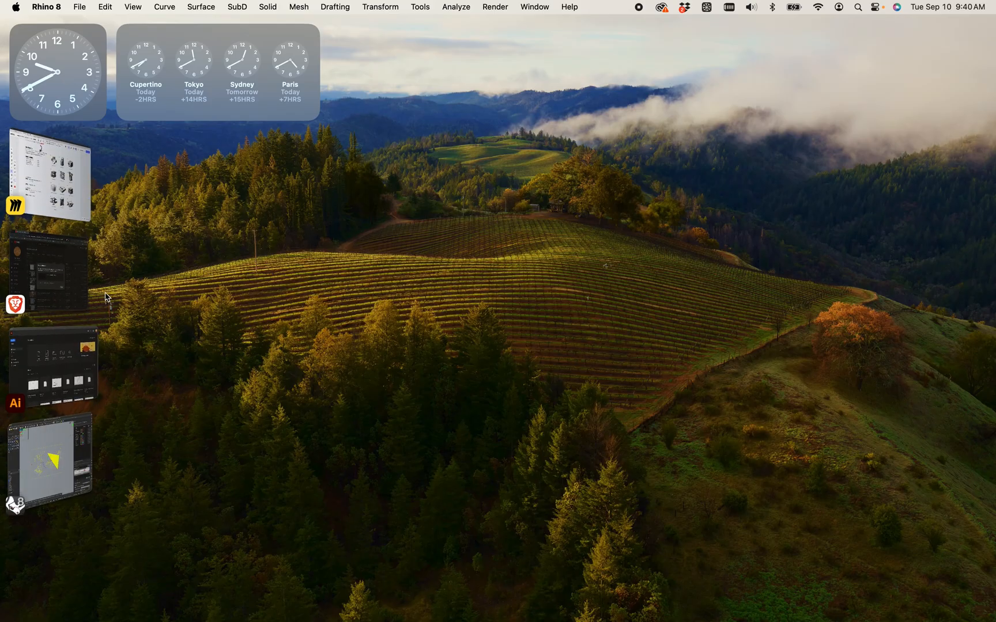
pyautogui.press('super+space')
pyautogui.write('mac')
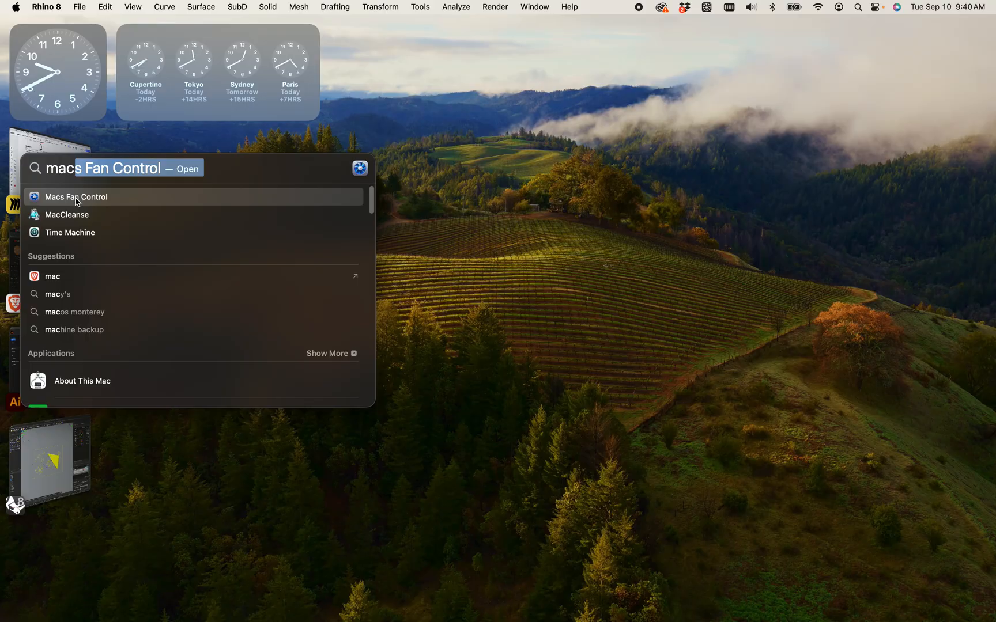
pyautogui.click(75, 197)
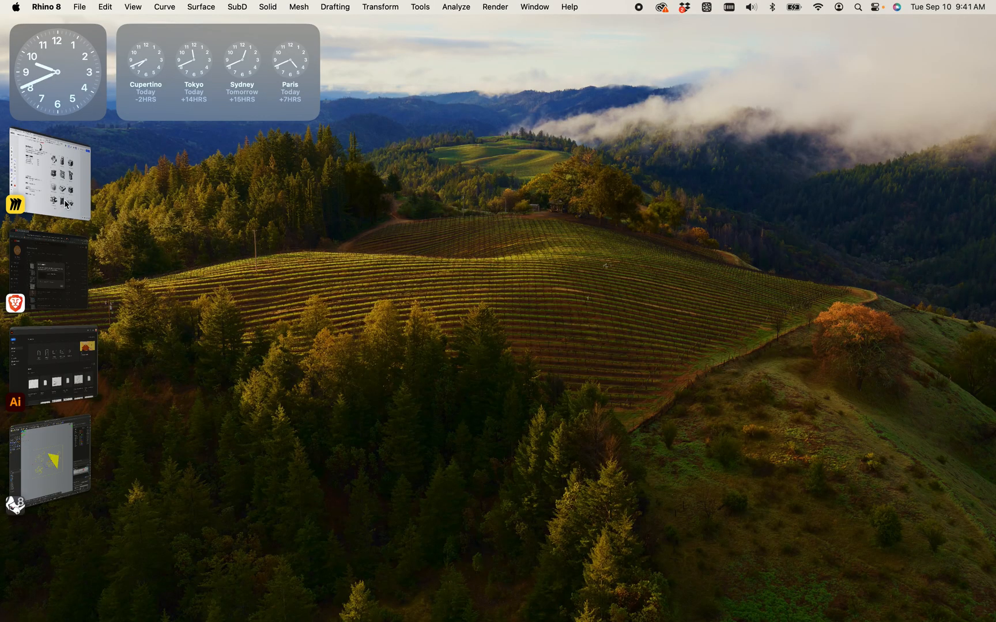
# Bring Rhino back, force quit the unresponsive application and ignore its crash report.
pyautogui.click(54, 459)
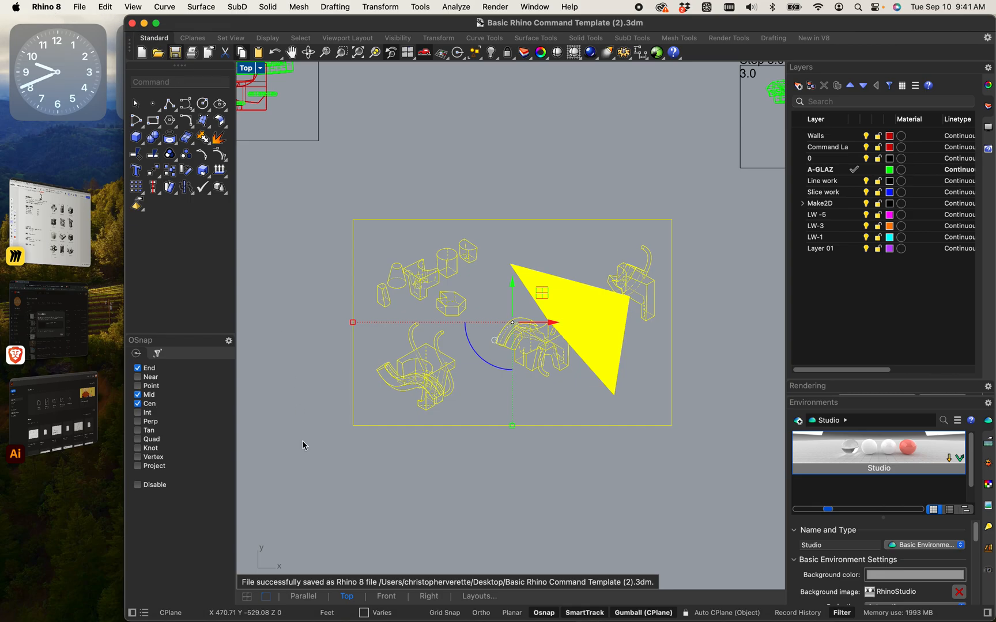
pyautogui.rightClick(440, 601)
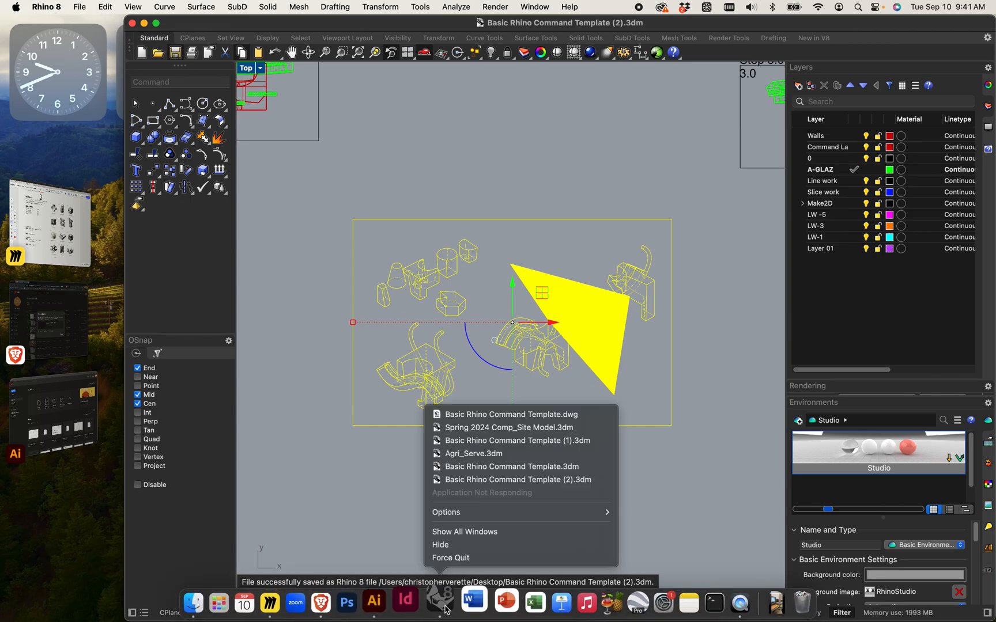
pyautogui.click(446, 562)
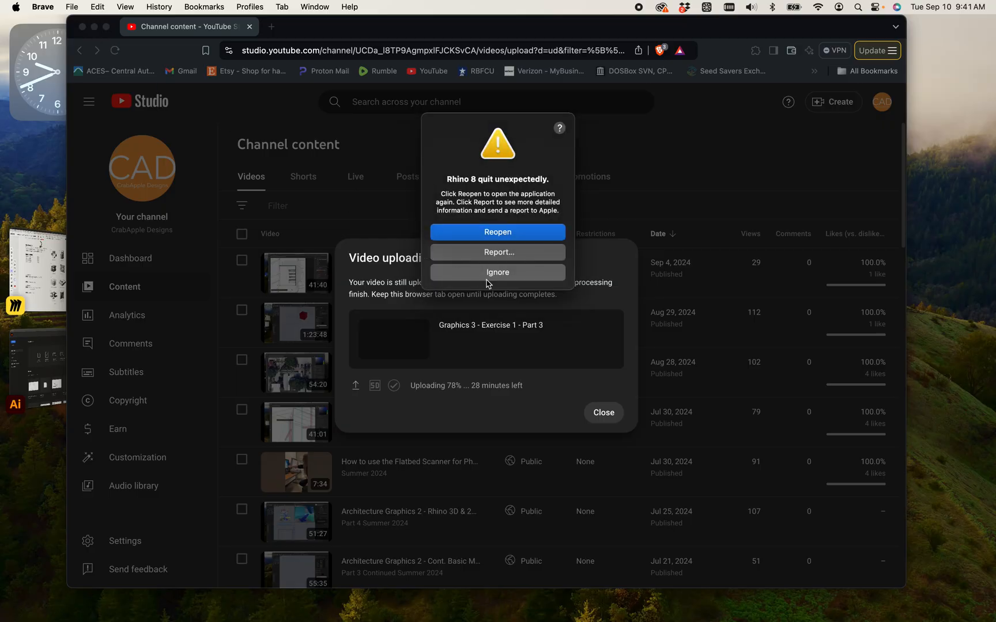
pyautogui.click(511, 275)
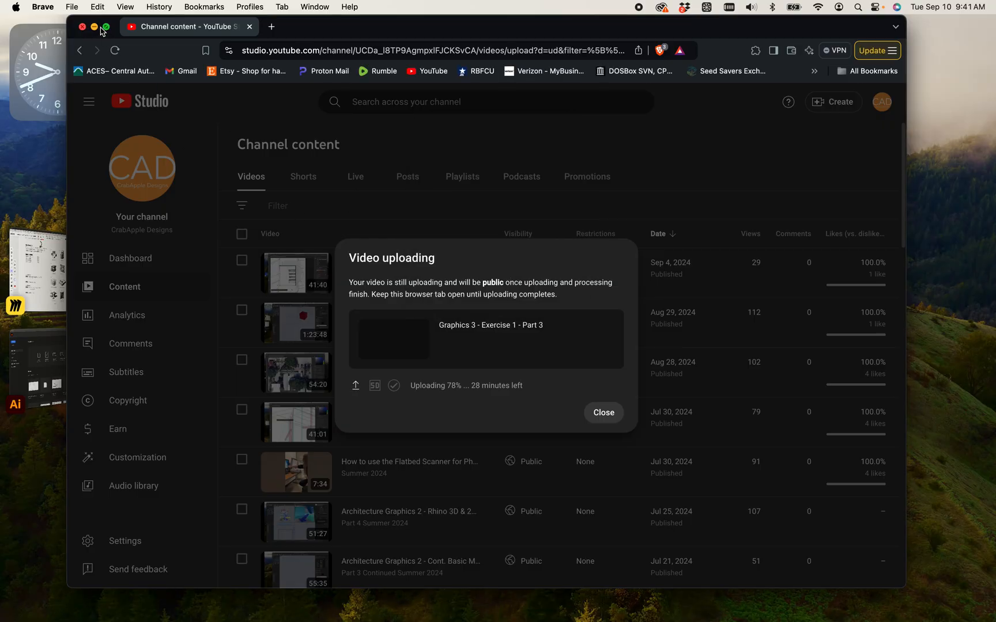
# Switch to Illustrator and open Exercise 02 Test lines.AI from the Desktop folder.
pyautogui.click(26, 369)
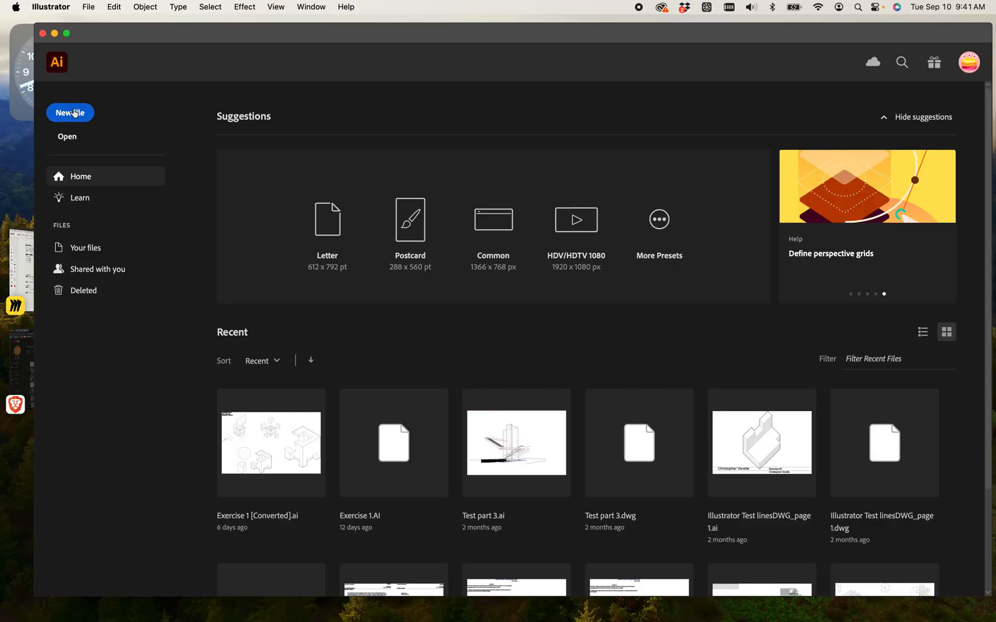
pyautogui.click(73, 141)
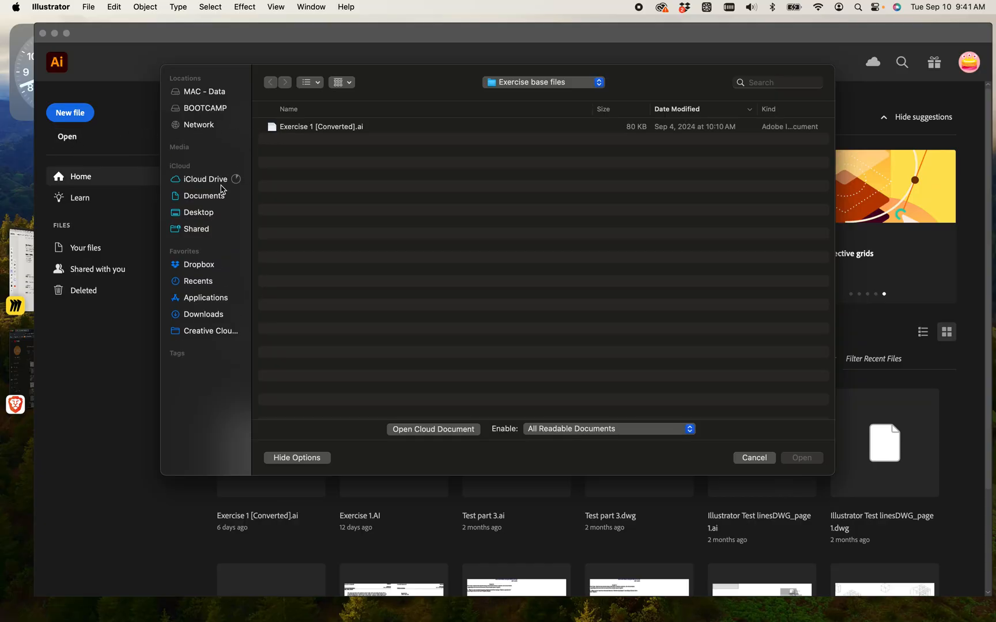
pyautogui.click(207, 214)
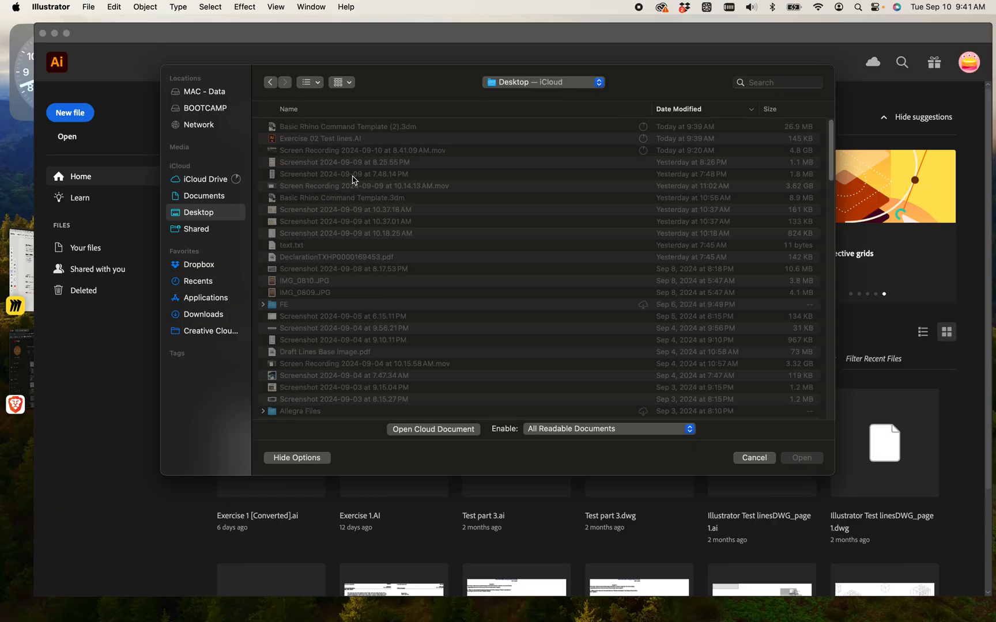
pyautogui.doubleClick(304, 140)
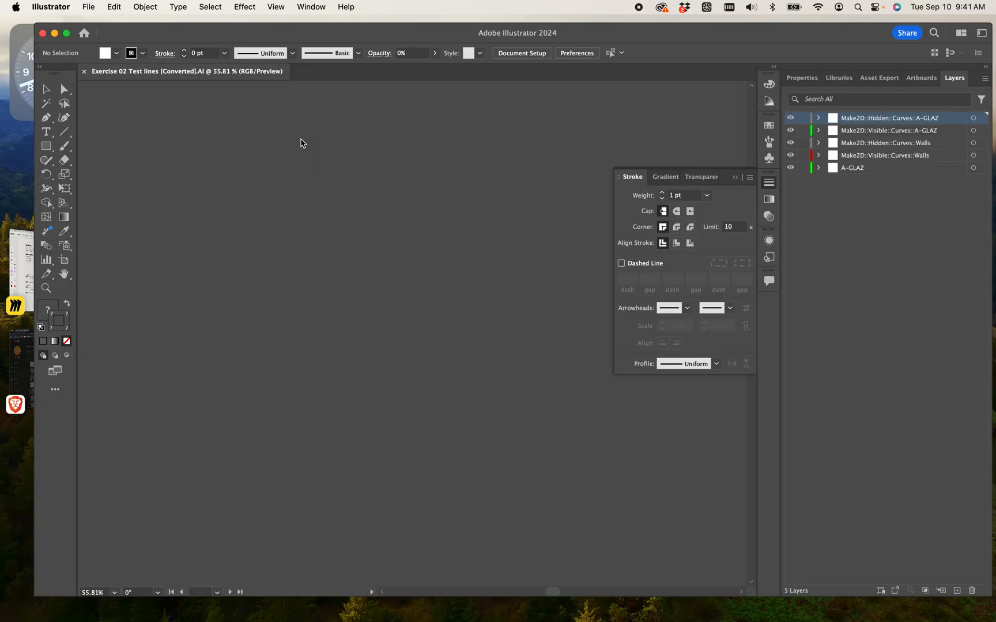
# Select all the imported artwork lying far off the canvas, move it onto the white artboard and deselect it.
pyautogui.press('super+minus')
pyautogui.press('super+minus')
pyautogui.press('super+minus')
pyautogui.press('super+minus')
pyautogui.press('super+minus')
pyautogui.press('super+minus')
pyautogui.press('super+minus')
pyautogui.press('super+minus')
pyautogui.press('super+minus')
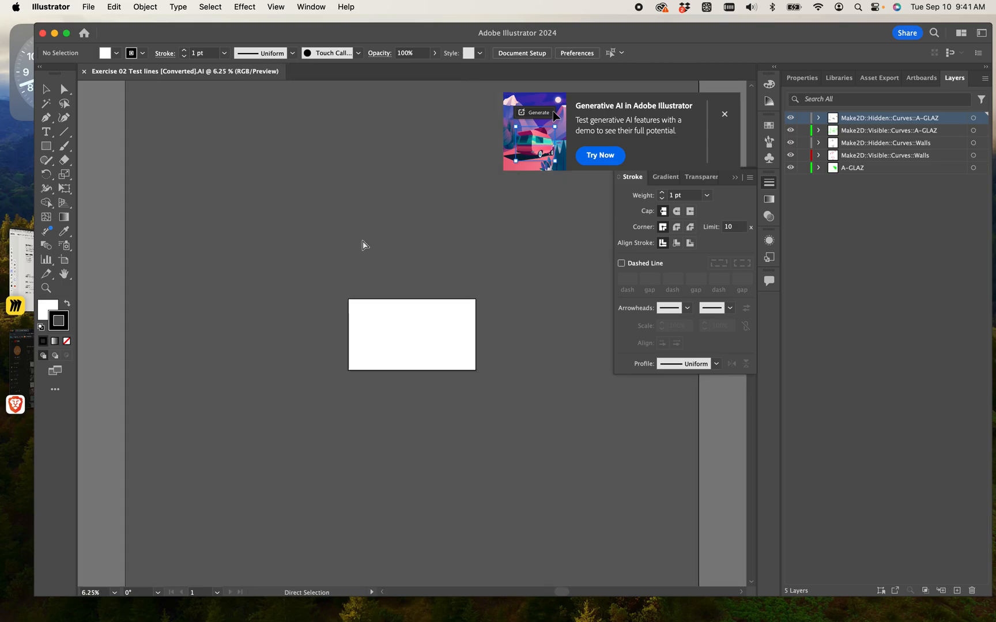
pyautogui.scroll(-3, 363, 264)
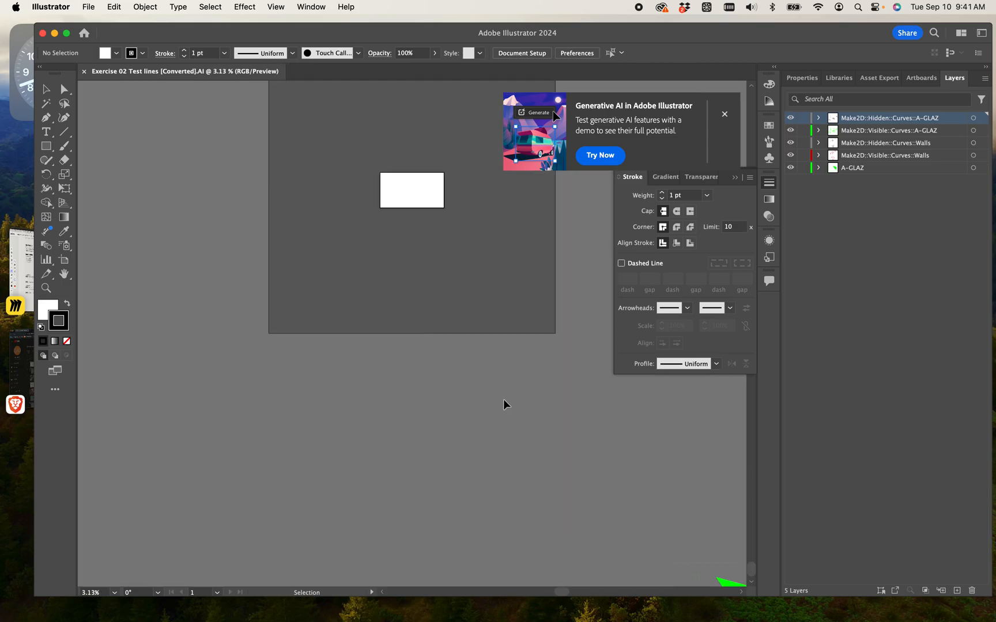
pyautogui.moveTo(658, 401); pyautogui.dragTo(515, 401)
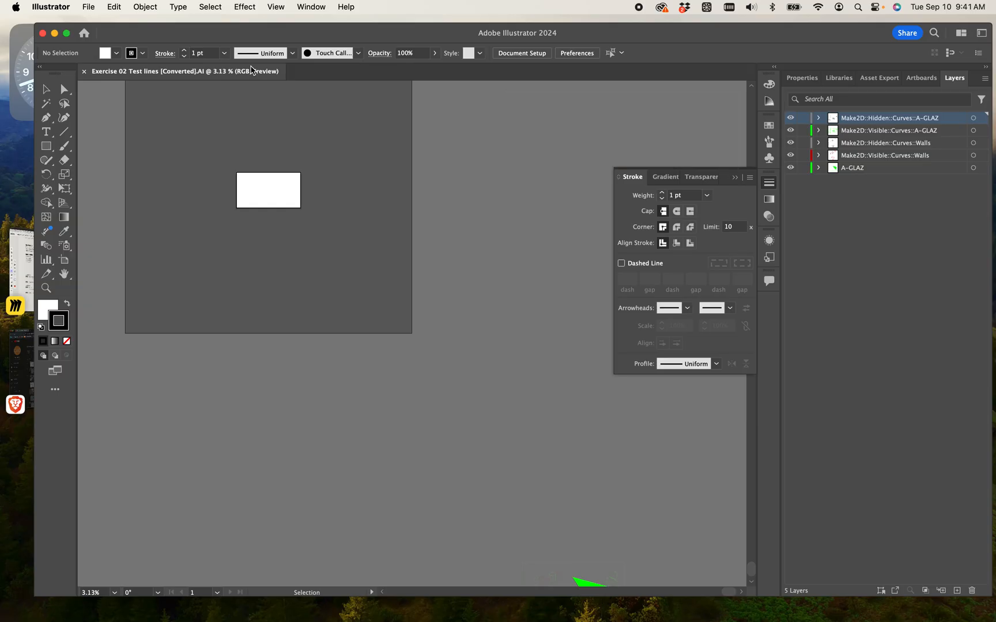
pyautogui.click(203, 8)
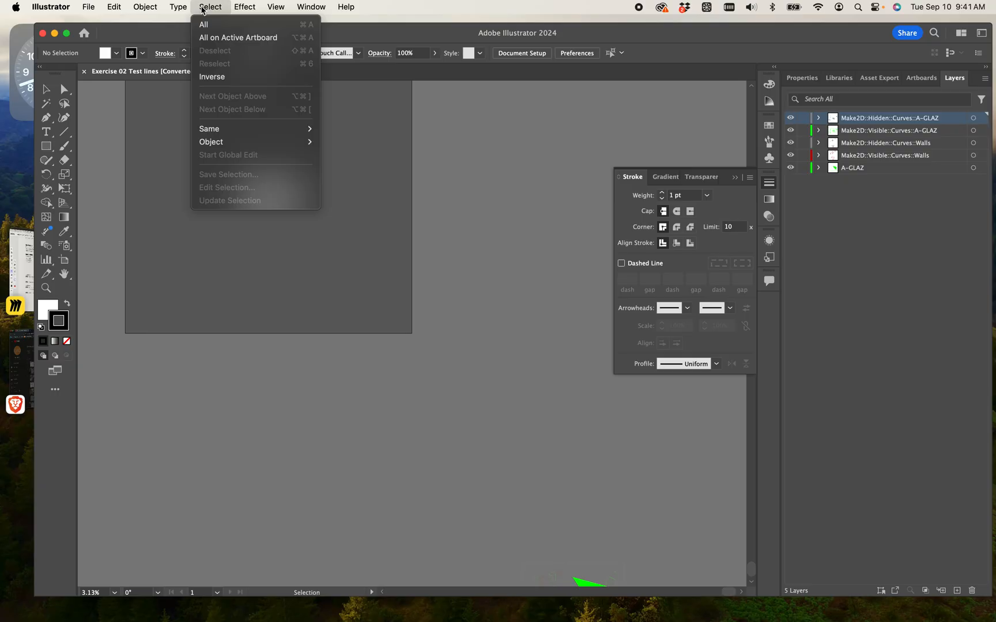
pyautogui.click(223, 27)
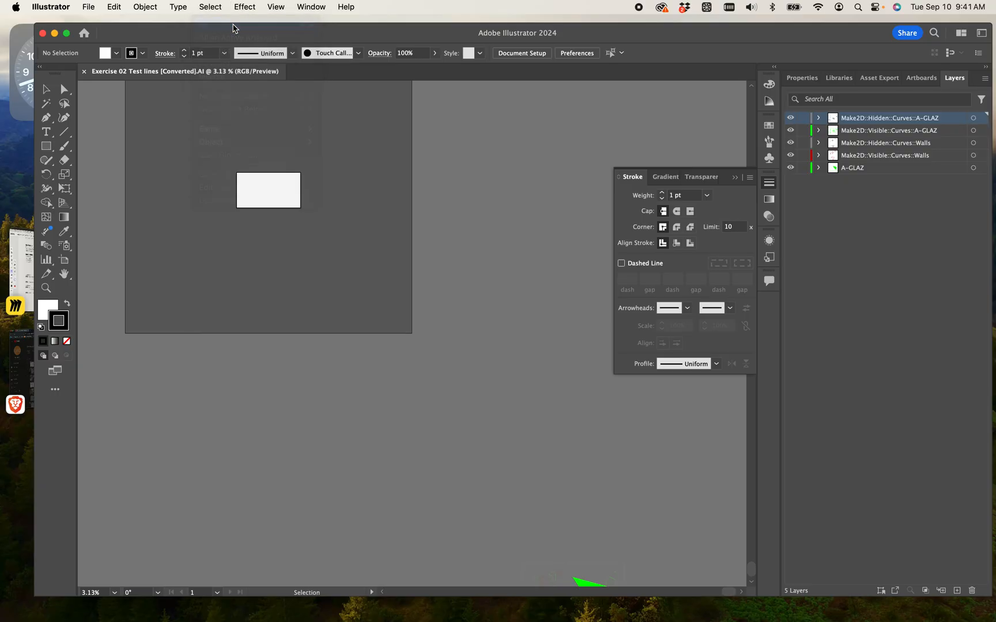
pyautogui.moveTo(584, 582); pyautogui.dragTo(298, 183)
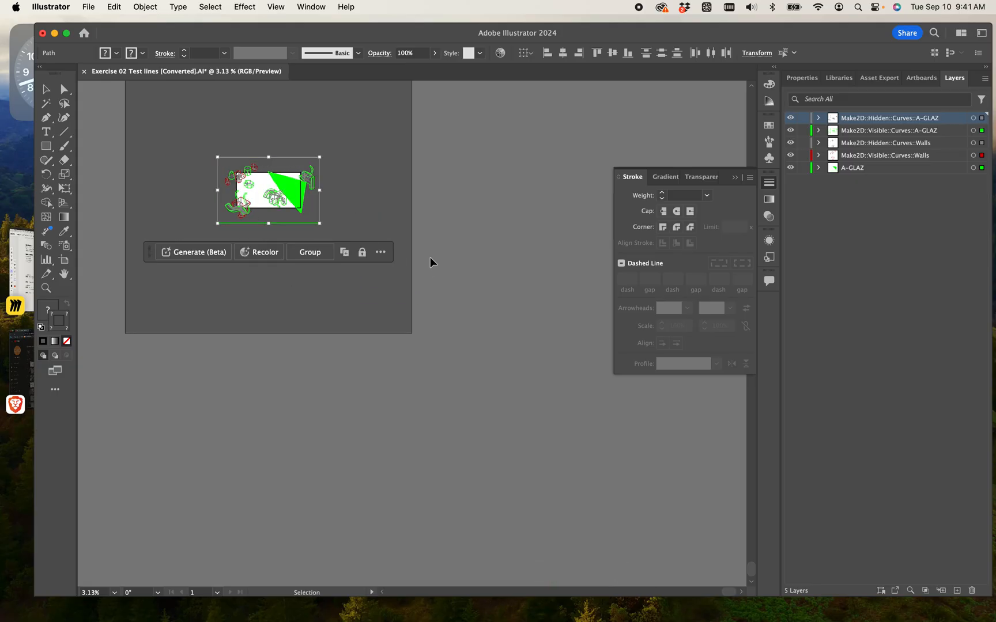
pyautogui.click(432, 260)
# Enter artboard editing for Artboard 1 from the Document Setup options.
pyautogui.scroll(5, 191, 168)
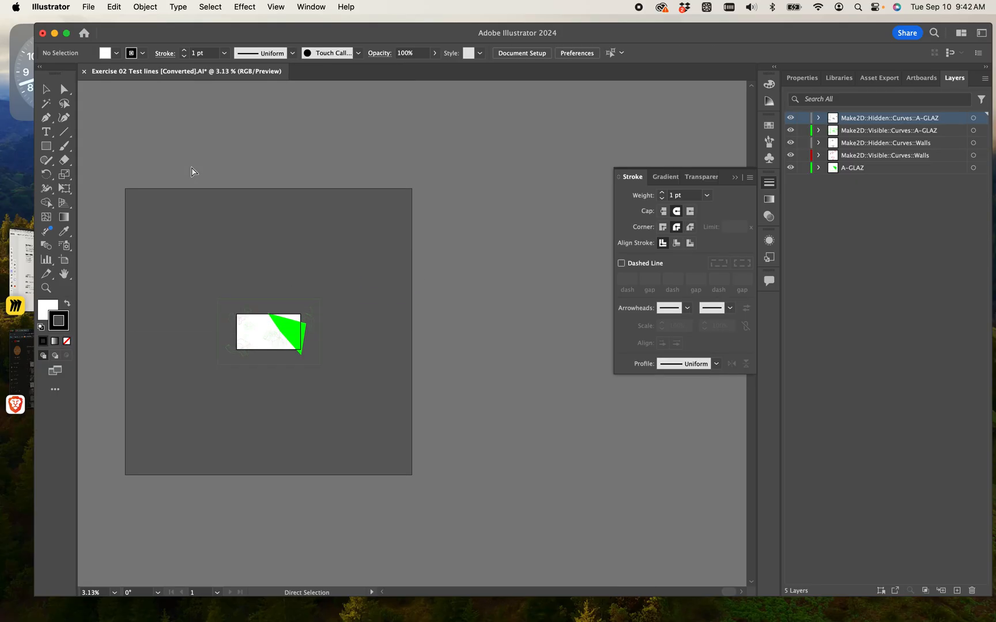
pyautogui.press('super+equal')
pyautogui.press('super+equal')
pyautogui.press('super+equal')
pyautogui.press('super+equal')
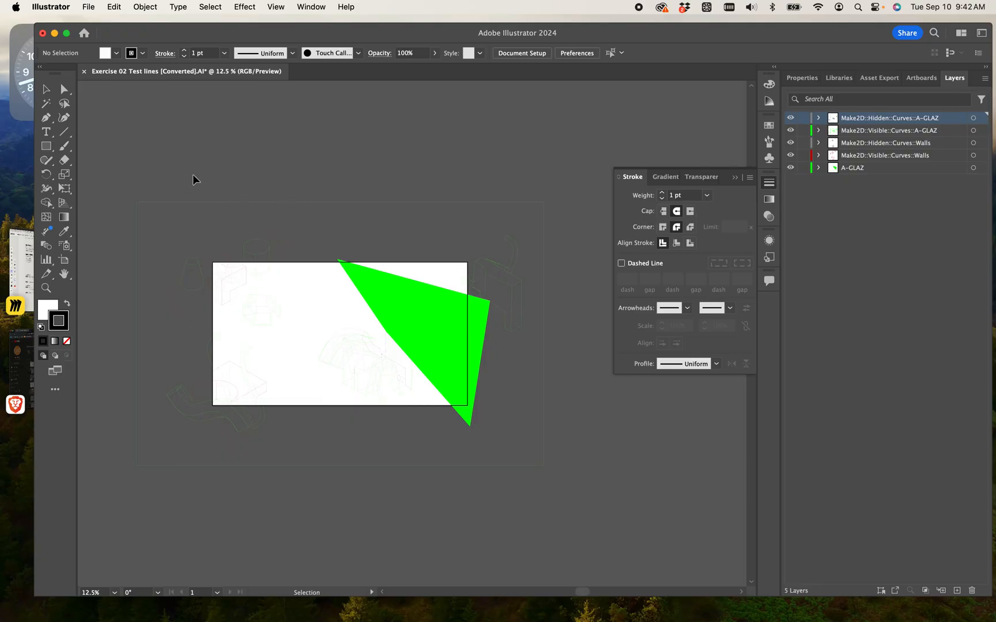
pyautogui.click(89, 7)
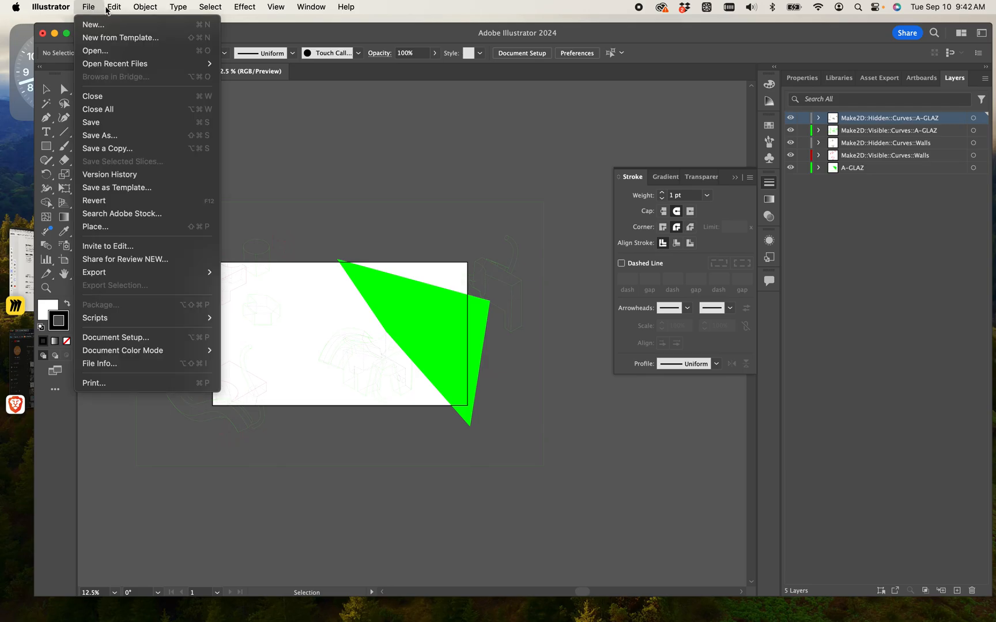
pyautogui.moveTo(110, 7)
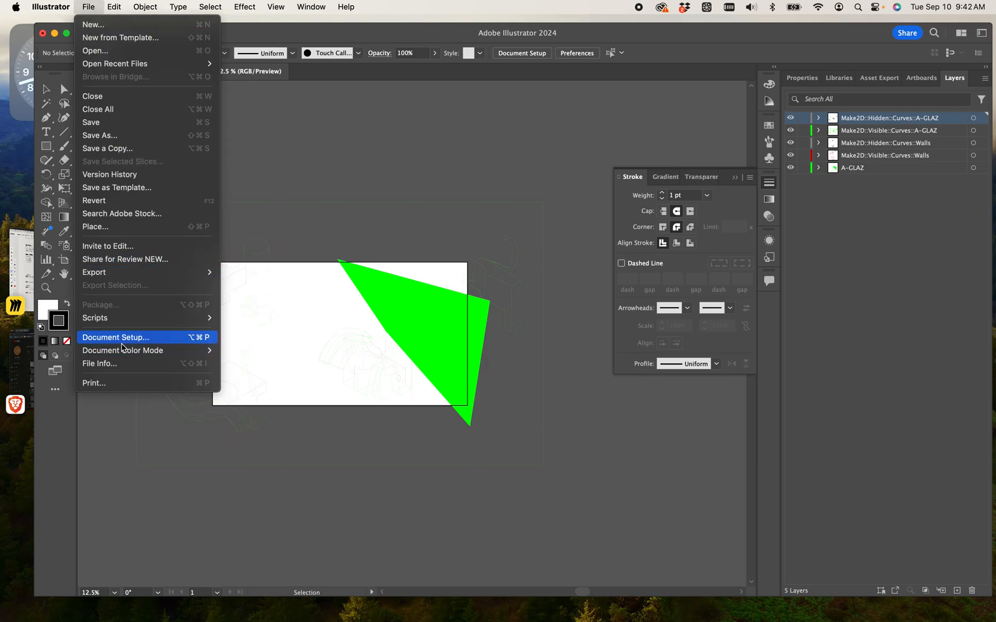
pyautogui.click(120, 338)
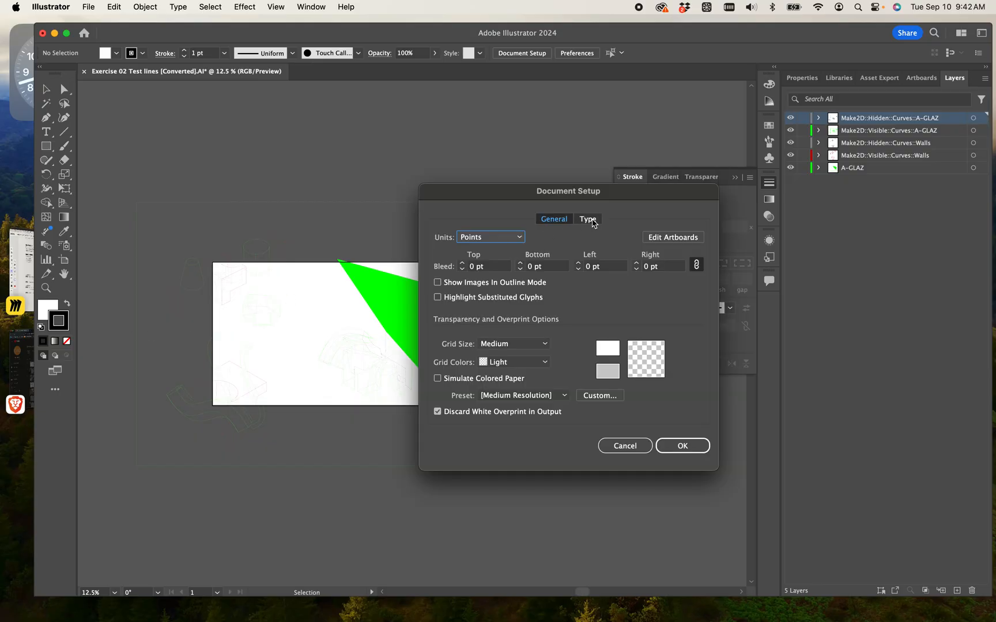
pyautogui.click(656, 237)
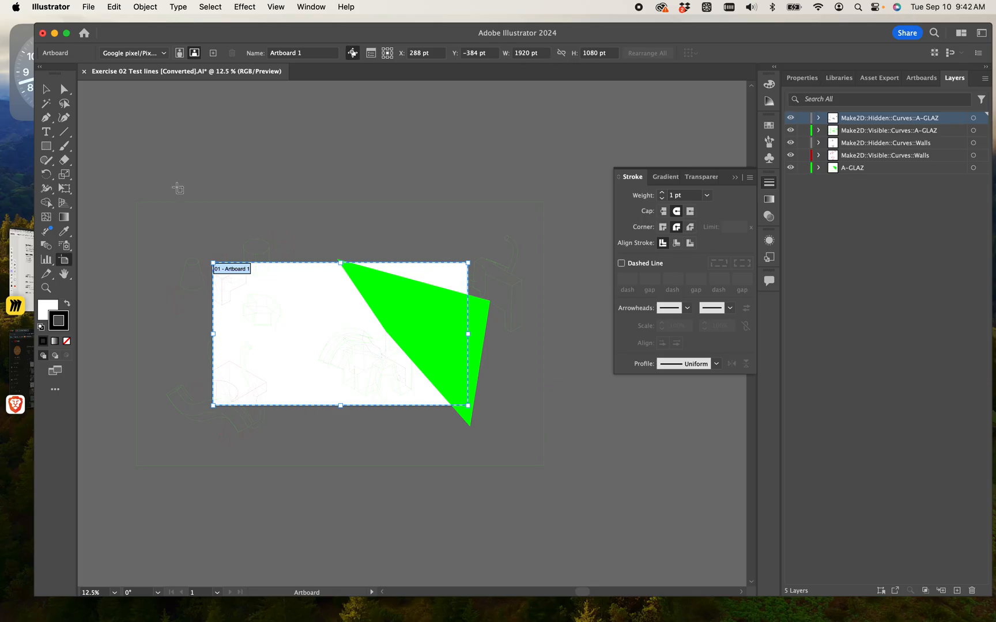
# Show the document rulers and change their units to inches.
pyautogui.press('super+r')
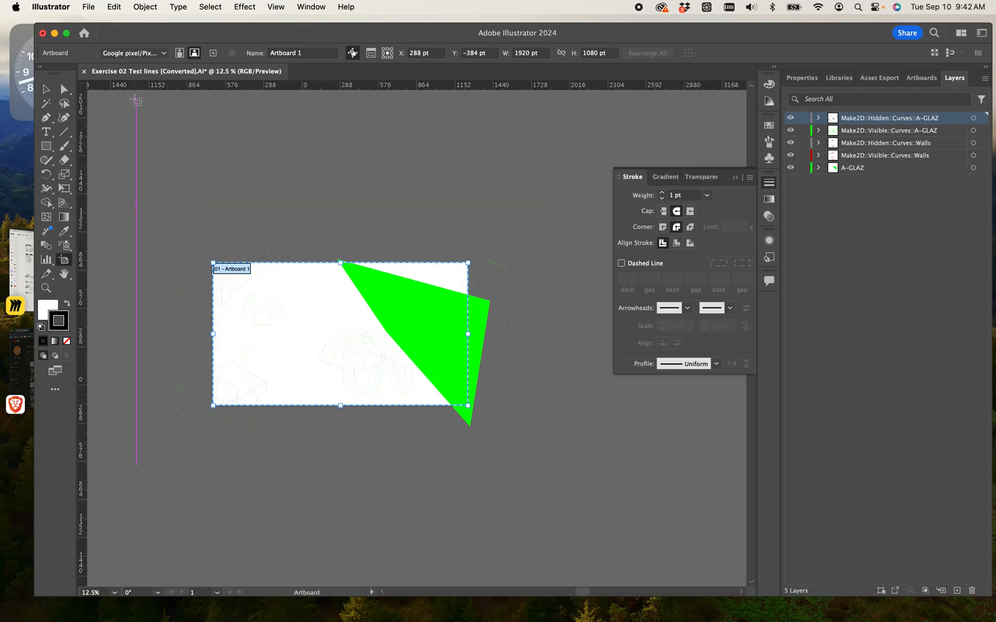
pyautogui.rightClick(91, 90)
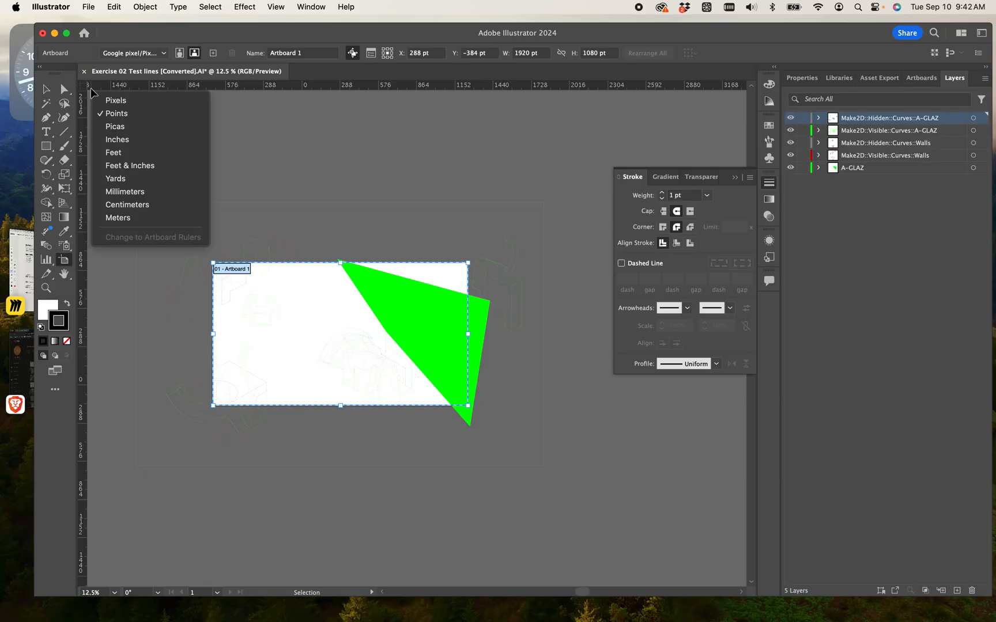
pyautogui.click(123, 142)
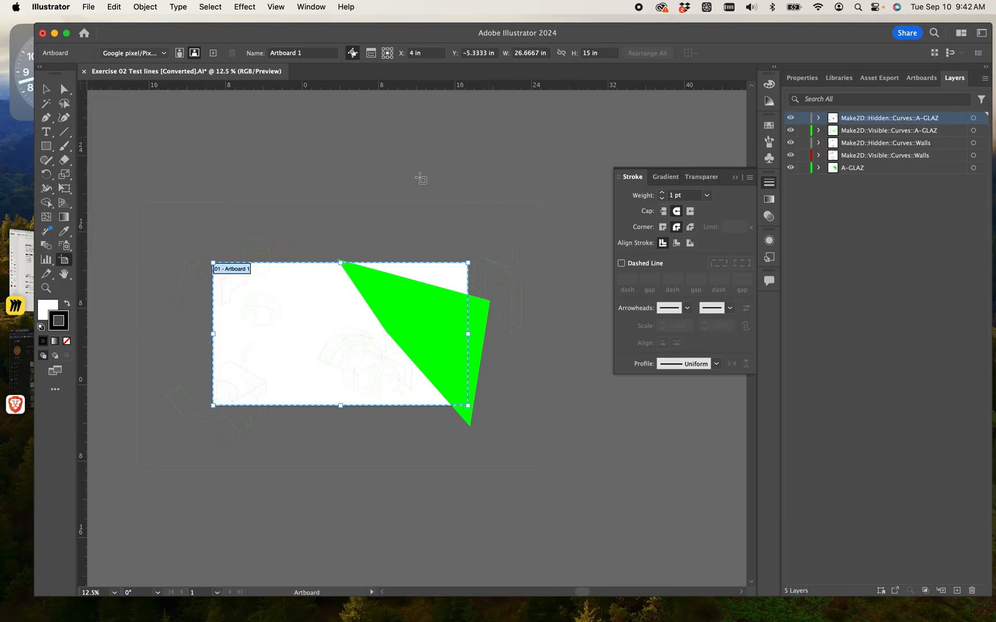
# Set Artboard 1 to 17 in wide and 11 in high.
pyautogui.click(536, 58)
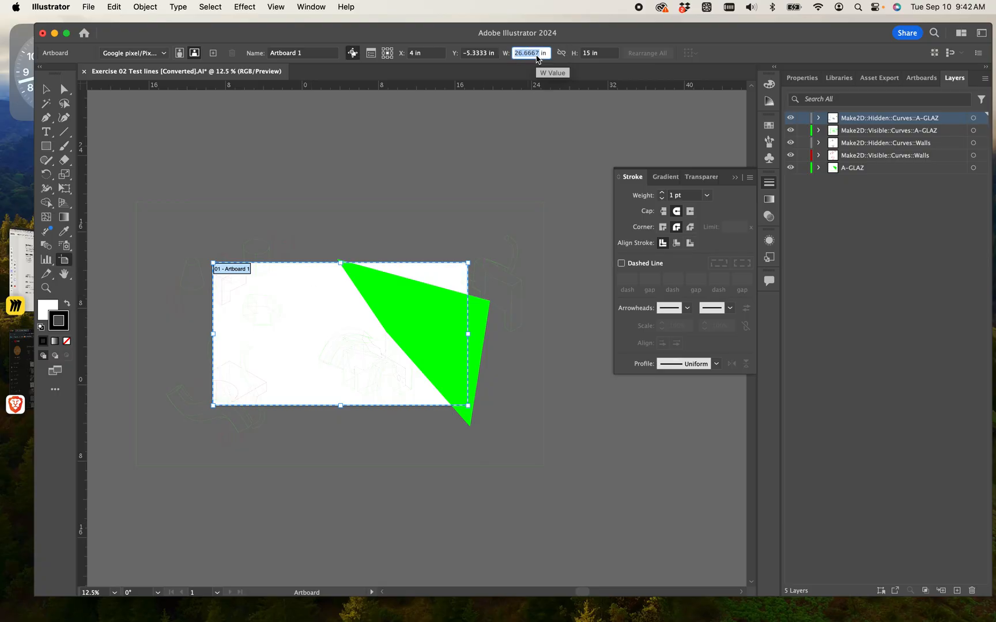
pyautogui.write('1')
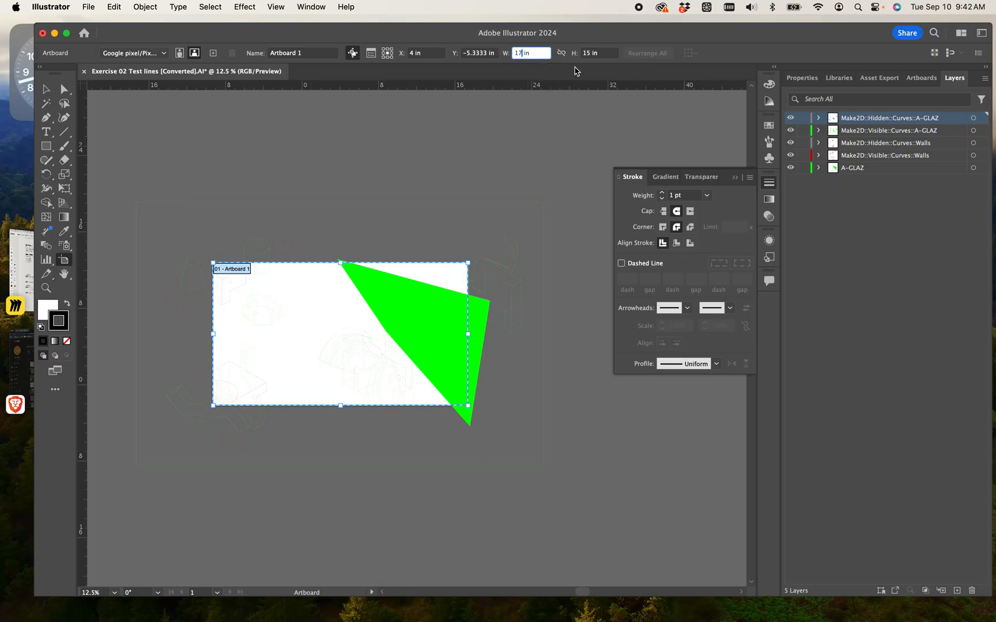
pyautogui.press('Tab')
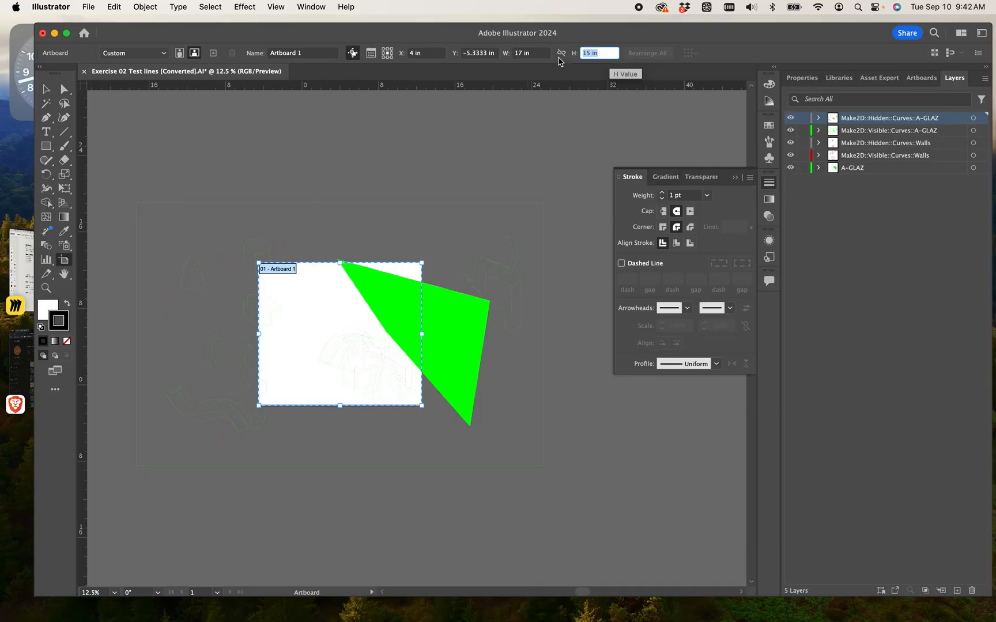
pyautogui.write('11')
pyautogui.press('Return')
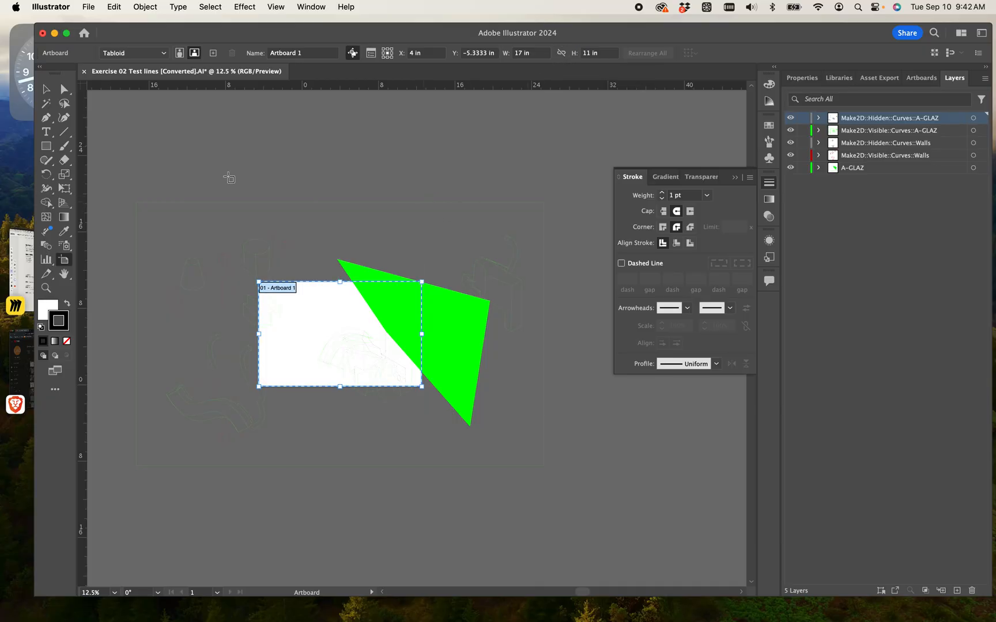
# Select all the artwork with the Selection tool, scale it down so its frame fits the artboard edges, and deselect it.
pyautogui.click(46, 89)
pyautogui.moveTo(202, 190); pyautogui.dragTo(588, 502)
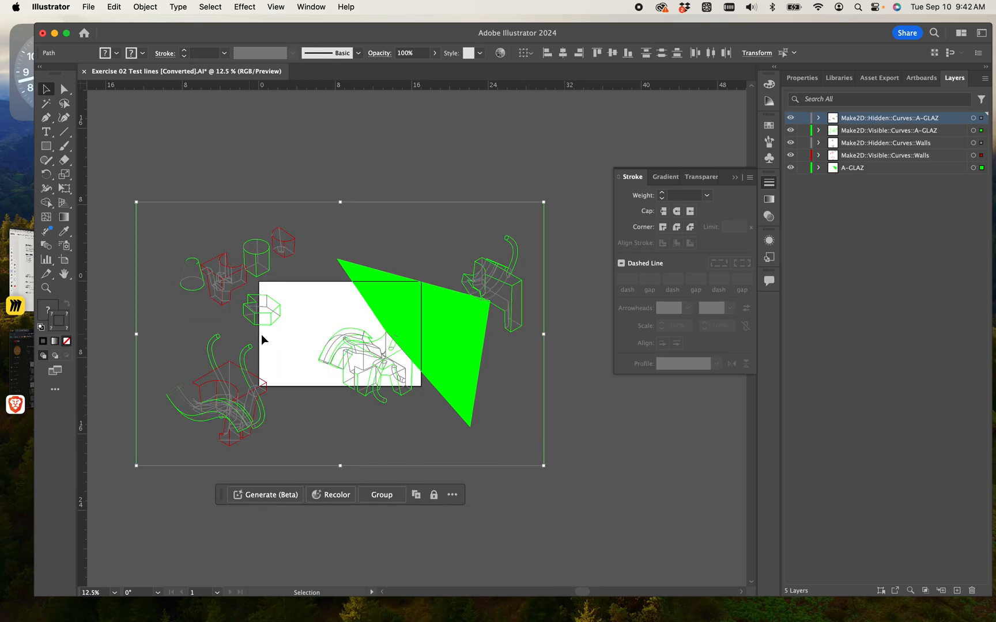
pyautogui.moveTo(544, 465); pyautogui.dragTo(423, 387)
pyautogui.moveTo(133, 199); pyautogui.dragTo(260, 285)
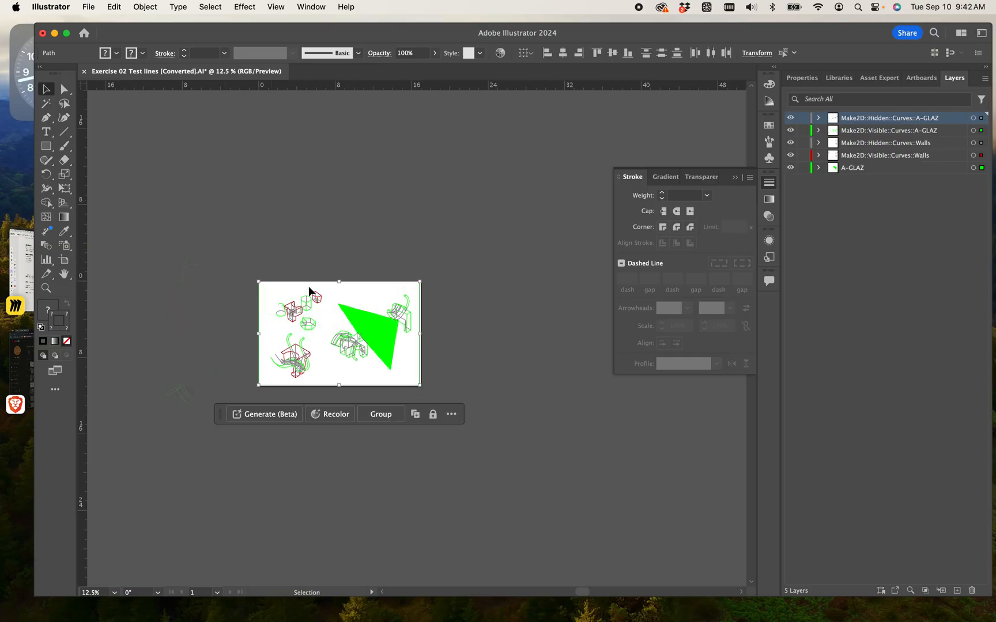
pyautogui.press('super+equal')
pyautogui.press('super+equal')
pyautogui.press('super+equal')
pyautogui.press('super+equal')
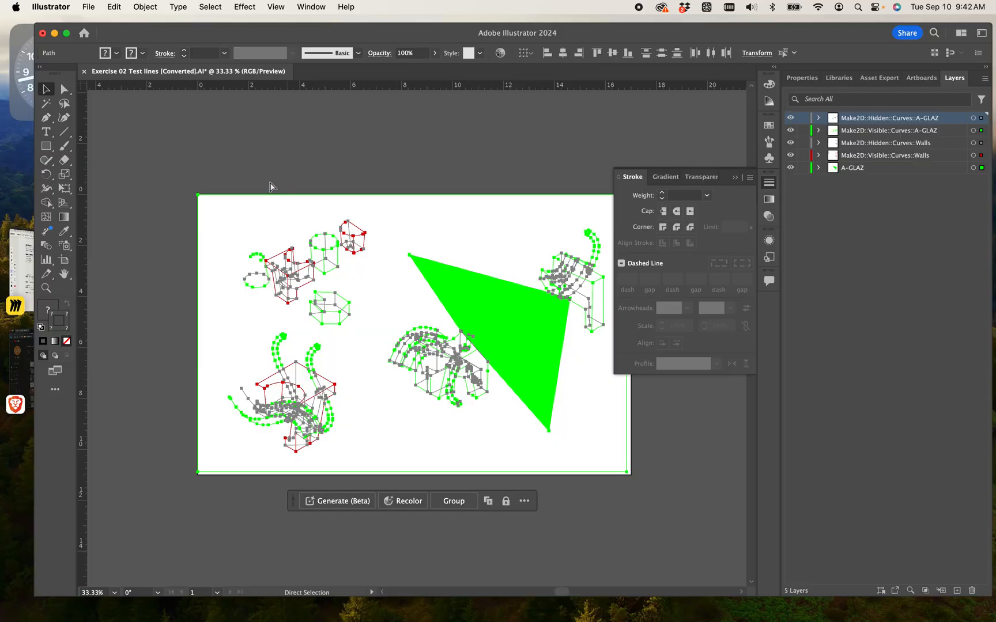
pyautogui.moveTo(240, 167)
pyautogui.mouseDown()
pyautogui.moveTo(342, 218)
pyautogui.moveTo(237, 161)
pyautogui.mouseUp()
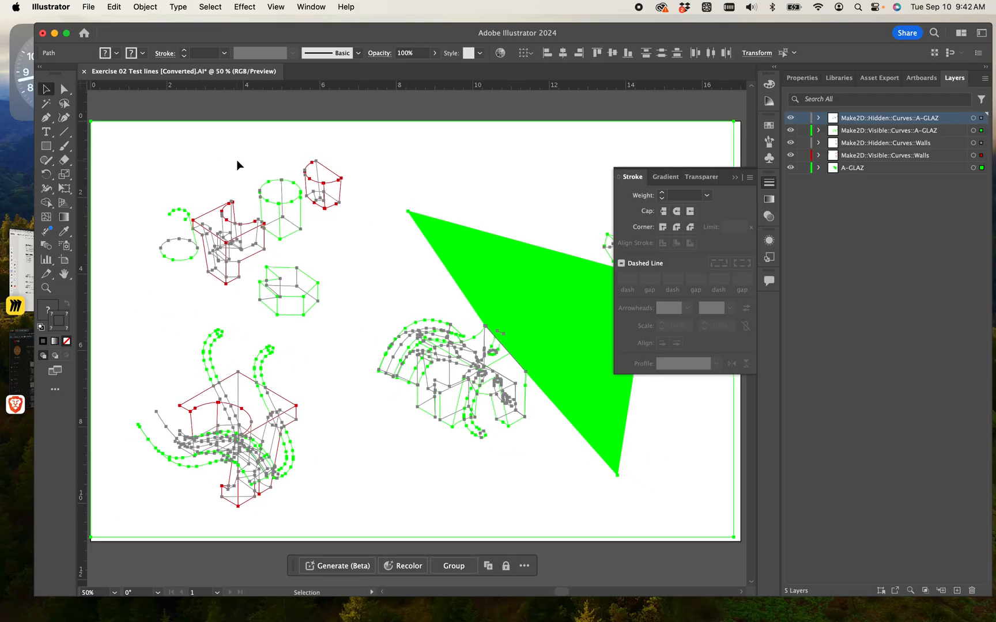
pyautogui.press('super+minus')
pyautogui.click(253, 142)
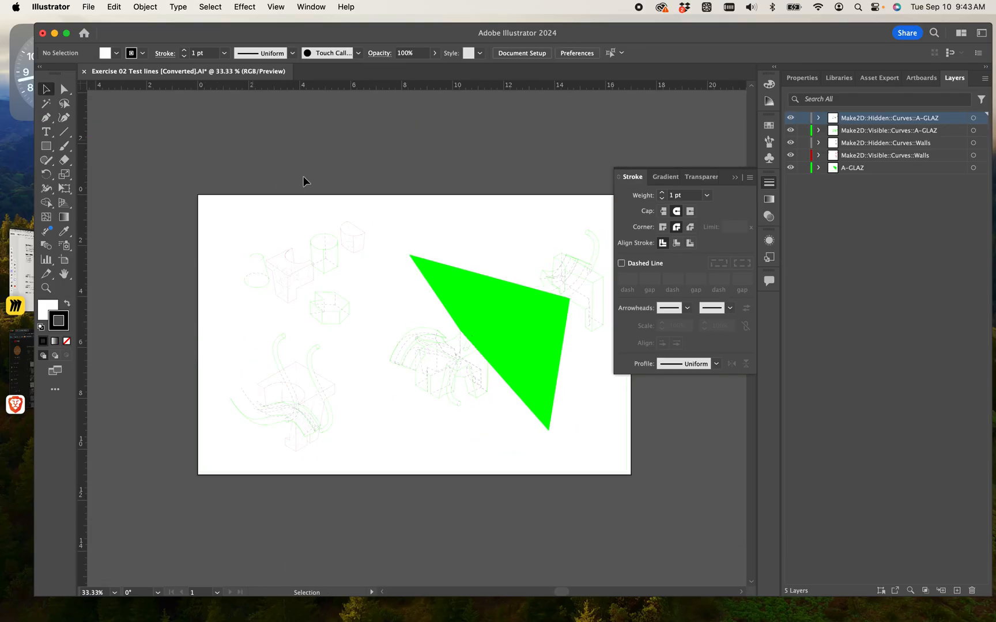
# Hide the four Make2D layers, leaving only the A-GLAZ layer shown.
pyautogui.moveTo(309, 170); pyautogui.dragTo(248, 162)
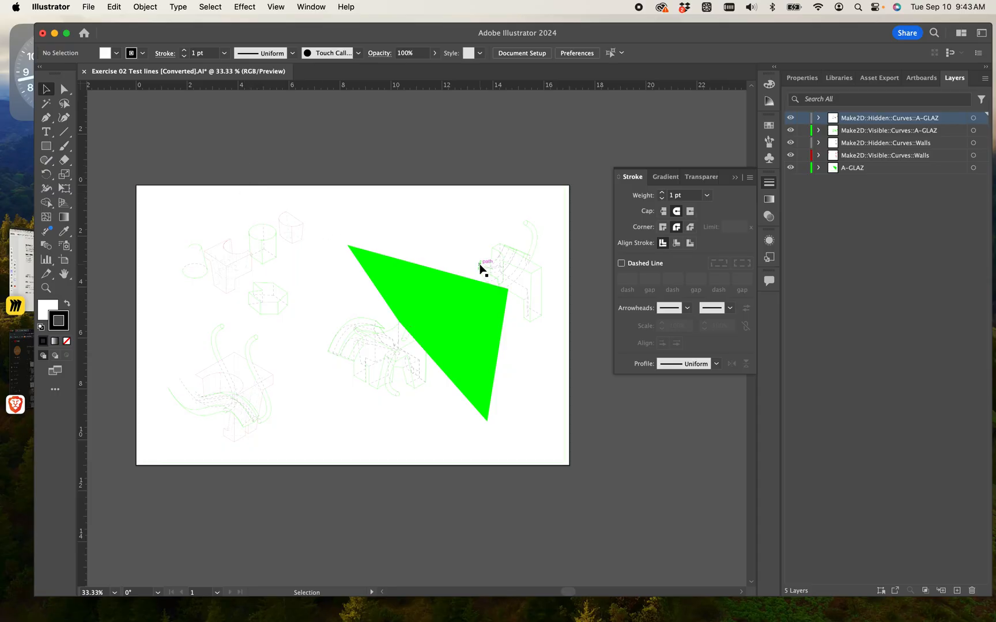
pyautogui.moveTo(790, 118); pyautogui.dragTo(791, 156)
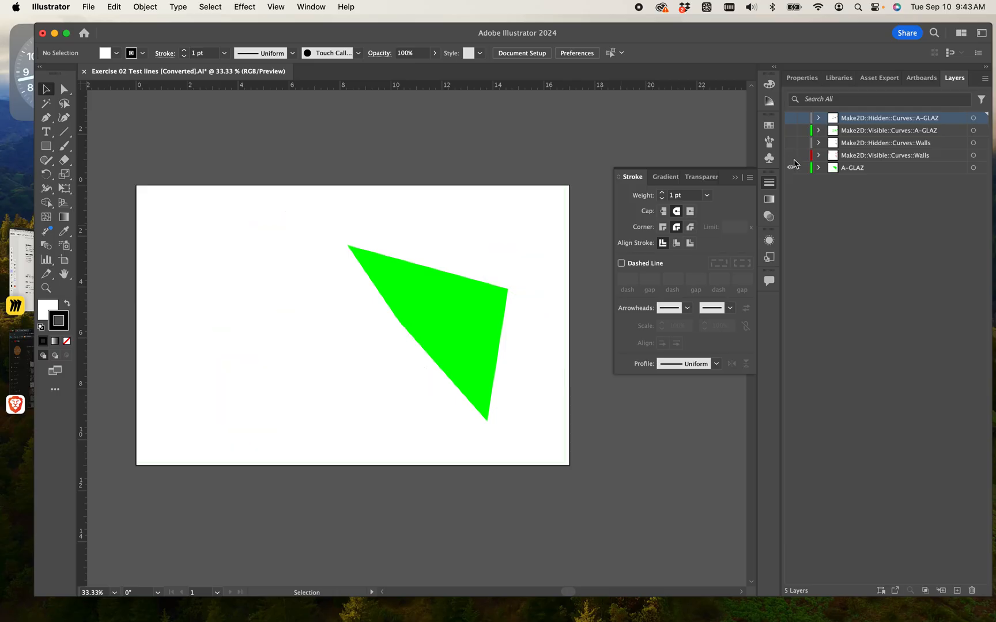
# Delete all the artwork on the A-GLAZ layer, undo the deletion and clear the selection.
pyautogui.click(974, 169)
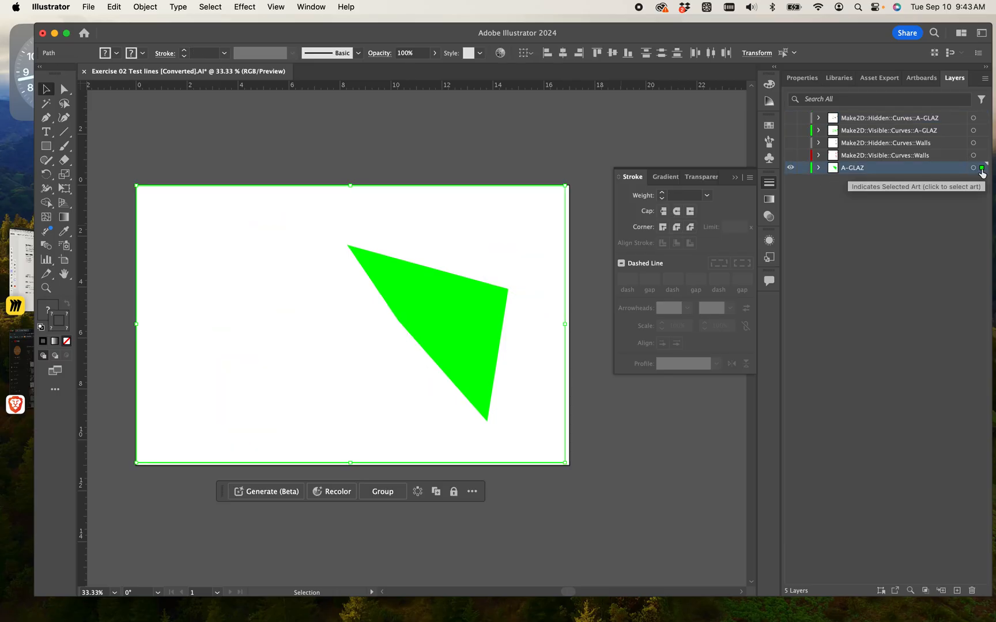
pyautogui.press('Delete')
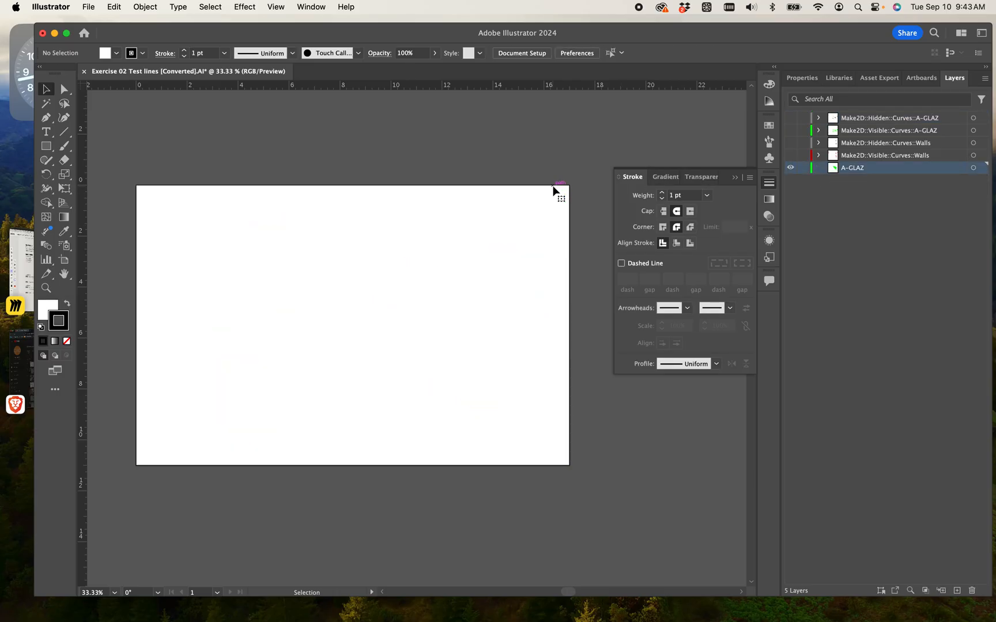
pyautogui.press('super+z')
pyautogui.click(478, 155)
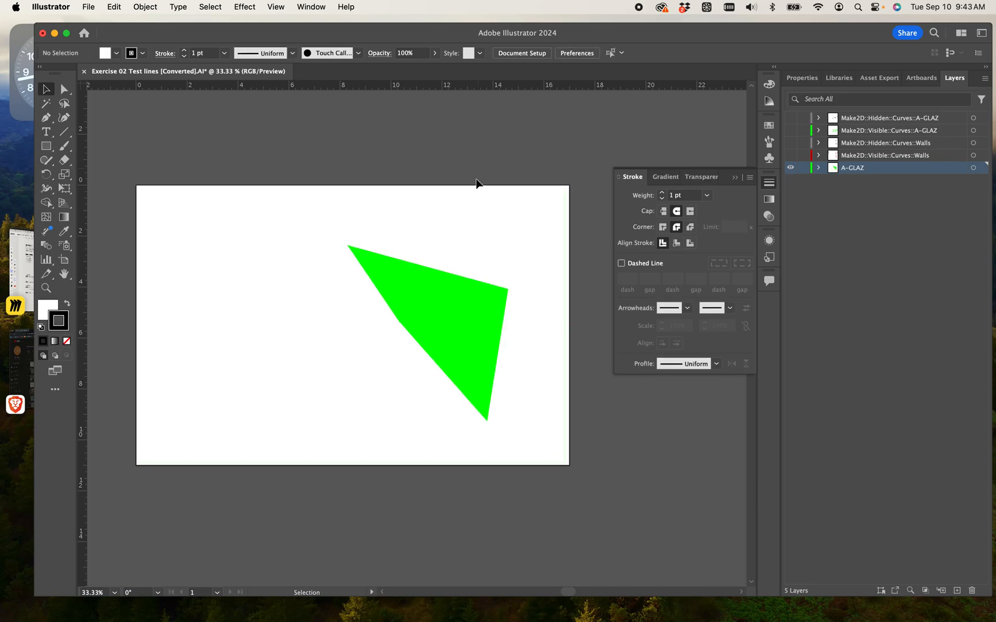
# Remove the rectangular frame path along the artboard edges from the A-GLAZ layer and hide that layer.
pyautogui.click(475, 184)
pyautogui.press('super+shift+a')
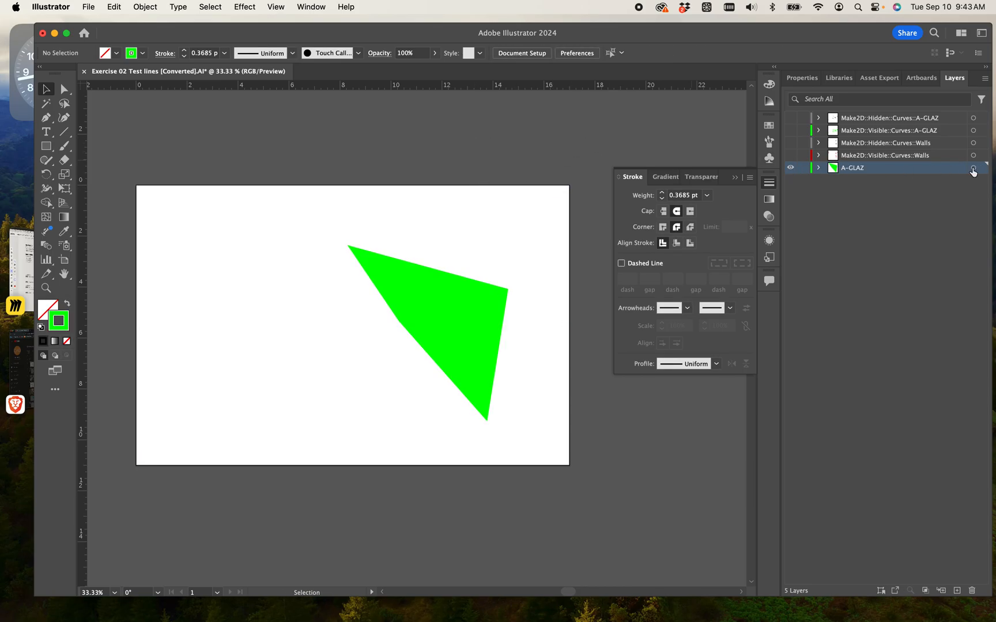
pyautogui.click(791, 167)
# Show the Make2D::Hidden::Curves::A-GLAZ layer, select all its artwork and set the stroke color to dark gray 383838.
pyautogui.press('super+y')
pyautogui.click(791, 118)
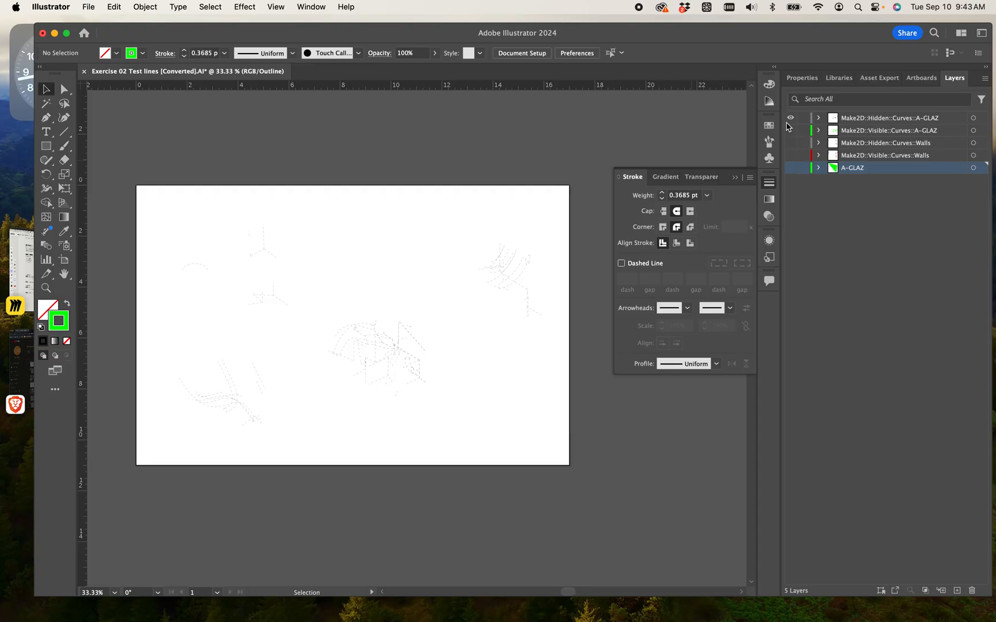
pyautogui.click(983, 119)
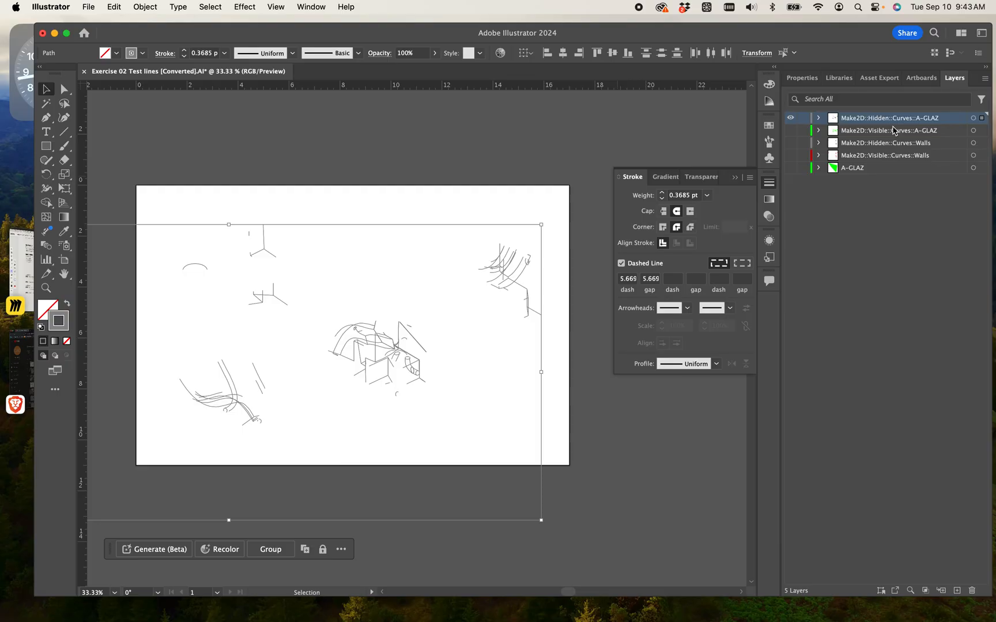
pyautogui.press('super+equal')
pyautogui.press('super+minus')
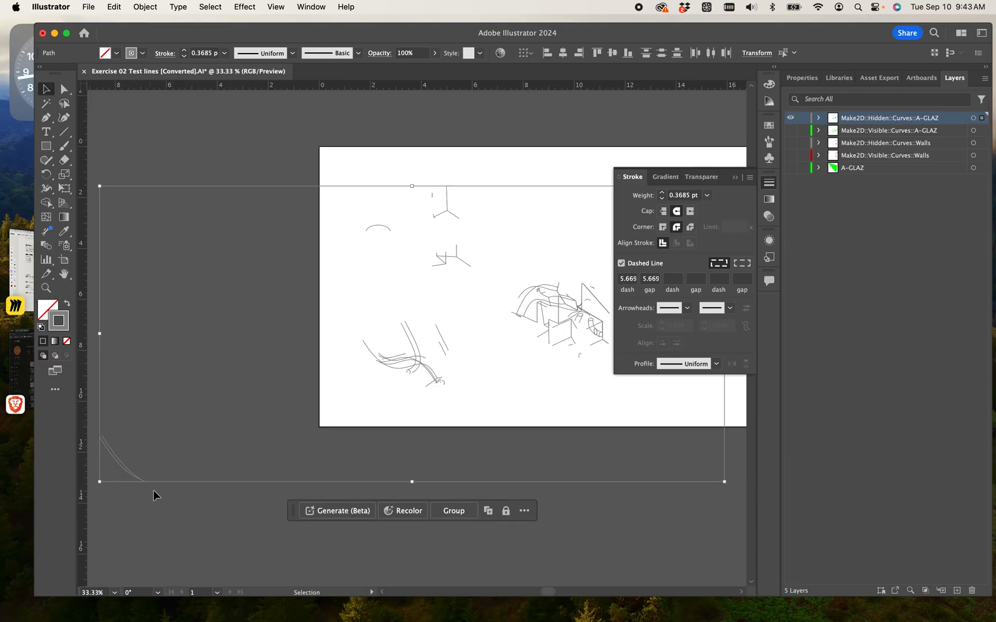
pyautogui.moveTo(347, 396); pyautogui.dragTo(151, 418)
pyautogui.doubleClick(66, 329)
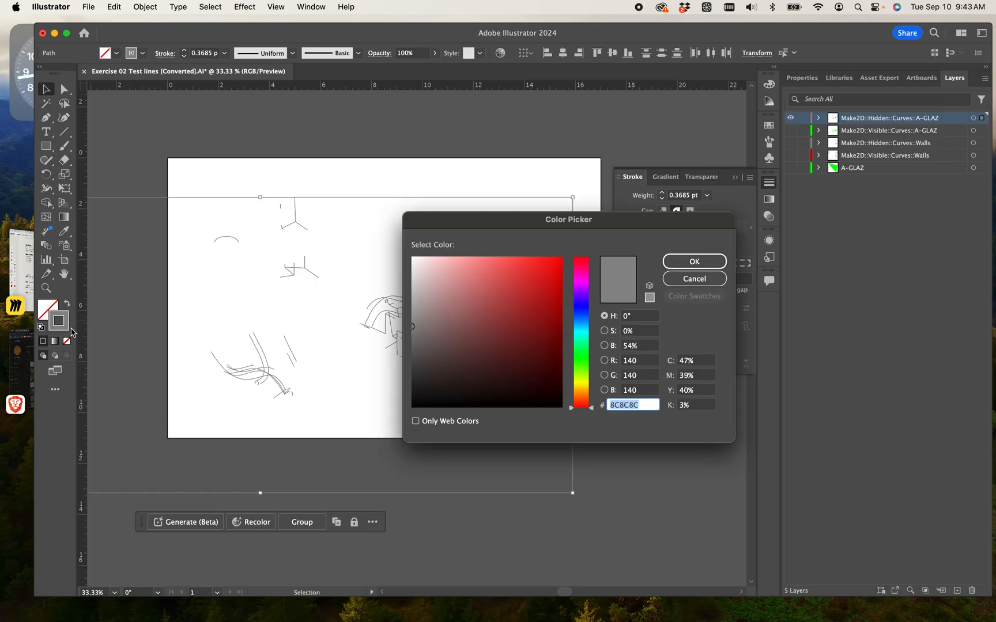
pyautogui.moveTo(438, 330); pyautogui.dragTo(396, 375)
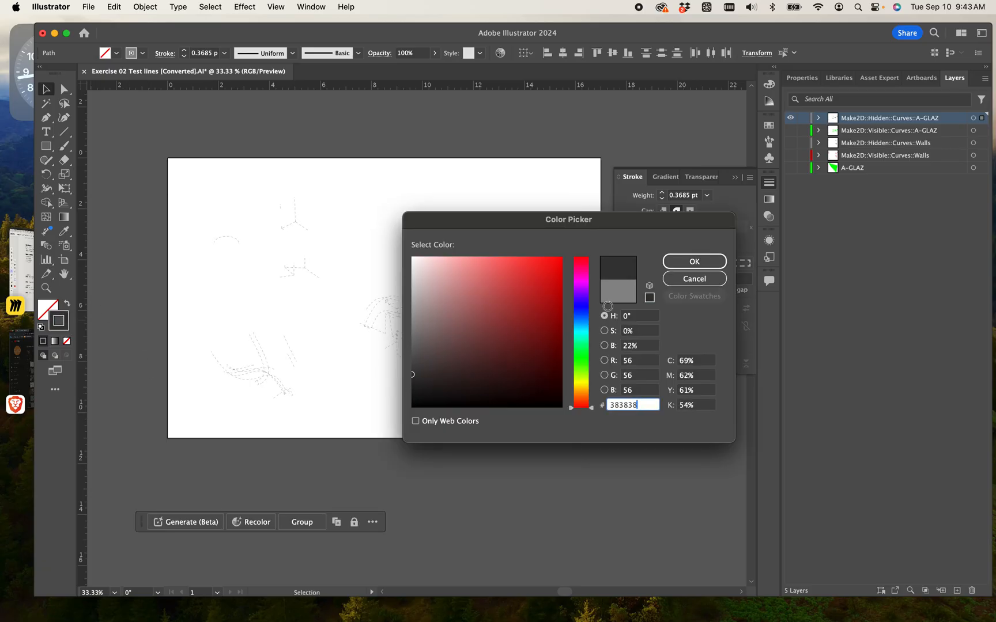
pyautogui.click(694, 261)
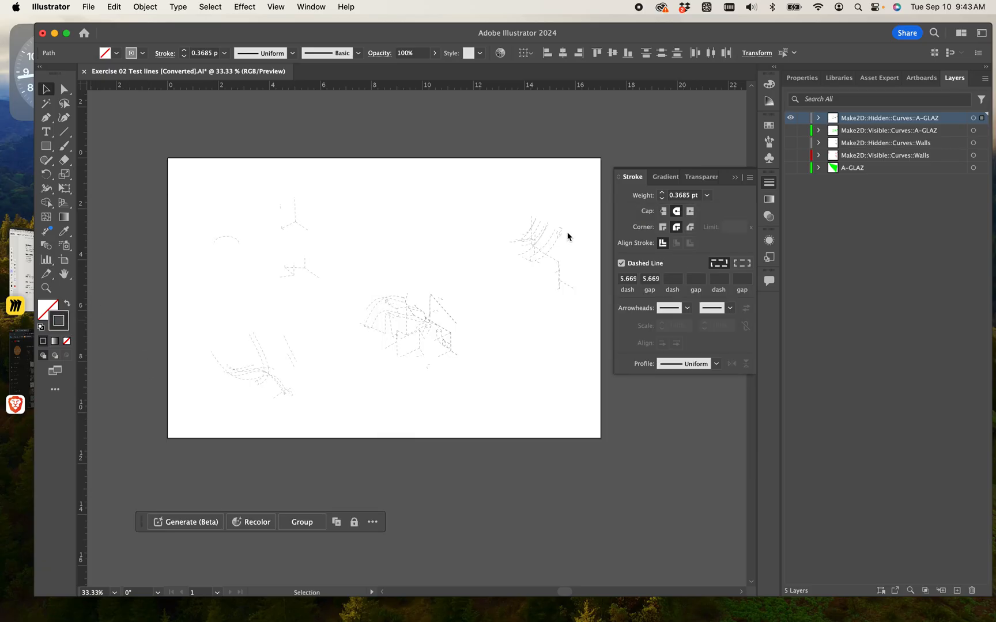
# Set the stroke weight of the selected hidden curves to 0.46 pt.
pyautogui.click(209, 56)
pyautogui.write('.')
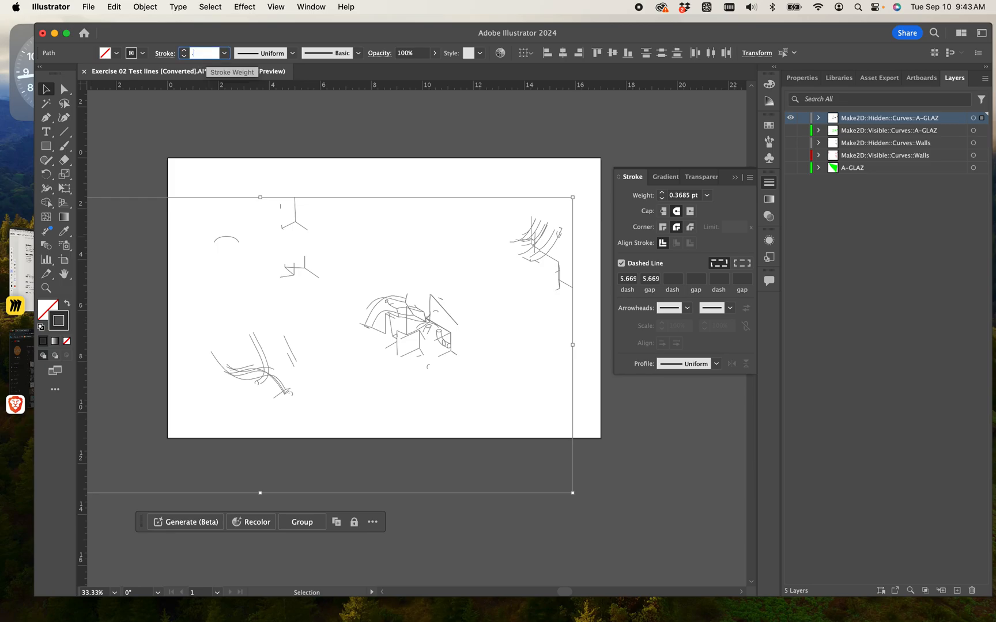
pyautogui.write('46')
pyautogui.press('Return')
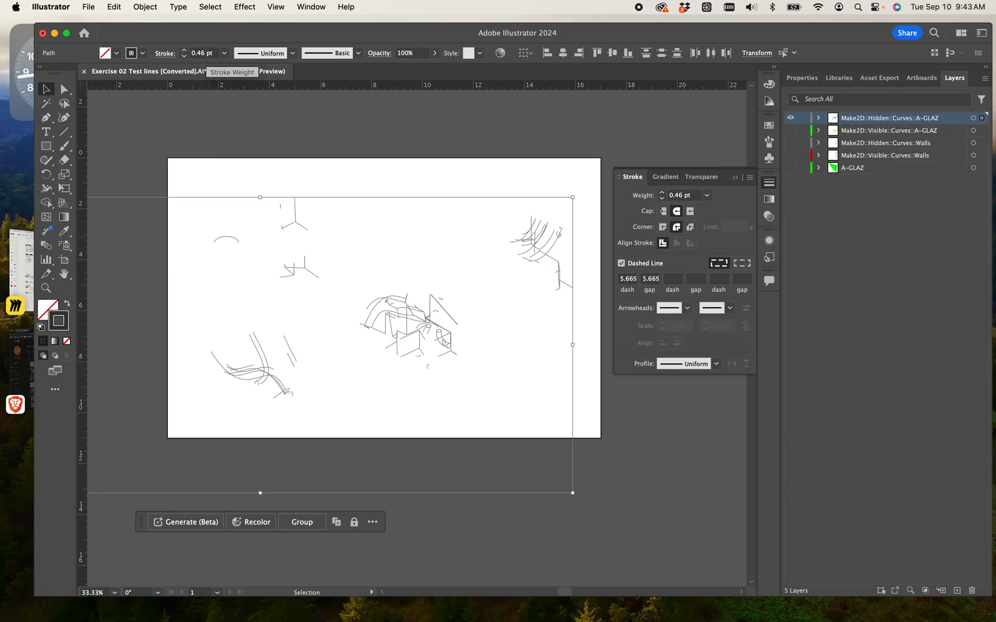
# Give the selected hidden curves a dashed stroke with a 3 pt dash and 2 pt gap, and deselect them.
pyautogui.click(620, 264)
pyautogui.click(621, 264)
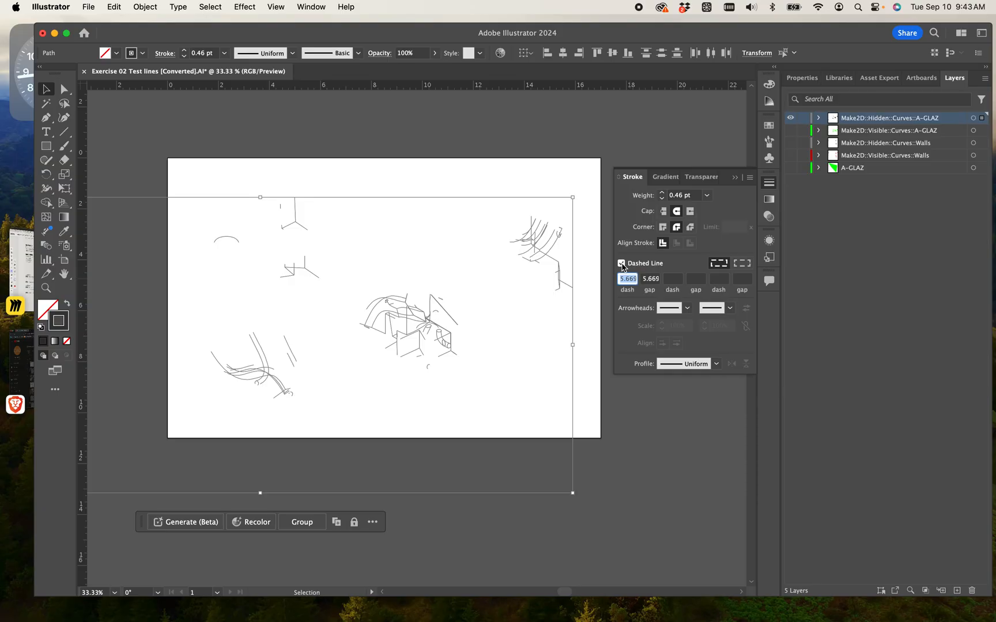
pyautogui.write('3')
pyautogui.click(654, 279)
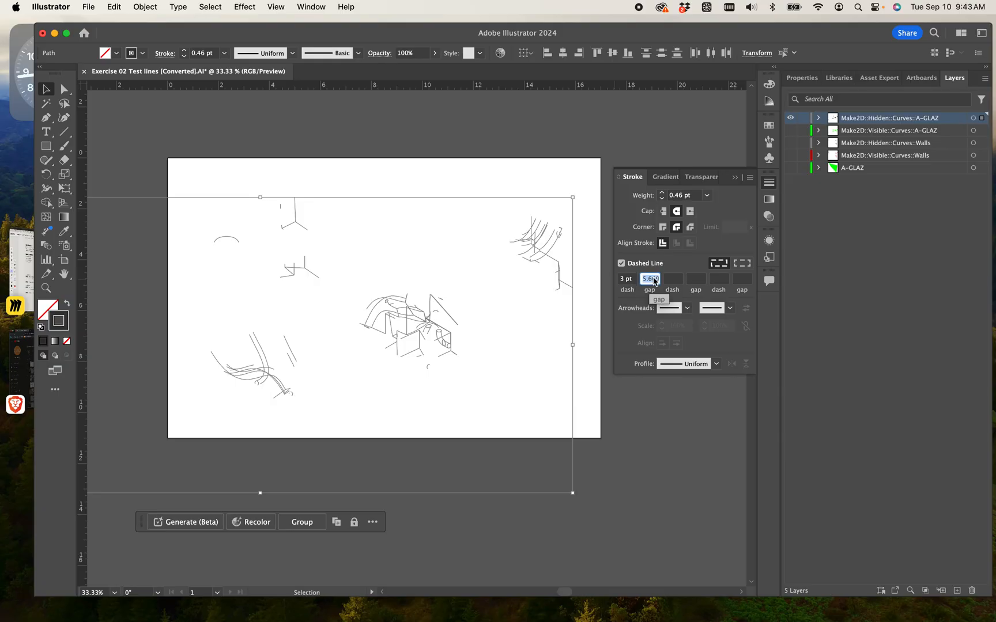
pyautogui.click(526, 340)
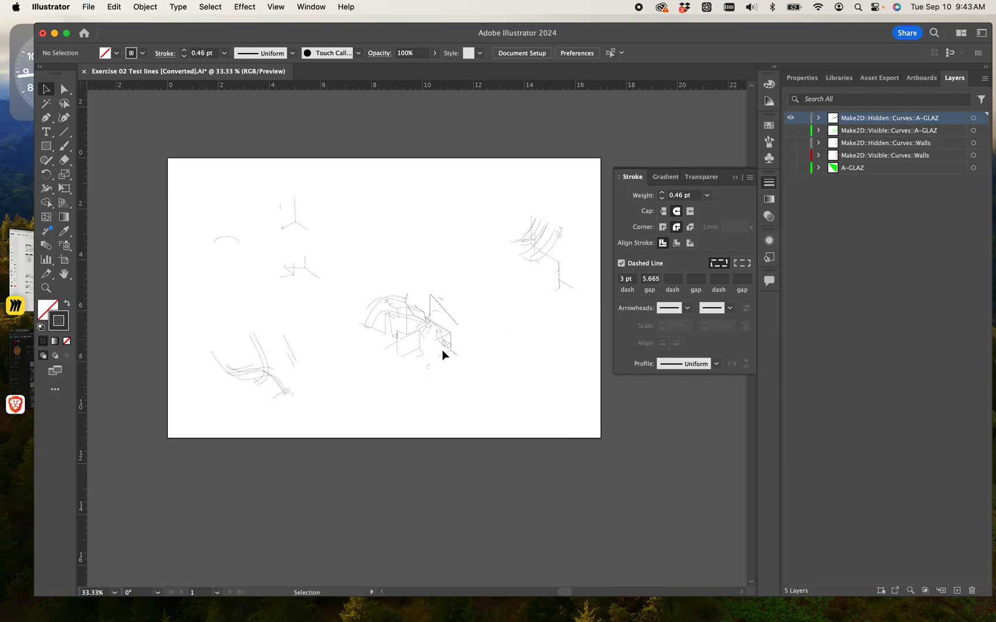
# Delete the overlapping duplicate arcs on the narrow ellipse inside the central object's curved pipe.
pyautogui.keyDown('alt'); pyautogui.scroll(10, 442, 353); pyautogui.keyUp('alt')
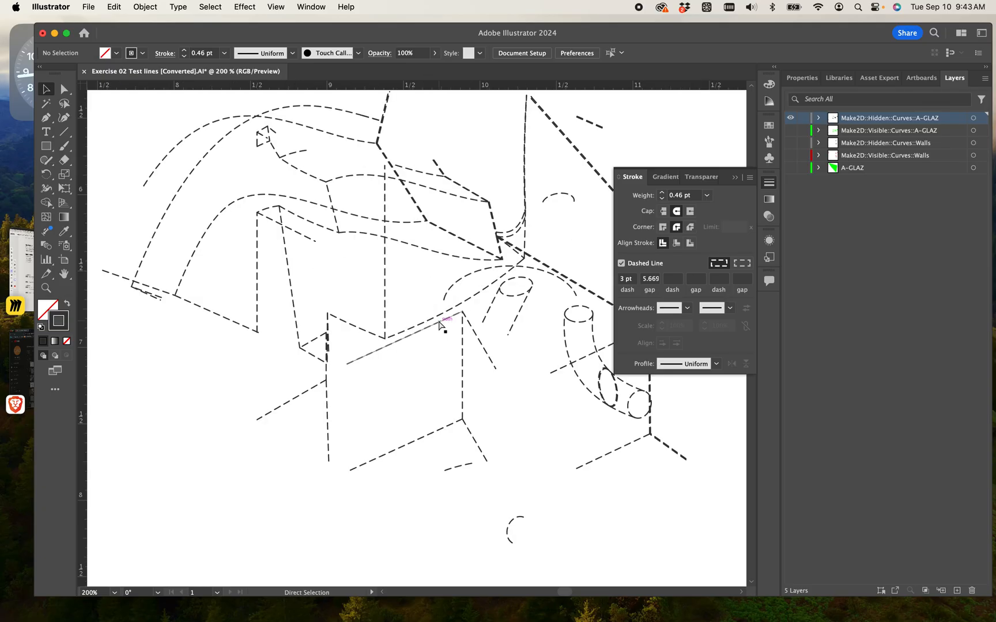
pyautogui.keyDown('alt'); pyautogui.scroll(5, 439, 325); pyautogui.keyUp('alt')
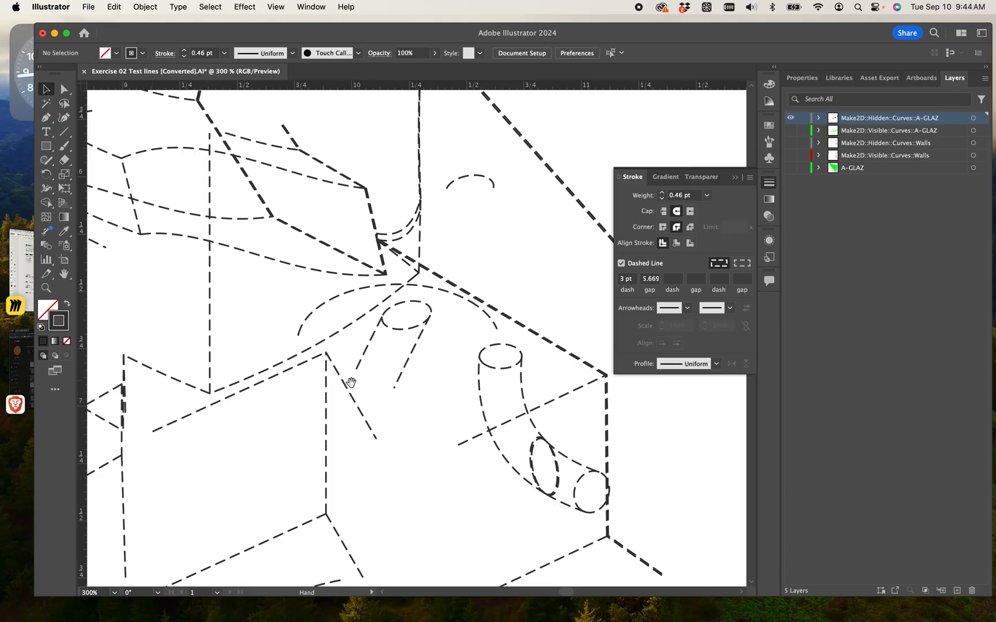
pyautogui.scroll(-3, 352, 380)
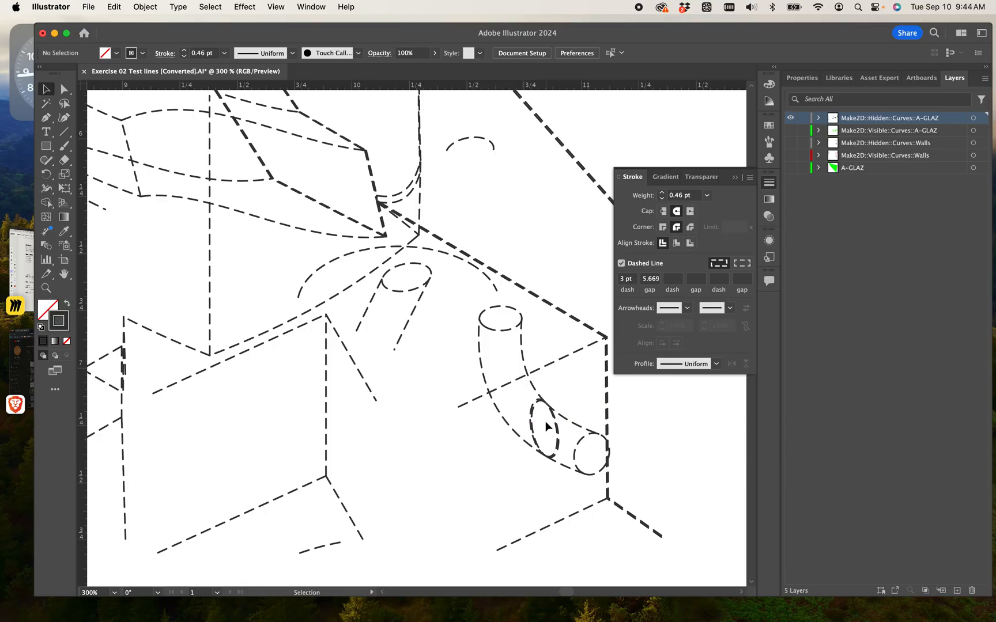
pyautogui.keyDown('alt'); pyautogui.scroll(5, 544, 431); pyautogui.keyUp('alt')
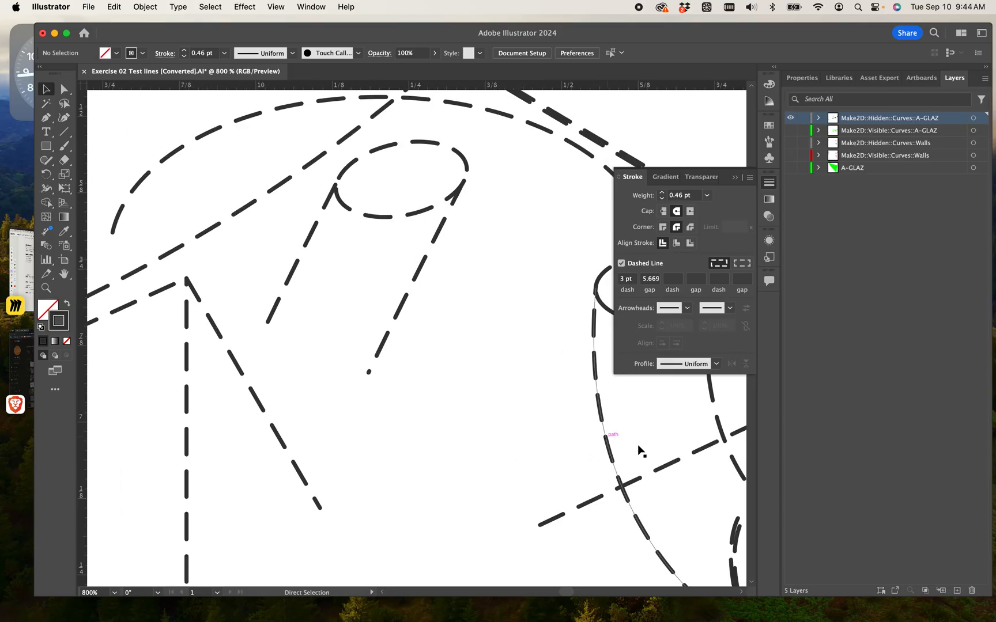
pyautogui.click(444, 436)
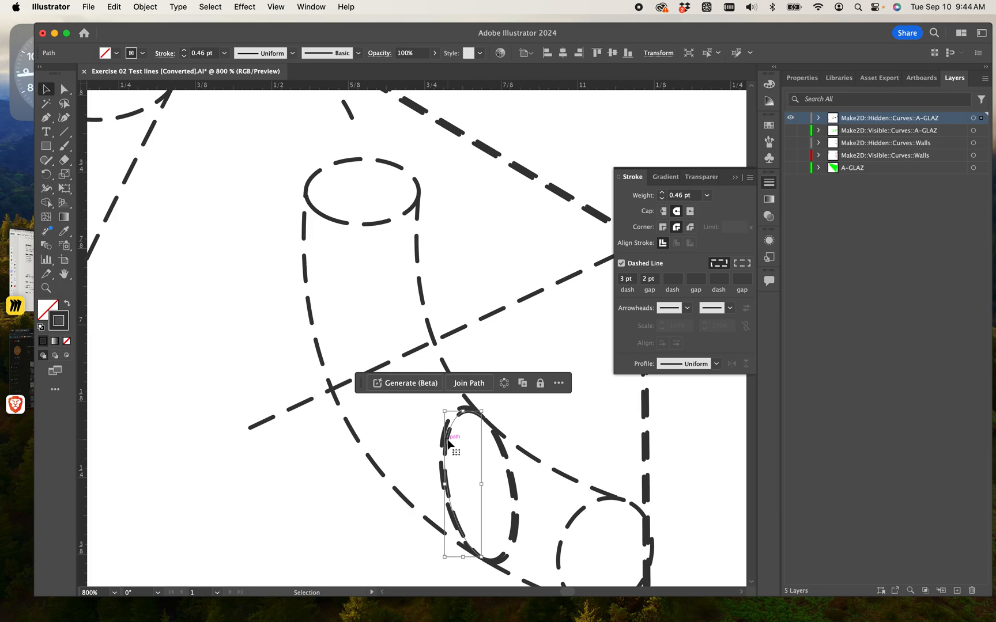
pyautogui.click(516, 493)
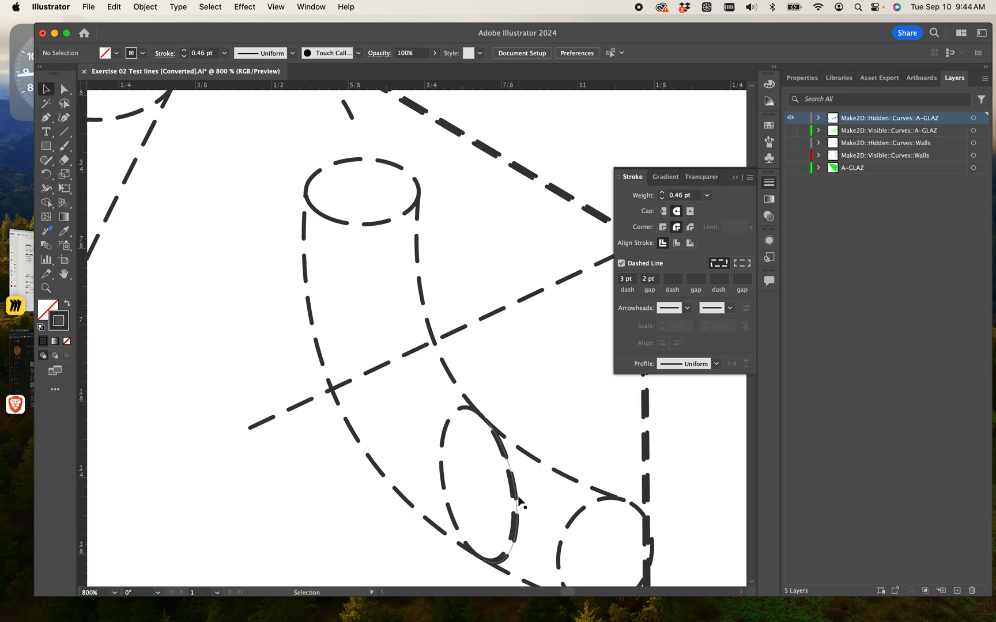
pyautogui.click(499, 516)
# Examine the dashed hidden lines of the central and upper-right objects up close for doubled lines and dash spacing.
pyautogui.scroll(5, 524, 391)
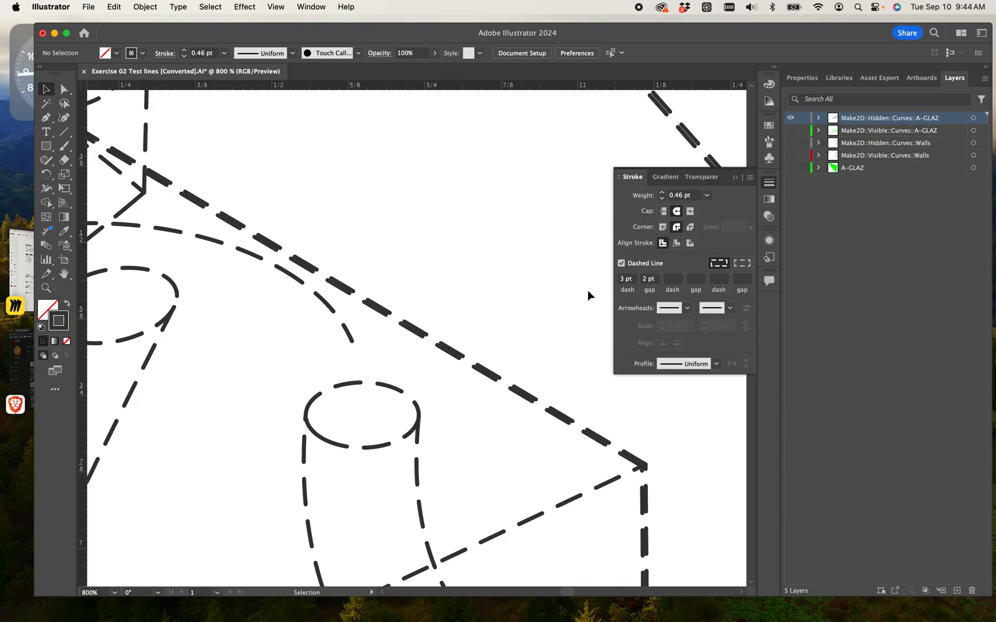
pyautogui.keyDown('alt'); pyautogui.scroll(-10, 508, 332); pyautogui.keyUp('alt')
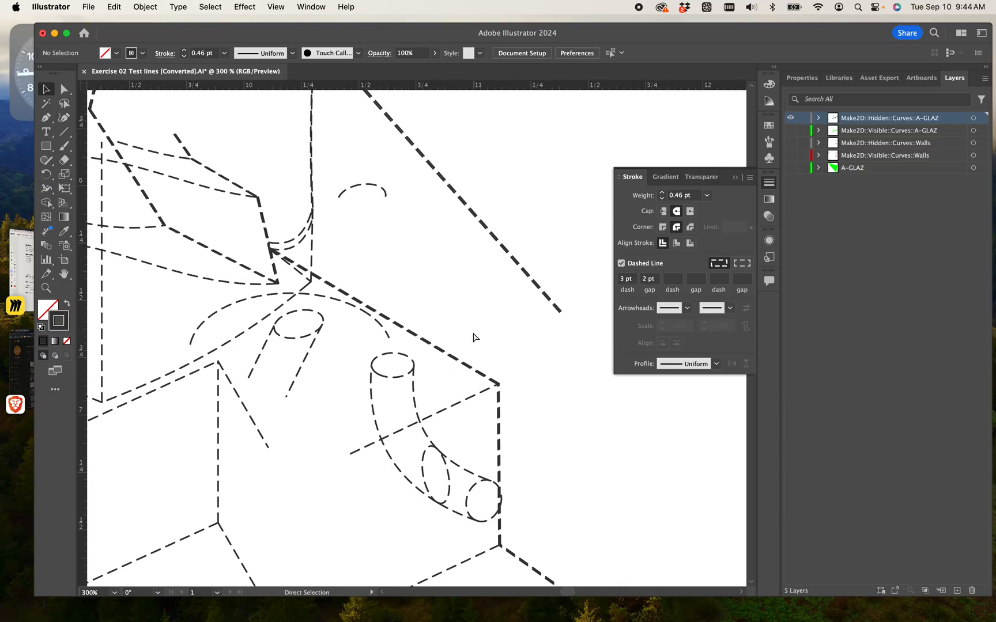
pyautogui.moveTo(430, 329); pyautogui.dragTo(242, 437)
pyautogui.moveTo(449, 356); pyautogui.dragTo(360, 430)
pyautogui.keyDown('alt'); pyautogui.scroll(6, 378, 449); pyautogui.keyUp('alt')
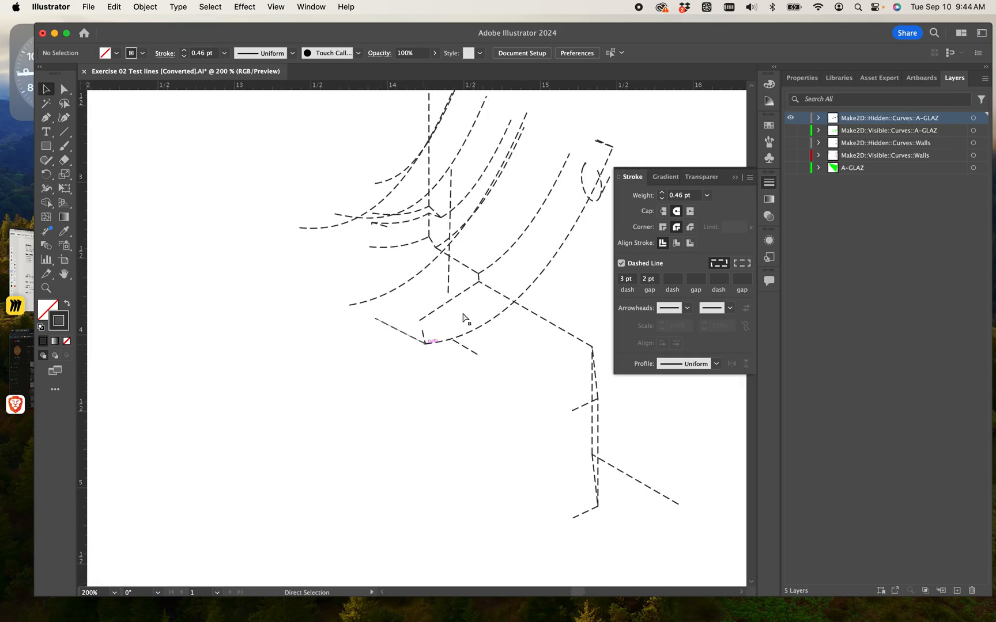
pyautogui.moveTo(513, 263)
pyautogui.mouseDown()
pyautogui.moveTo(393, 422)
pyautogui.moveTo(440, 415)
pyautogui.mouseUp()
pyautogui.keyDown('alt'); pyautogui.scroll(-4, 444, 406); pyautogui.keyUp('alt')
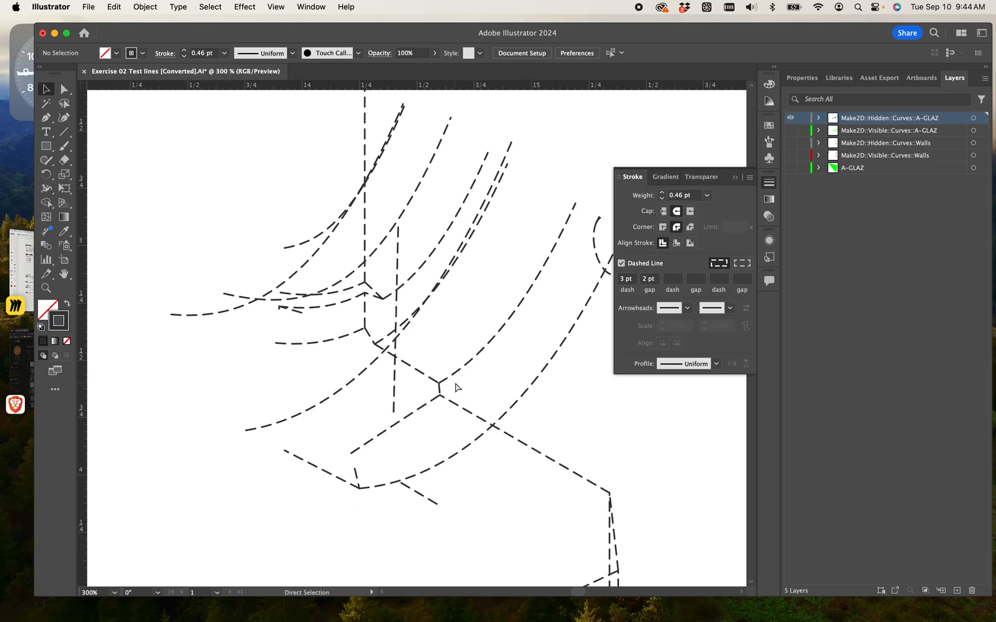
pyautogui.moveTo(382, 445); pyautogui.dragTo(537, 387)
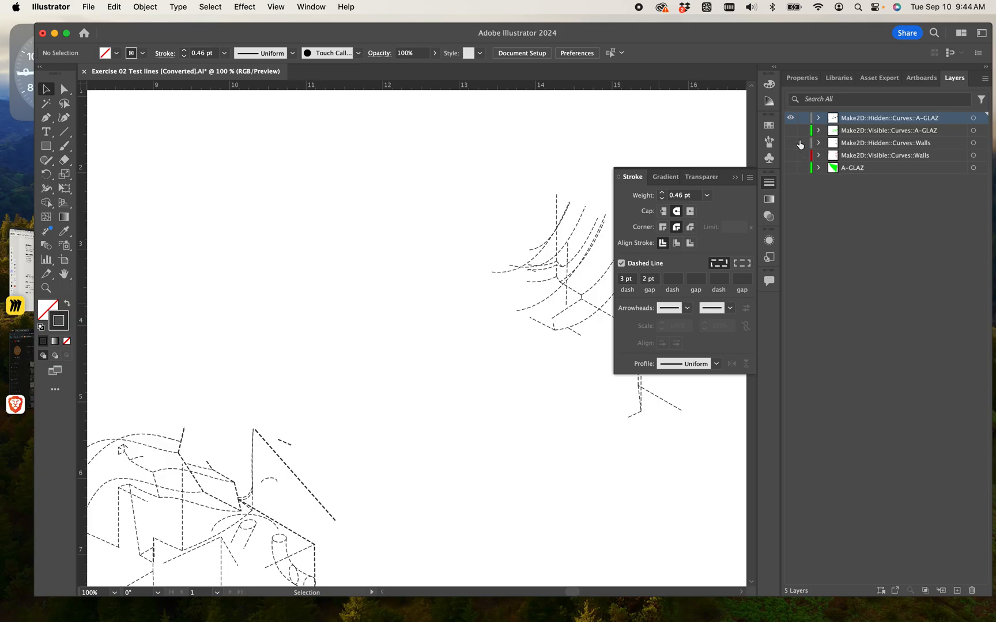
# Show the Make2D::Visible::Curves::A-GLAZ layer, select all its artwork and change the stroke color to near-black.
pyautogui.click(790, 131)
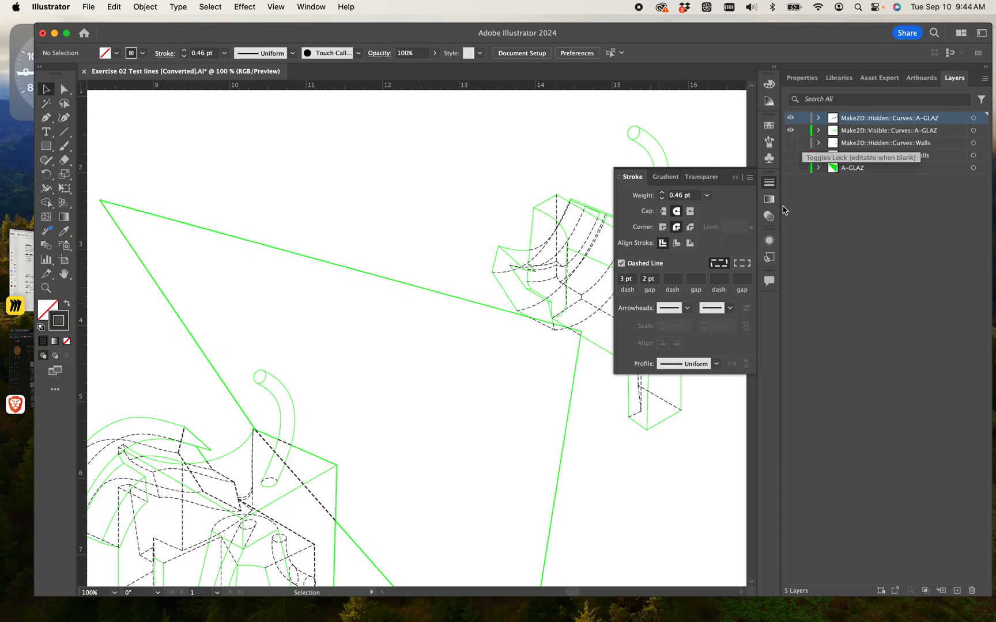
pyautogui.scroll(-5, 469, 258)
pyautogui.hscroll(-7, 470, 258)
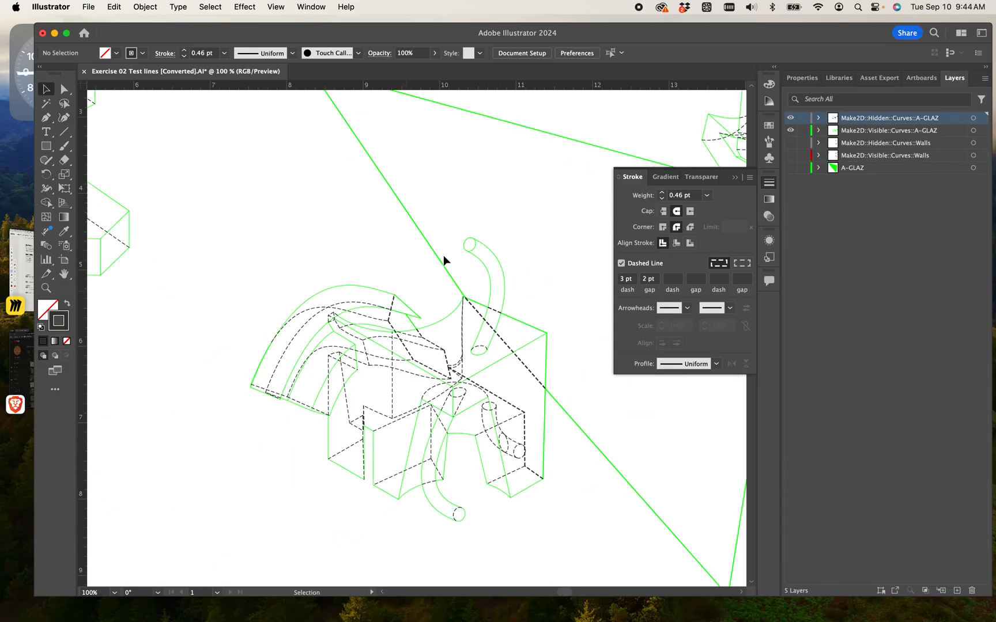
pyautogui.click(981, 131)
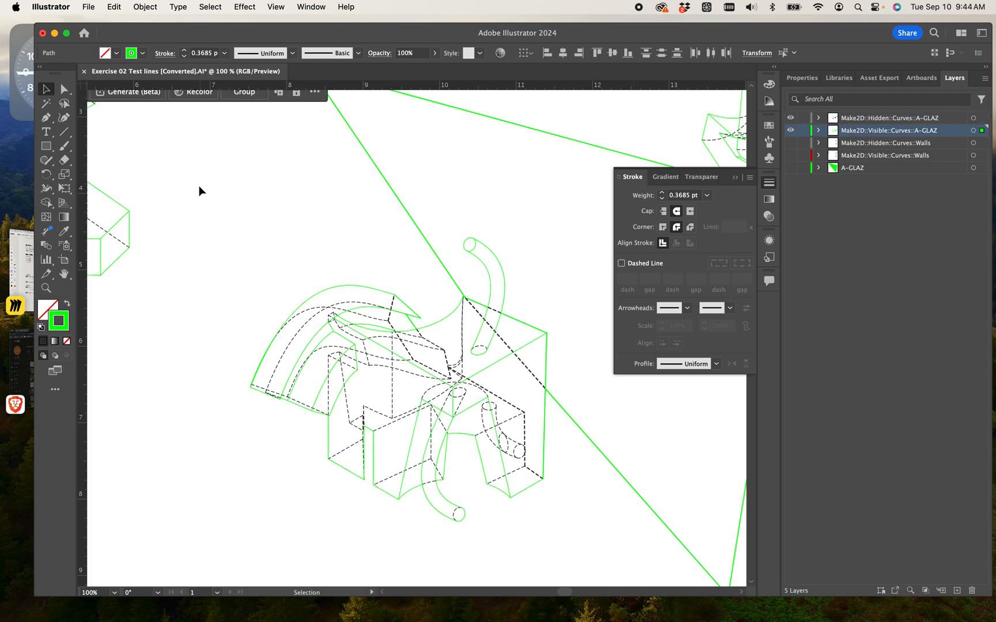
pyautogui.doubleClick(58, 321)
pyautogui.moveTo(476, 366); pyautogui.dragTo(399, 388)
pyautogui.click(695, 261)
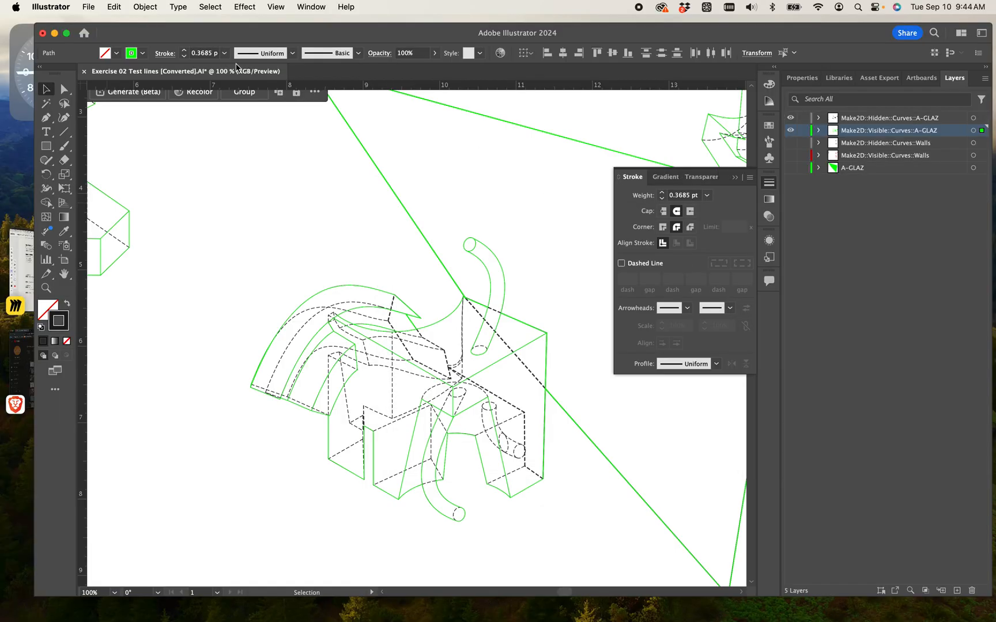
# Set the stroke weight of the selected visible curves to 0.88 pt and deselect them.
pyautogui.click(210, 55)
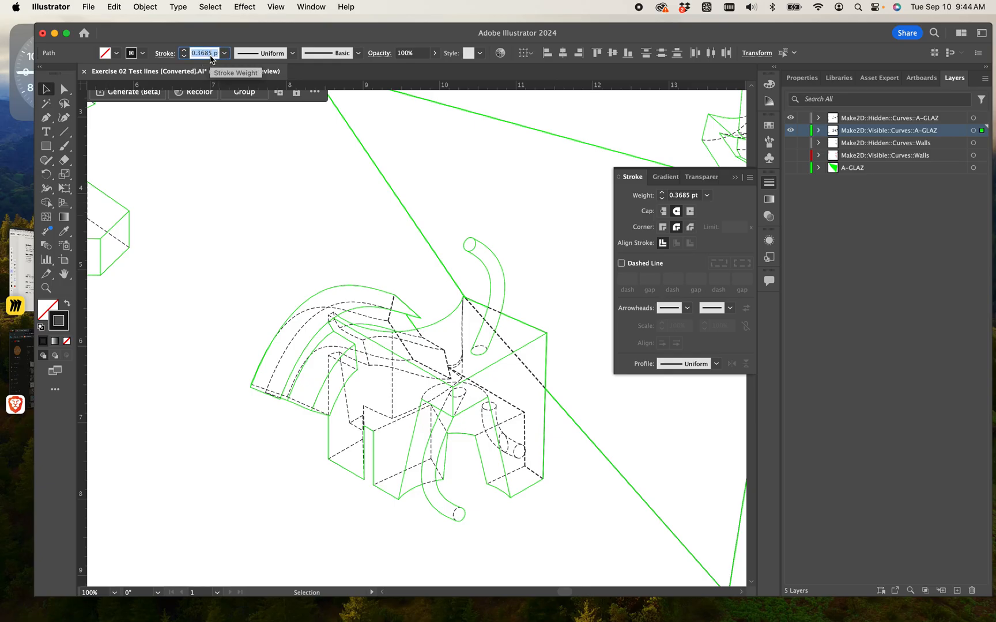
pyautogui.write('.88')
pyautogui.press('Return')
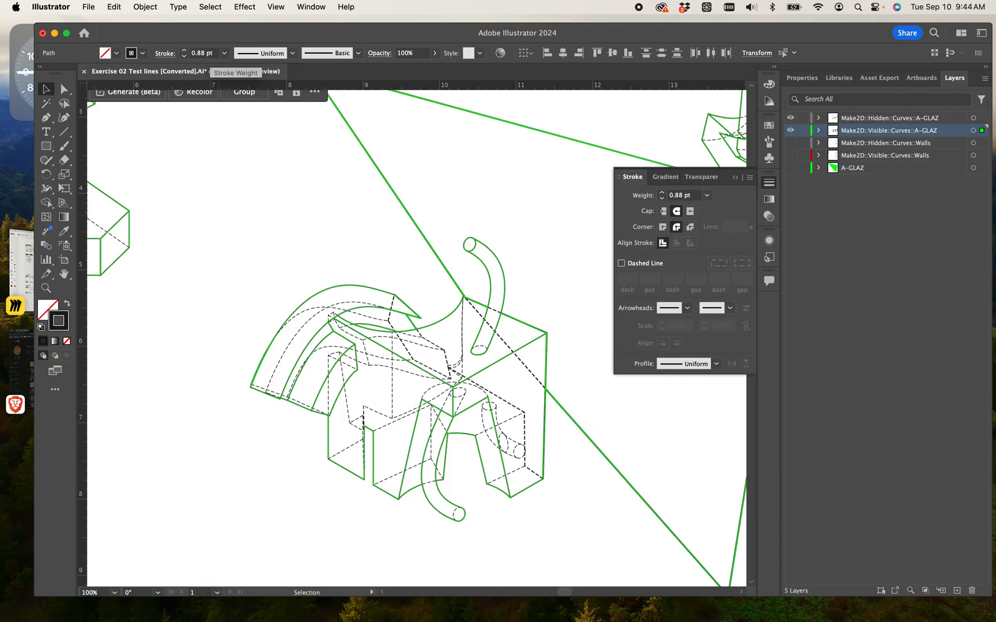
pyautogui.click(271, 226)
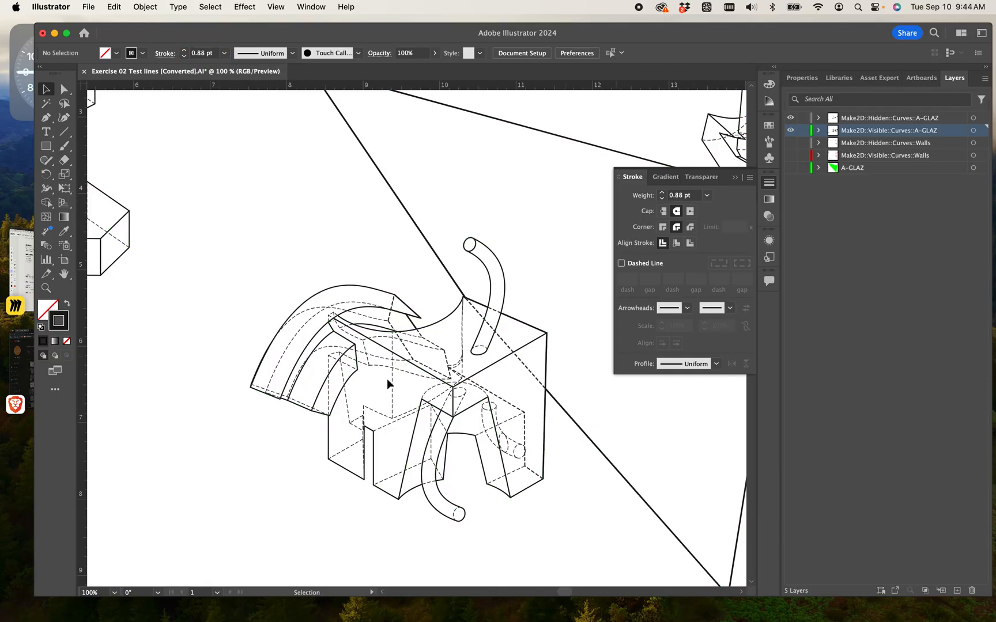
# Select all artwork on the Make2D::Hidden::Curves::A-GLAZ layer and set its stroke color to gray 565656.
pyautogui.click(983, 119)
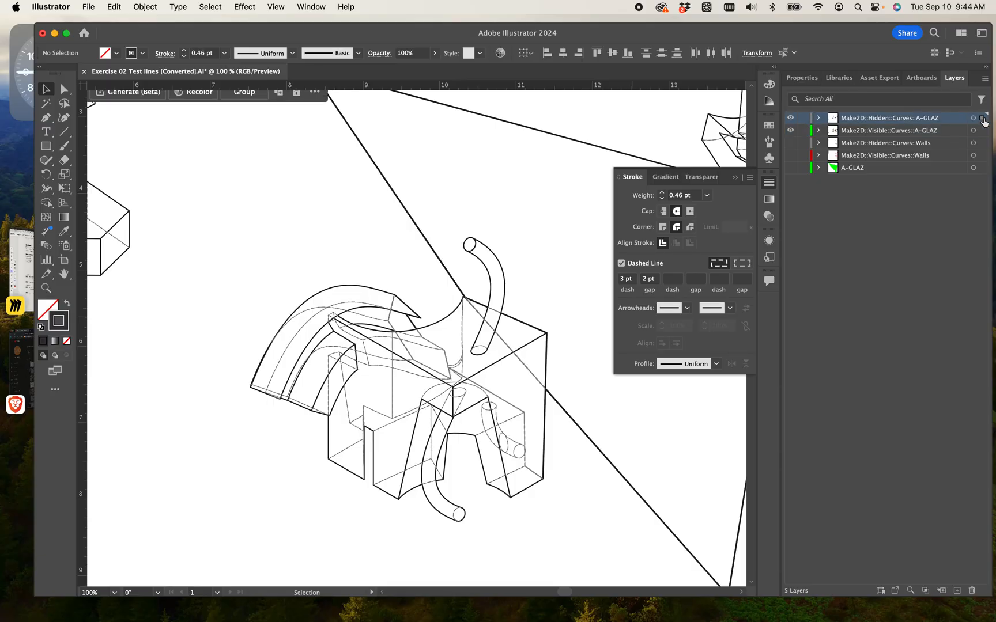
pyautogui.doubleClick(64, 326)
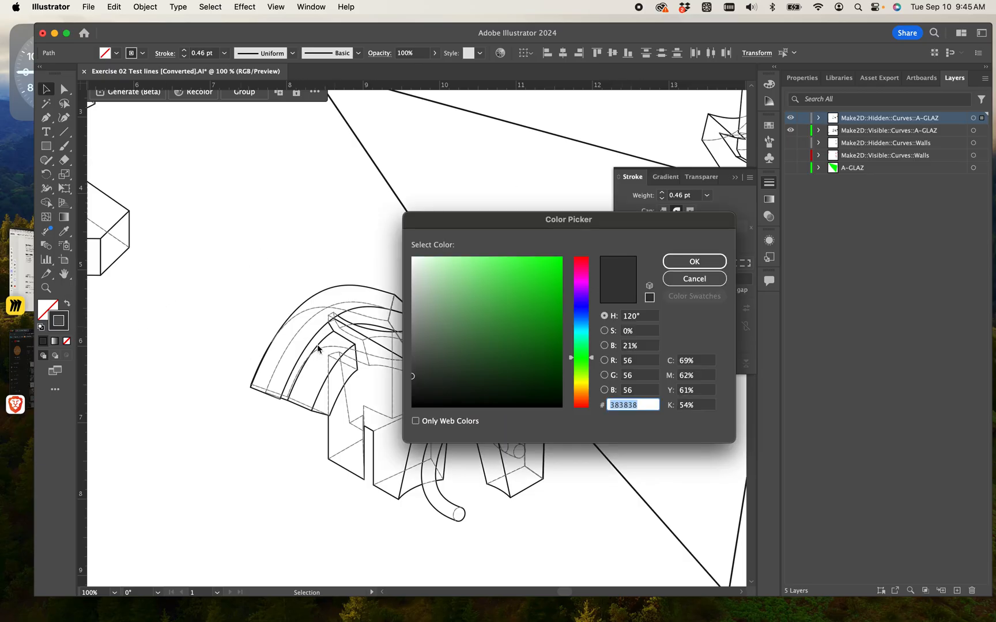
pyautogui.click(398, 356)
pyautogui.click(442, 341)
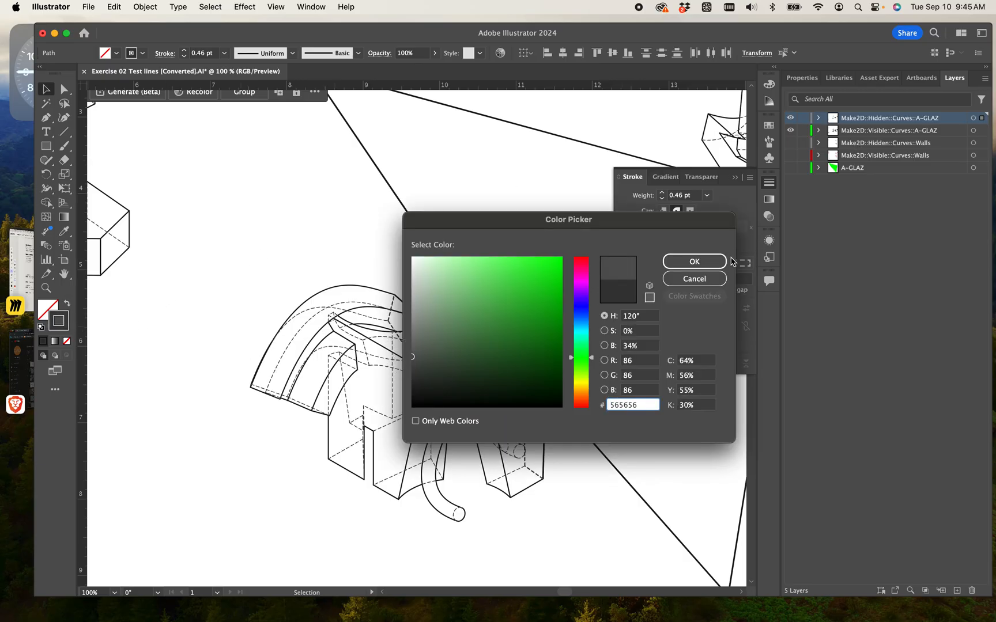
pyautogui.click(695, 261)
# Set the stroke weight of the selected hidden curves to 0.38 pt and deselect them.
pyautogui.click(211, 56)
pyautogui.write('.38')
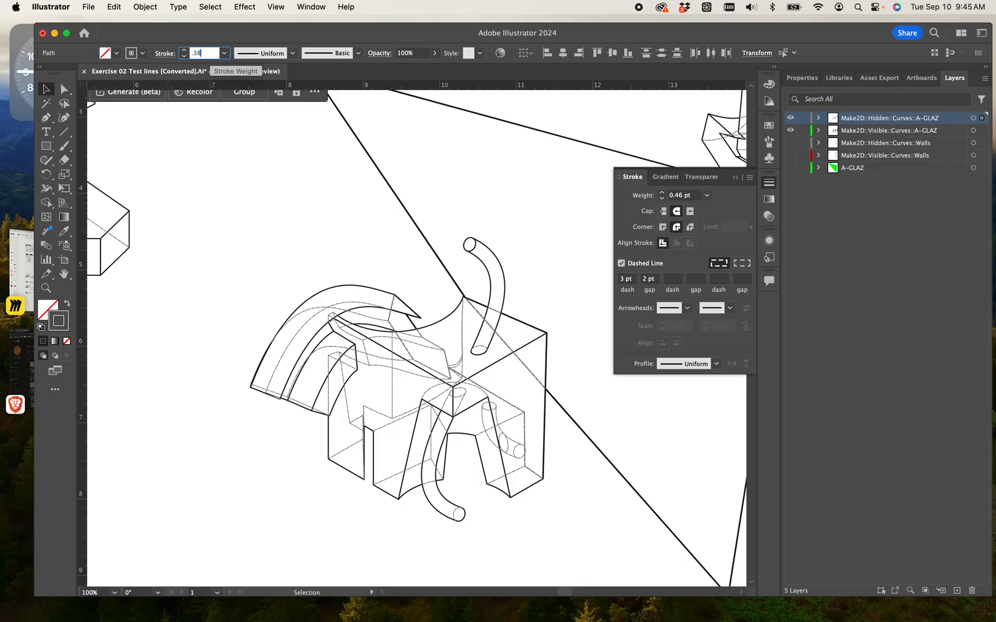
pyautogui.press('Return')
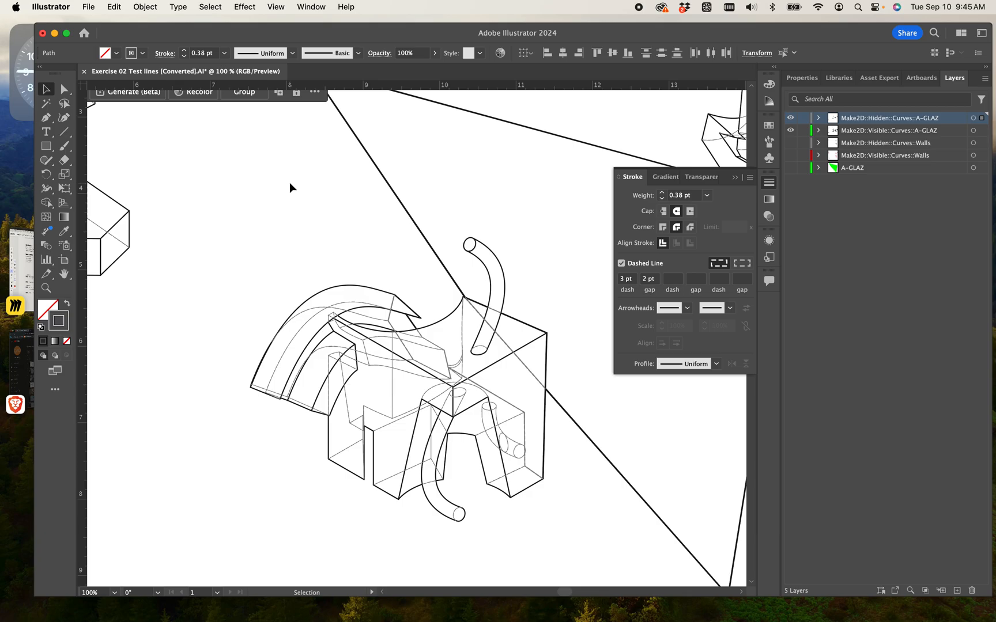
pyautogui.click(322, 231)
# Delete the overlapping duplicate dashed line near the pointed end of the central object's arch.
pyautogui.press('super+equal')
pyautogui.press('super+equal')
pyautogui.press('super+equal')
pyautogui.press('super+equal')
pyautogui.moveTo(322, 249); pyautogui.dragTo(358, 253)
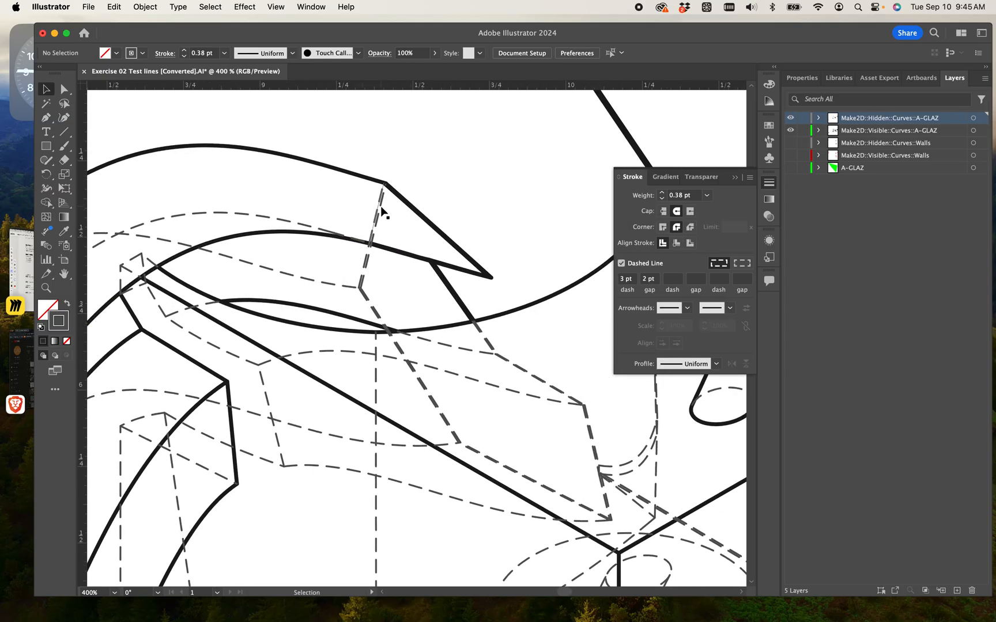
pyautogui.press('super+equal')
pyautogui.press('super+equal')
pyautogui.click(342, 134)
pyautogui.click(344, 135)
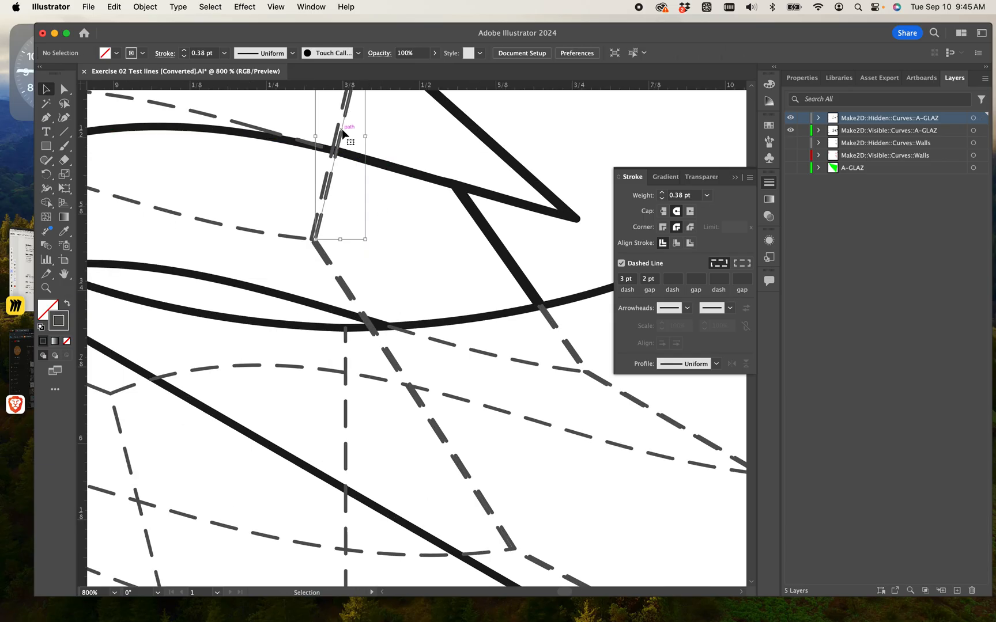
pyautogui.click(334, 263)
pyautogui.press('Delete')
pyautogui.scroll(-1, 352, 267)
pyautogui.keyDown('alt'); pyautogui.scroll(-8, 353, 264); pyautogui.keyUp('alt')
pyautogui.moveTo(431, 272)
pyautogui.mouseDown()
pyautogui.moveTo(324, 211)
pyautogui.moveTo(353, 227)
pyautogui.mouseUp()
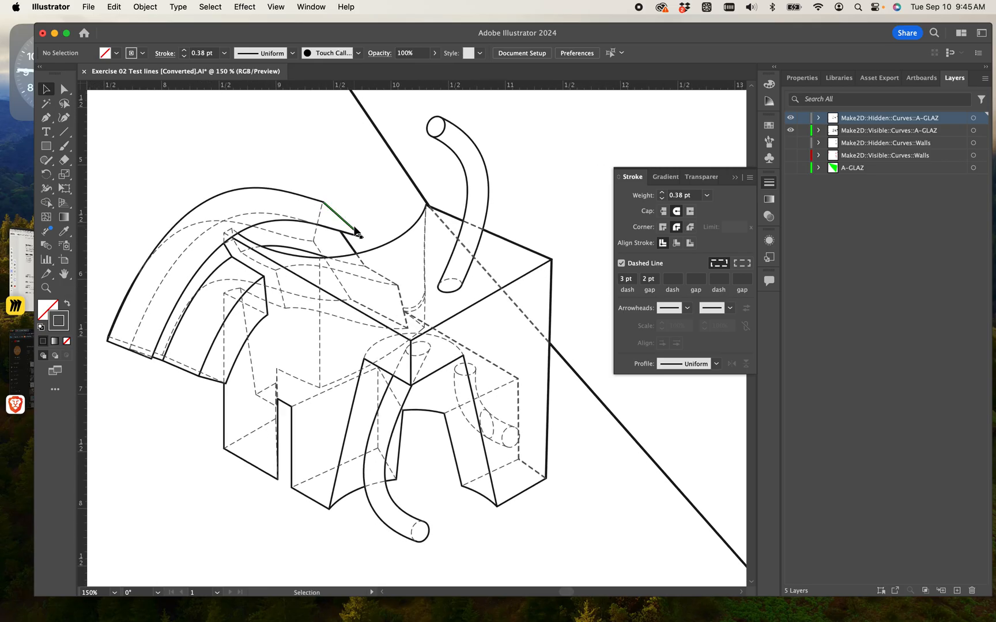
# Set the stroke weight of the dashed curve inside the central object's arch to 0.22 pt and deselect it.
pyautogui.click(291, 240)
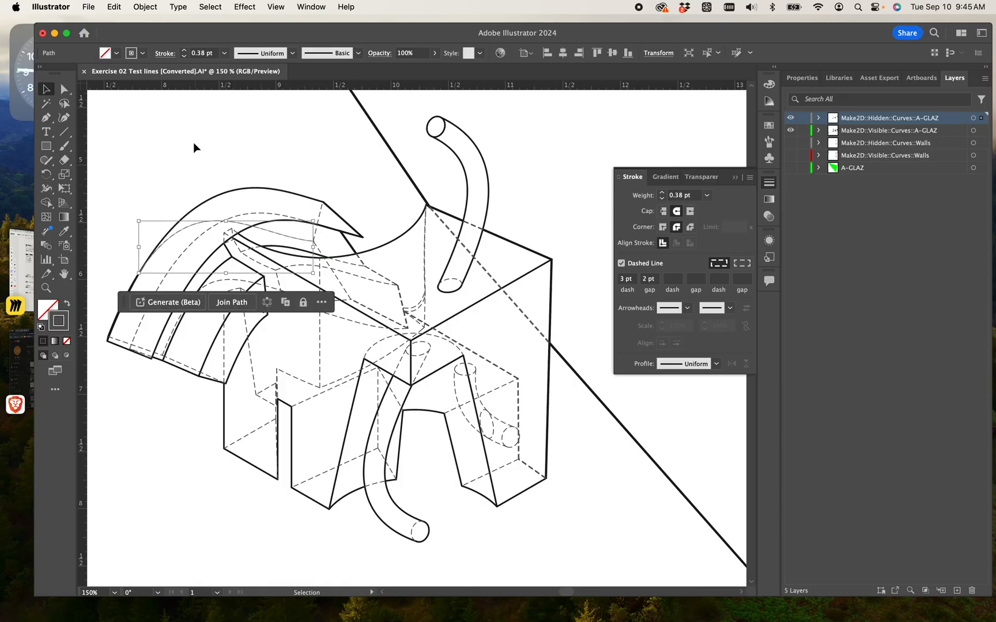
pyautogui.click(207, 53)
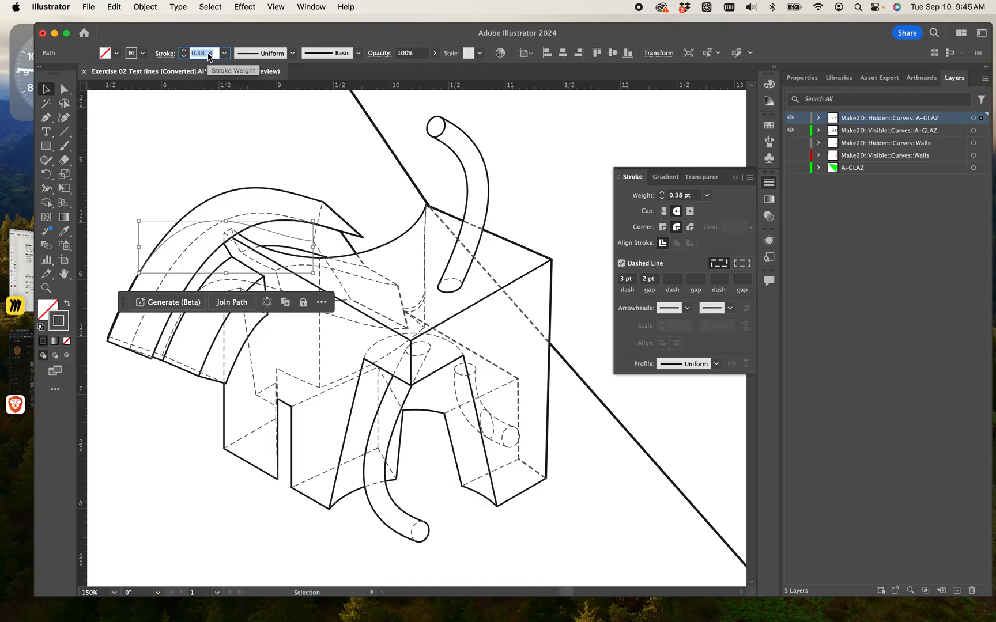
pyautogui.write('0.22')
pyautogui.press('Return')
pyautogui.click(311, 121)
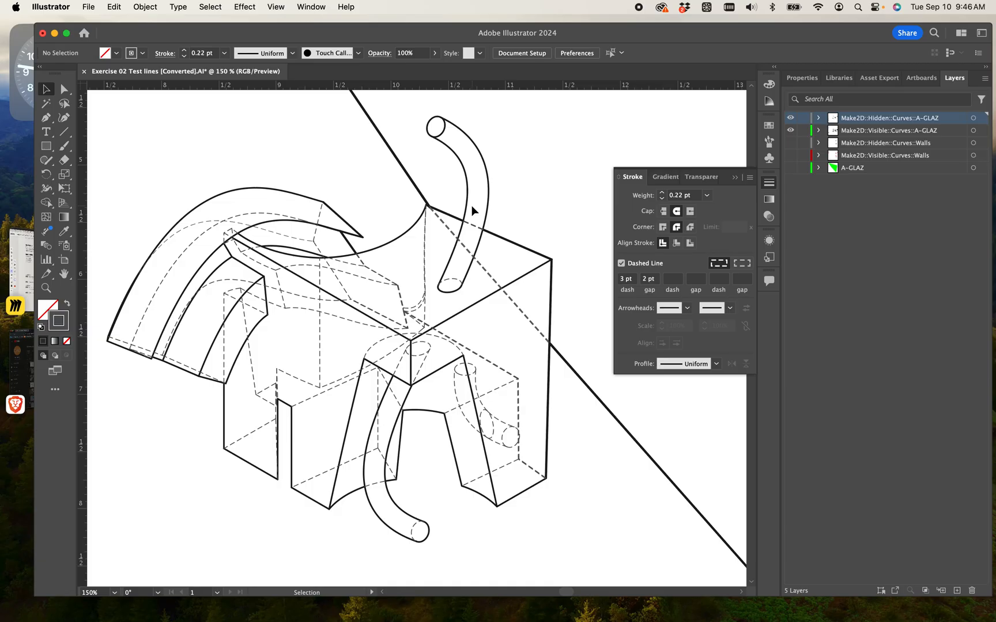
# Show the Make2D::Hidden::Curves::Walls layer and select all its artwork.
pyautogui.press('super+minus')
pyautogui.press('super+minus')
pyautogui.press('super+minus')
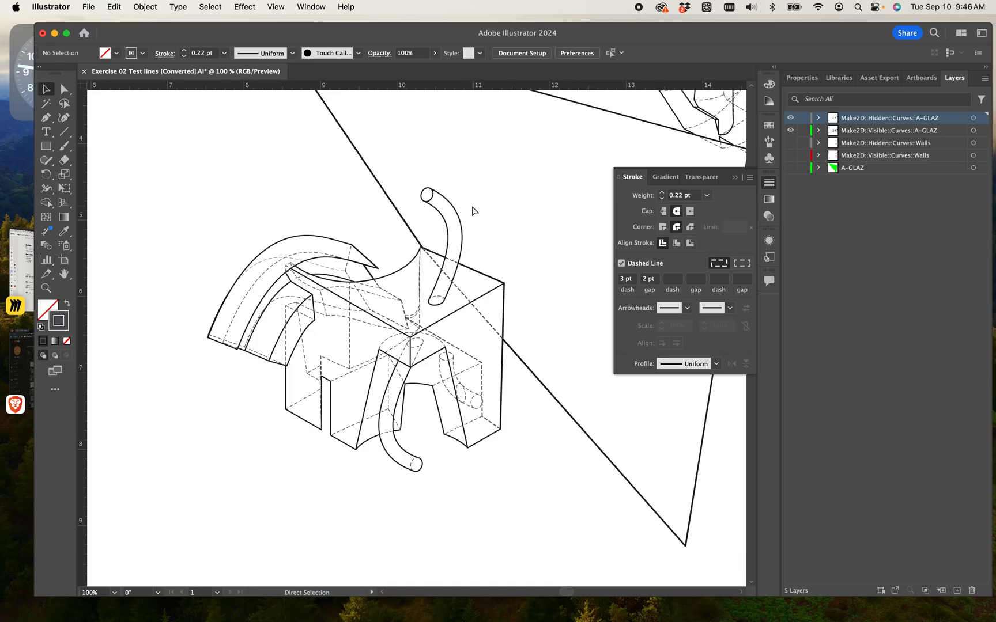
pyautogui.press('v')
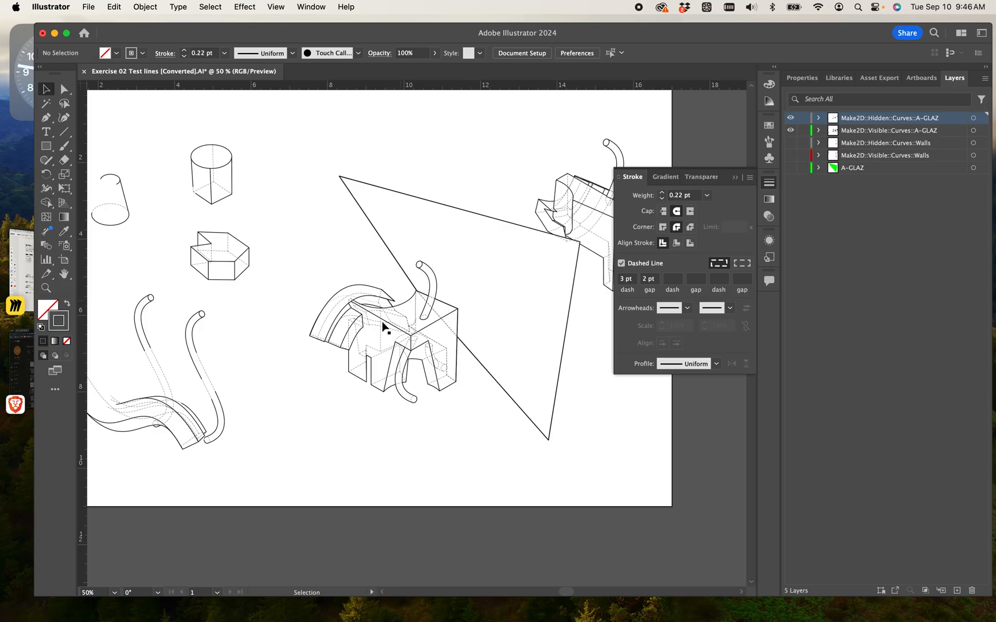
pyautogui.moveTo(296, 416); pyautogui.dragTo(385, 424)
pyautogui.click(790, 143)
pyautogui.click(983, 143)
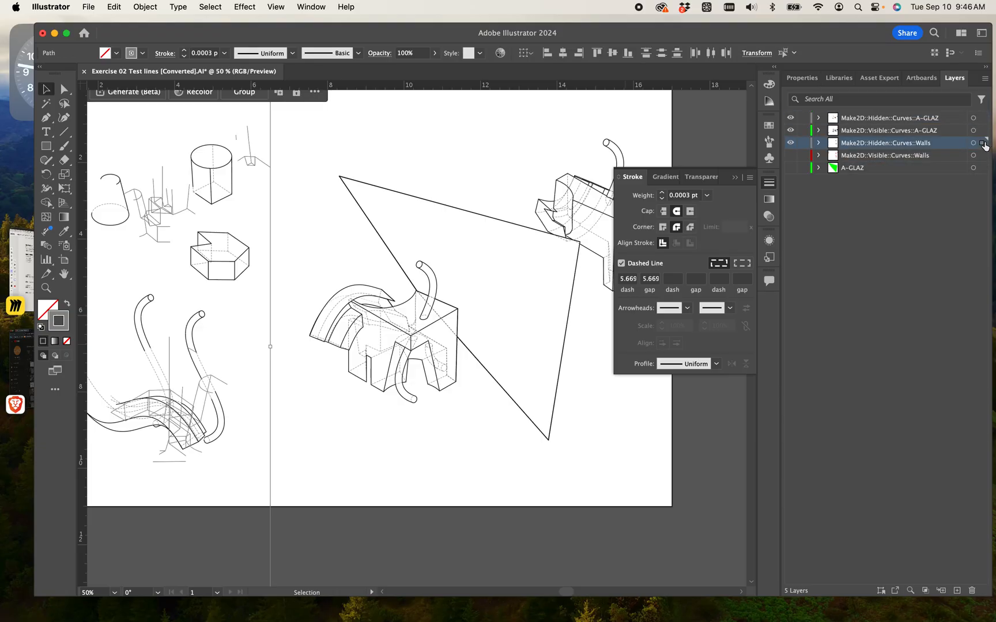
pyautogui.click(792, 144)
pyautogui.click(792, 144)
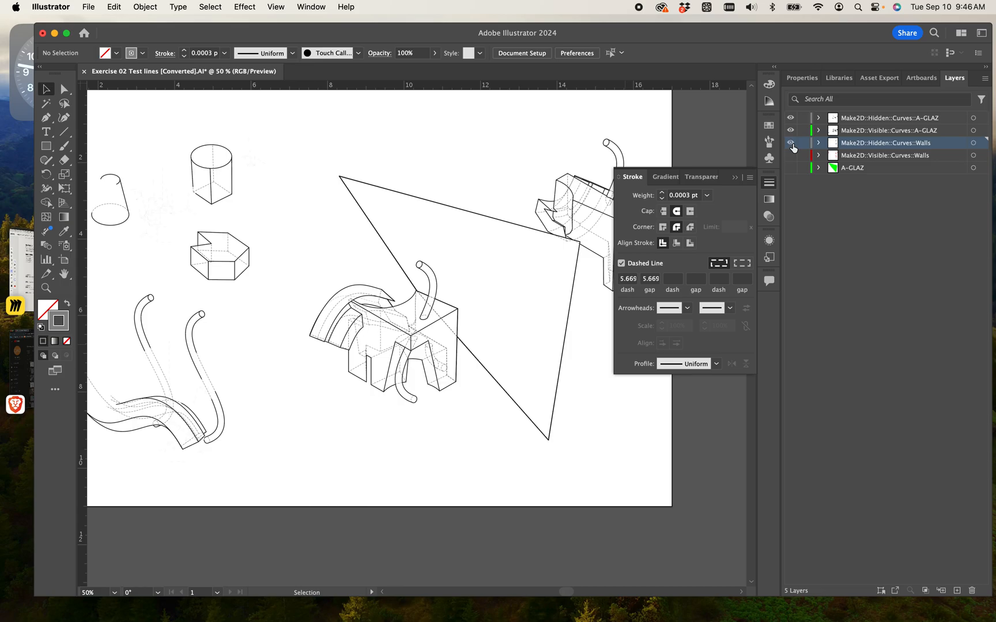
pyautogui.click(982, 143)
# Examine the hidden wall curves around the lower-left object and its curved pipes.
pyautogui.press('a')
pyautogui.hscroll(-5, 262, 392)
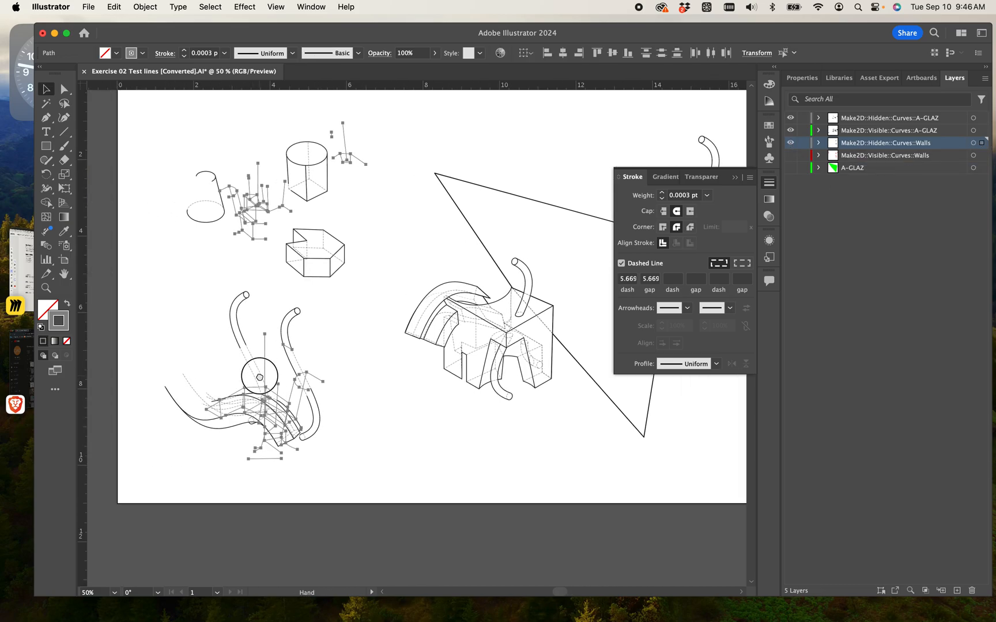
pyautogui.hscroll(-5, 262, 380)
pyautogui.keyDown('alt'); pyautogui.scroll(3, 187, 337); pyautogui.keyUp('alt')
pyautogui.press('v')
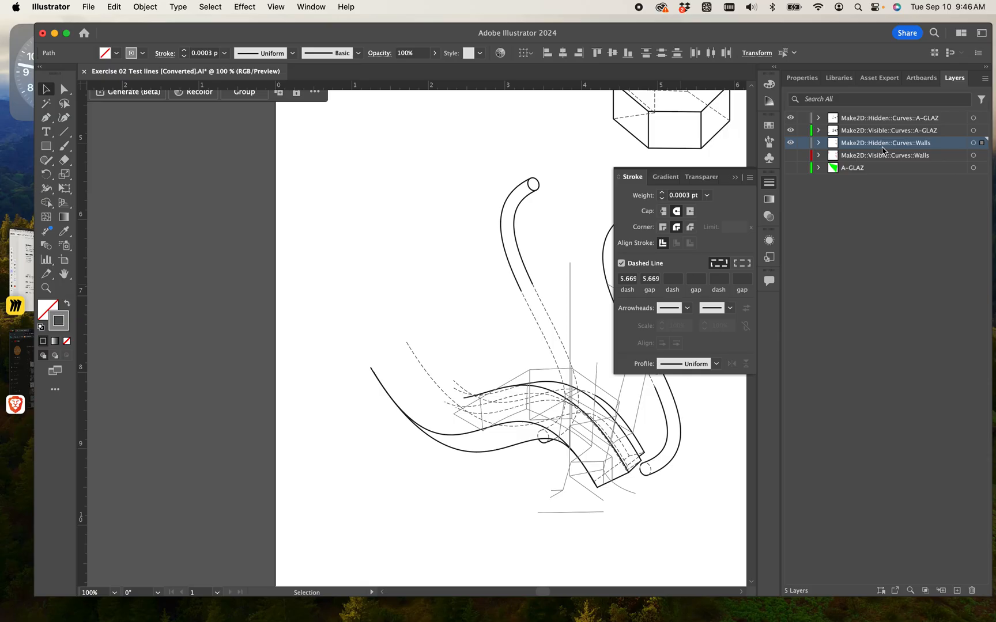
pyautogui.press('space')
pyautogui.moveTo(491, 345); pyautogui.dragTo(311, 351)
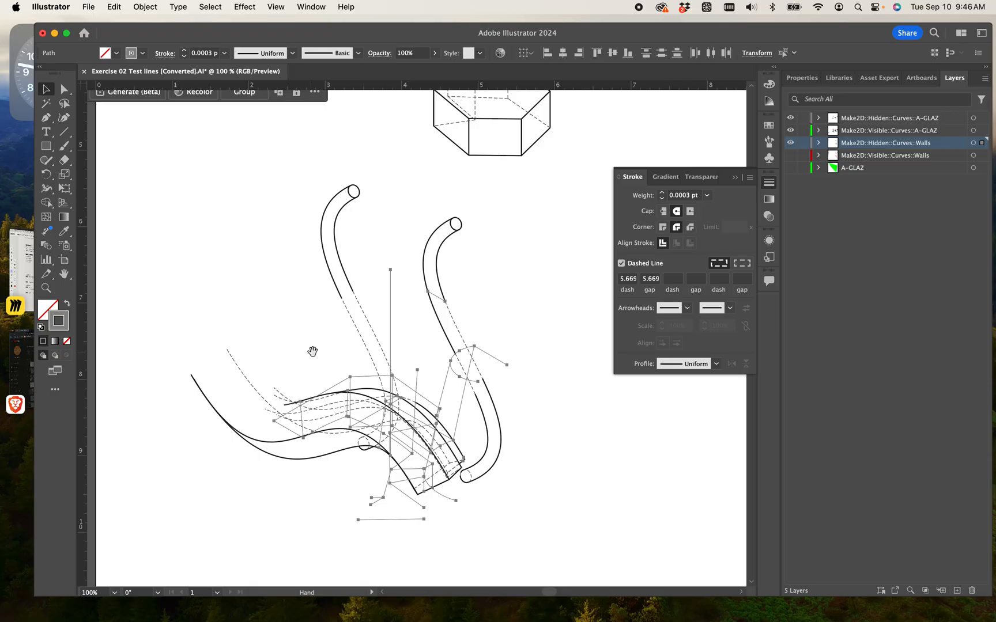
pyautogui.press('space')
pyautogui.moveTo(563, 296); pyautogui.dragTo(376, 310)
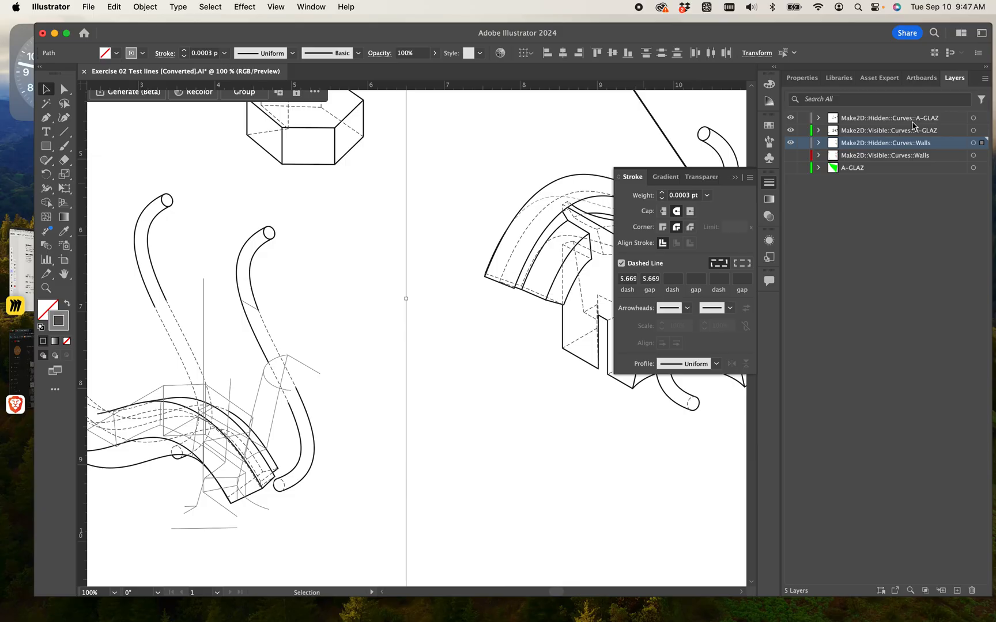
pyautogui.moveTo(361, 322); pyautogui.dragTo(544, 311)
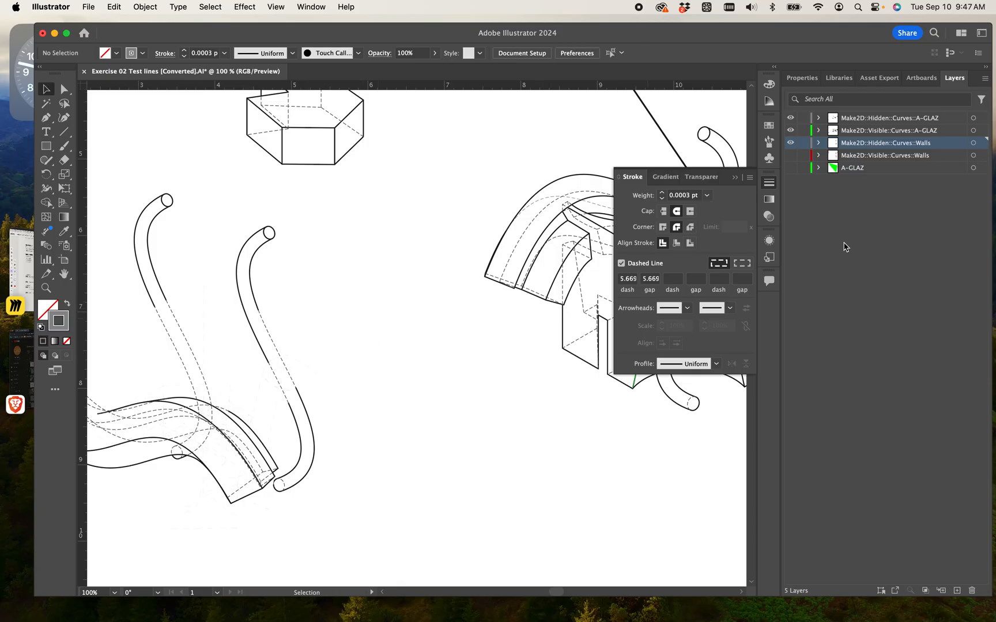
# Select all Make2D::Hidden::Curves::Walls artwork and match it to a dashed pipe line with the Eyedropper: 0.38 pt stroke, 3 pt dash, 2 pt gap.
pyautogui.click(982, 143)
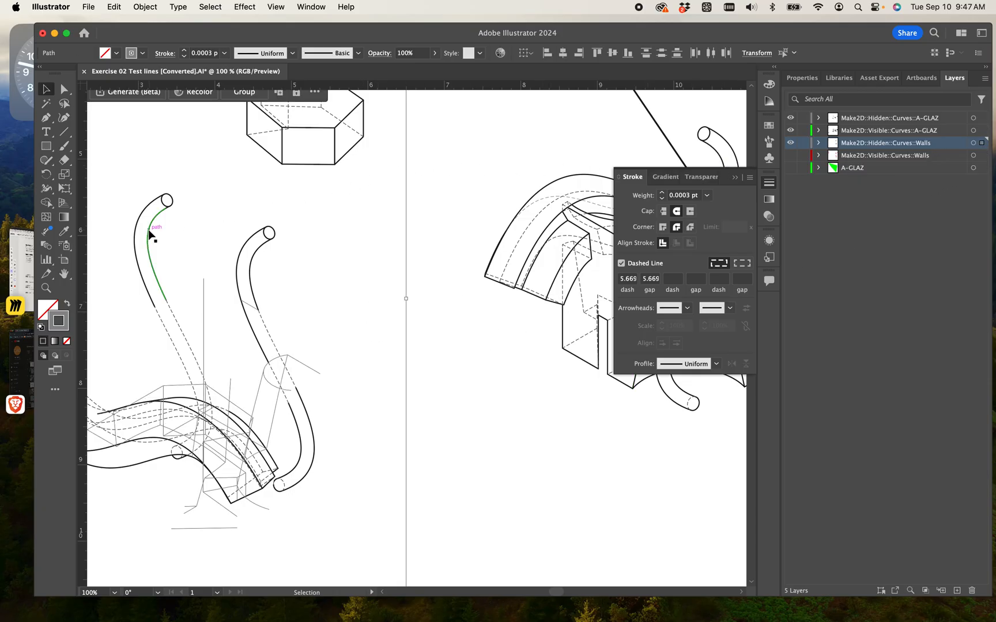
pyautogui.click(65, 234)
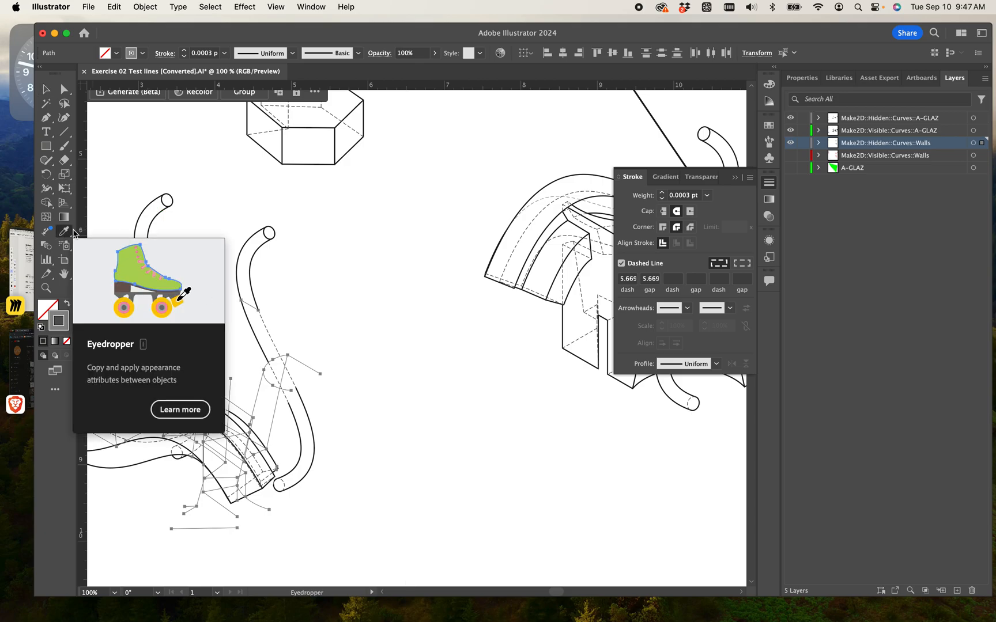
pyautogui.scroll(2, 553, 211)
pyautogui.press('super+equal')
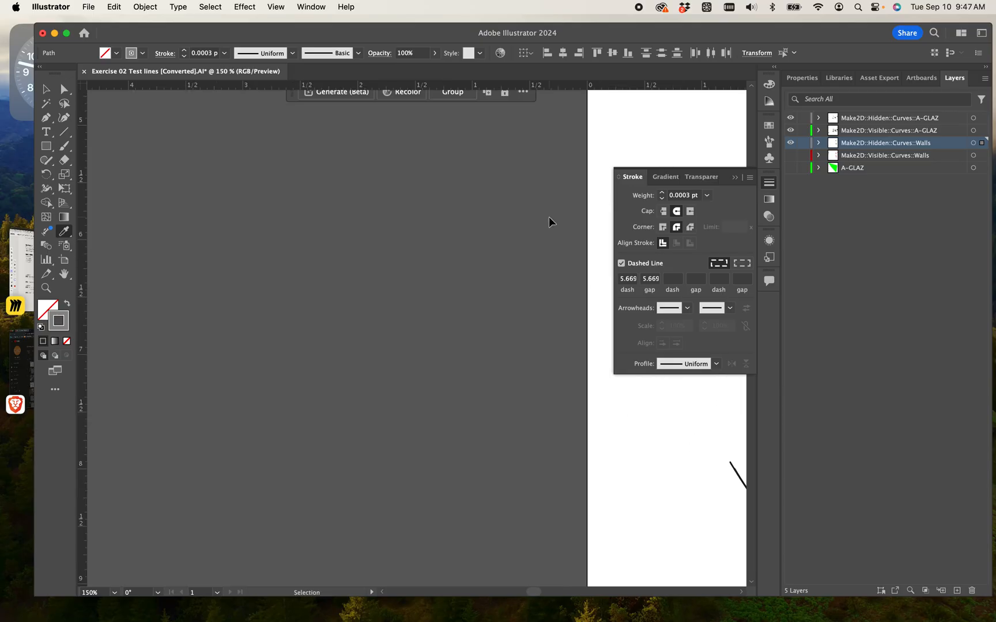
pyautogui.hscroll(-2, 548, 219)
pyautogui.hscroll(-8, 554, 263)
pyautogui.press('super+equal')
pyautogui.press('super+equal')
pyautogui.moveTo(396, 265); pyautogui.dragTo(122, 261)
pyautogui.moveTo(473, 296); pyautogui.dragTo(701, 216)
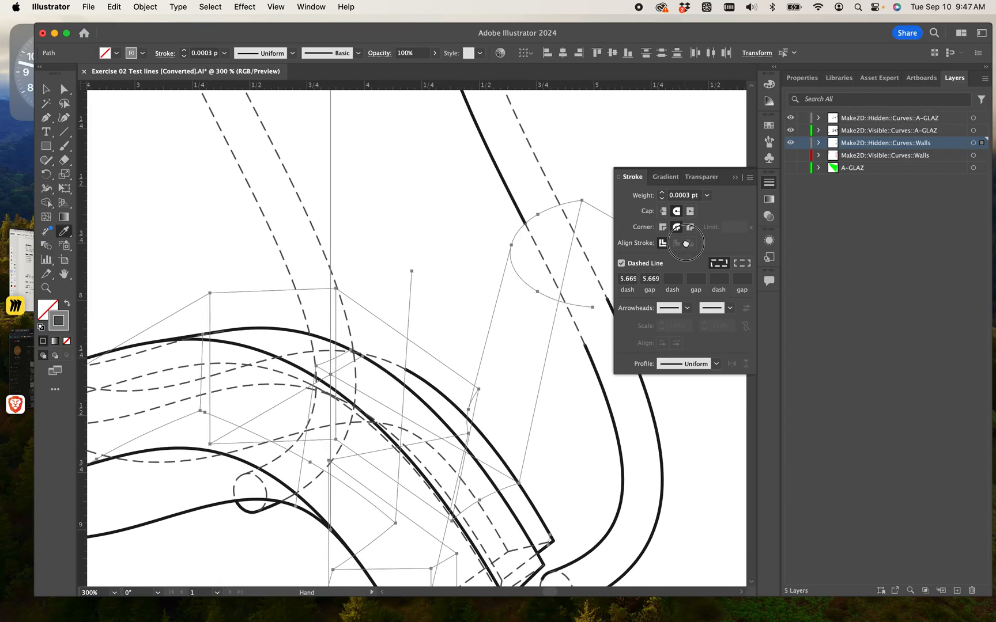
pyautogui.click(267, 217)
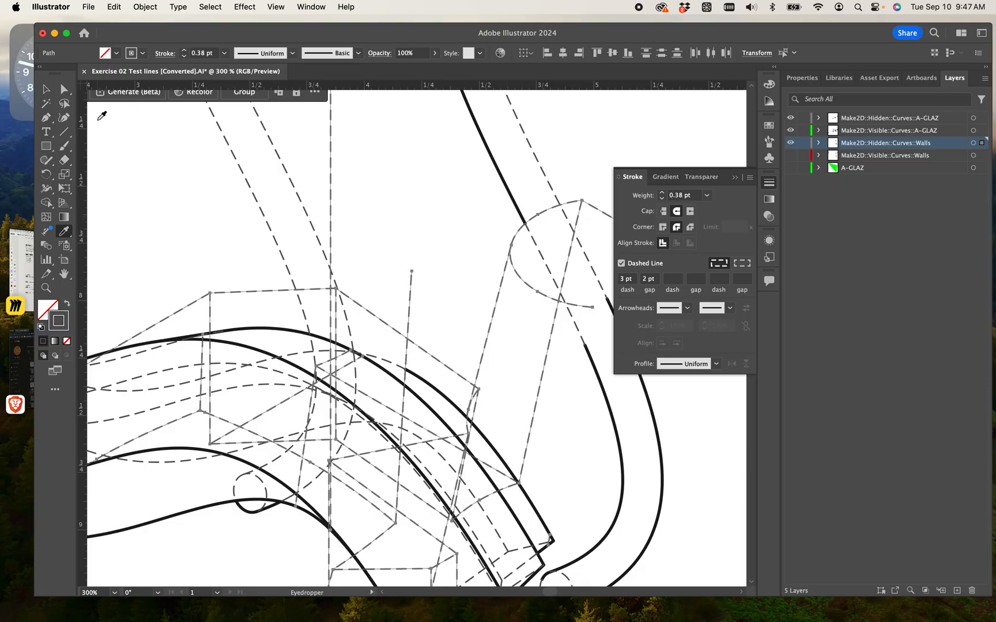
pyautogui.click(48, 90)
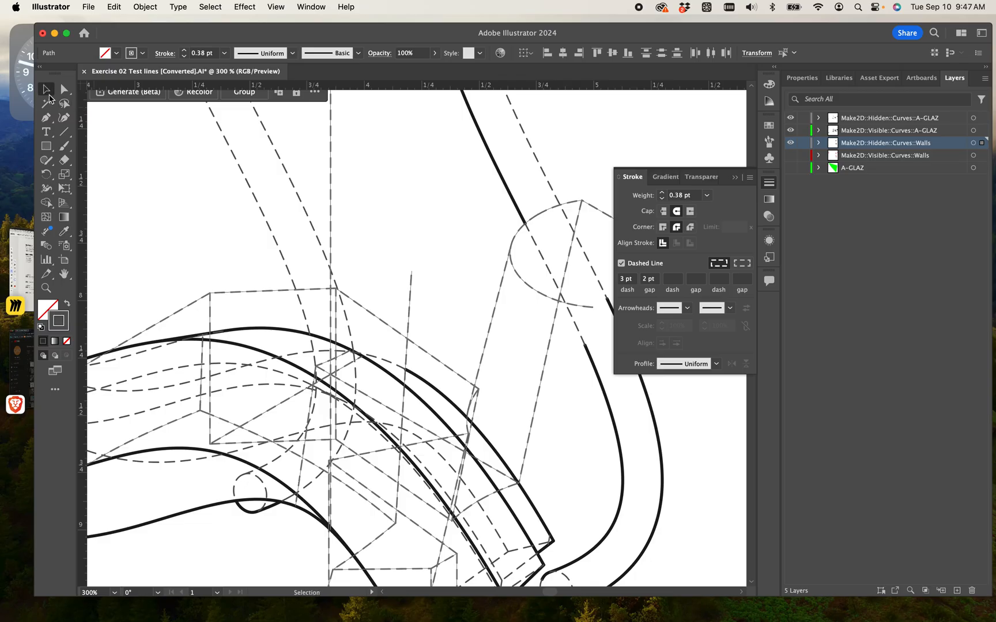
pyautogui.click(435, 239)
# Show the Make2D::Visible::Curves::Walls layer, select all its artwork and set the stroke color to 1C1C1C.
pyautogui.keyDown('alt'); pyautogui.scroll(-5, 433, 235); pyautogui.keyUp('alt')
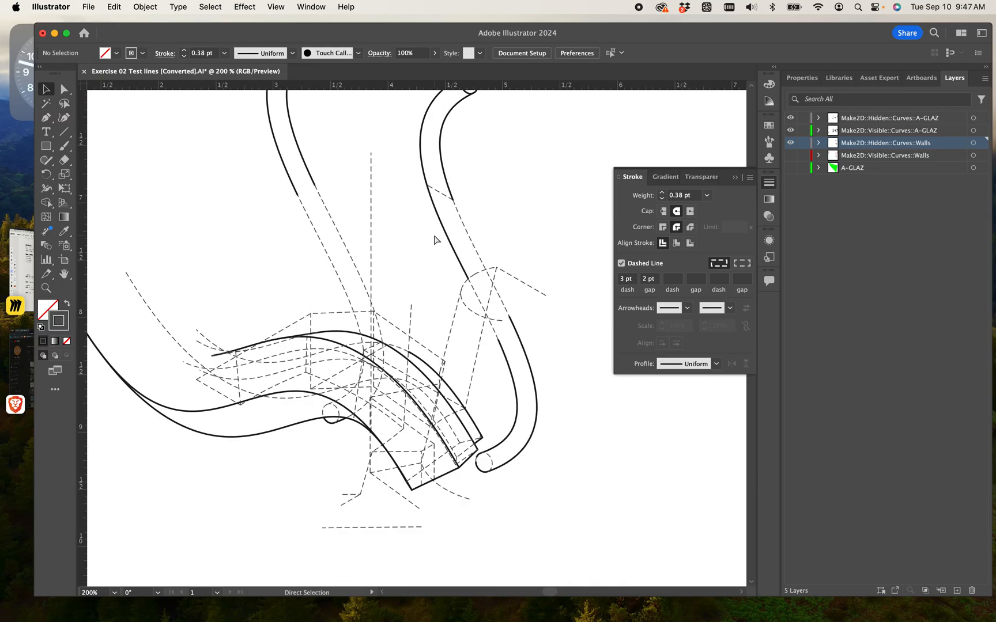
pyautogui.moveTo(519, 287); pyautogui.dragTo(422, 313)
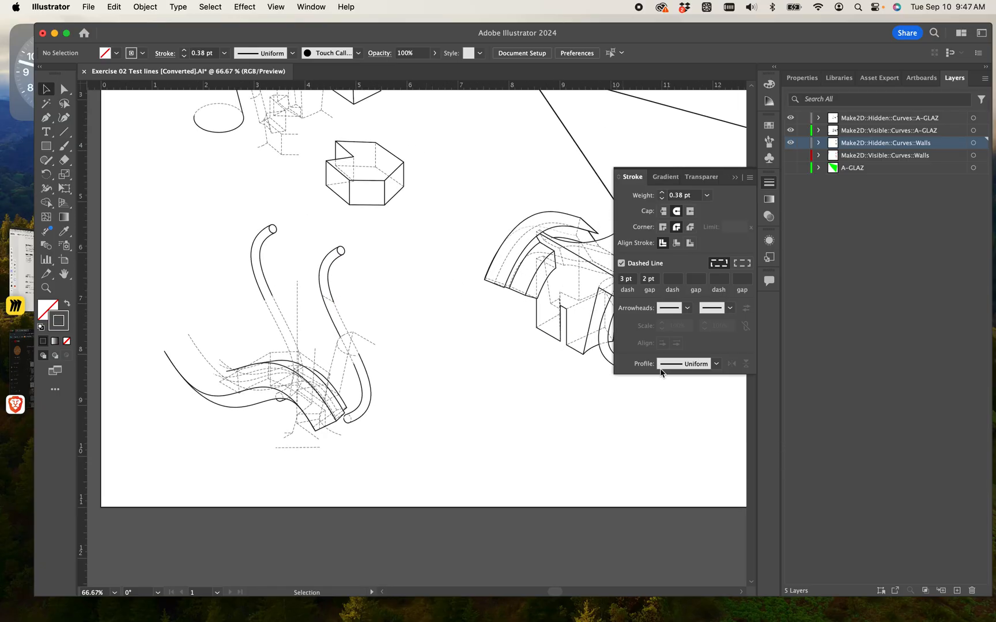
pyautogui.click(790, 155)
pyautogui.click(974, 155)
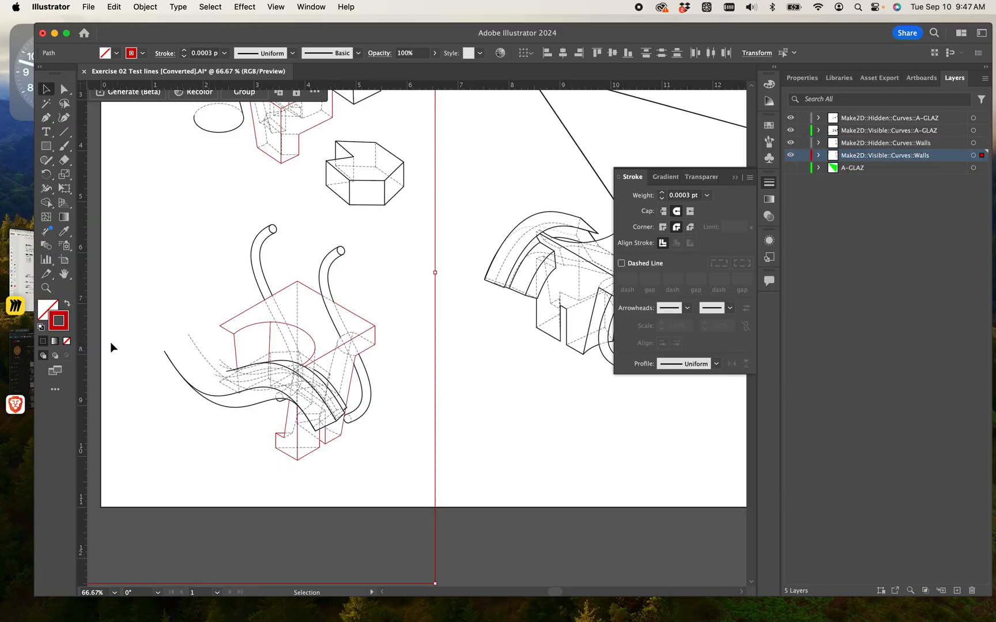
pyautogui.moveTo(429, 321); pyautogui.dragTo(389, 392)
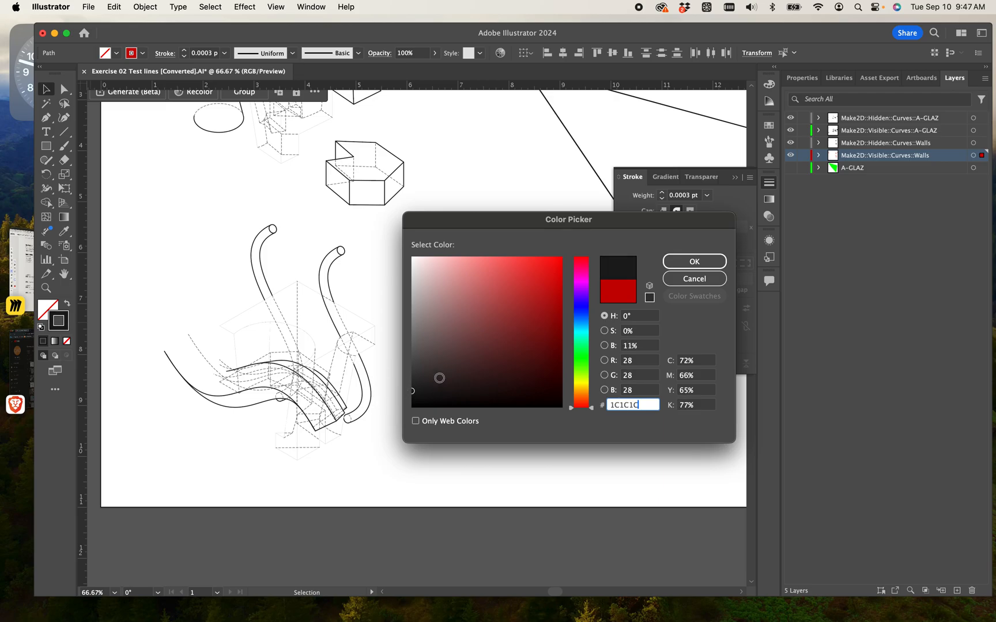
pyautogui.click(675, 262)
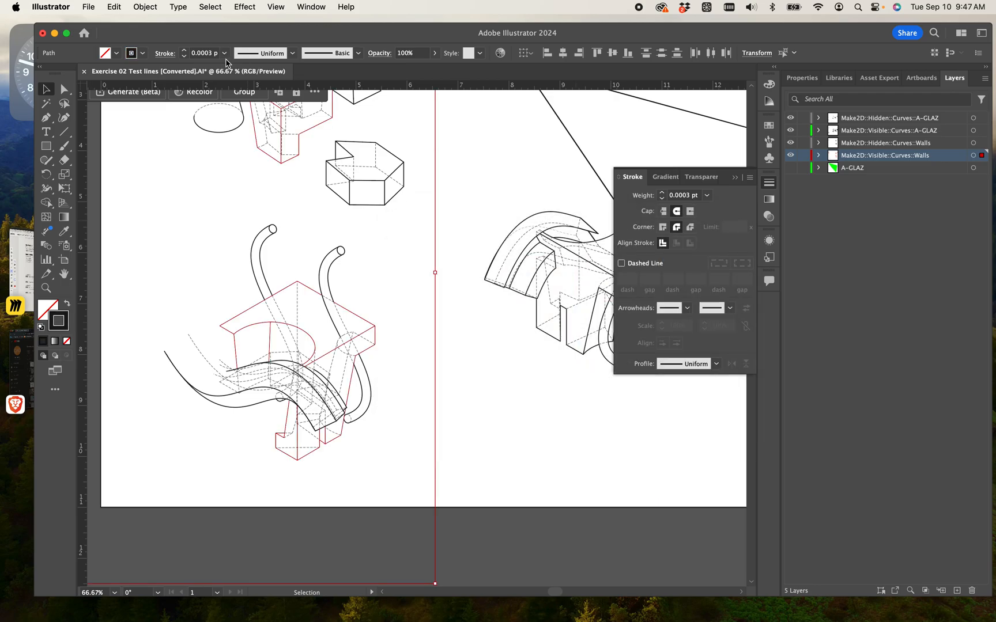
# Set the stroke weight of the selected visible wall curves to 0.88 pt and deselect them.
pyautogui.doubleClick(203, 53)
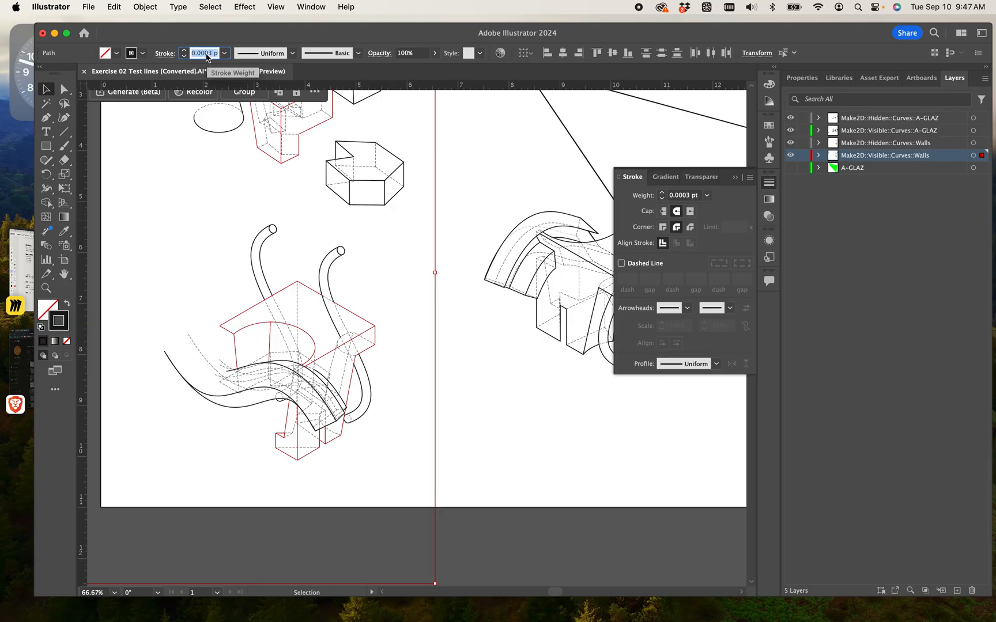
pyautogui.press('BackSpace')
pyautogui.press('Return')
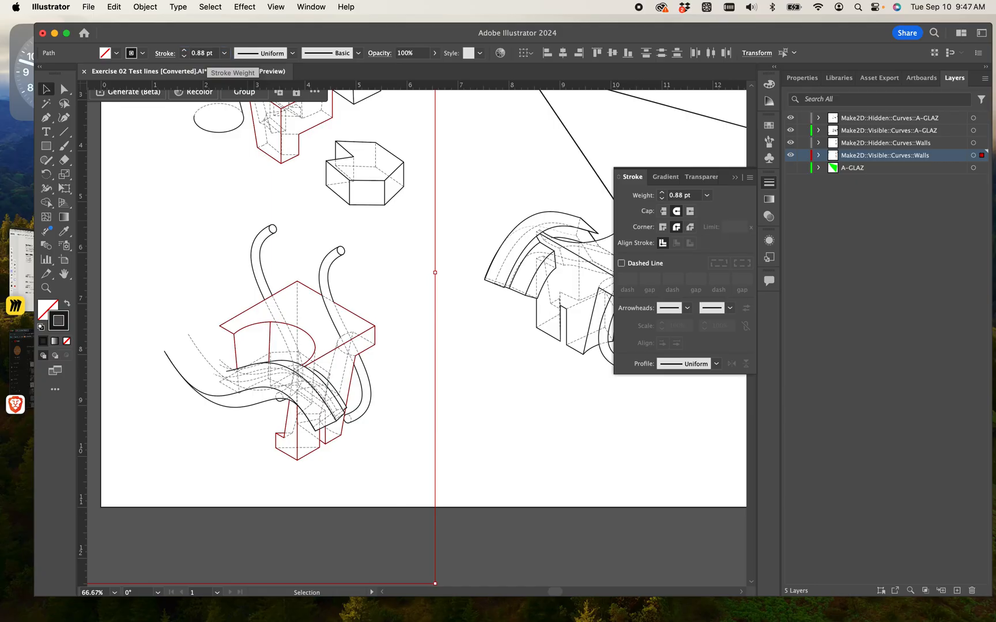
pyautogui.click(465, 317)
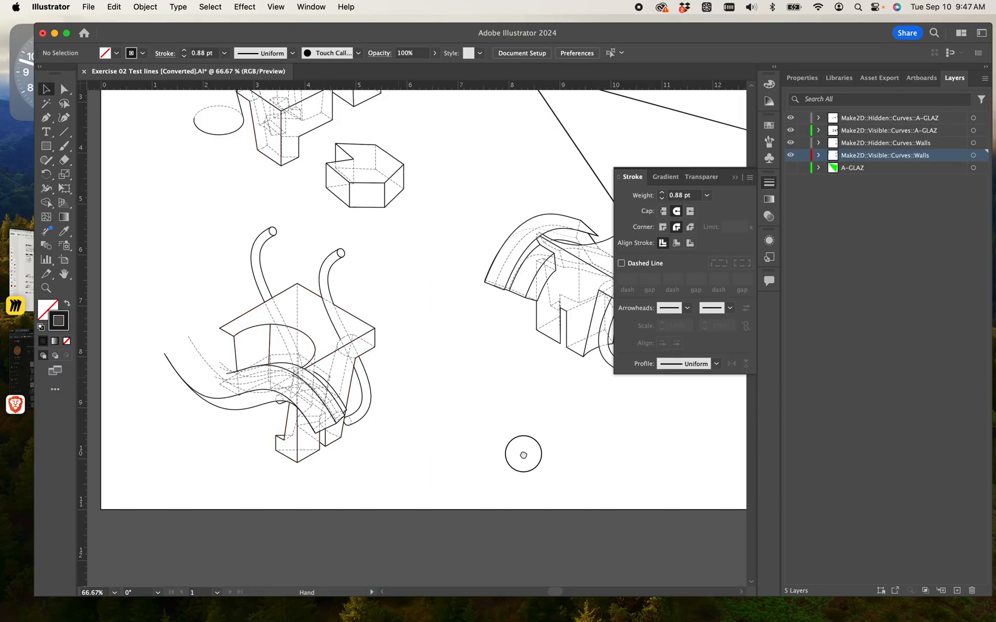
pyautogui.hscroll(-5, 520, 453)
pyautogui.scroll(3, 521, 454)
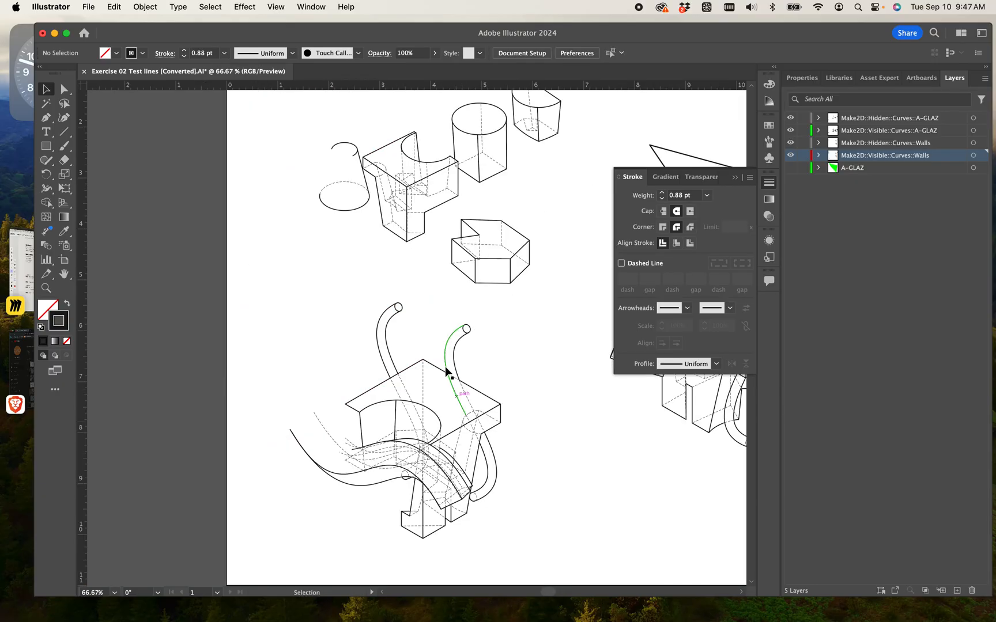
# Show the A-GLAZ layer with the green glazing face across the artboard.
pyautogui.click(792, 170)
pyautogui.moveTo(498, 367); pyautogui.dragTo(245, 340)
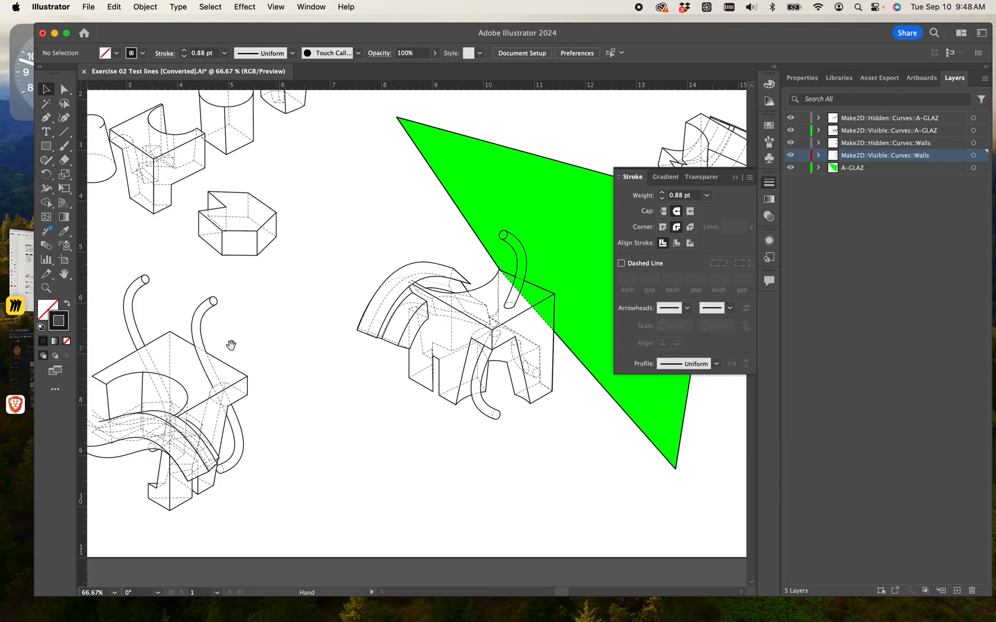
pyautogui.moveTo(254, 462); pyautogui.dragTo(288, 474)
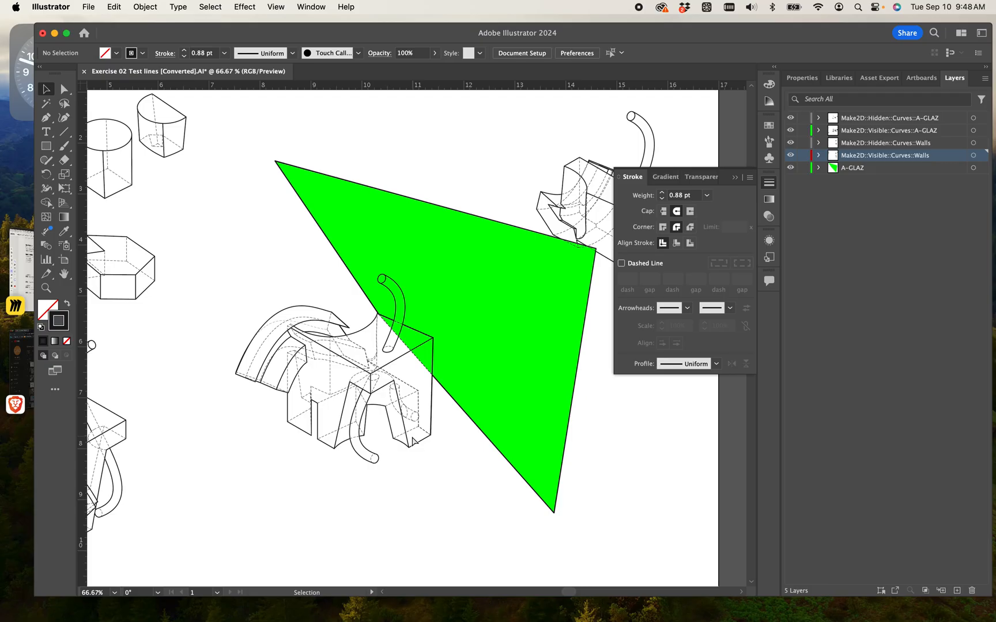
pyautogui.press('super+minus')
pyautogui.press('super+minus')
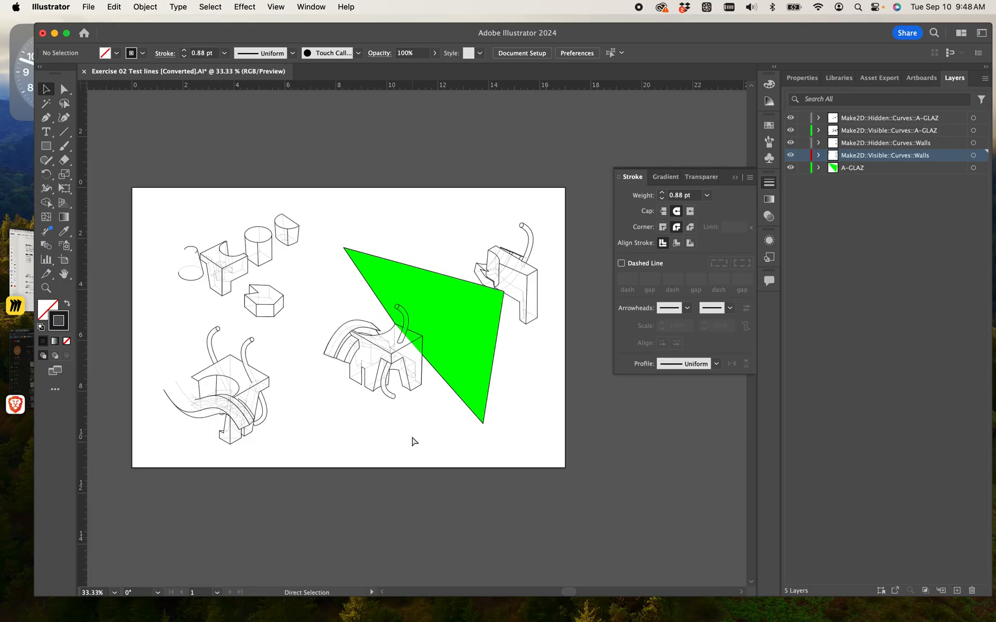
pyautogui.press('super+equal')
pyautogui.press('super+equal')
# Select the green glazing face and change its fill to a light turquoise of about 6AE5DC.
pyautogui.click(502, 380)
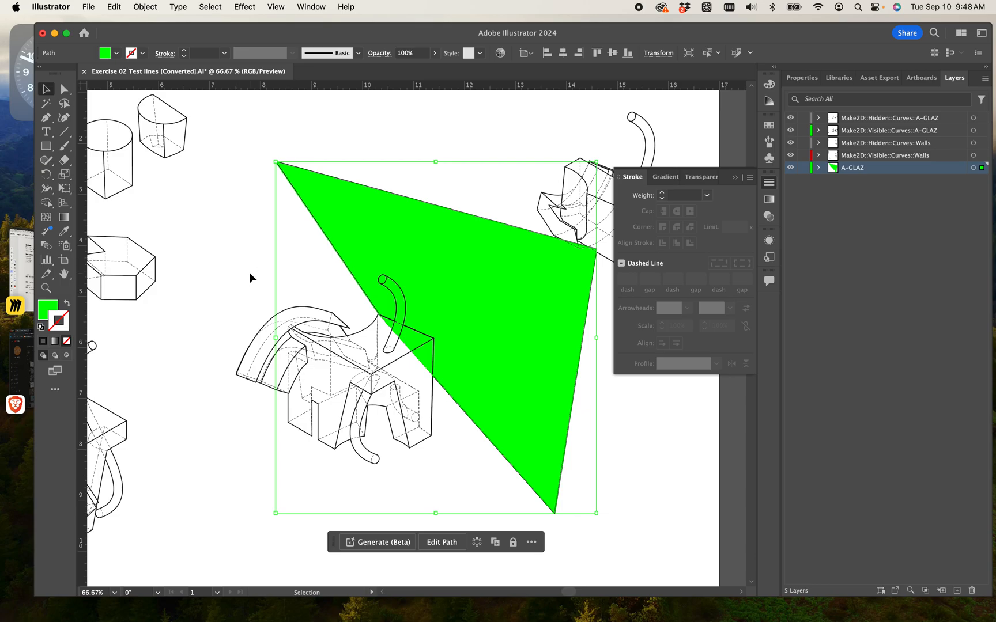
pyautogui.click(229, 257)
pyautogui.click(383, 255)
pyautogui.doubleClick(48, 306)
pyautogui.moveTo(426, 343); pyautogui.dragTo(505, 313)
pyautogui.moveTo(581, 340); pyautogui.dragTo(584, 338)
pyautogui.moveTo(529, 293); pyautogui.dragTo(493, 269)
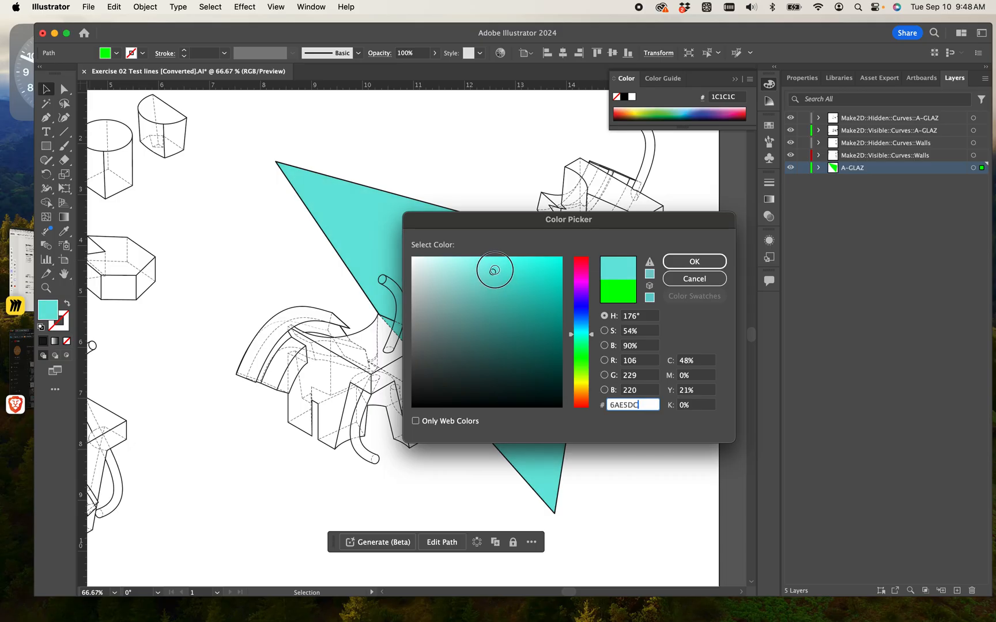
pyautogui.click(694, 261)
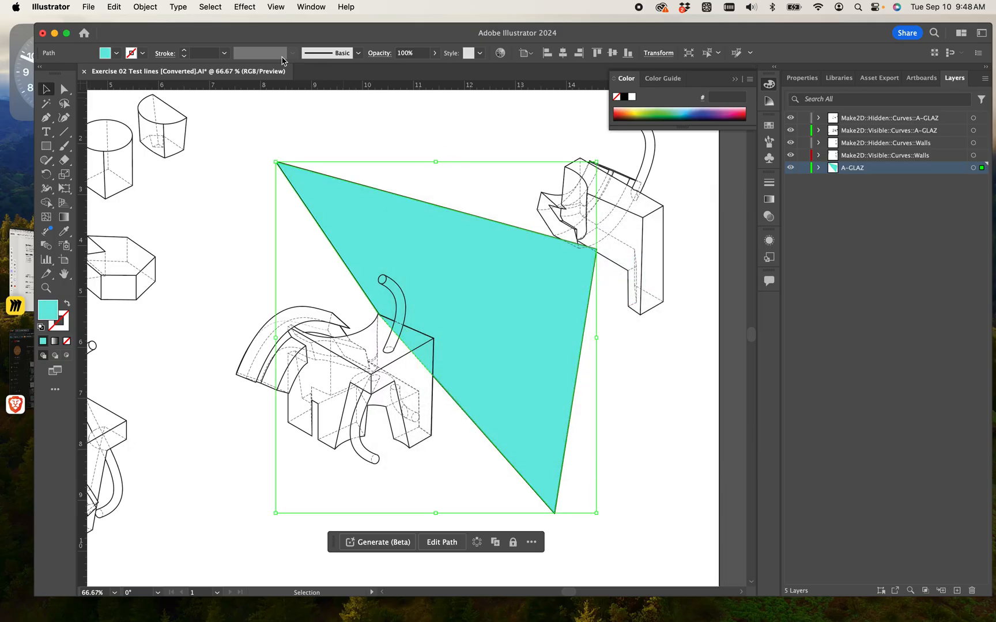
# Lower the glazing face's opacity to 30% and deselect it.
pyautogui.click(434, 53)
pyautogui.moveTo(436, 67); pyautogui.dragTo(401, 88)
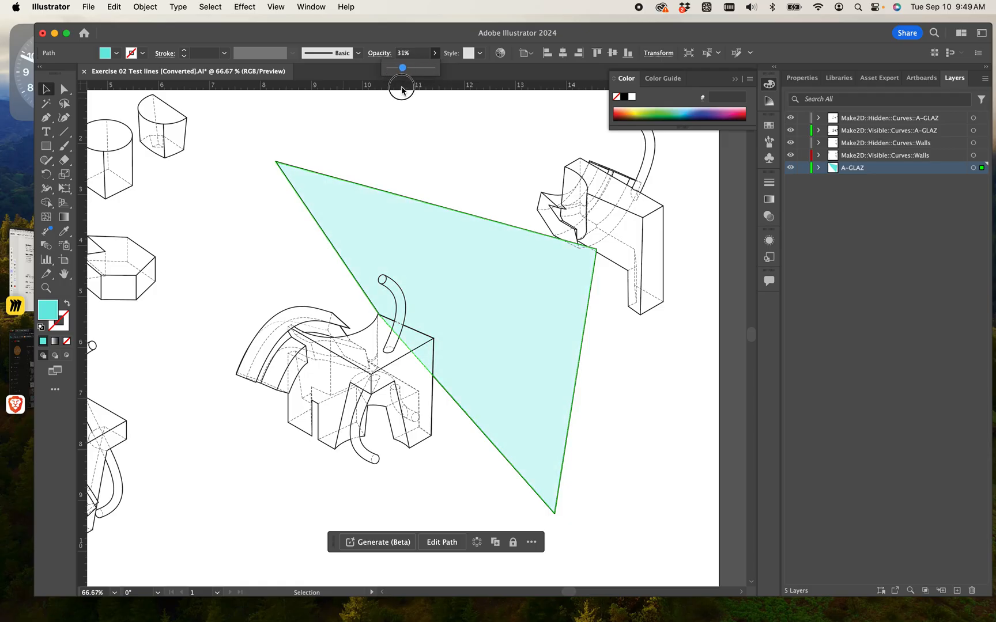
pyautogui.click(405, 121)
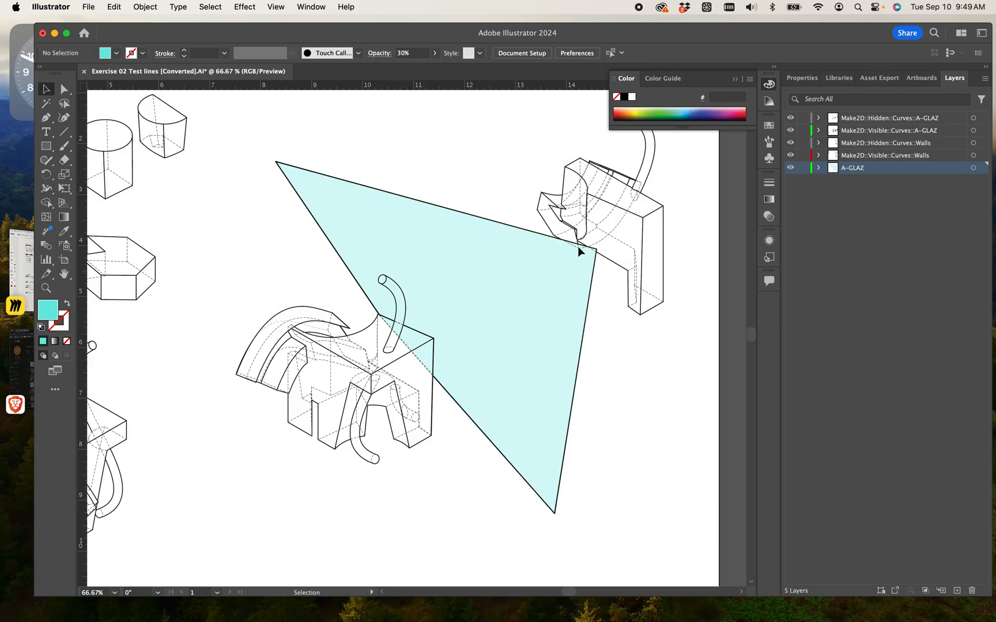
# Examine where the glazing face meets the upper-right object and overlaps the box with curved pipes.
pyautogui.click(522, 289)
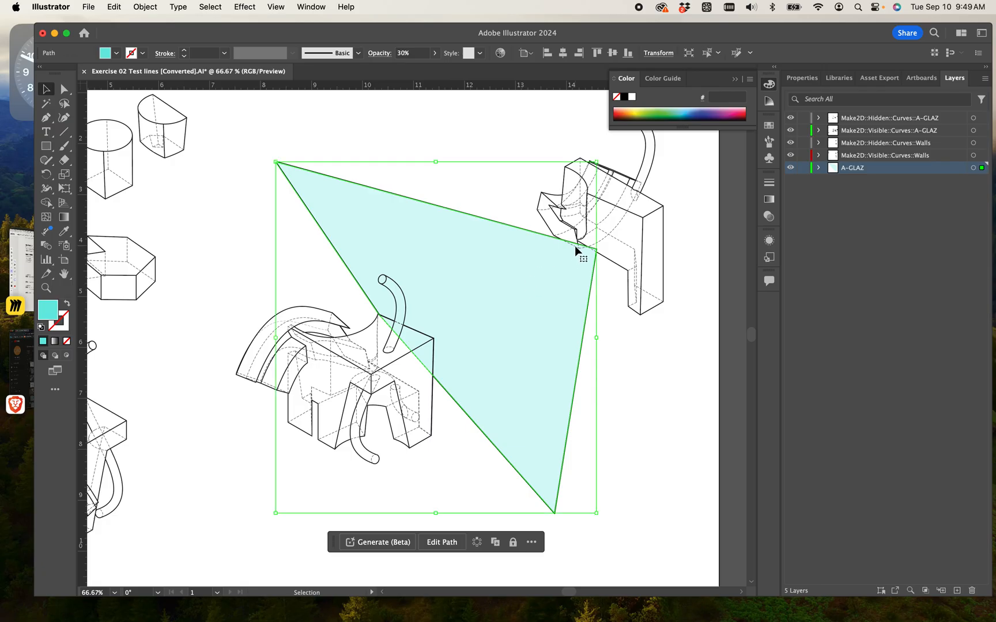
pyautogui.scroll(3, 575, 259)
pyautogui.scroll(-1, 576, 267)
pyautogui.press('super+equal')
pyautogui.press('super+equal')
pyautogui.moveTo(657, 275); pyautogui.dragTo(287, 404)
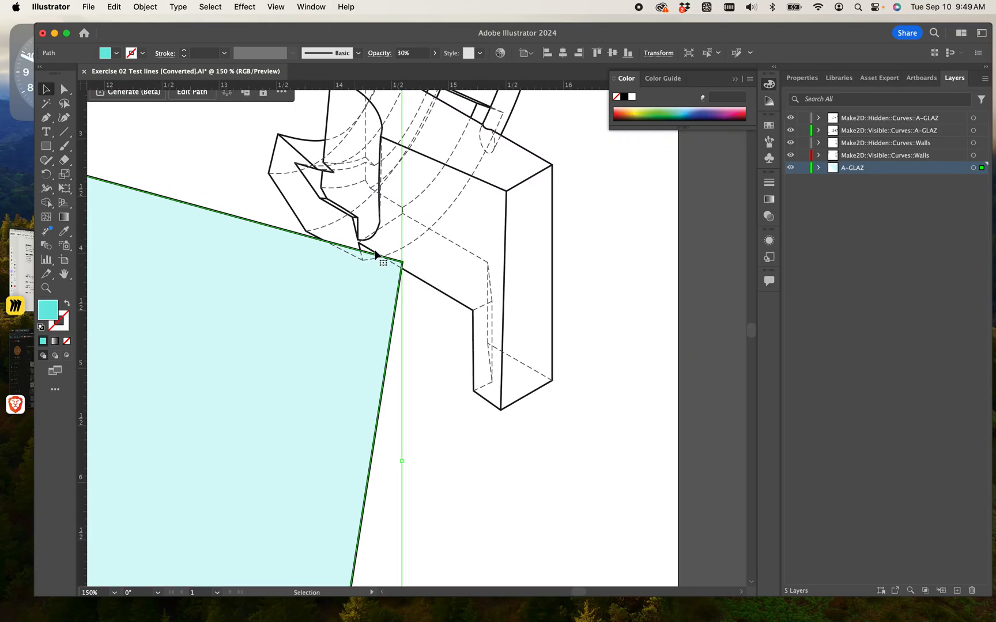
pyautogui.press('super+minus')
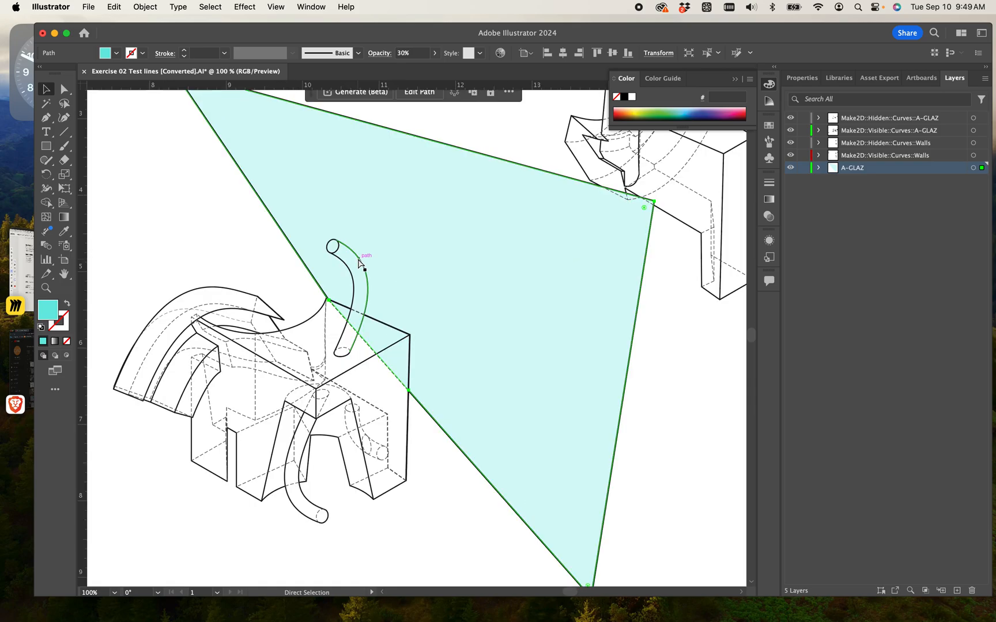
pyautogui.moveTo(703, 343); pyautogui.dragTo(631, 403)
pyautogui.press('space')
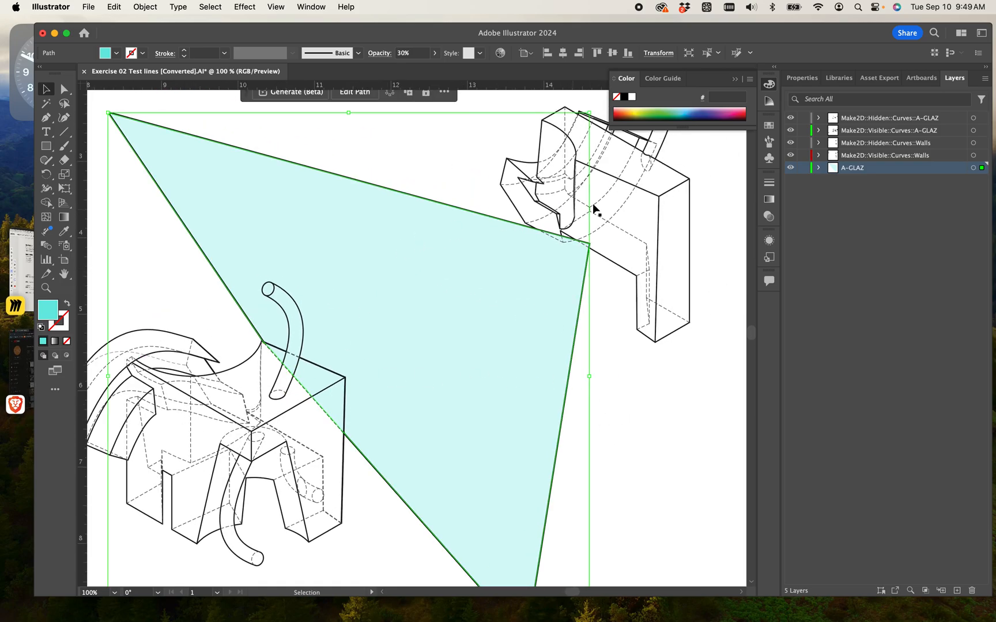
pyautogui.scroll(6, 558, 225)
pyautogui.scroll(-2, 558, 225)
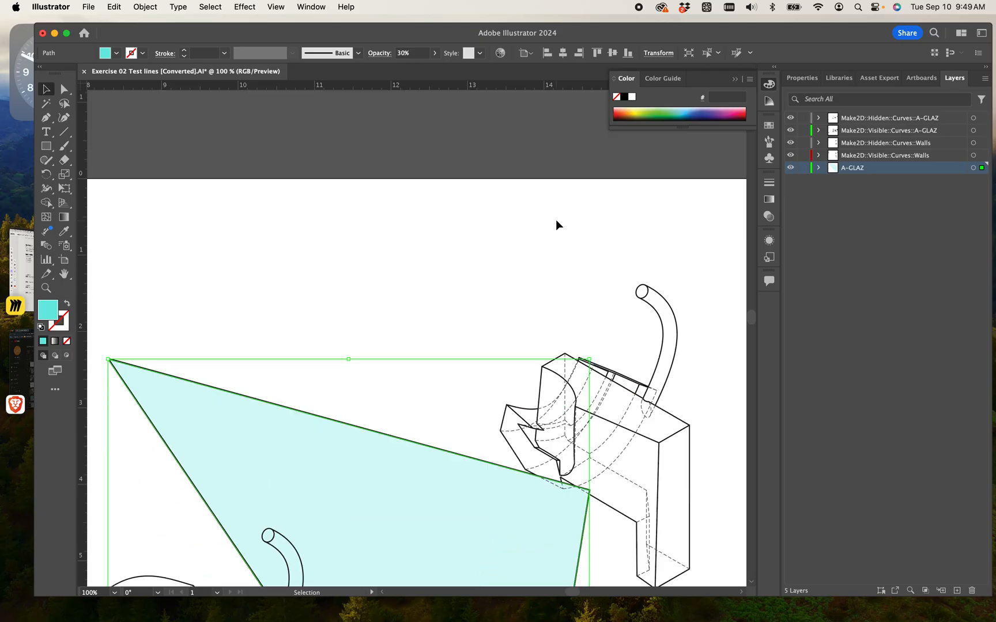
# Select the two dashed curves at the glazing face's right corner and move them to the Make2D::Visible::Curves::A-GLAZ layer.
pyautogui.press('super+plus')
pyautogui.press('super+plus')
pyautogui.moveTo(551, 342); pyautogui.dragTo(166, 565)
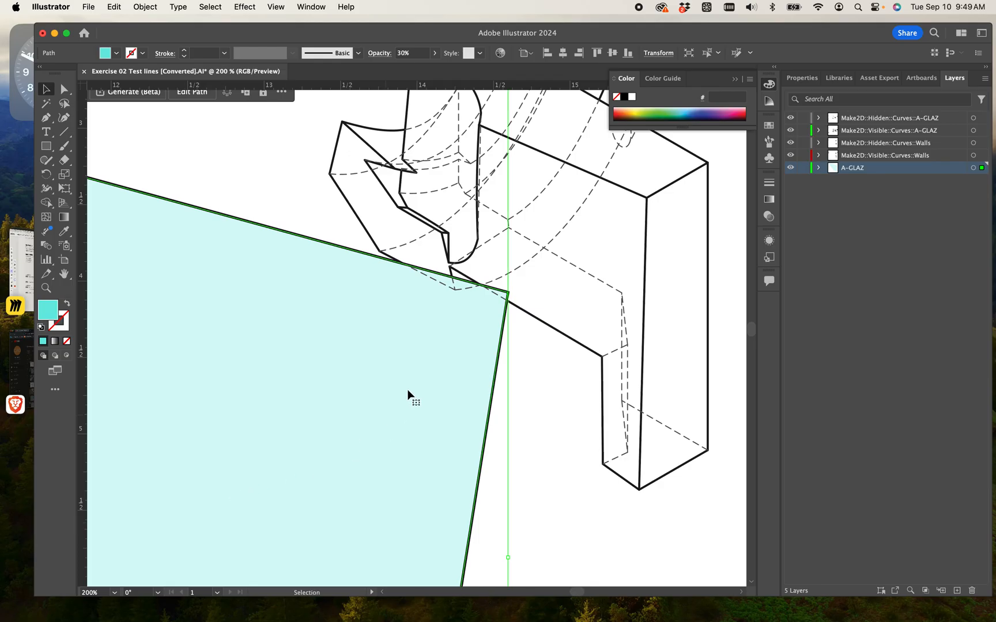
pyautogui.click(438, 284)
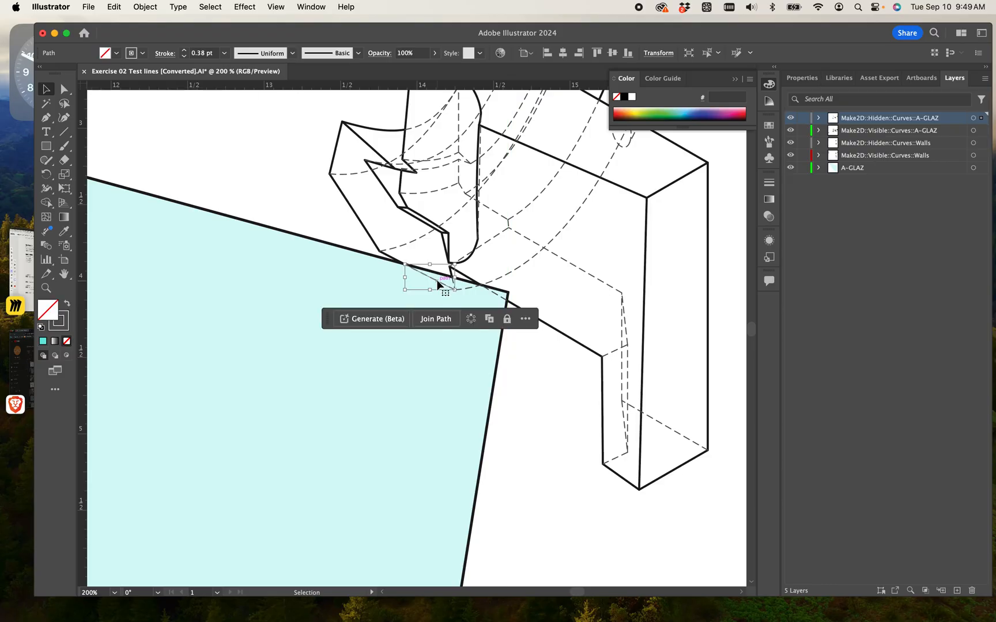
pyautogui.keyDown('shift'); pyautogui.click(467, 288); pyautogui.keyUp('shift')
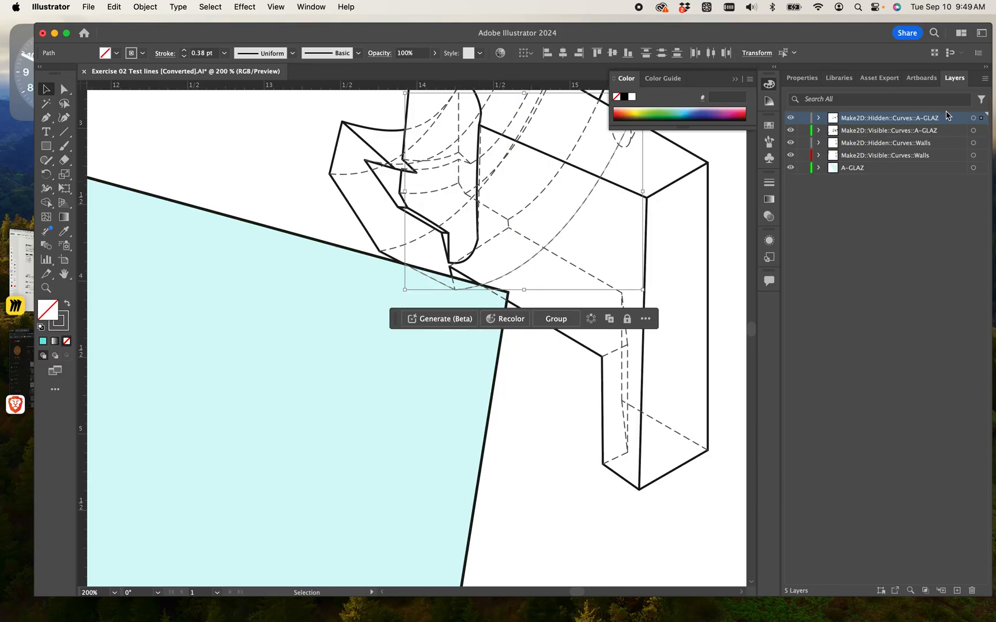
pyautogui.moveTo(980, 121); pyautogui.dragTo(981, 130)
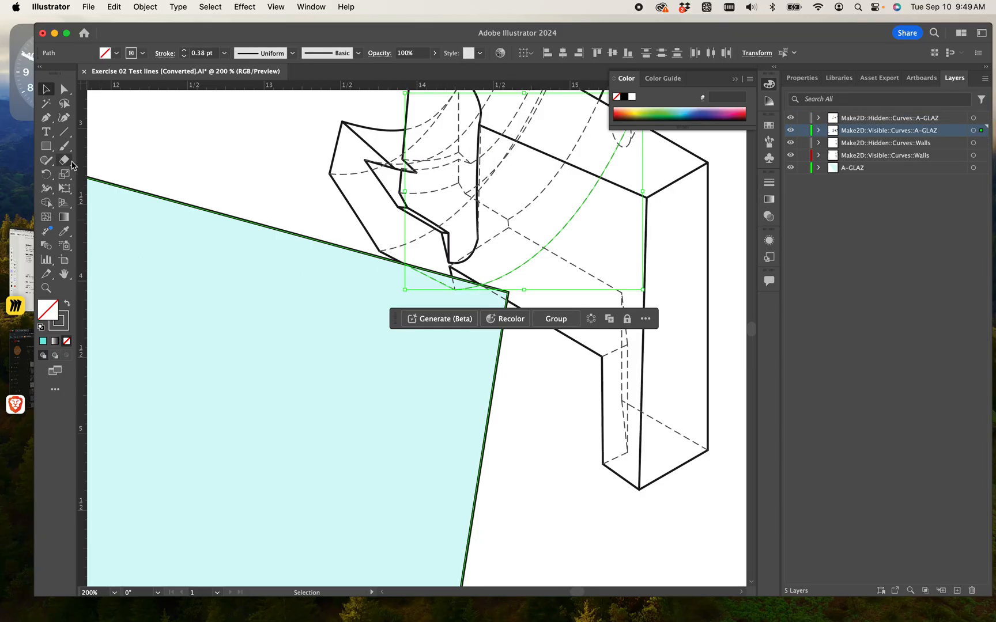
# Match the two moved curves to a solid 0.88 pt visible line with the Eyedropper, and deselect them.
pyautogui.click(63, 231)
pyautogui.click(352, 203)
pyautogui.click(46, 89)
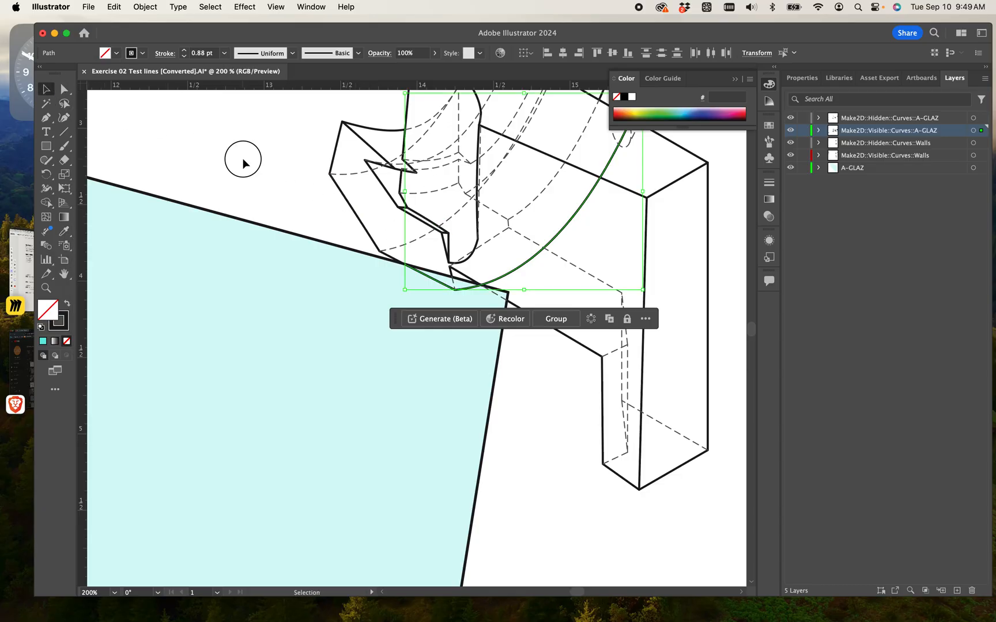
pyautogui.click(241, 157)
pyautogui.keyDown('alt'); pyautogui.scroll(-5, 499, 372); pyautogui.keyUp('alt')
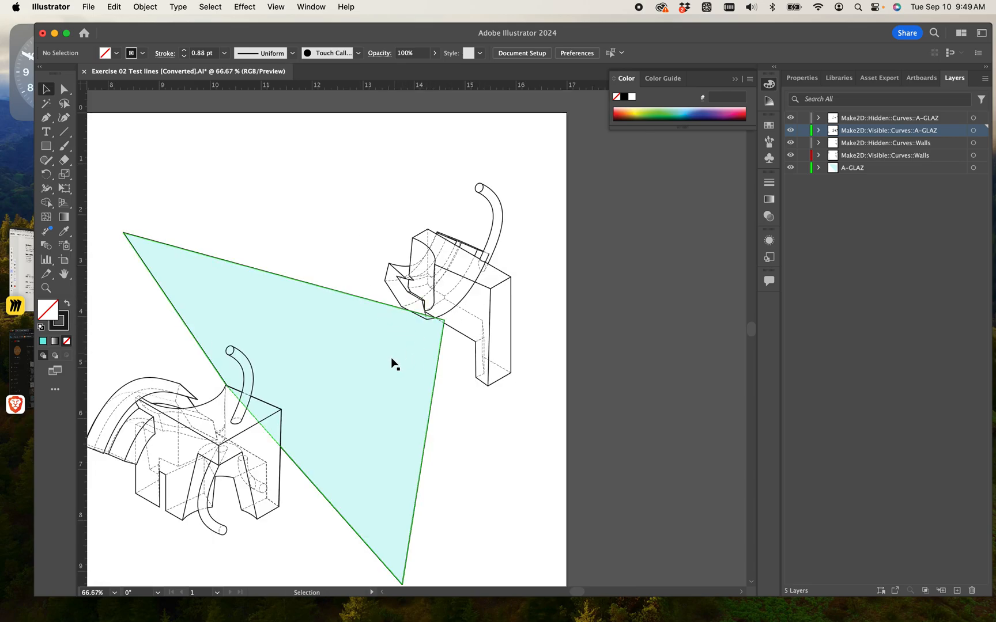
pyautogui.moveTo(351, 134); pyautogui.dragTo(559, 399)
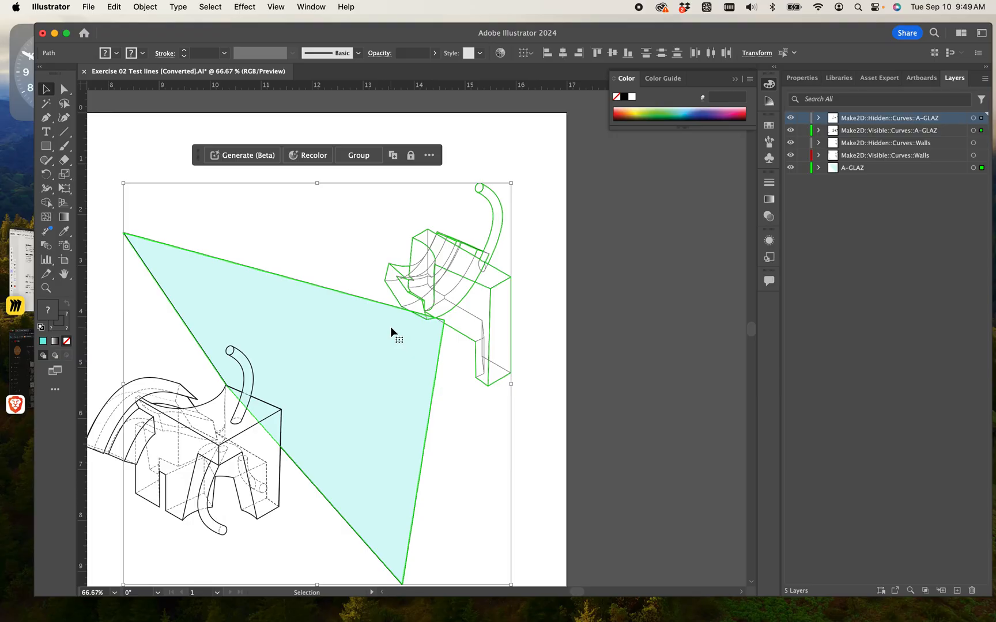
pyautogui.click(478, 441)
pyautogui.click(551, 447)
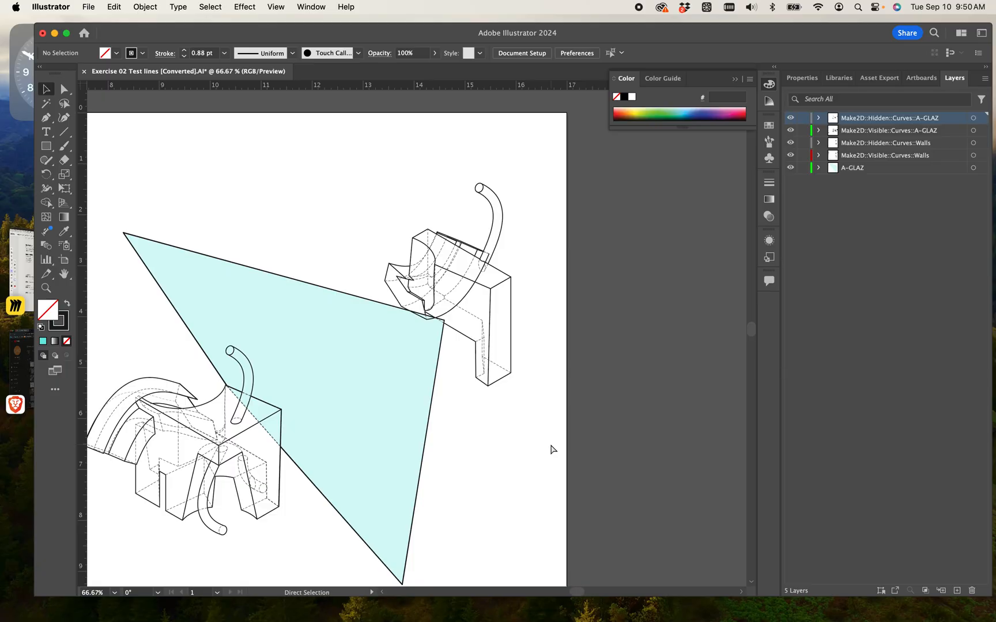
# Draw a line about 4.74 in long from the pipe box's upper-right corner to the upper-right object's front top corner.
pyautogui.press('super+equal')
pyautogui.moveTo(511, 467); pyautogui.dragTo(602, 434)
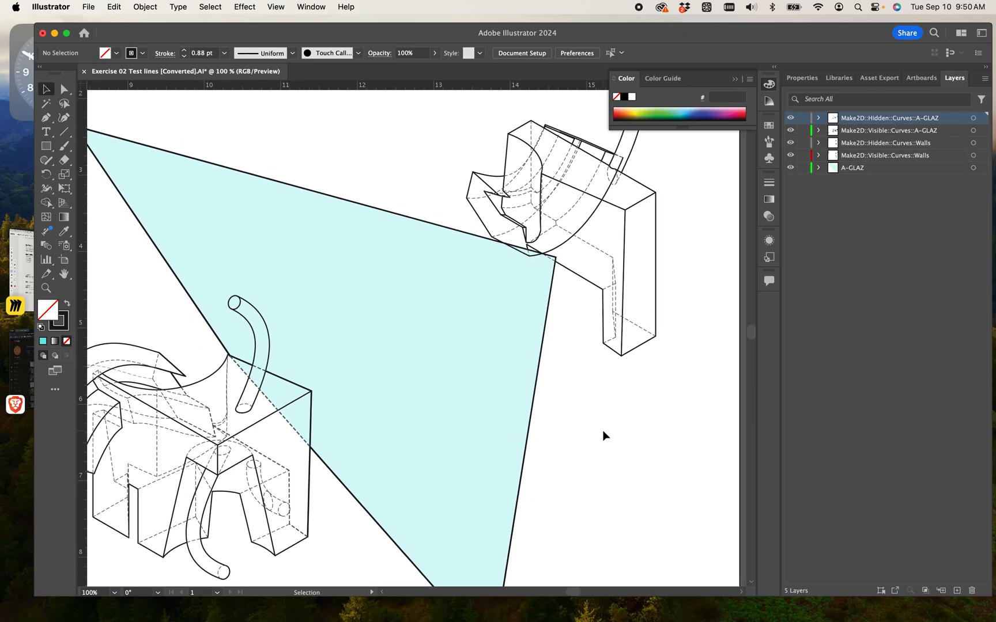
pyautogui.click(64, 133)
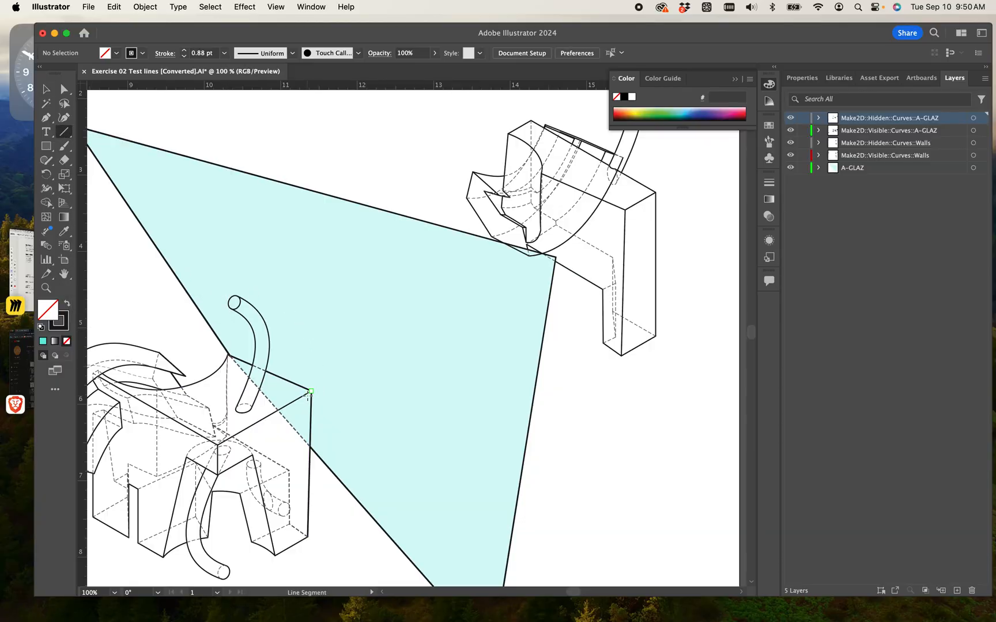
pyautogui.moveTo(311, 391)
pyautogui.mouseDown()
pyautogui.moveTo(533, 211)
pyautogui.moveTo(625, 209)
pyautogui.mouseUp()
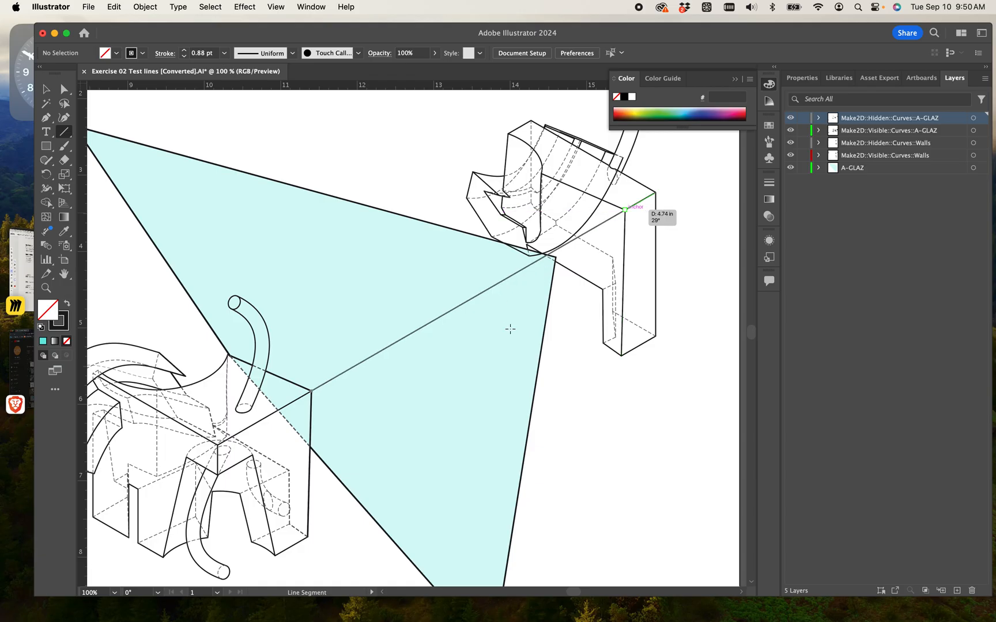
# Make the new line dashed with a 6 pt dash and a 6 pt gap.
pyautogui.click(769, 183)
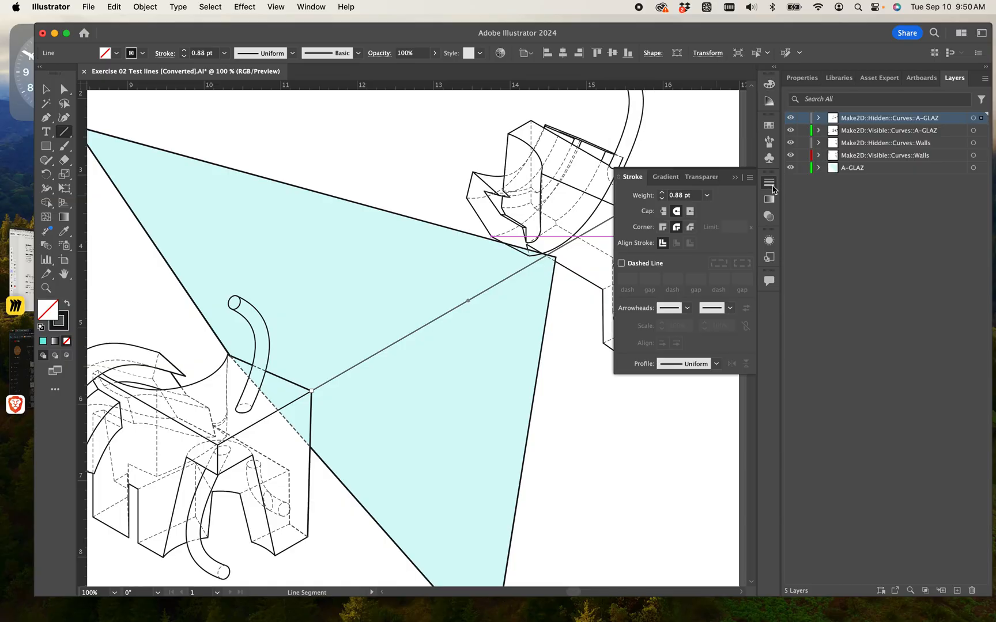
pyautogui.click(621, 264)
pyautogui.moveTo(634, 279); pyautogui.dragTo(613, 281)
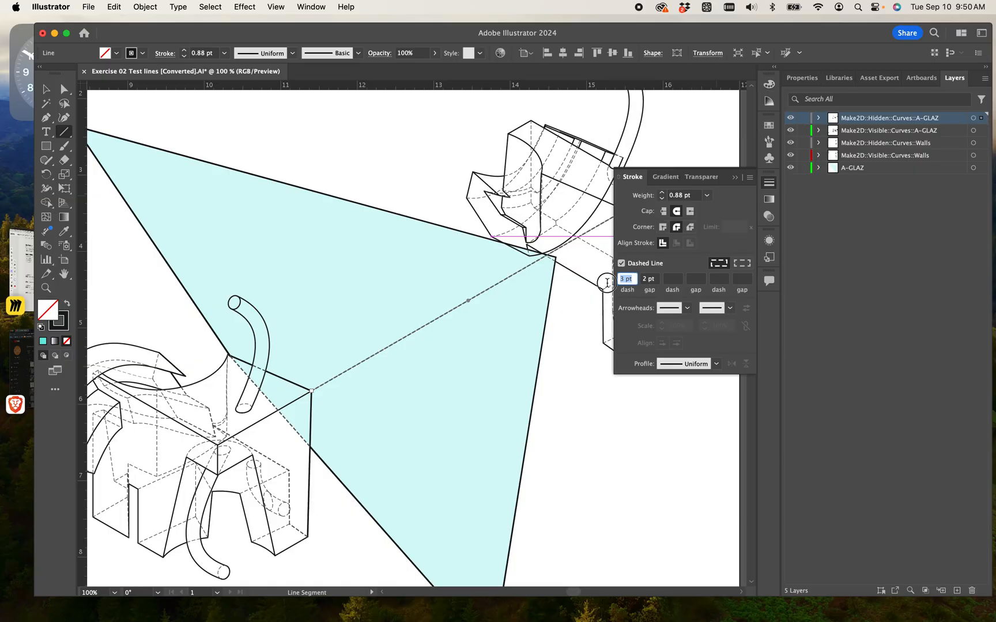
pyautogui.write('6')
pyautogui.click(653, 284)
pyautogui.doubleClick(655, 284)
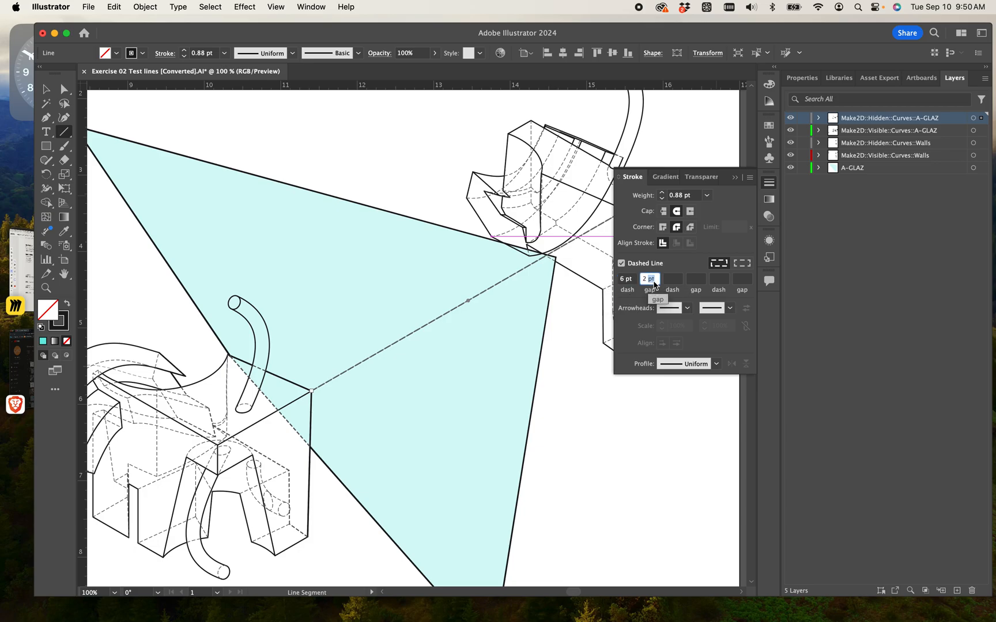
pyautogui.moveTo(655, 284); pyautogui.dragTo(634, 282)
pyautogui.write('6')
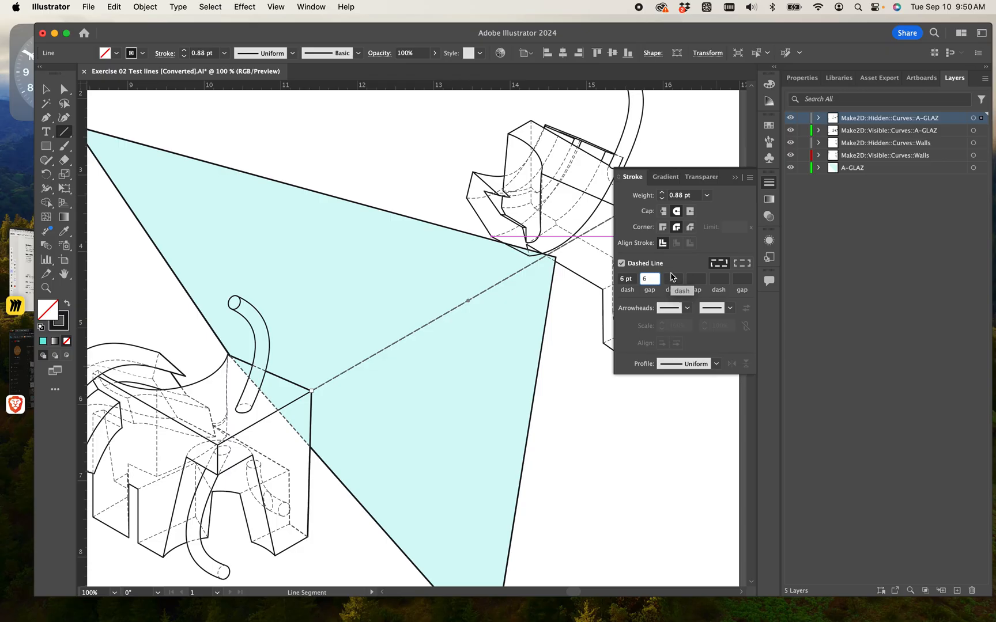
# Place two more dashed line segments, 4.7397 in long at 30°, in the blank area beside the glazing face's lower half.
pyautogui.click(535, 387)
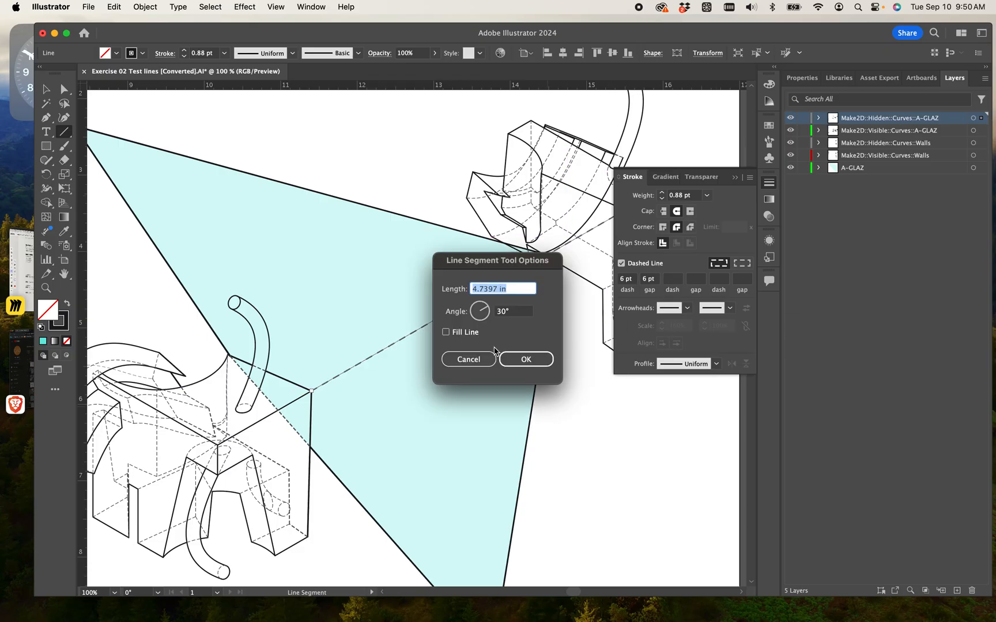
pyautogui.click(510, 360)
pyautogui.click(549, 405)
pyautogui.press('Return')
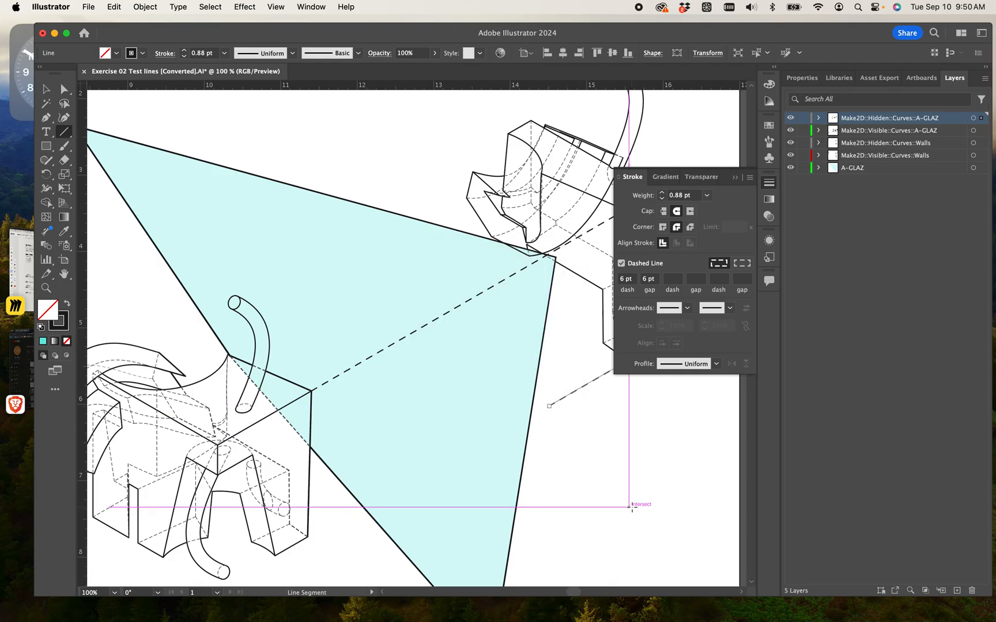
pyautogui.click(630, 507)
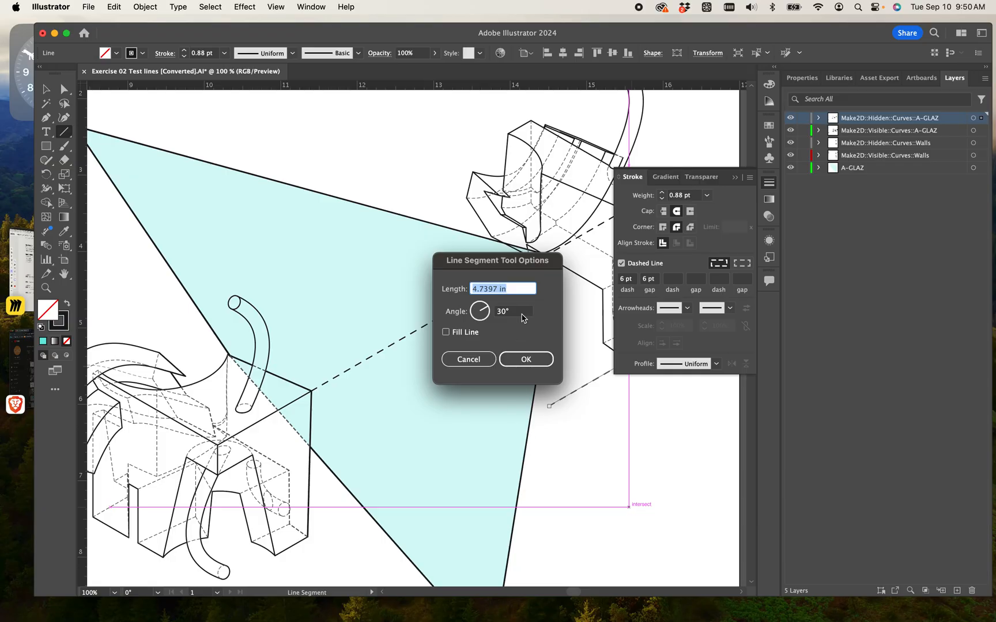
pyautogui.click(522, 358)
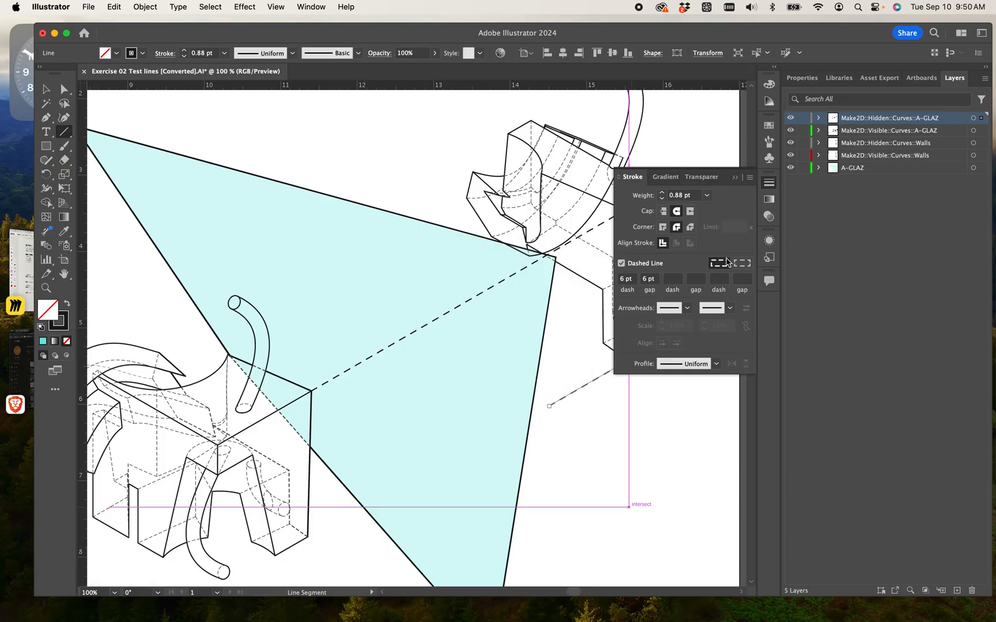
# Move one loose dashed segment to connect the pipe box's lower-right corner with the upper-right object's lower-right corner.
pyautogui.click(734, 179)
pyautogui.scroll(-5, 578, 353)
pyautogui.scroll(2, 578, 351)
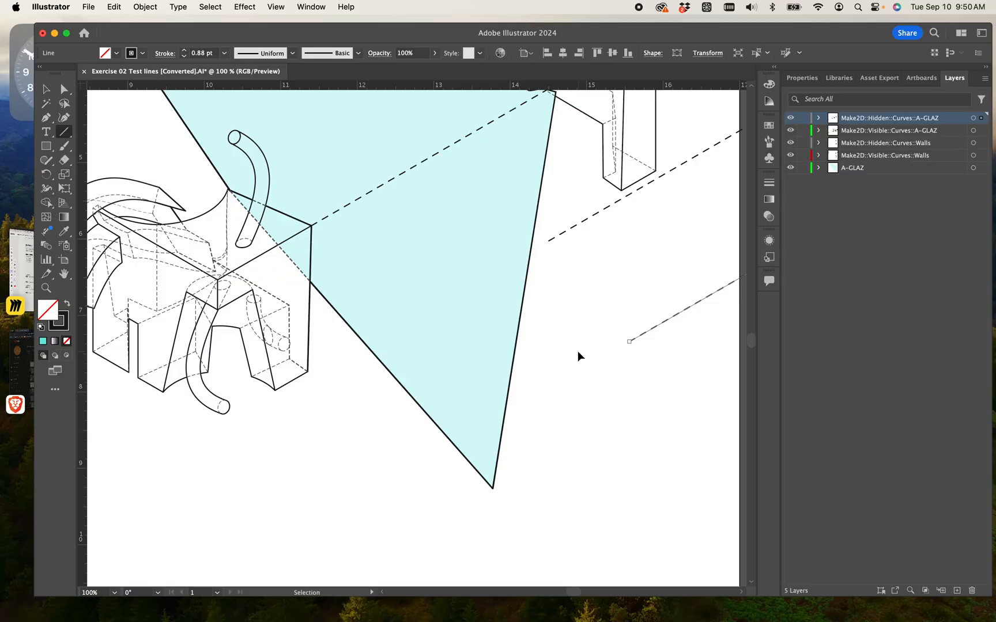
pyautogui.keyDown('alt'); pyautogui.scroll(-3, 577, 351); pyautogui.keyUp('alt')
pyautogui.keyDown('alt'); pyautogui.scroll(2, 548, 348); pyautogui.keyUp('alt')
pyautogui.moveTo(568, 394); pyautogui.dragTo(622, 391)
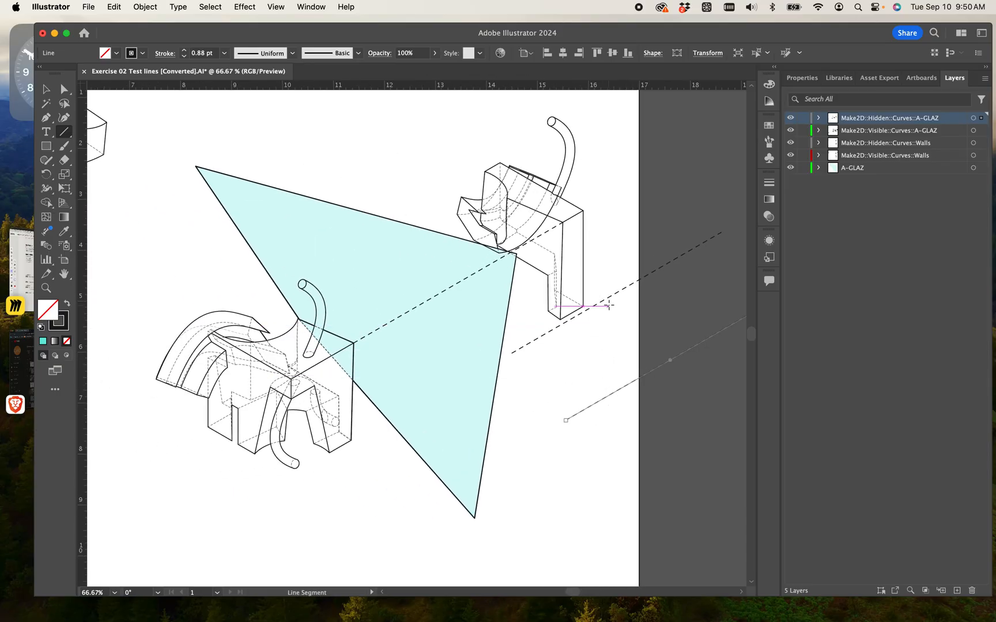
pyautogui.click(47, 89)
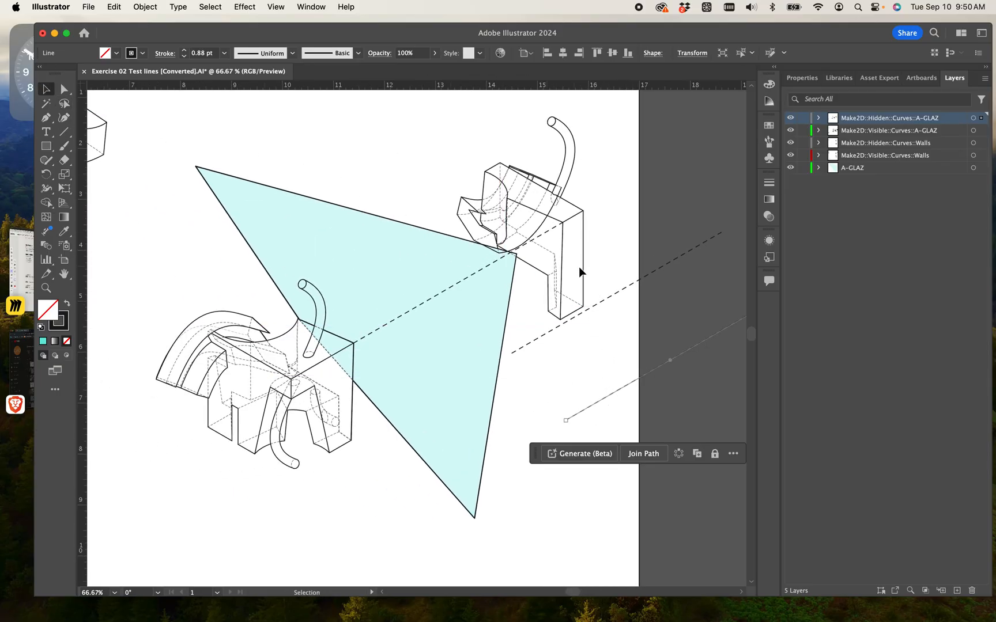
pyautogui.moveTo(621, 295); pyautogui.dragTo(456, 381)
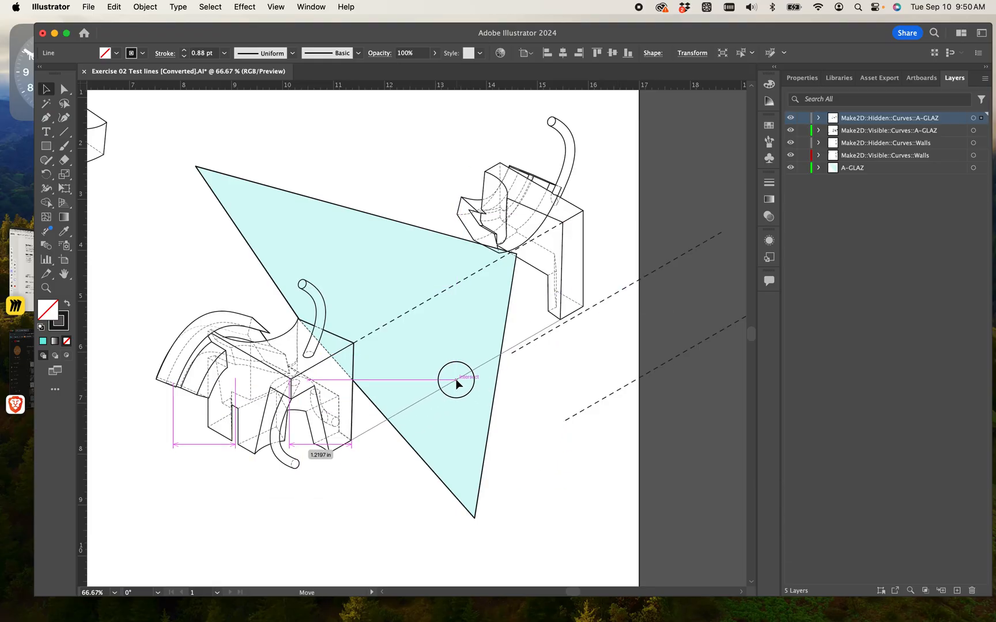
# Move the other loose dashed segment so it runs past the upper end of the pipe to the upper-right object, and deselect it.
pyautogui.click(600, 340)
pyautogui.moveTo(634, 381); pyautogui.dragTo(373, 238)
pyautogui.click(541, 363)
pyautogui.keyDown('alt'); pyautogui.scroll(-5, 644, 424); pyautogui.keyUp('alt')
pyautogui.moveTo(545, 494); pyautogui.dragTo(620, 477)
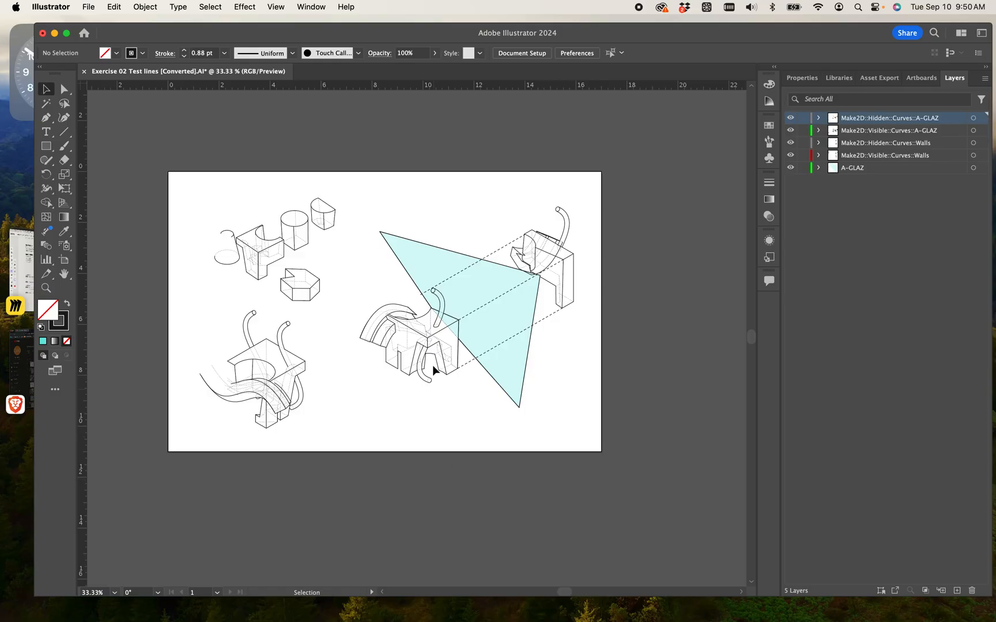
# Lock all five existing layers, from Make2D::Hidden::Curves::A-GLAZ down to A-GLAZ.
pyautogui.keyDown('alt'); pyautogui.scroll(8, 423, 359); pyautogui.keyUp('alt')
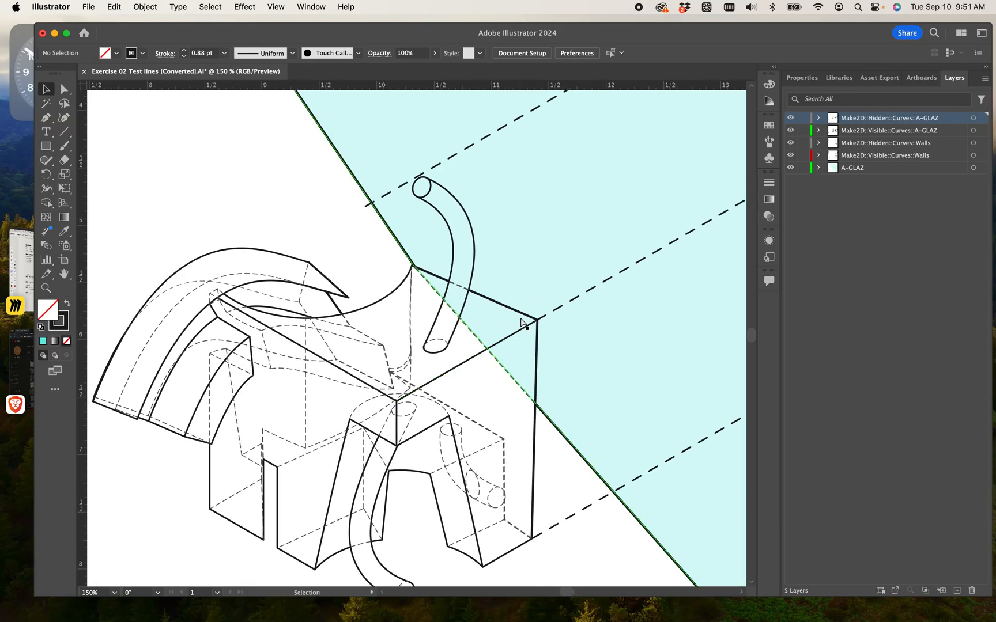
pyautogui.keyDown('alt'); pyautogui.scroll(4, 523, 326); pyautogui.keyUp('alt')
pyautogui.hscroll(4, 490, 283)
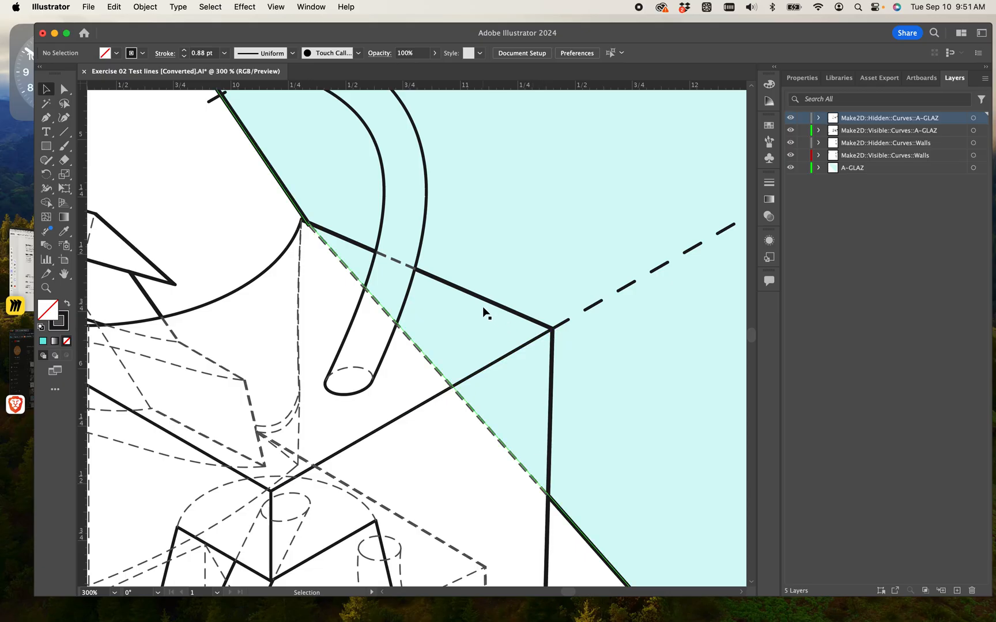
pyautogui.click(46, 118)
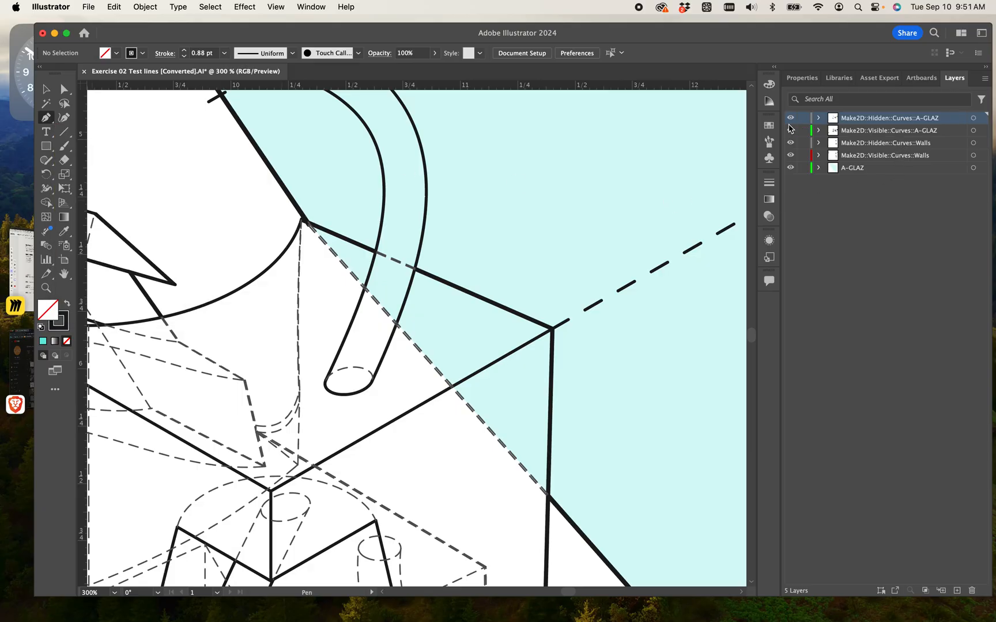
pyautogui.moveTo(803, 117); pyautogui.dragTo(803, 167)
# Create a new layer and name it Fixes.
pyautogui.click(957, 592)
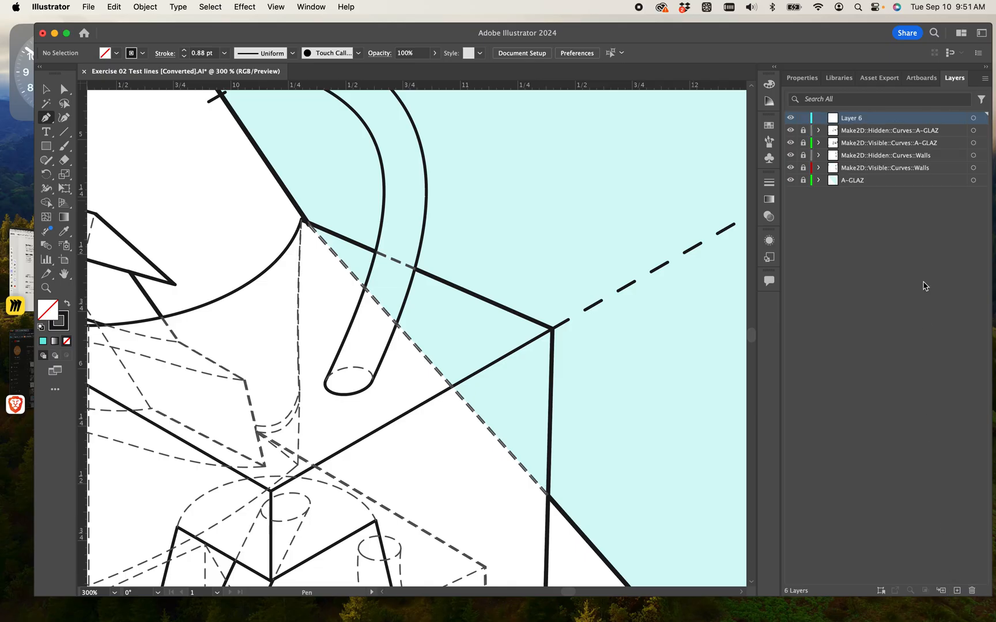
pyautogui.doubleClick(856, 121)
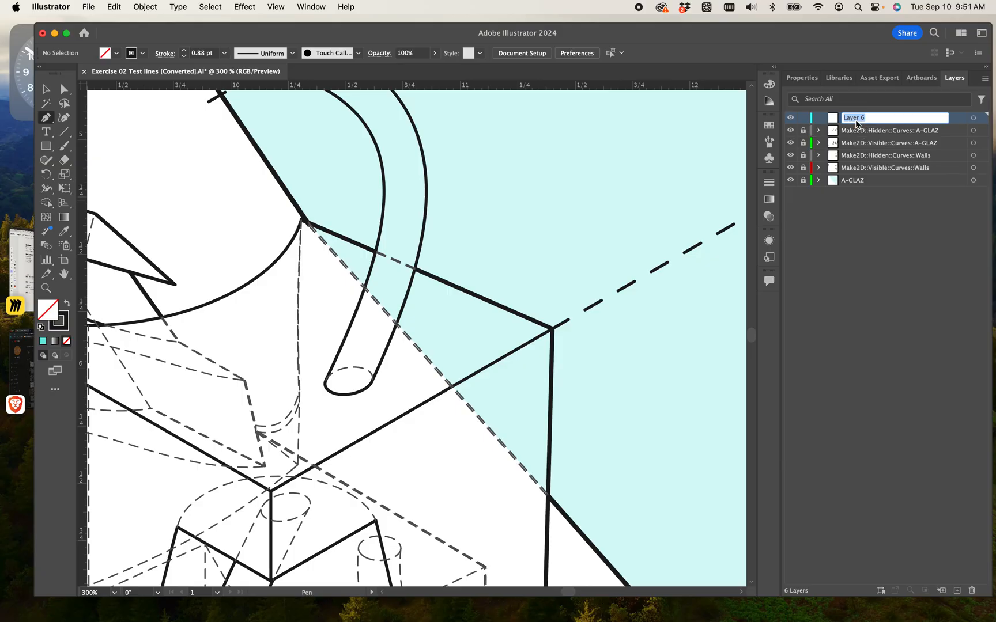
pyautogui.write('Fixes')
pyautogui.press('Return')
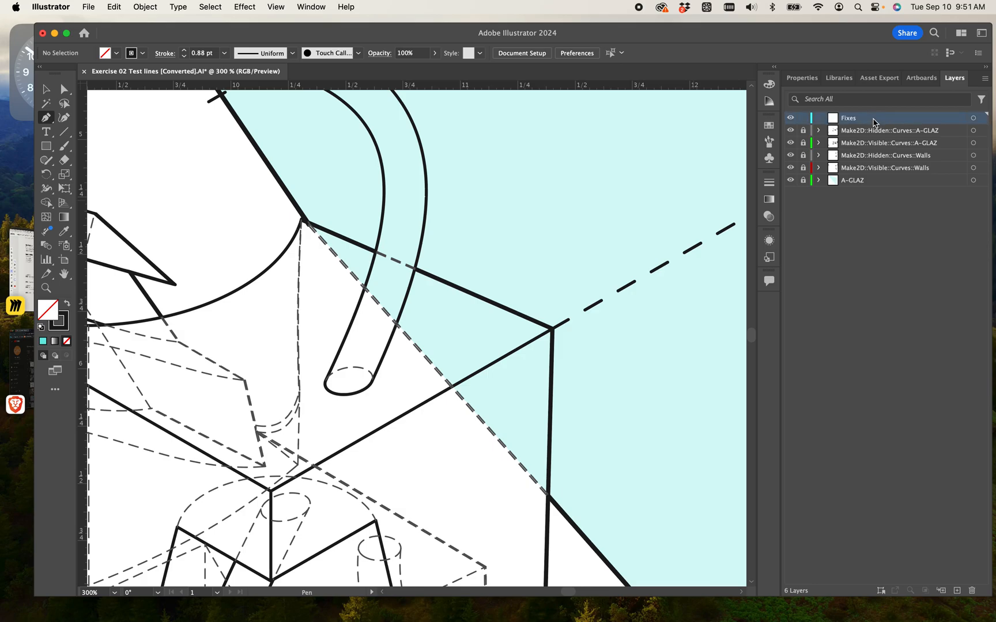
# Set the drawing colours to a white fill with no stroke.
pyautogui.click(68, 305)
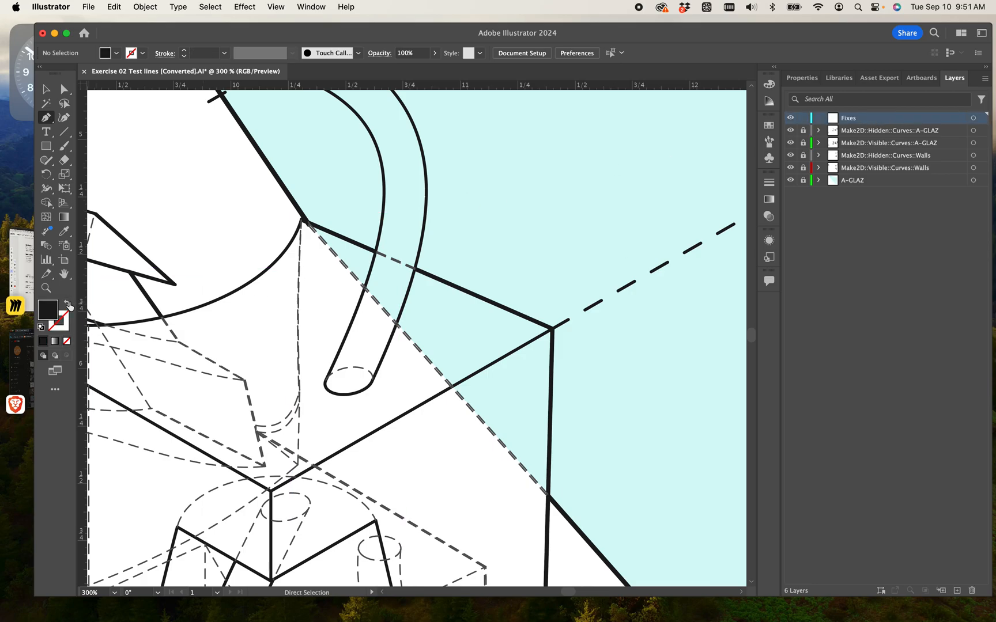
pyautogui.doubleClick(47, 310)
pyautogui.write('669166')
pyautogui.moveTo(406, 288); pyautogui.dragTo(410, 256)
pyautogui.click(695, 261)
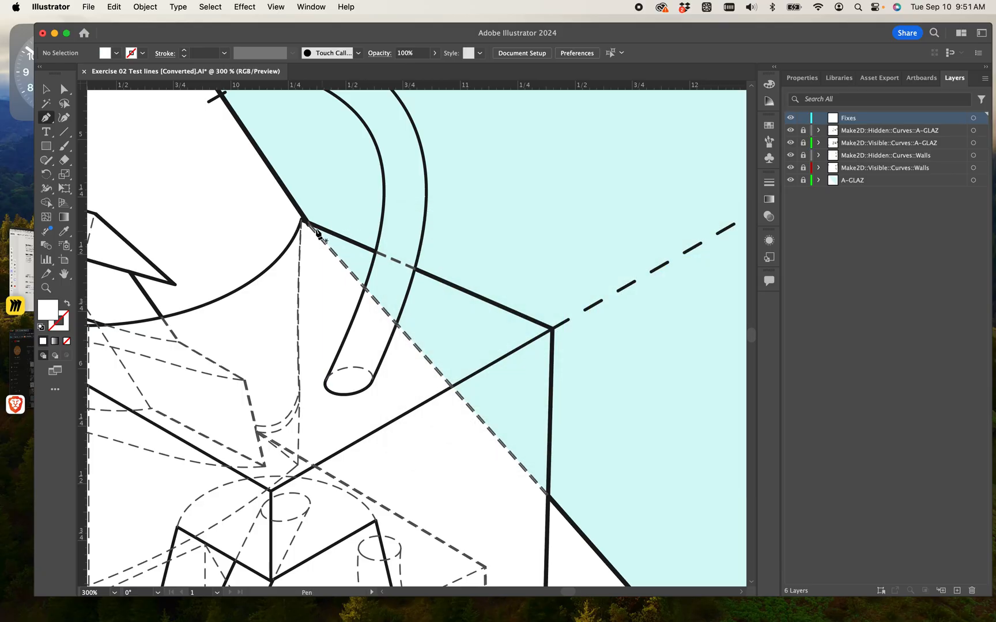
# Draw a white triangle with the Pen over the tinted part of the box's top face, and place the Fixes layer directly above A-GLAZ.
pyautogui.press('a')
pyautogui.click(45, 118)
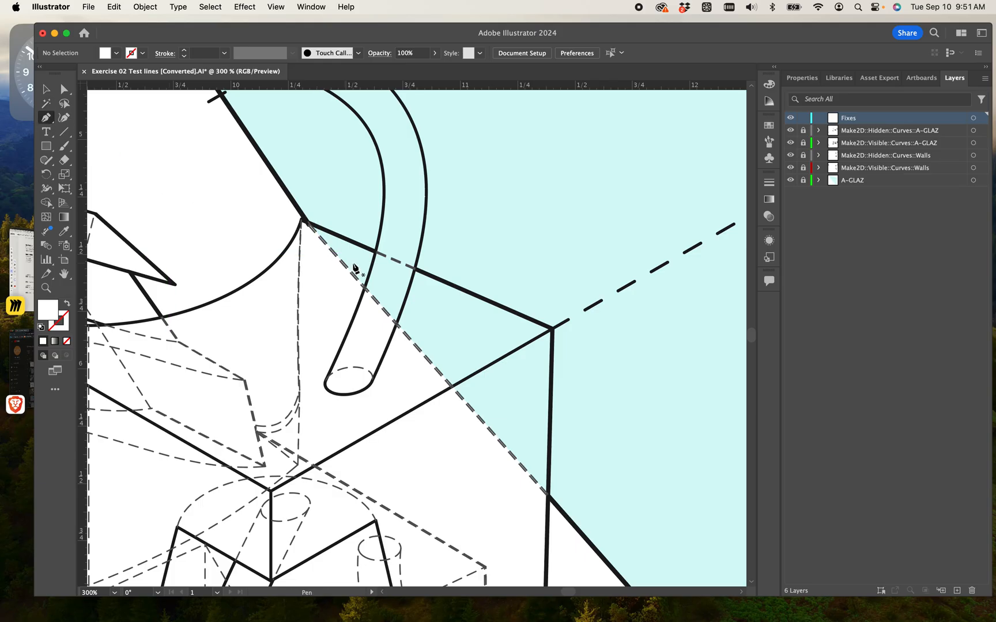
pyautogui.click(307, 223)
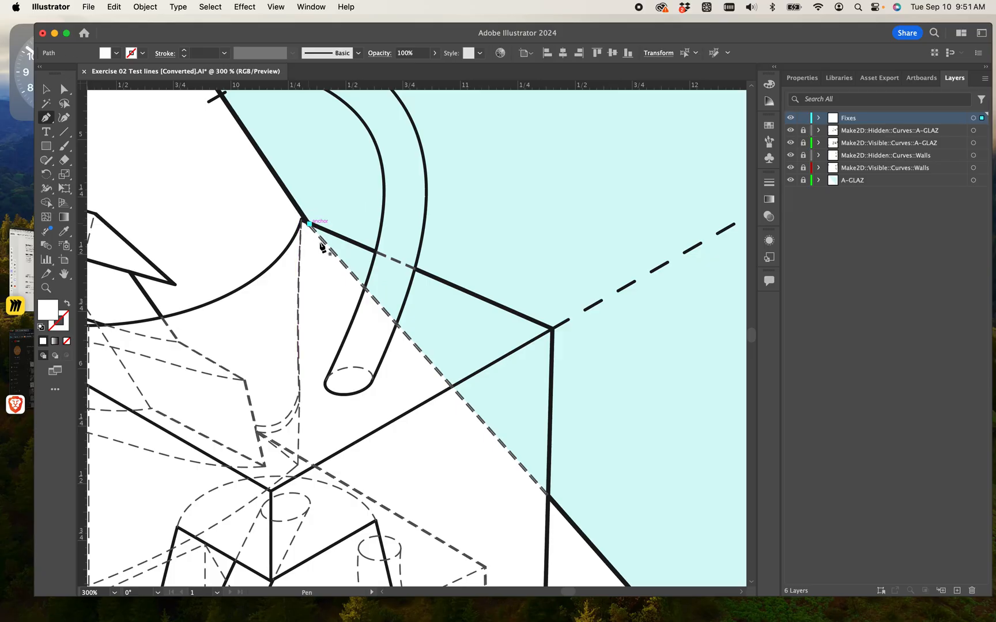
pyautogui.click(449, 385)
pyautogui.click(553, 328)
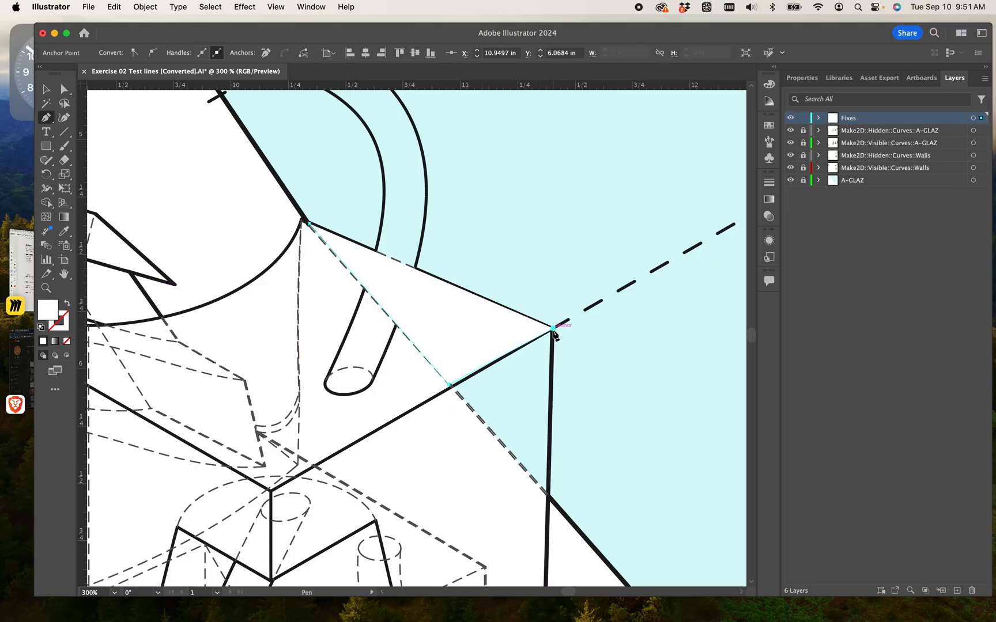
pyautogui.press('Escape')
pyautogui.moveTo(853, 118); pyautogui.dragTo(849, 167)
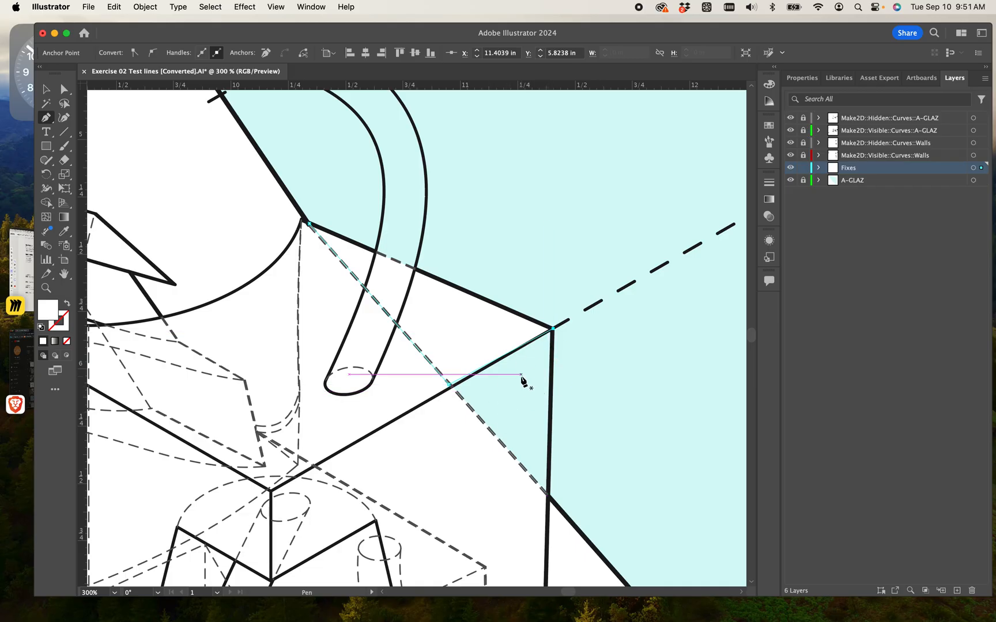
pyautogui.click(931, 168)
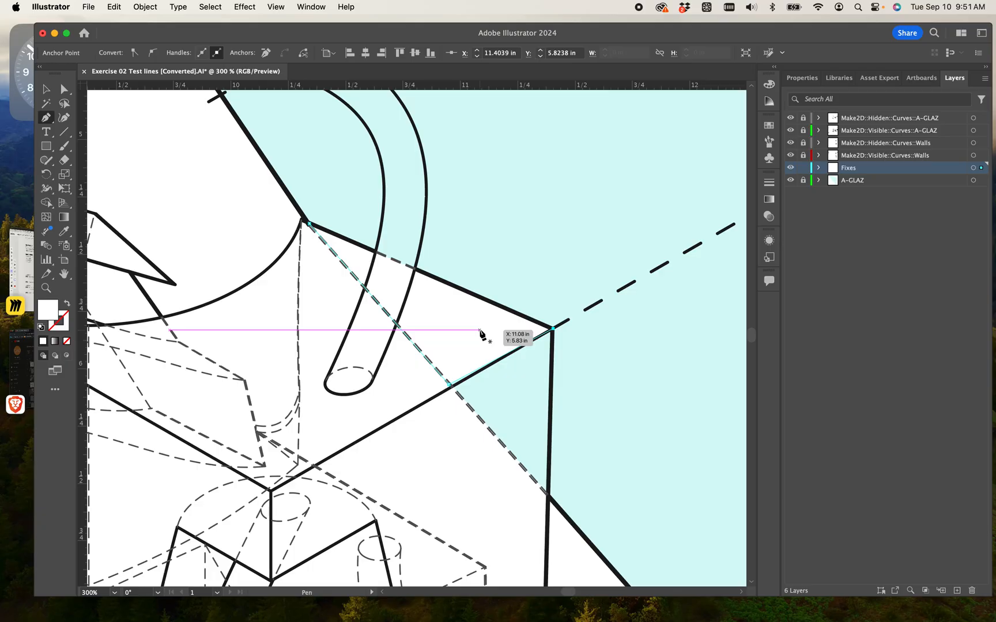
# Add an anchor point on the white patch's lower edge and move it to where the box's right vertical edge meets the glazing edge.
pyautogui.click(67, 119)
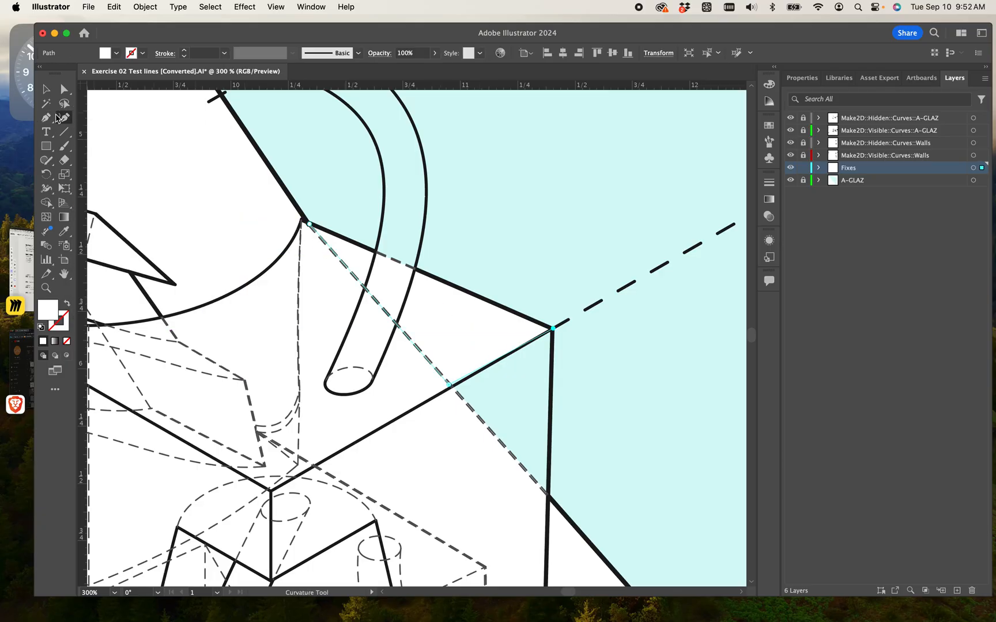
pyautogui.click(48, 121)
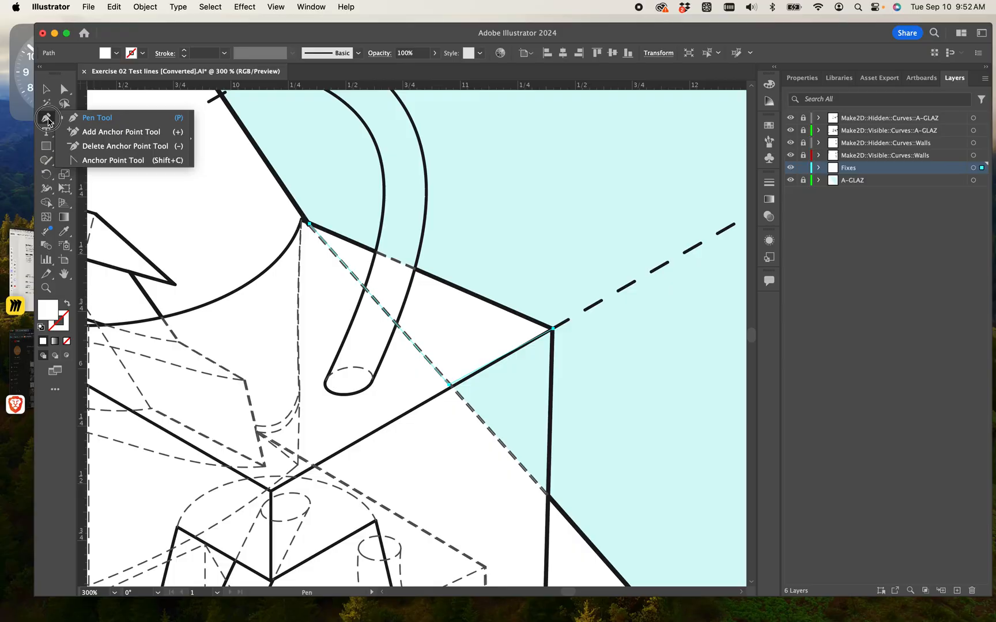
pyautogui.click(101, 133)
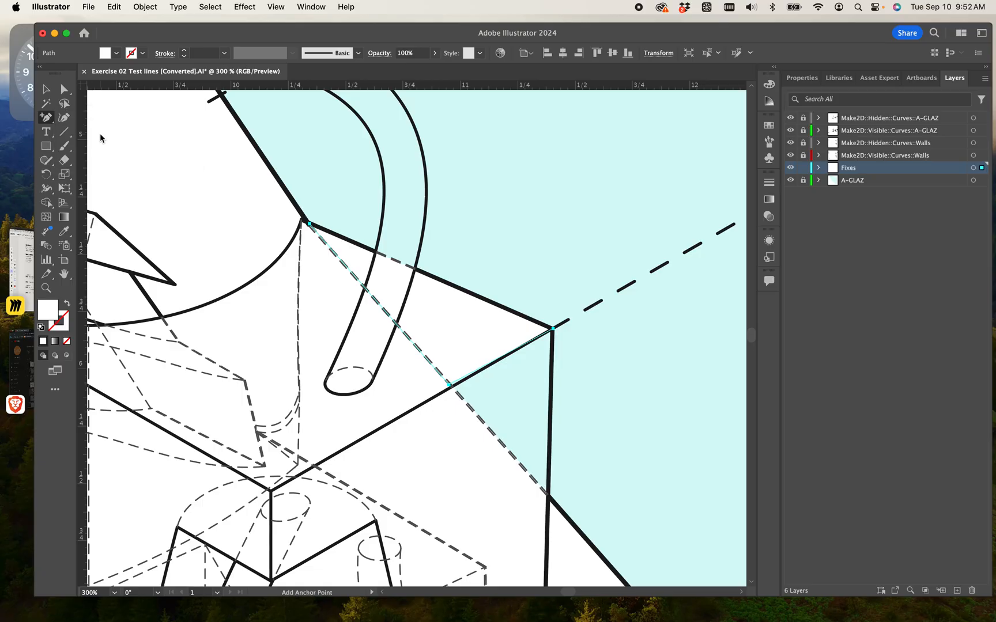
pyautogui.click(499, 363)
pyautogui.click(64, 89)
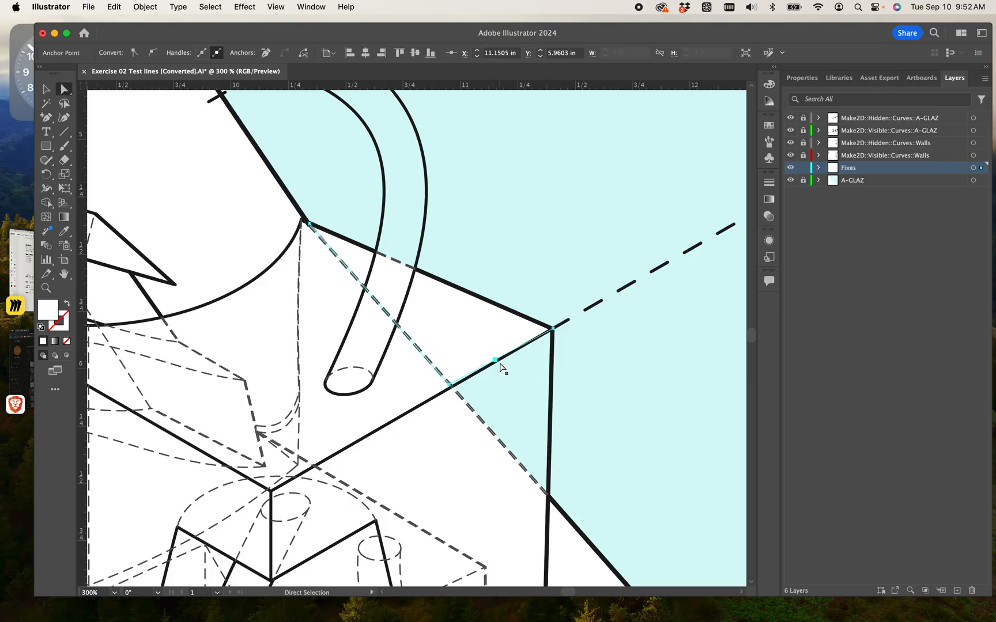
pyautogui.moveTo(494, 361); pyautogui.dragTo(548, 493)
pyautogui.press('v')
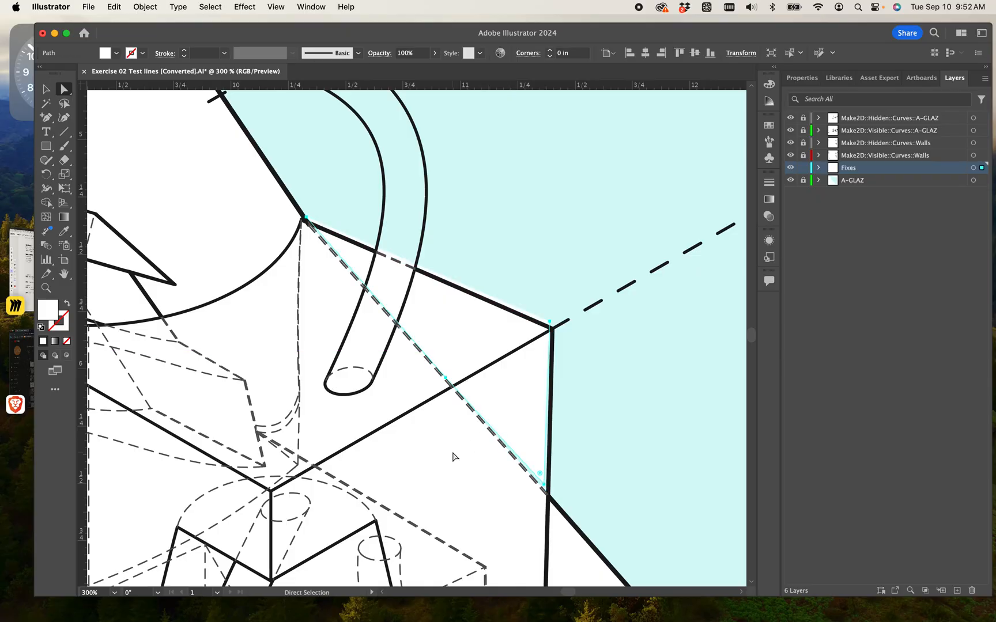
pyautogui.press('super+1')
pyautogui.press('a')
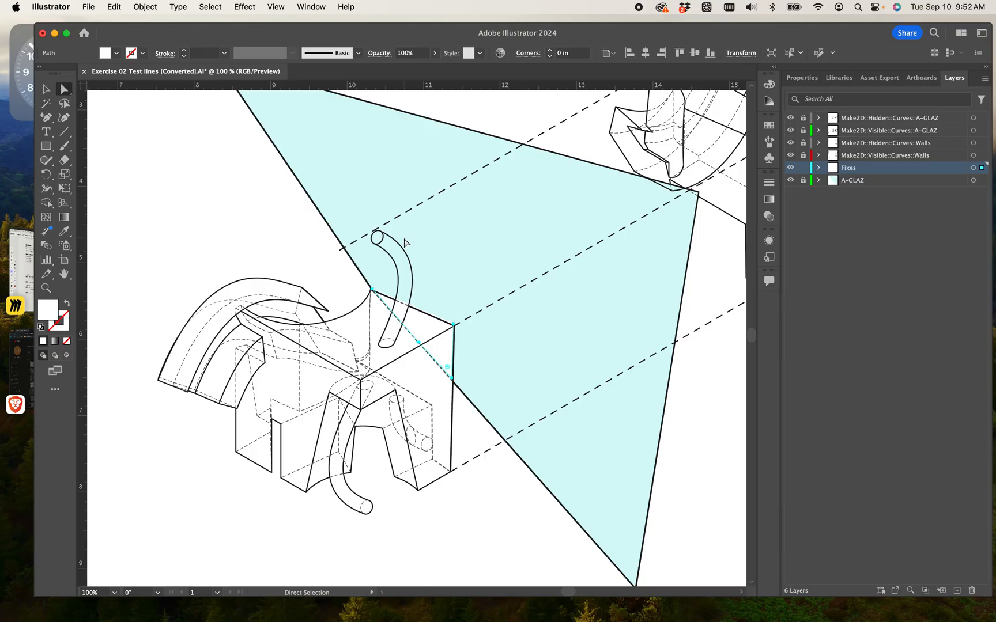
# Start a white Pen path on the Fixes layer along the pipe's inner edge, from the box's back edge up to the round end.
pyautogui.keyDown('alt'); pyautogui.scroll(5, 405, 241); pyautogui.keyUp('alt')
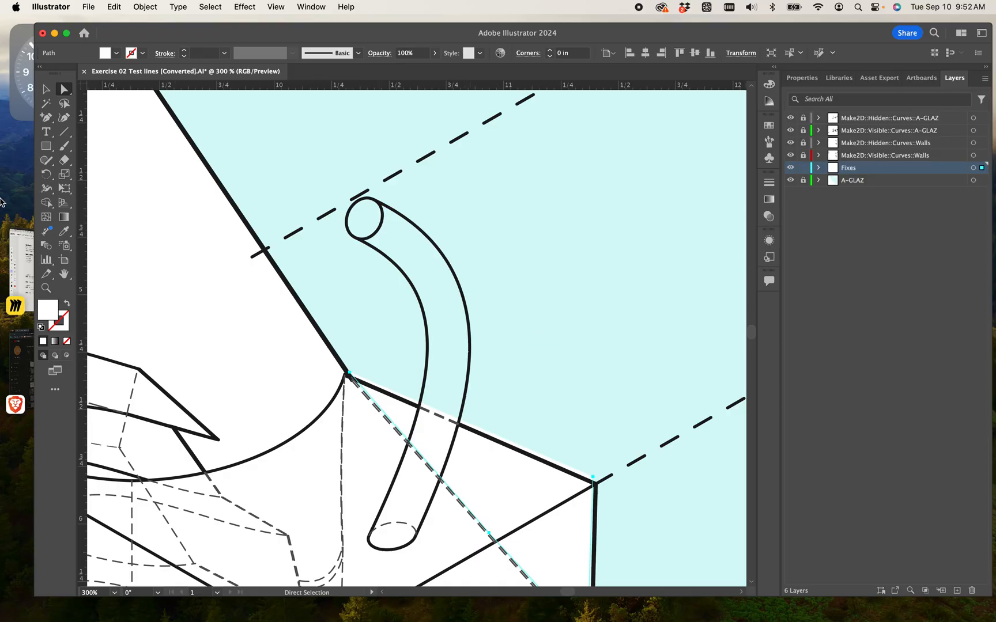
pyautogui.click(52, 122)
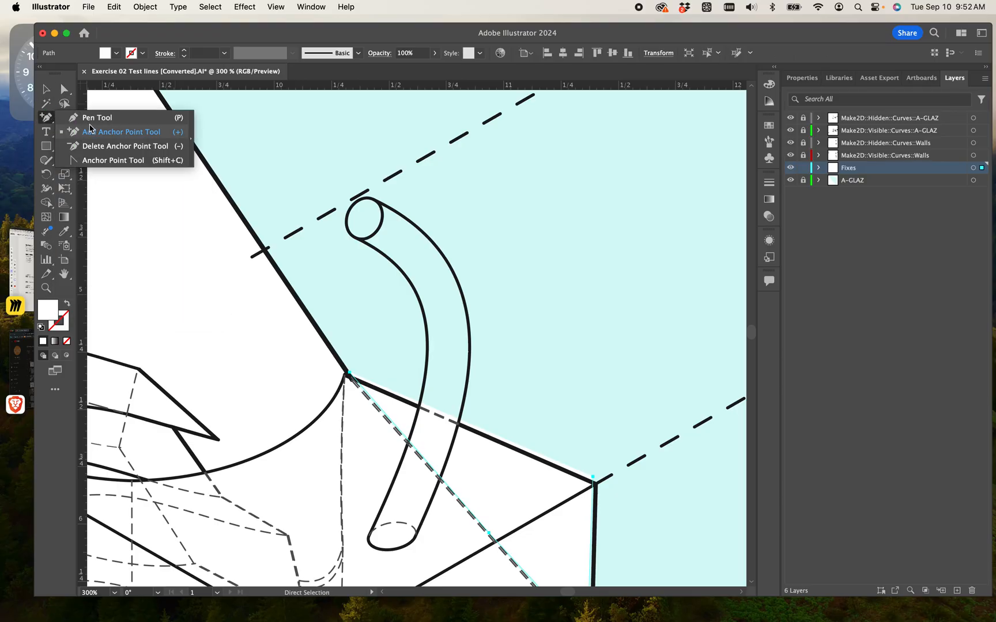
pyautogui.click(95, 118)
pyautogui.click(425, 368)
pyautogui.click(427, 332)
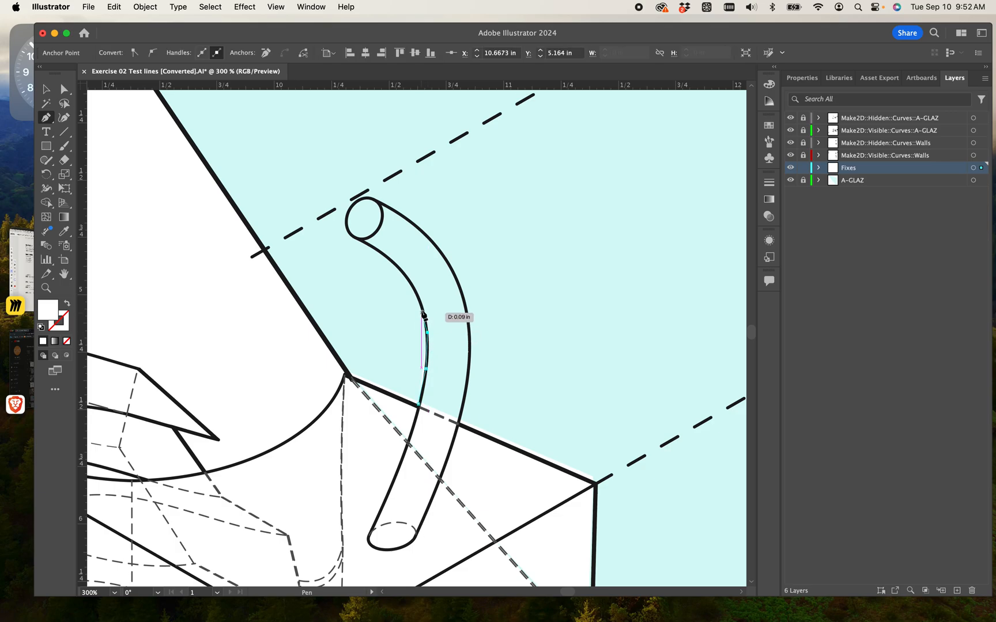
pyautogui.moveTo(394, 264); pyautogui.dragTo(369, 265)
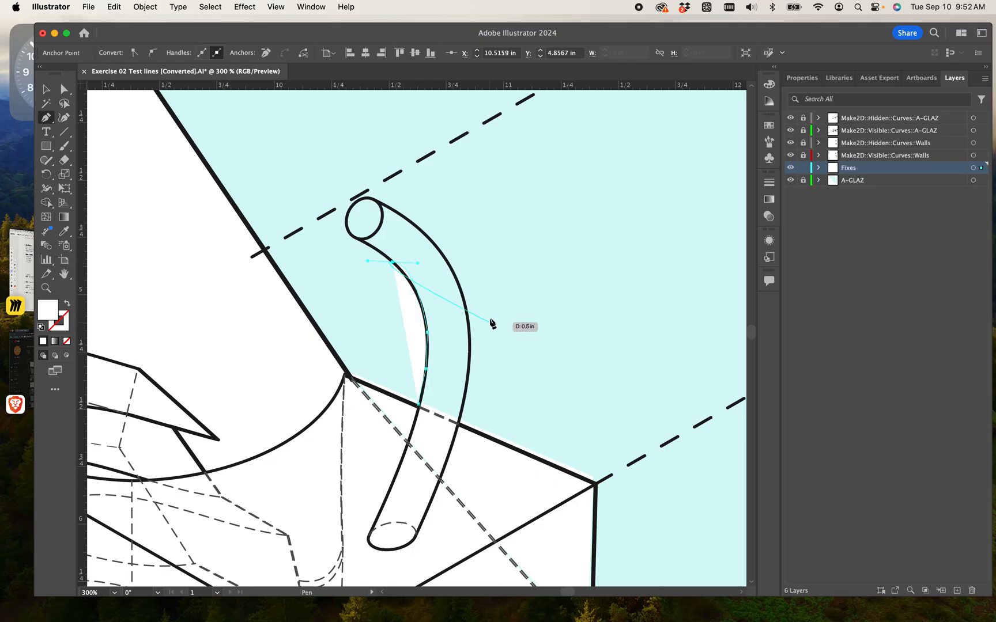
pyautogui.click(362, 238)
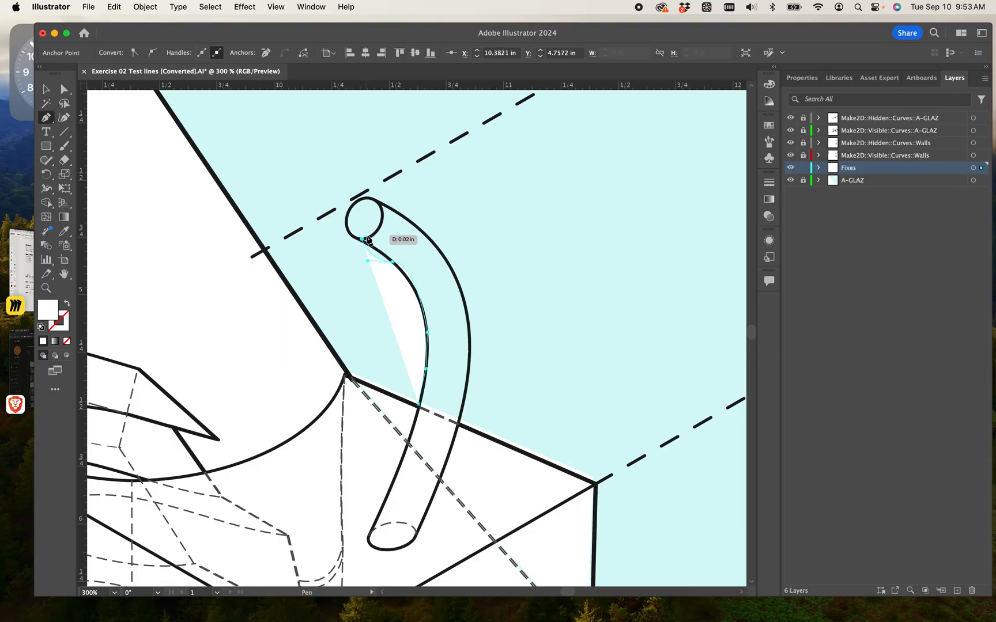
# Continue the white path around the pipe's round end and down its outer edge to the box's back edge, and deselect it.
pyautogui.click(383, 217)
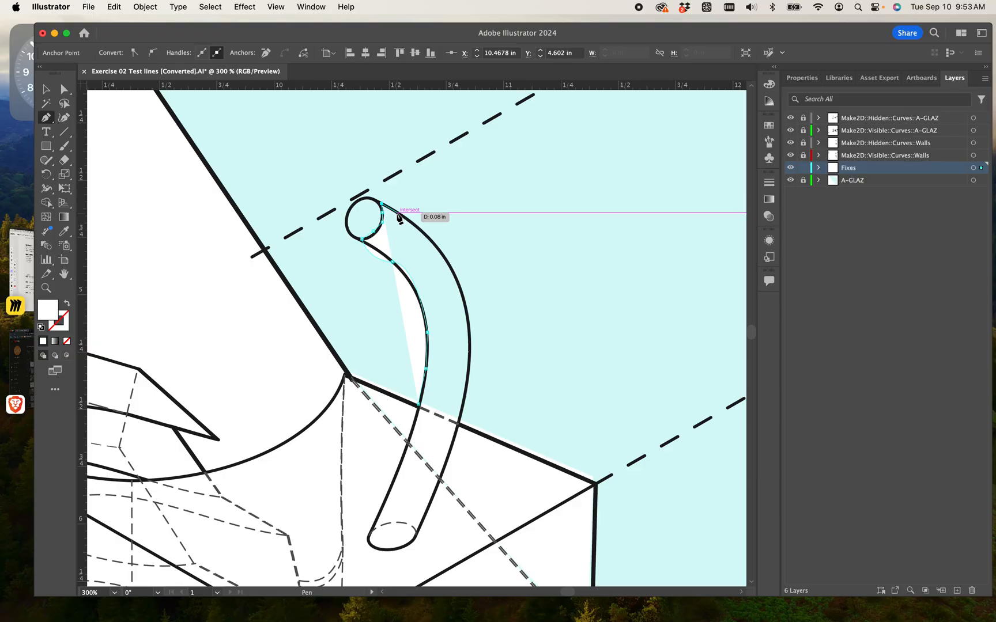
pyautogui.click(397, 213)
pyautogui.click(411, 223)
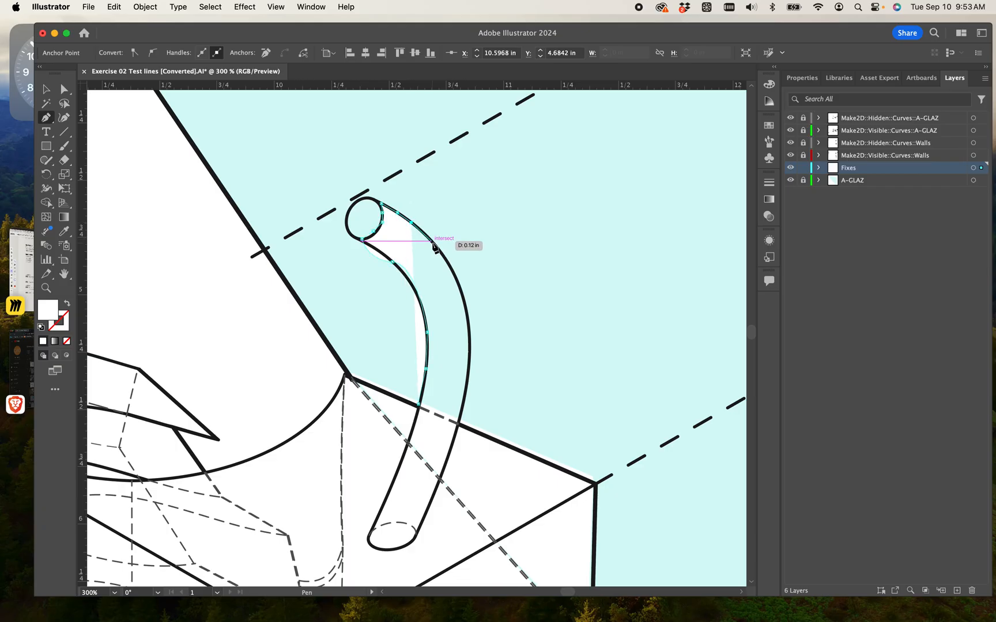
pyautogui.click(432, 242)
pyautogui.click(451, 269)
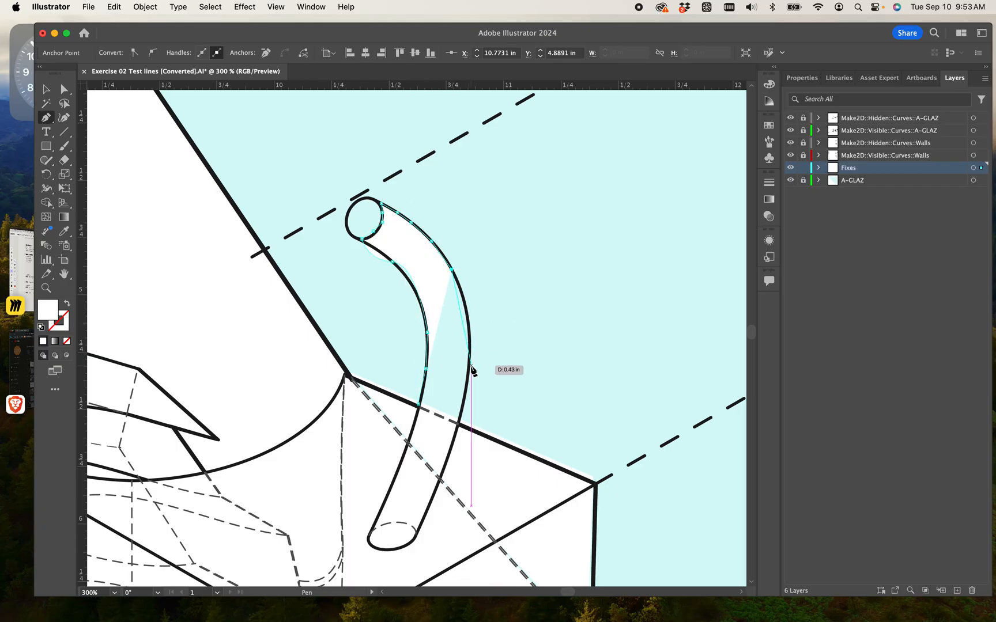
pyautogui.moveTo(471, 370); pyautogui.dragTo(457, 407)
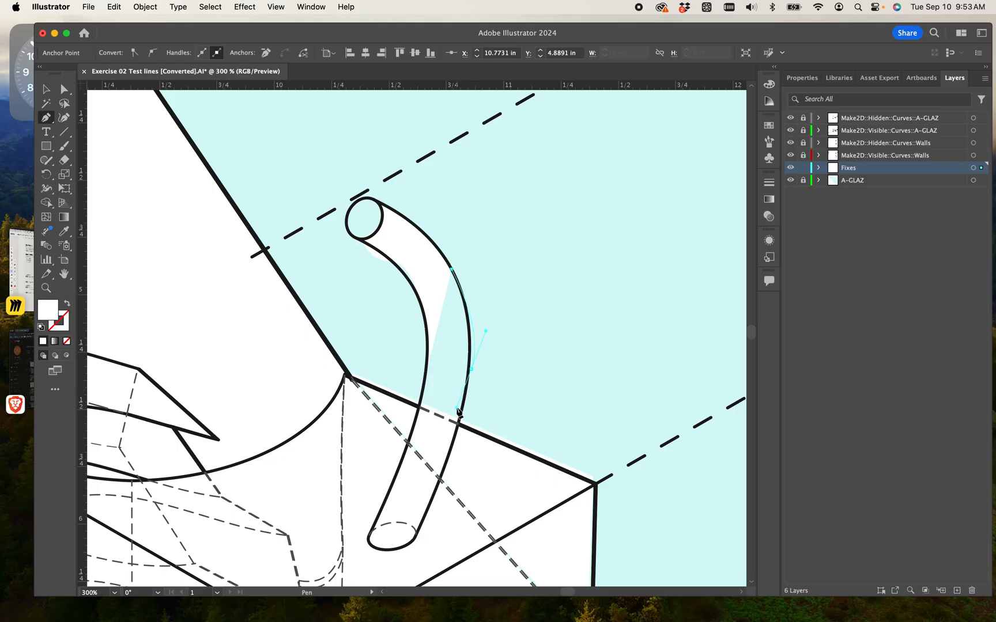
pyautogui.click(457, 419)
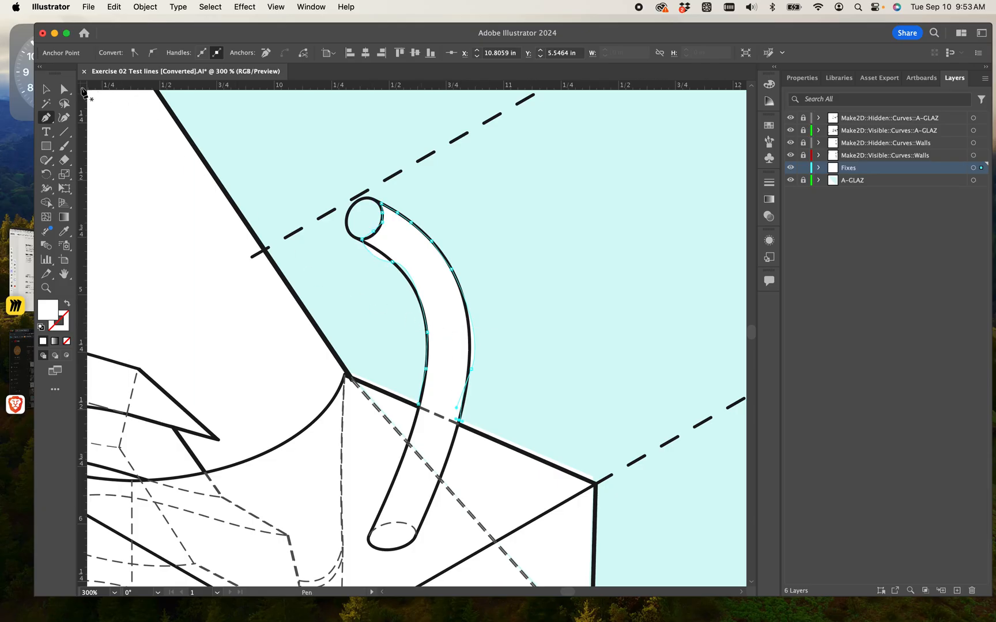
pyautogui.click(47, 90)
pyautogui.click(136, 254)
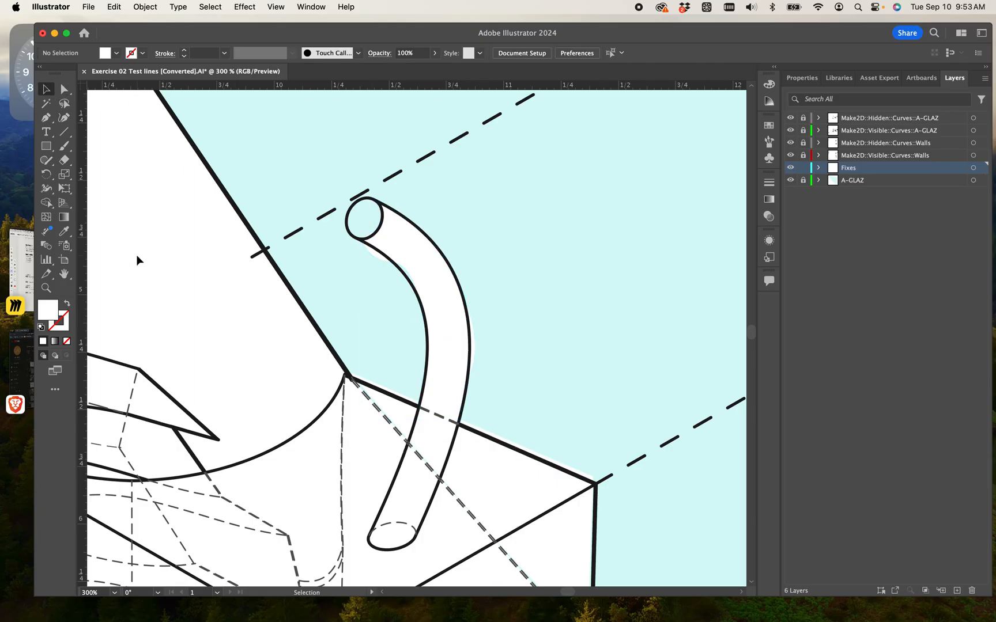
# Examine the whole artboard, including the patched glazing around the pipe and the group of small solids, and end with the full drawing in view.
pyautogui.press('super+minus')
pyautogui.press('super+minus')
pyautogui.press('super+minus')
pyautogui.press('super+minus')
pyautogui.press('super+minus')
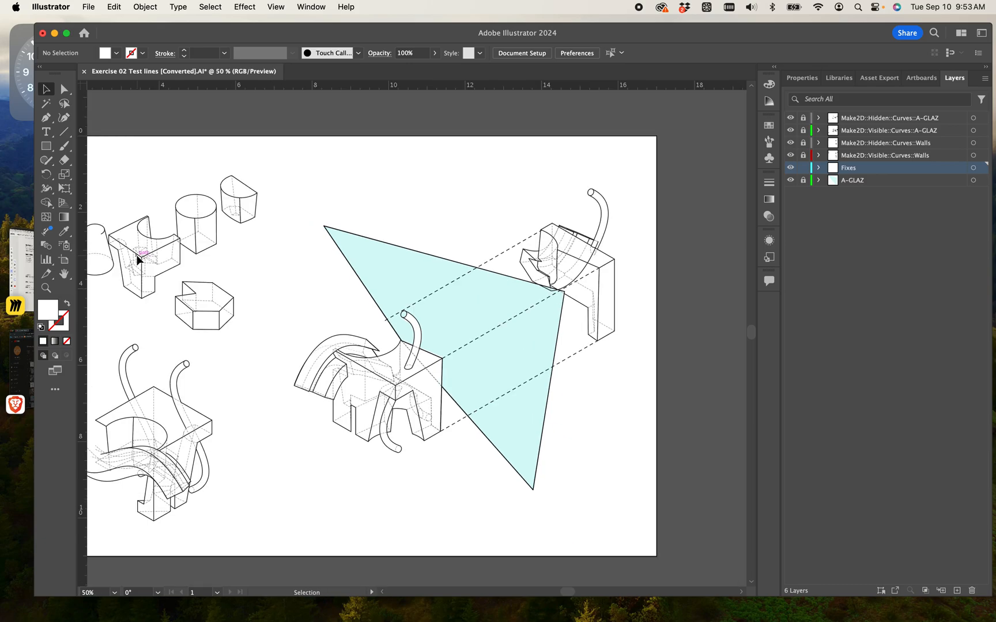
pyautogui.moveTo(300, 432); pyautogui.dragTo(402, 454)
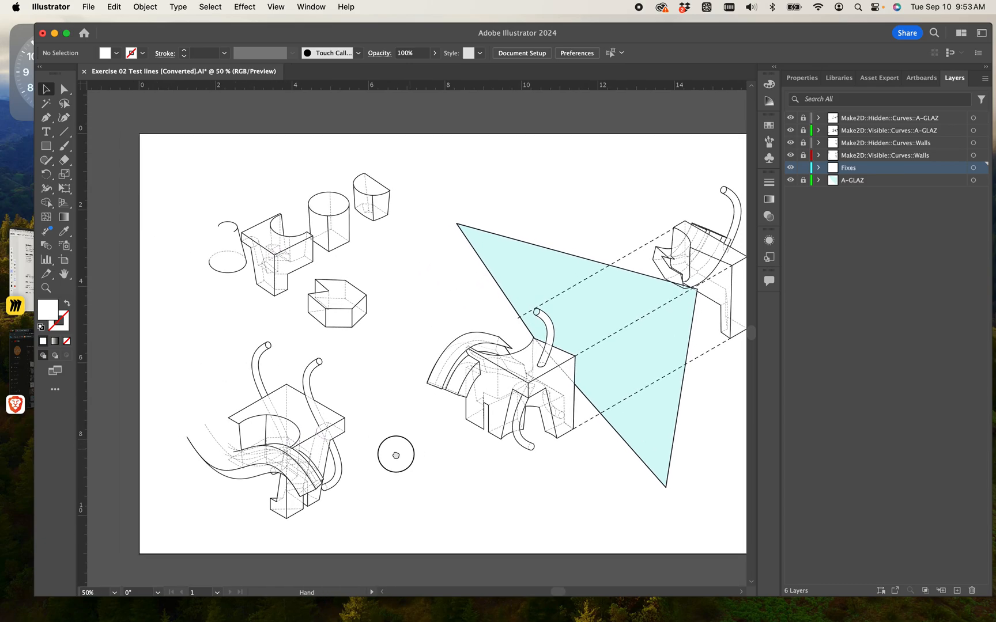
pyautogui.keyDown('alt'); pyautogui.scroll(3, 402, 455); pyautogui.keyUp('alt')
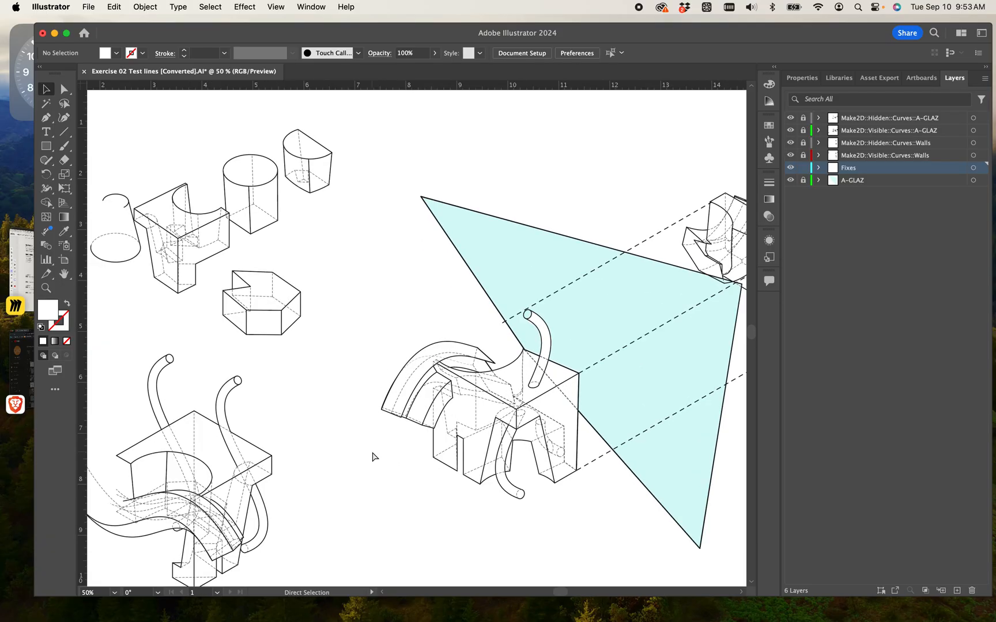
pyautogui.keyDown('alt'); pyautogui.scroll(3, 372, 457); pyautogui.keyUp('alt')
pyautogui.moveTo(366, 439); pyautogui.dragTo(609, 536)
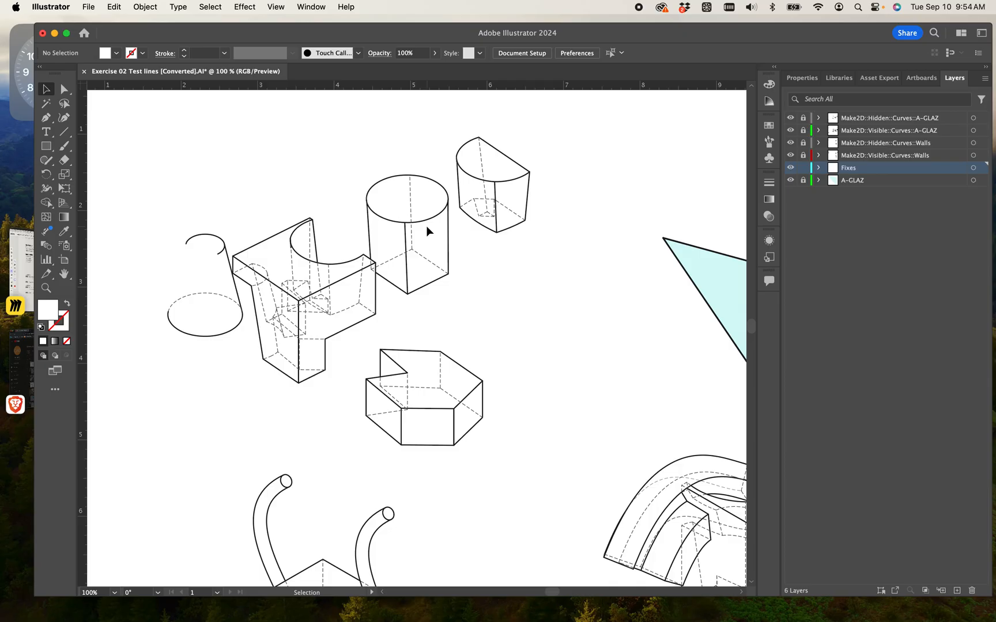
pyautogui.press('super+minus')
pyautogui.press('super+minus')
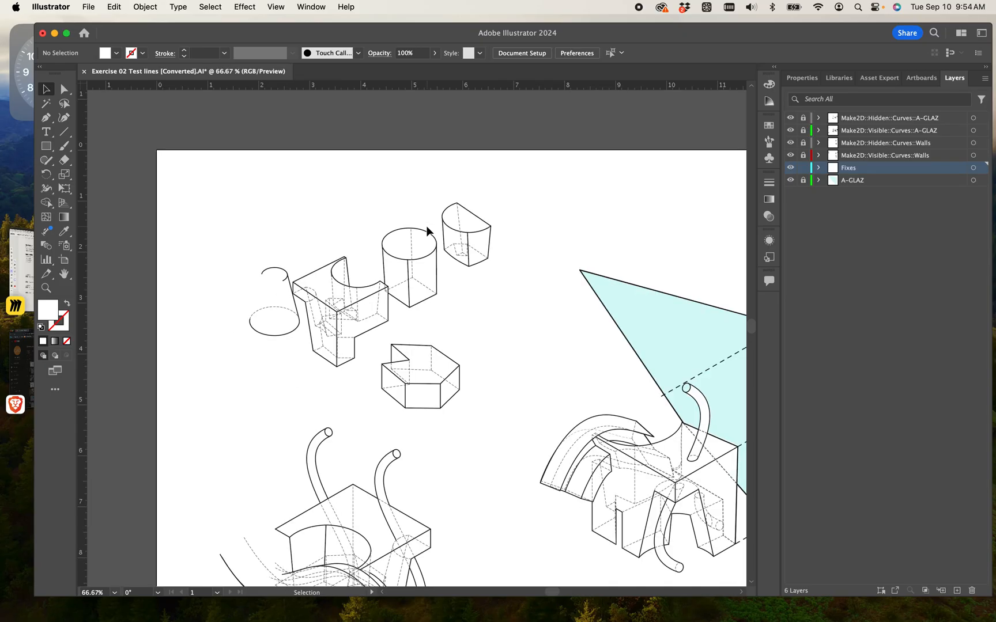
pyautogui.scroll(-5, 427, 231)
pyautogui.moveTo(490, 327); pyautogui.dragTo(357, 326)
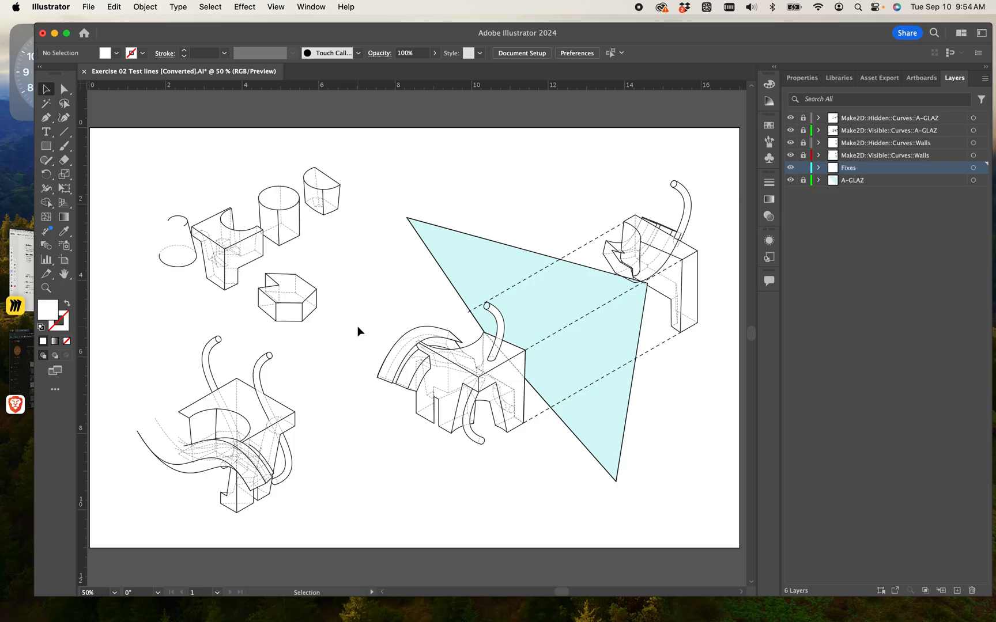